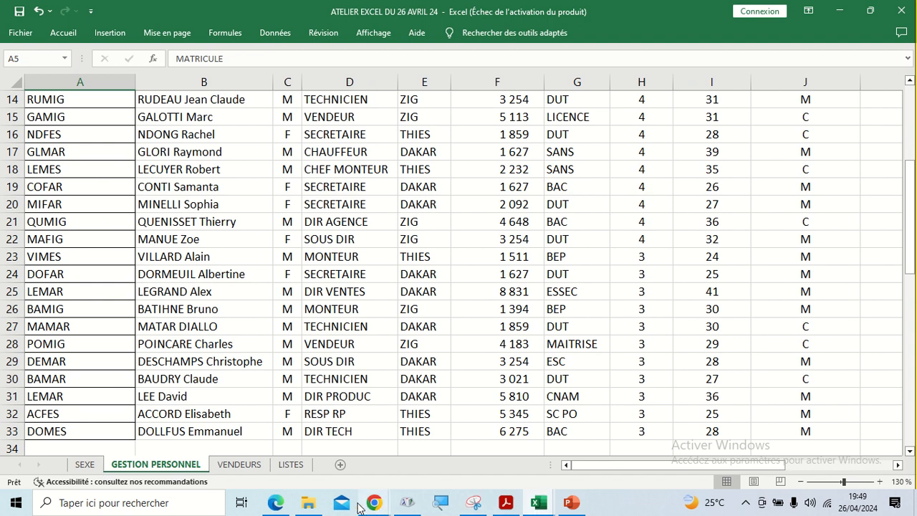
Switch to the Google Meet call in Chrome and stop the current screen presentation.
{"action": "mouse_move", "coordinate": [372, 505]}
{"action": "left_click", "coordinate": [316, 450]}
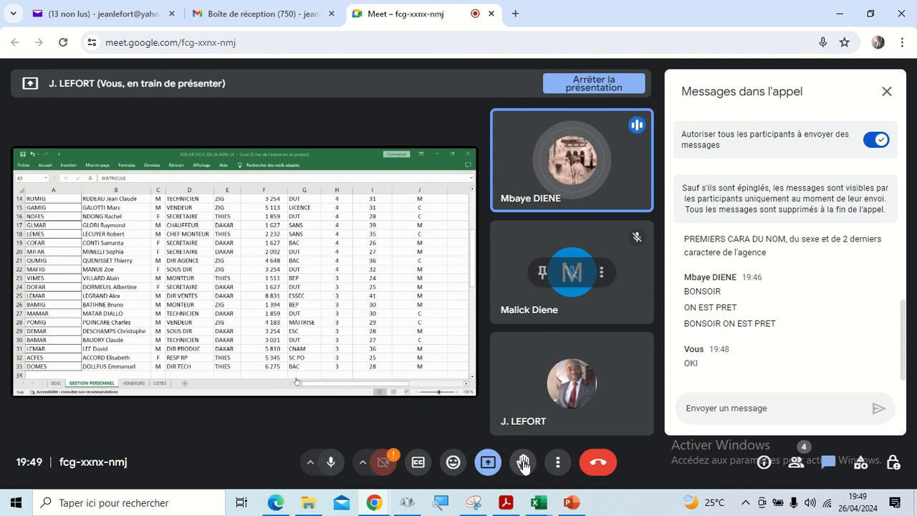
{"action": "left_click", "coordinate": [488, 465]}
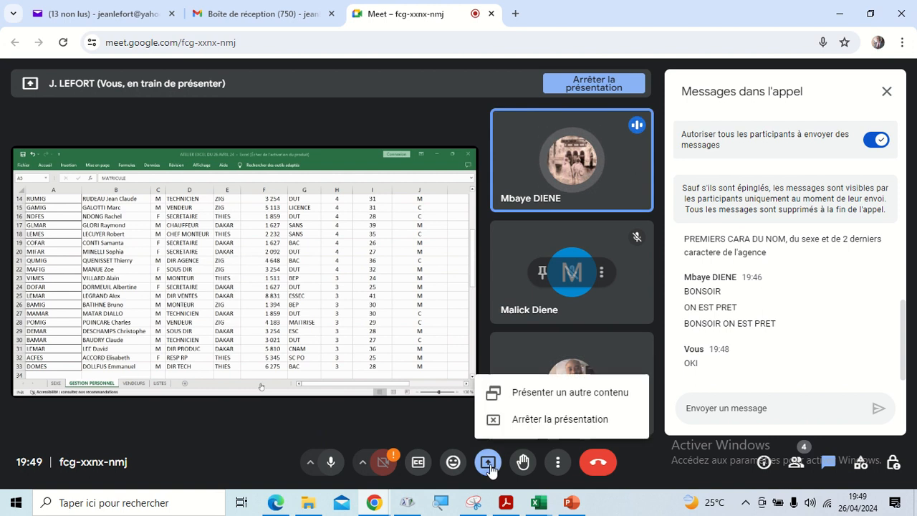
{"action": "left_click", "coordinate": [531, 421]}
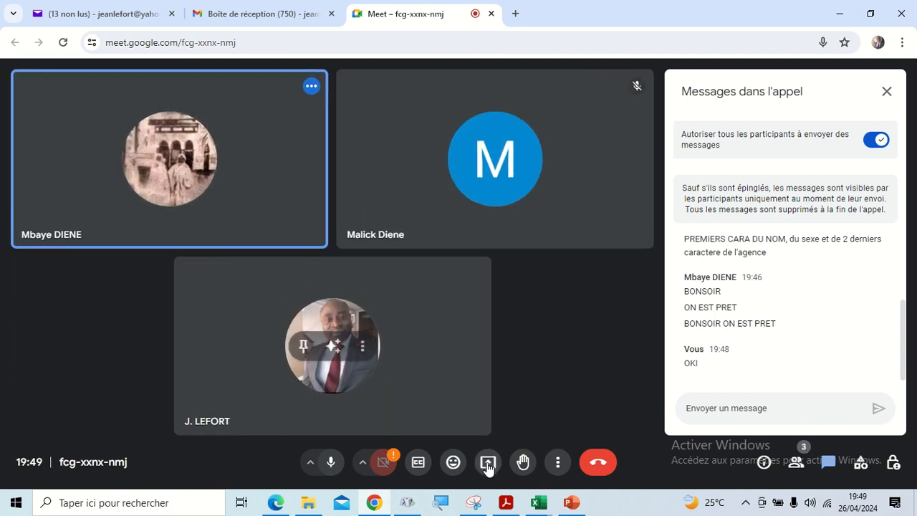
Start a new presentation in the call, sharing the ATELIER EXCEL DU 26 AVRIL 24 workbook window.
{"action": "left_click", "coordinate": [487, 463]}
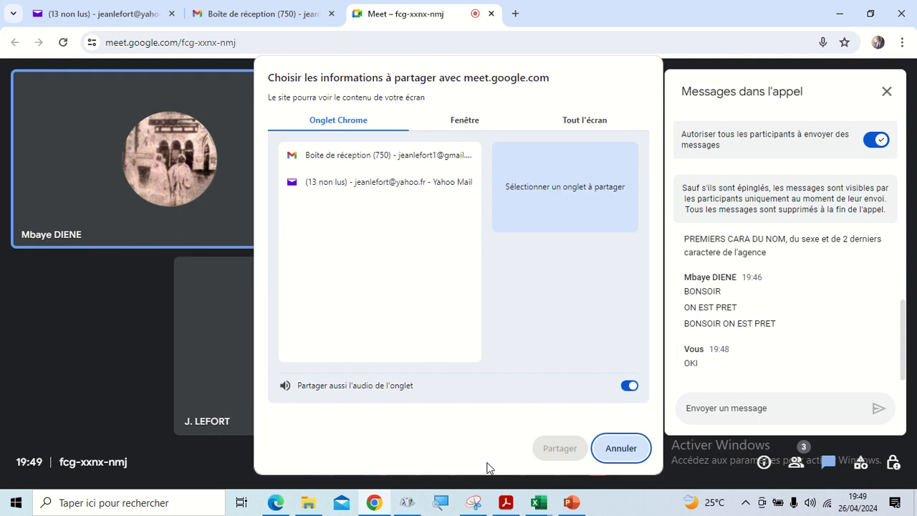
{"action": "left_click", "coordinate": [462, 123]}
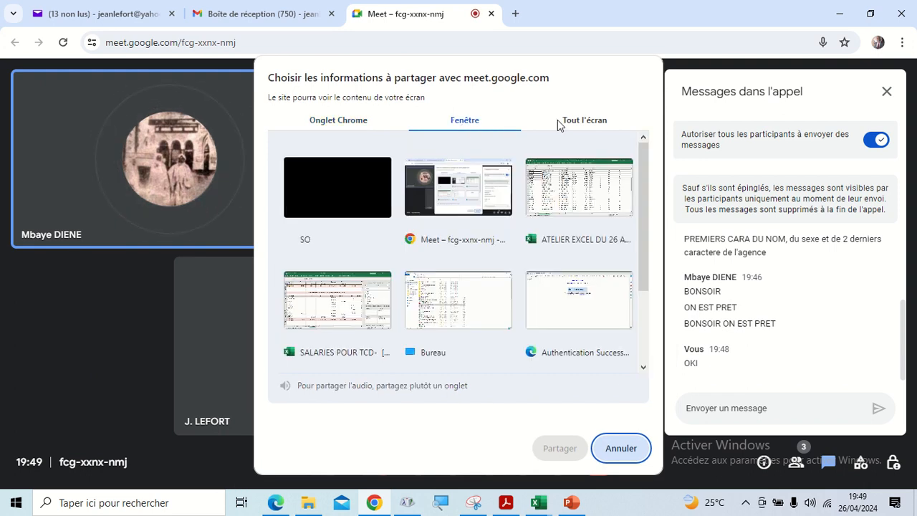
{"action": "left_click", "coordinate": [558, 192]}
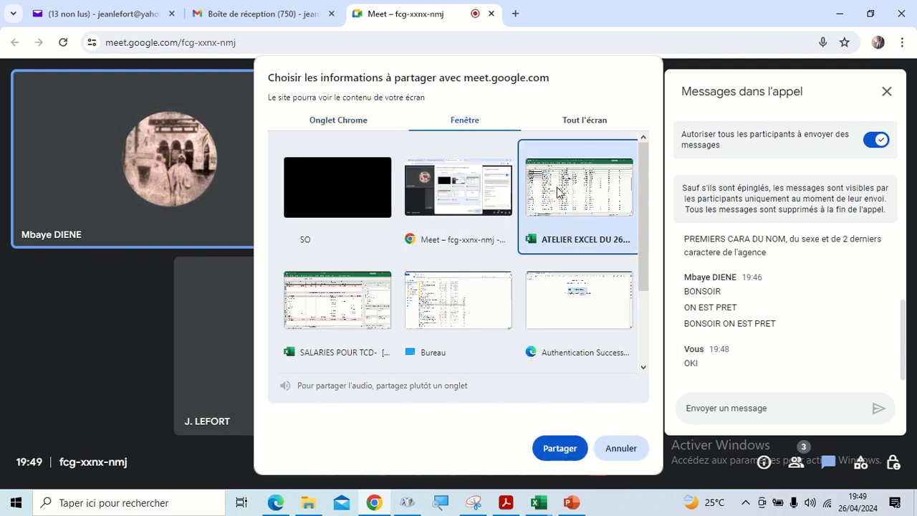
{"action": "left_click", "coordinate": [556, 447]}
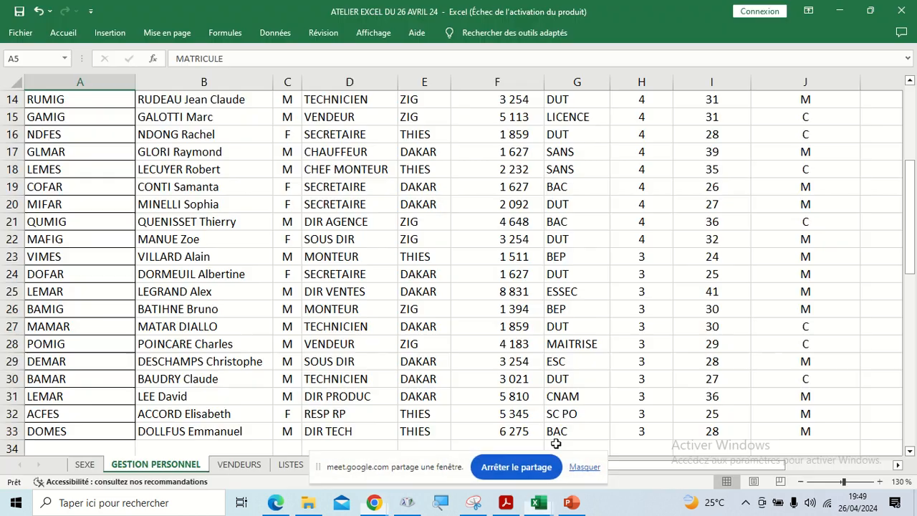
Look through the LISTES, VENDEURS and SEXE sheets and check the shared view in the Meet call.
{"action": "left_click", "coordinate": [430, 275]}
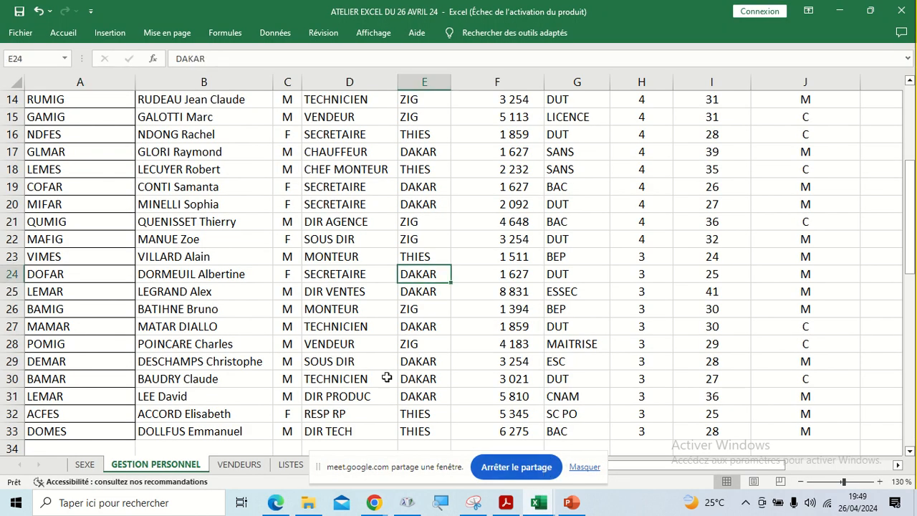
{"action": "left_click", "coordinate": [289, 465]}
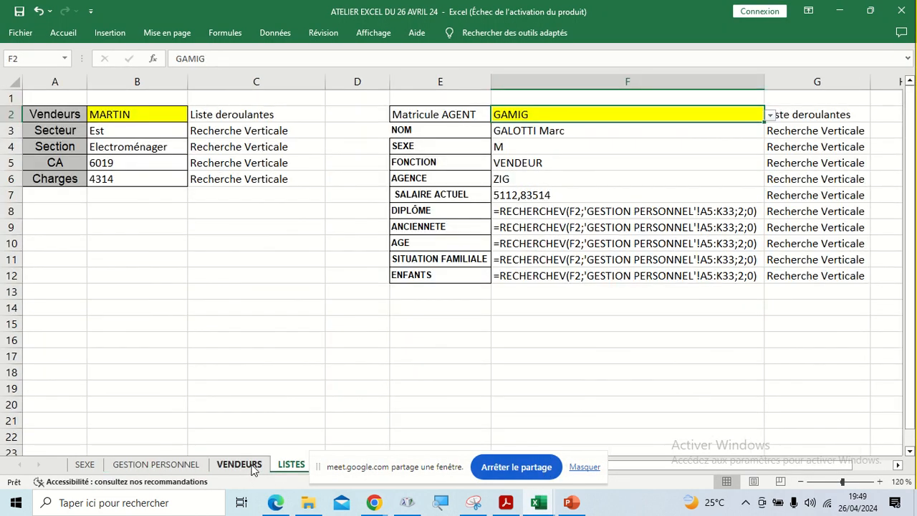
{"action": "left_click", "coordinate": [239, 465]}
{"action": "left_click", "coordinate": [103, 465]}
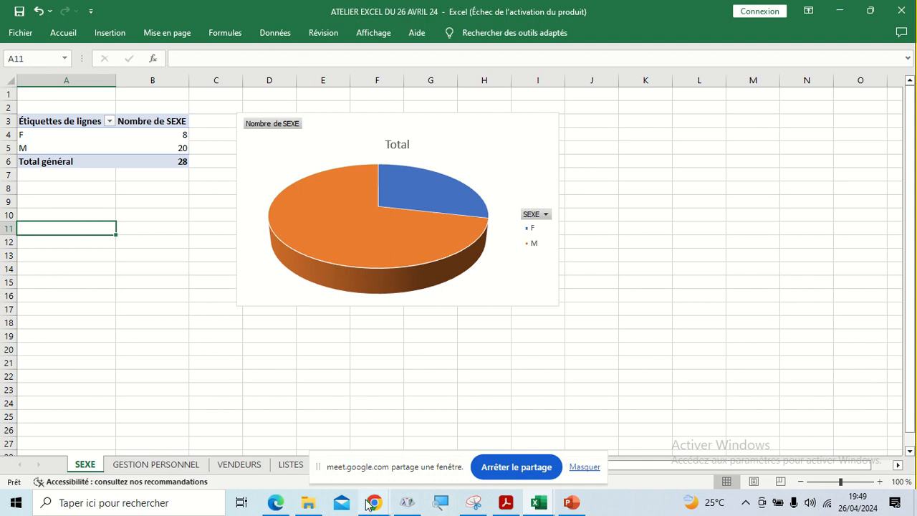
{"action": "mouse_move", "coordinate": [363, 507]}
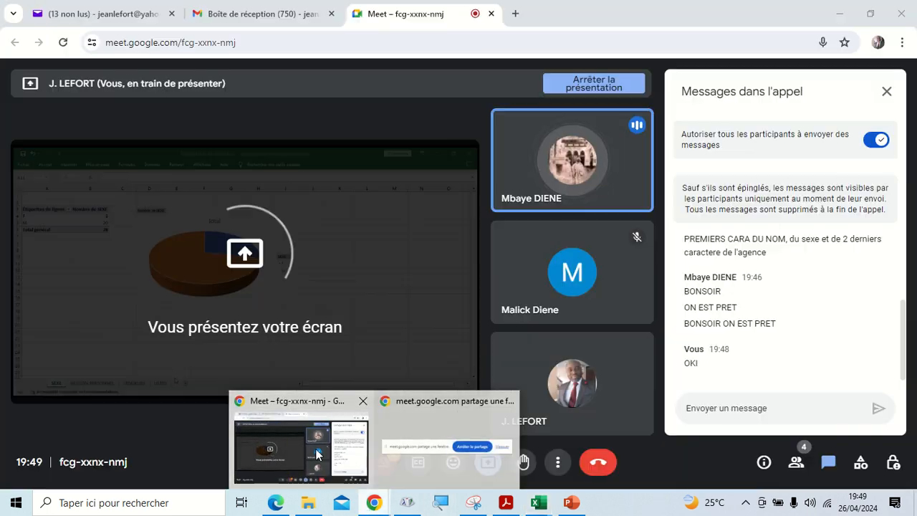
{"action": "left_click", "coordinate": [316, 454]}
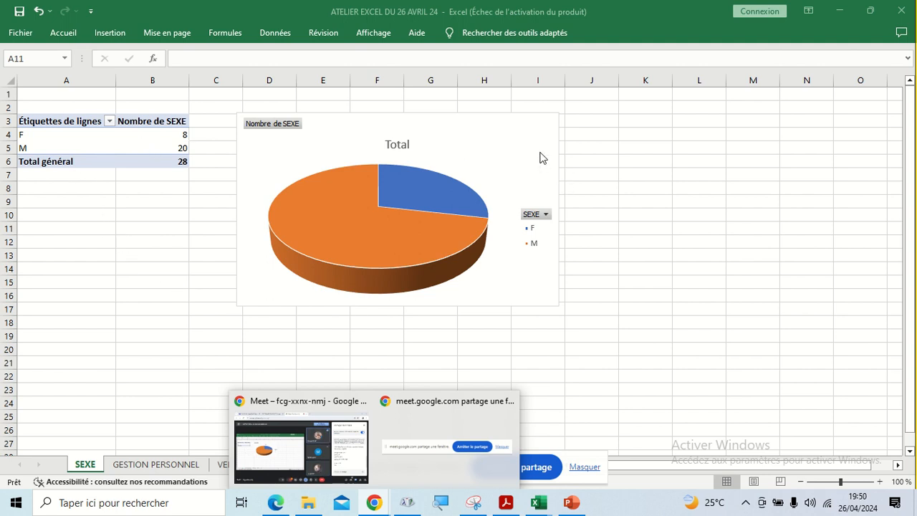
Move the pie chart on the SEXE sheet slightly lower and apply the third chart style, with grey background and percentage labels.
{"action": "left_click", "coordinate": [540, 127]}
{"action": "left_click_drag", "start_coordinate": [540, 127], "coordinate": [536, 155]}
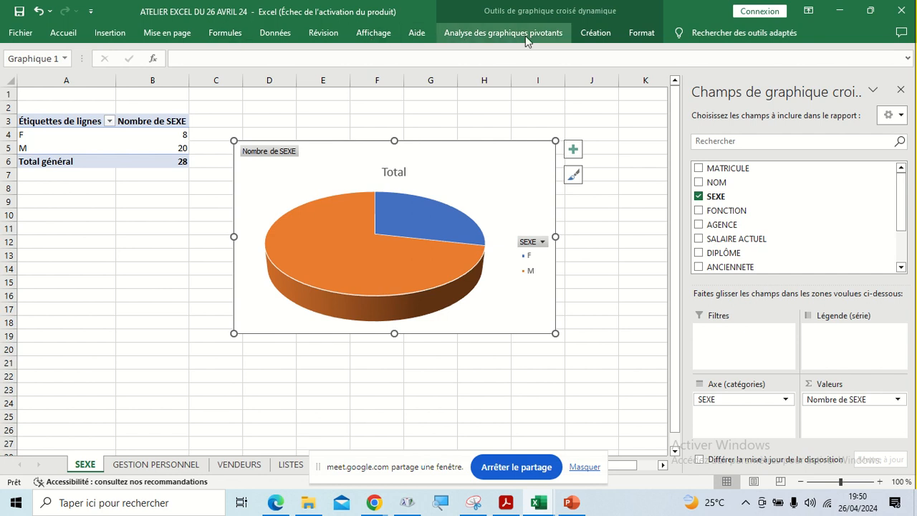
{"action": "left_click", "coordinate": [595, 35]}
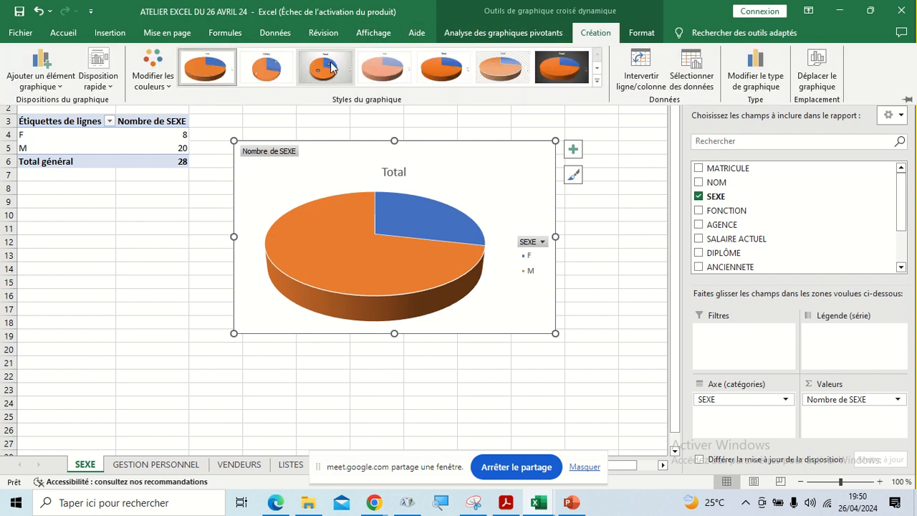
{"action": "left_click", "coordinate": [326, 66]}
Delete the pie chart's title and reposition the chart beside the pivot table, spanning about rows 4 to 18.
{"action": "left_click", "coordinate": [387, 176]}
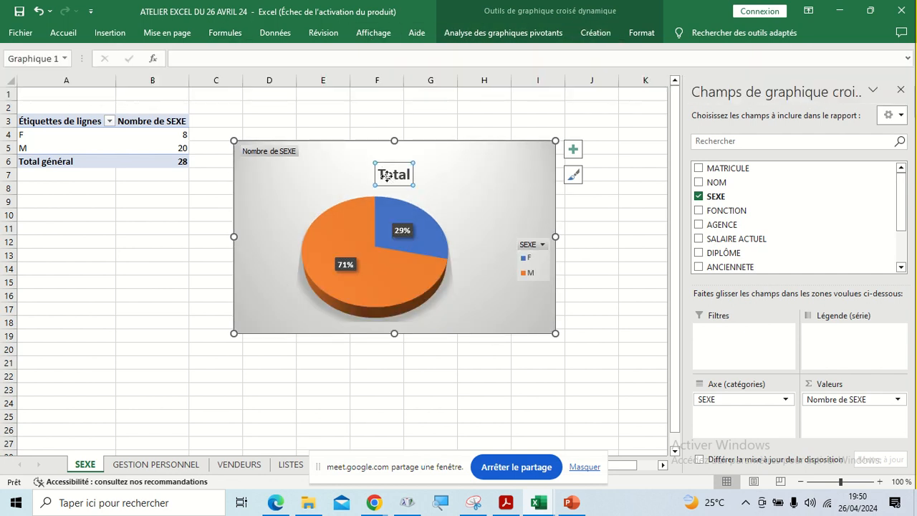
{"action": "key", "text": "Delete"}
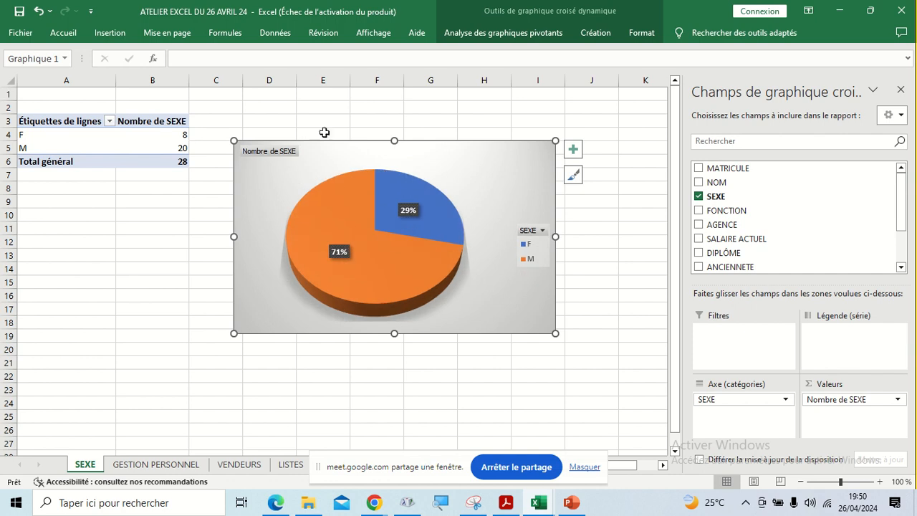
{"action": "left_click_drag", "start_coordinate": [326, 145], "coordinate": [342, 108]}
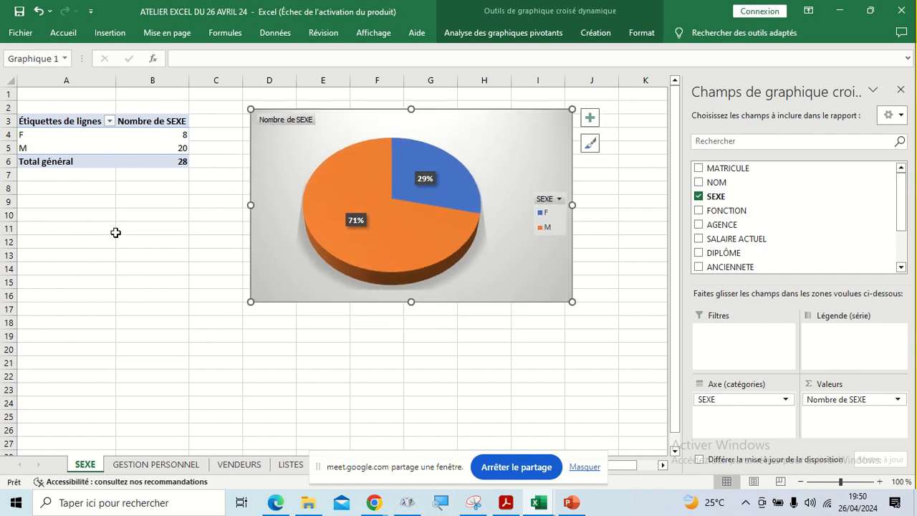
{"action": "left_click", "coordinate": [91, 224]}
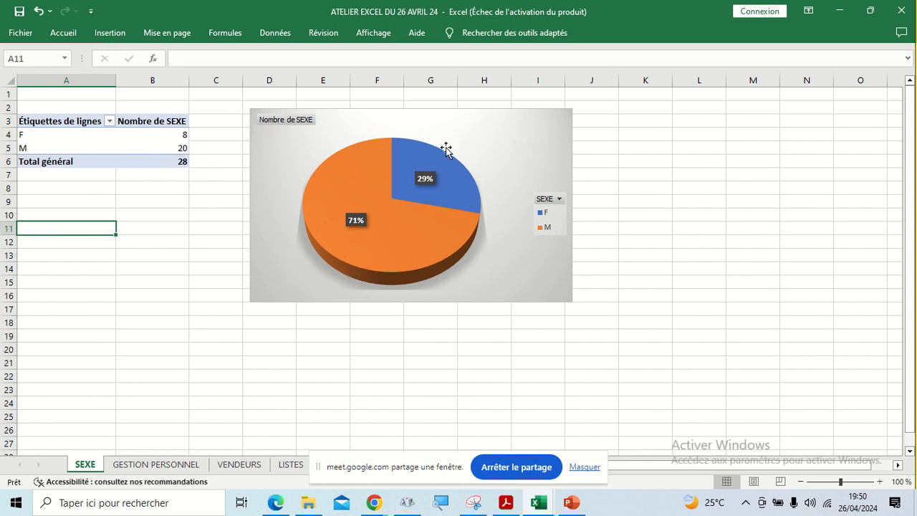
{"action": "left_click_drag", "start_coordinate": [497, 125], "coordinate": [496, 148]}
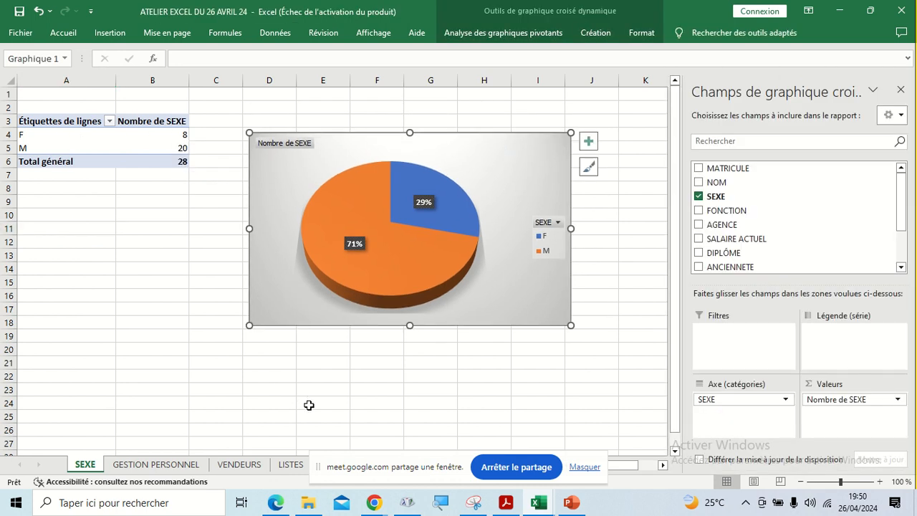
Switch to Google Meet to check how the restyled chart is shared, and return to the ATELIER EXCEL workbook.
{"action": "left_click", "coordinate": [374, 502]}
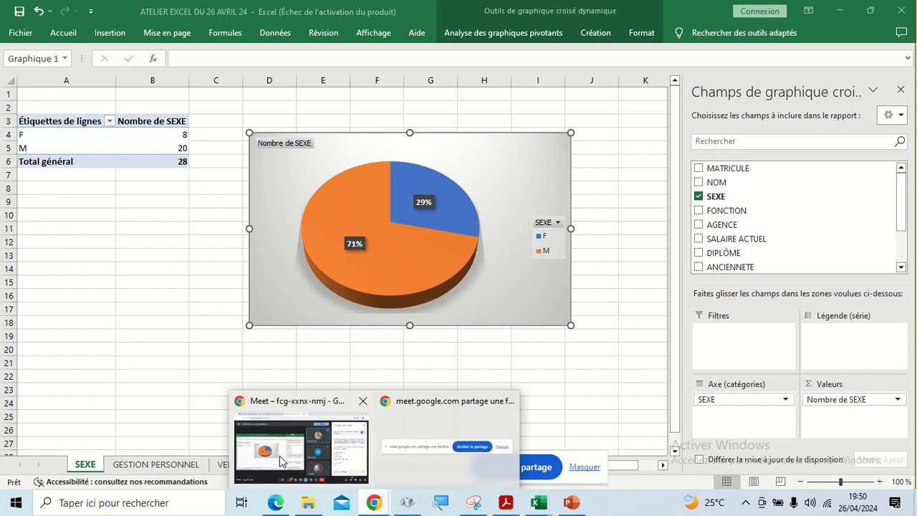
{"action": "left_click", "coordinate": [282, 460]}
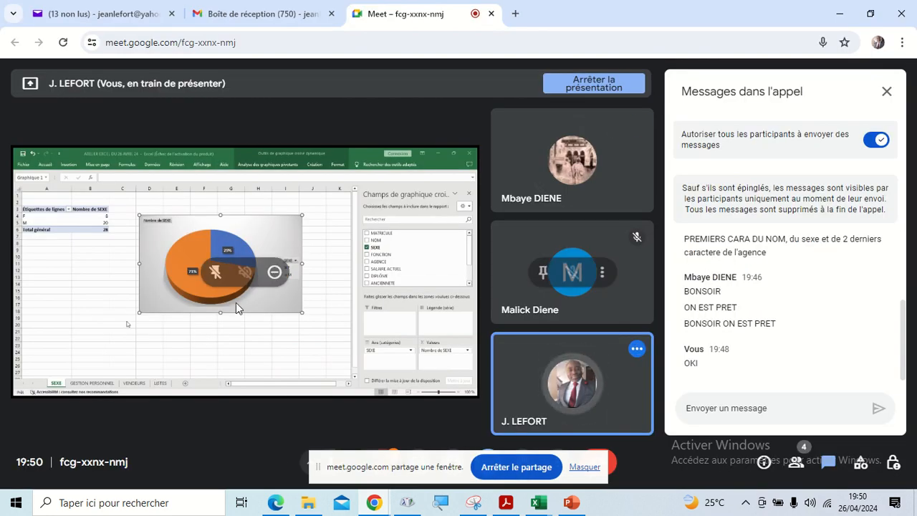
{"action": "mouse_move", "coordinate": [421, 6]}
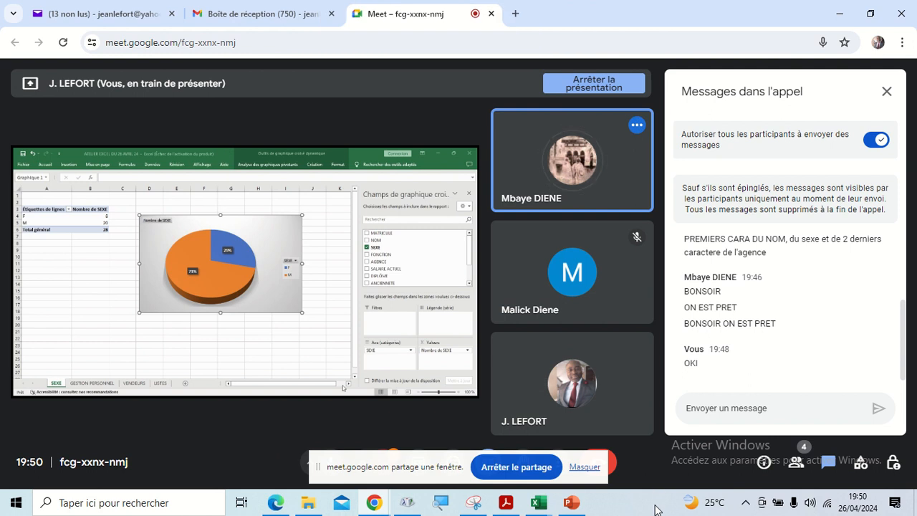
{"action": "mouse_move", "coordinate": [539, 501]}
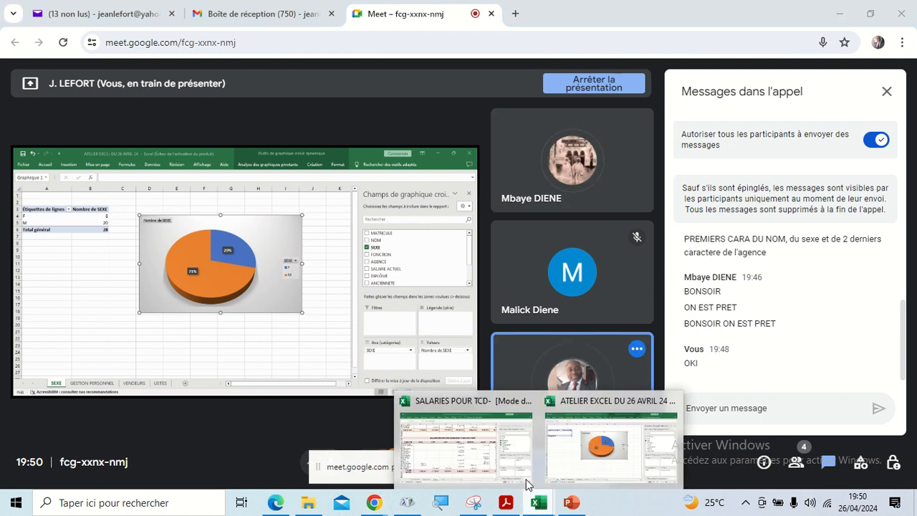
{"action": "mouse_move", "coordinate": [501, 435]}
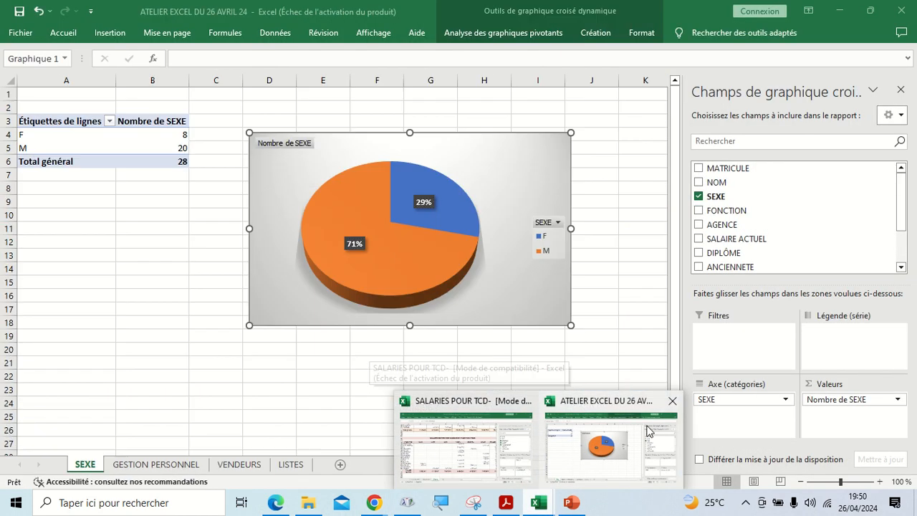
{"action": "left_click", "coordinate": [609, 441]}
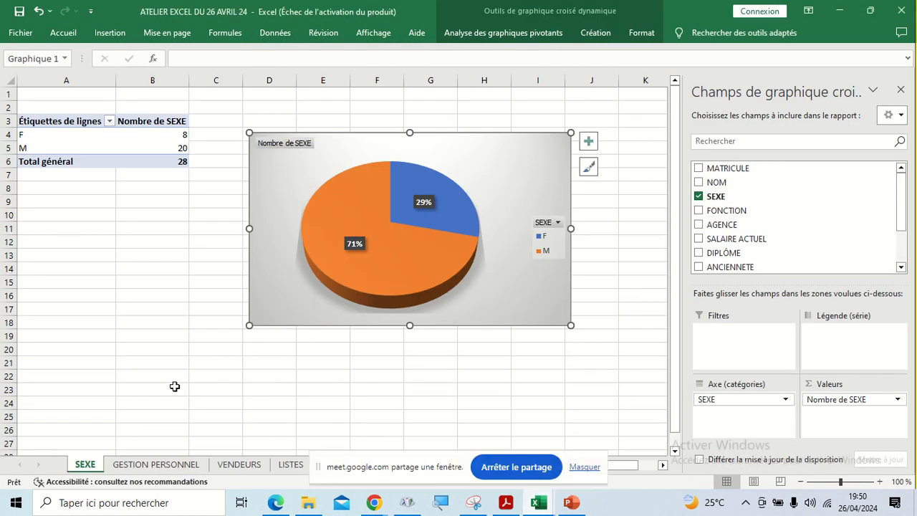
Insert a pivot table on a new worksheet from the range 'GESTION PERSONNEL'!$A$5:$K$33.
{"action": "left_click", "coordinate": [159, 465]}
{"action": "scroll", "coordinate": [191, 411], "scroll_direction": "up", "scroll_amount": 5}
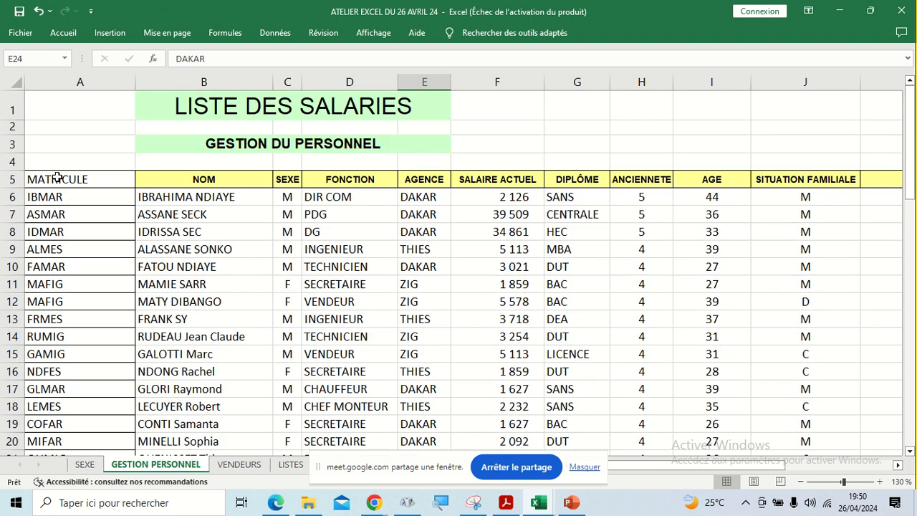
{"action": "left_click", "coordinate": [57, 178]}
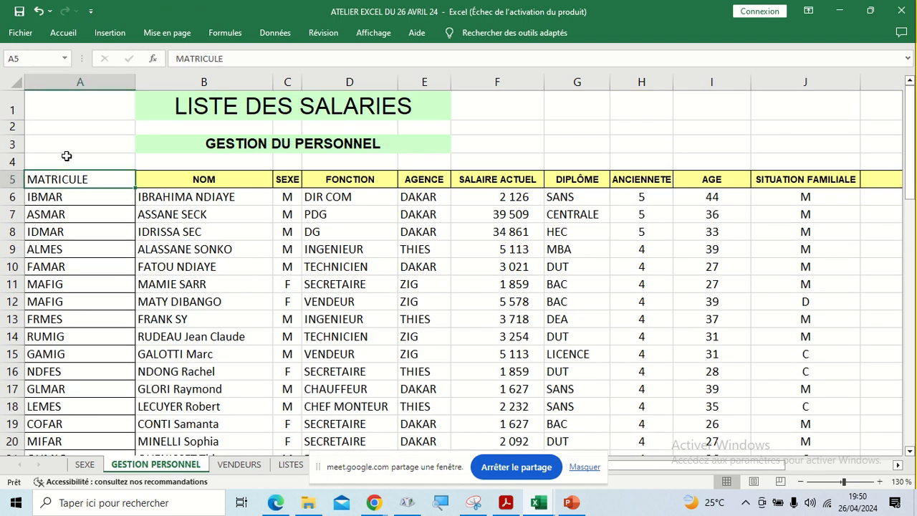
{"action": "left_click", "coordinate": [109, 32]}
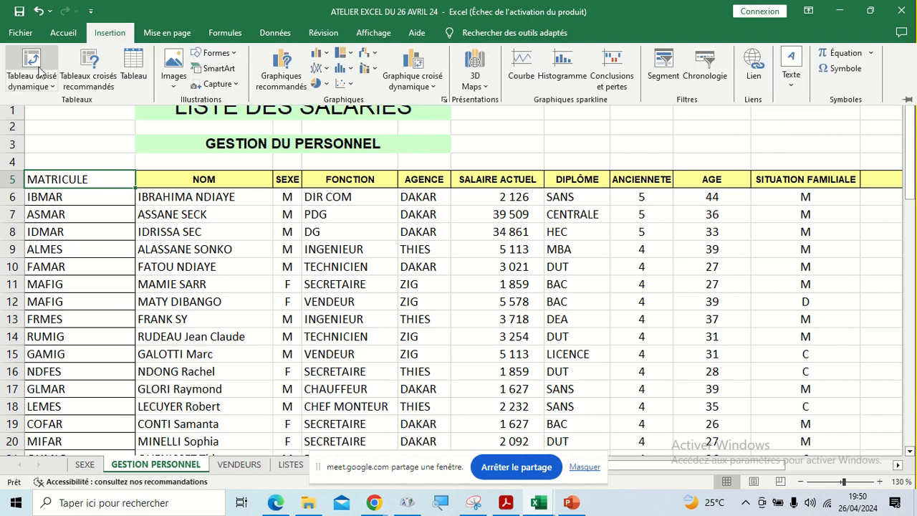
{"action": "left_click", "coordinate": [70, 178]}
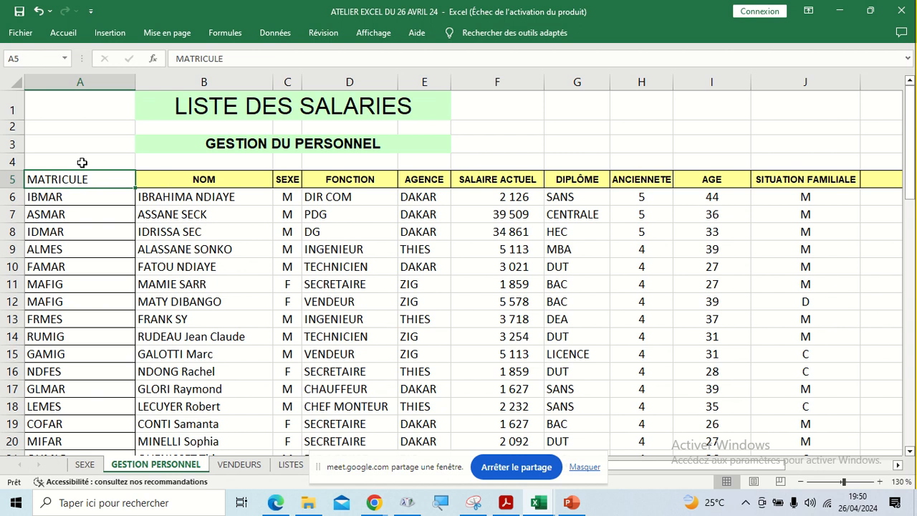
{"action": "left_click", "coordinate": [106, 34]}
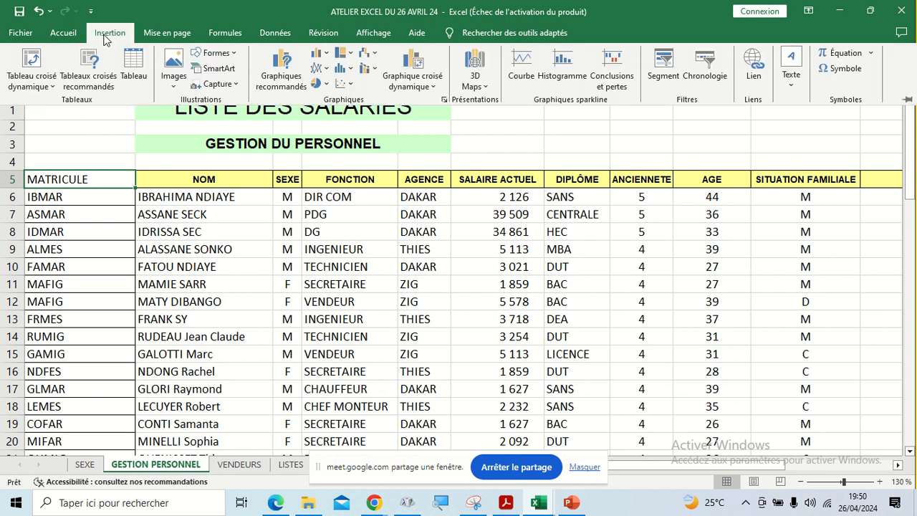
{"action": "left_click", "coordinate": [16, 50]}
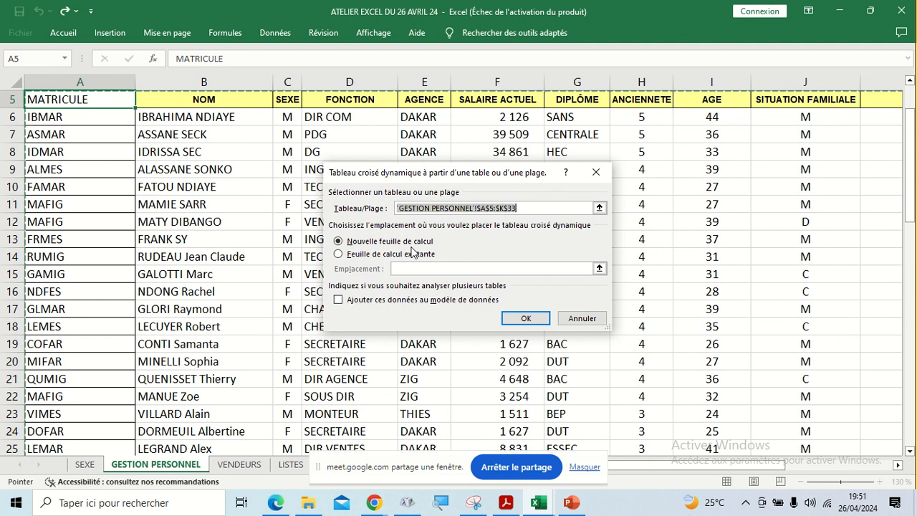
{"action": "left_click", "coordinate": [513, 317]}
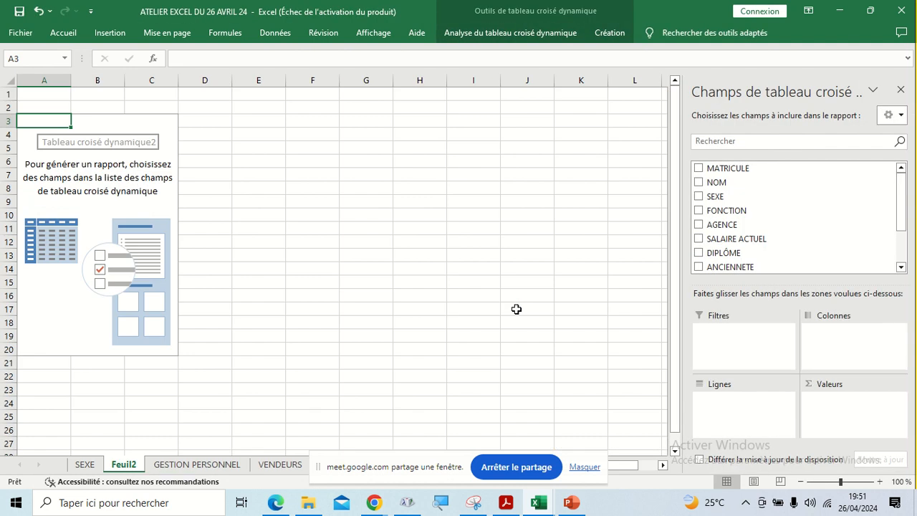
Check the shared empty pivot table in the Google Meet call and return to the new pivot sheet in Excel.
{"action": "left_click", "coordinate": [374, 502]}
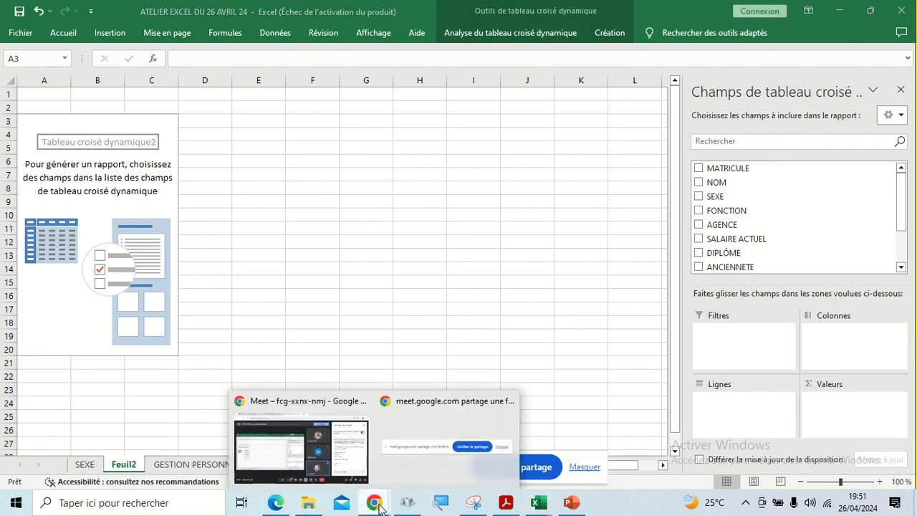
{"action": "left_click", "coordinate": [314, 468]}
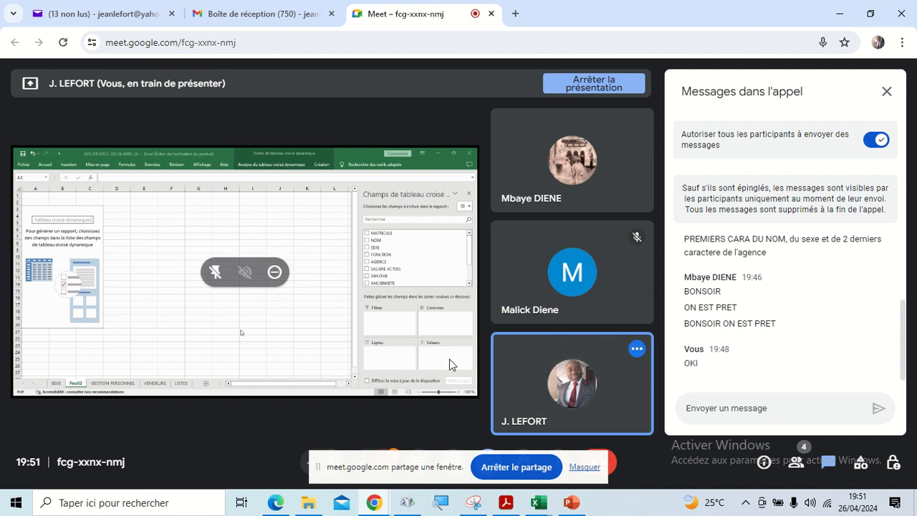
{"action": "left_click", "coordinate": [537, 505]}
{"action": "left_click", "coordinate": [574, 449]}
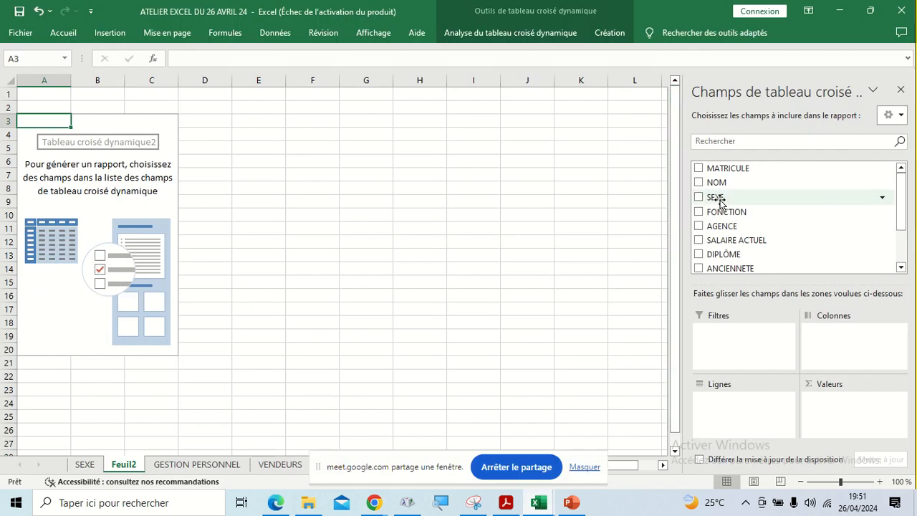
Add the SEXE field to both the rows and the values of the new pivot table.
{"action": "left_click_drag", "start_coordinate": [720, 203], "coordinate": [721, 420]}
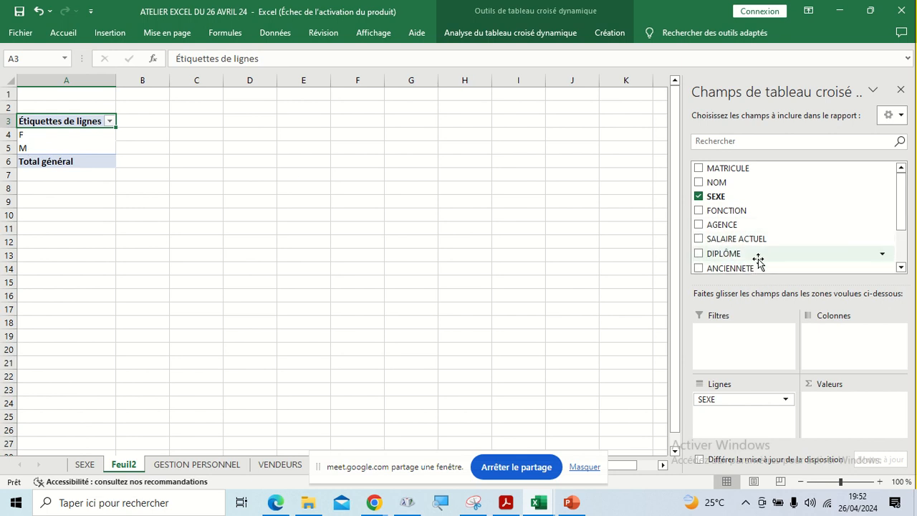
{"action": "left_click_drag", "start_coordinate": [719, 196], "coordinate": [831, 423]}
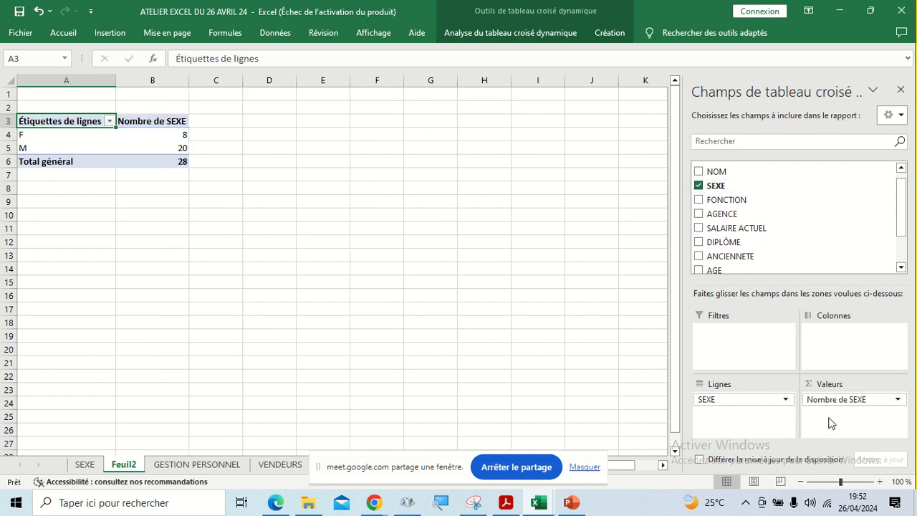
Enlarge the sheet to 160% and examine the F and M rows of the pivot table.
{"action": "left_click", "coordinate": [879, 481]}
{"action": "left_click", "coordinate": [880, 481]}
{"action": "left_click", "coordinate": [879, 481]}
{"action": "left_click", "coordinate": [879, 482]}
{"action": "left_click", "coordinate": [879, 481]}
{"action": "left_click", "coordinate": [880, 482]}
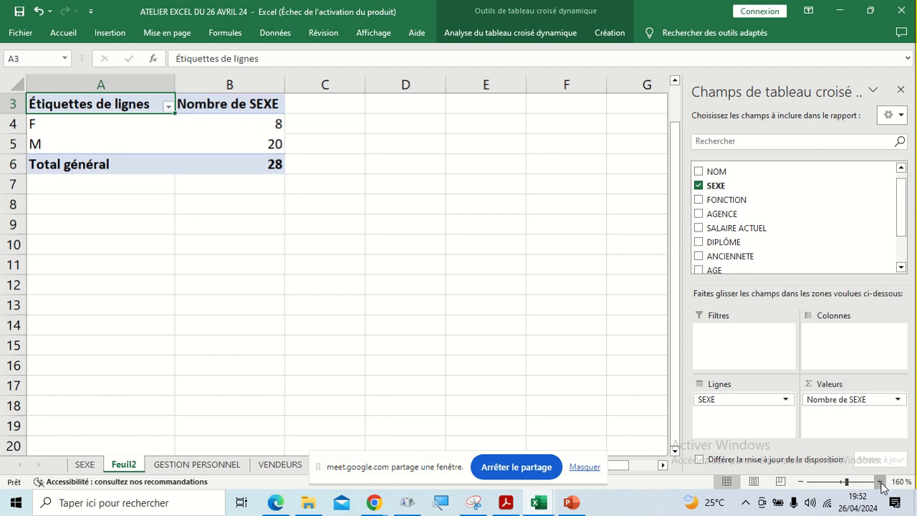
{"action": "scroll", "coordinate": [435, 287], "scroll_direction": "up", "scroll_amount": 1}
{"action": "left_click", "coordinate": [158, 257]}
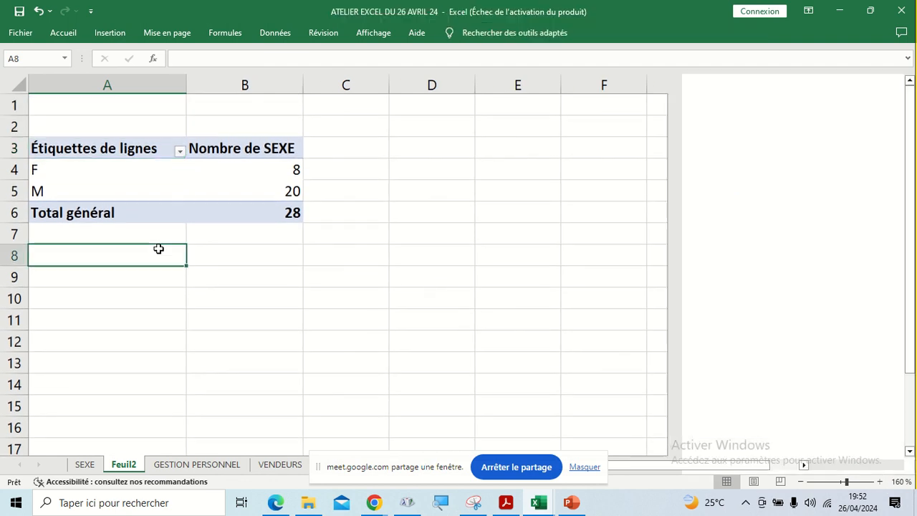
{"action": "left_click_drag", "start_coordinate": [137, 192], "coordinate": [136, 176]}
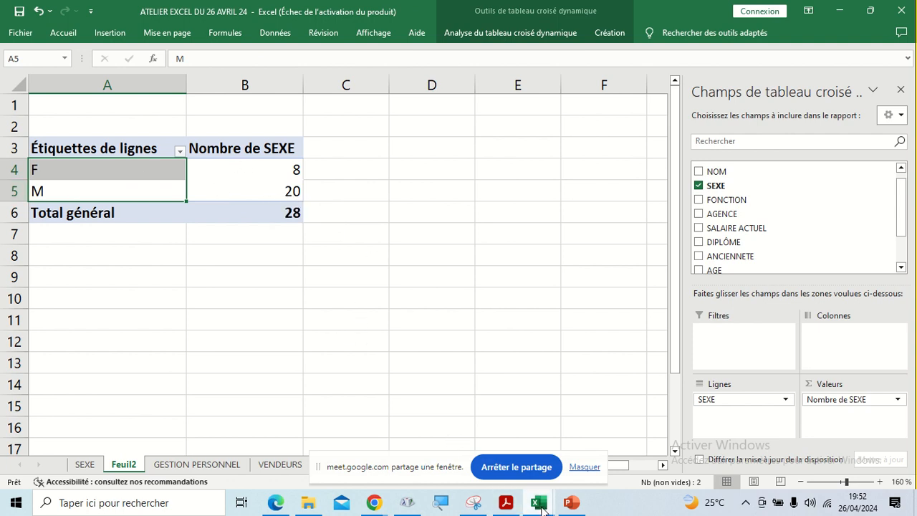
Switch to Google Meet to check the shared pivot table, hide the window-sharing bar, and return to the ATELIER EXCEL workbook.
{"action": "left_click", "coordinate": [374, 502]}
{"action": "left_click", "coordinate": [306, 453]}
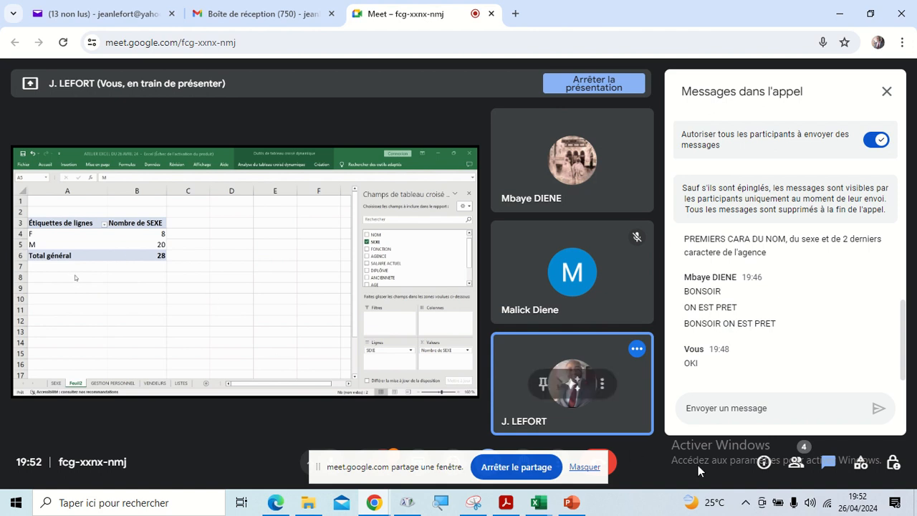
{"action": "left_click", "coordinate": [586, 467]}
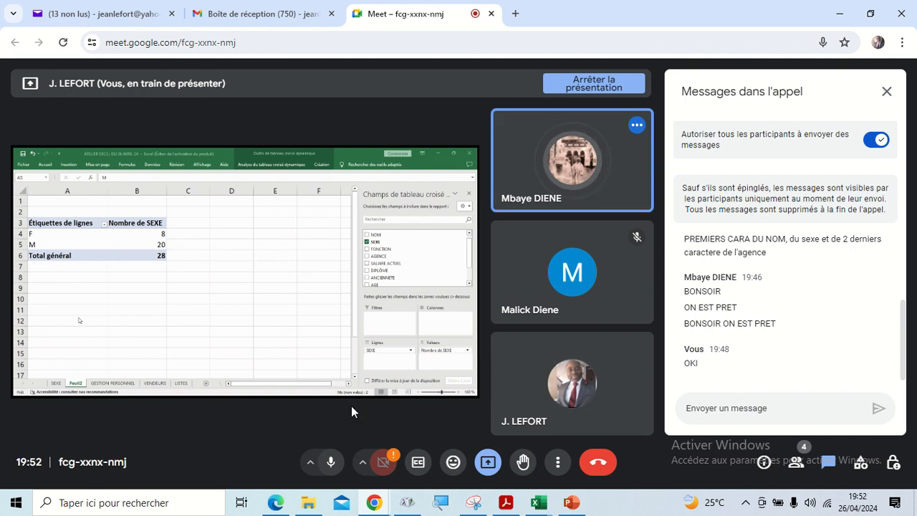
{"action": "mouse_move", "coordinate": [539, 507]}
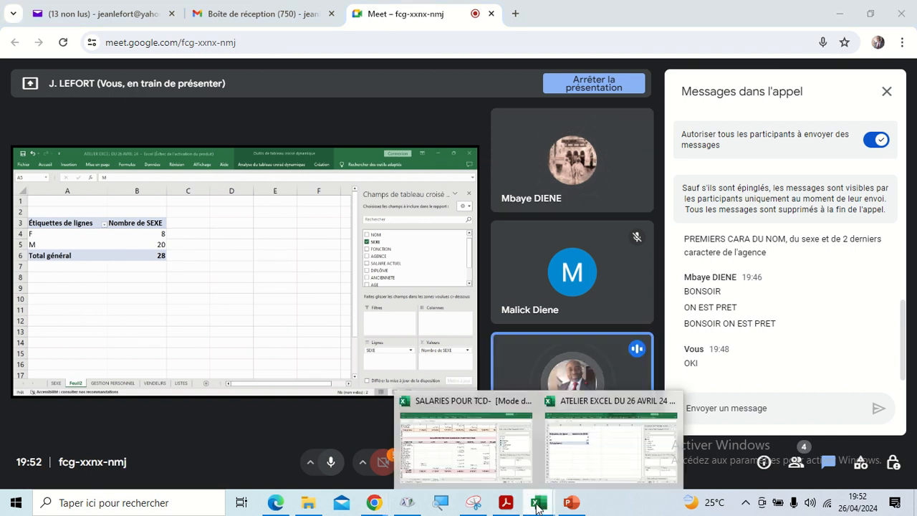
{"action": "left_click", "coordinate": [559, 448]}
Insert a 3D pie pivot chart from the SEXE pivot table on Feuil2.
{"action": "left_click", "coordinate": [165, 259]}
{"action": "left_click", "coordinate": [98, 176]}
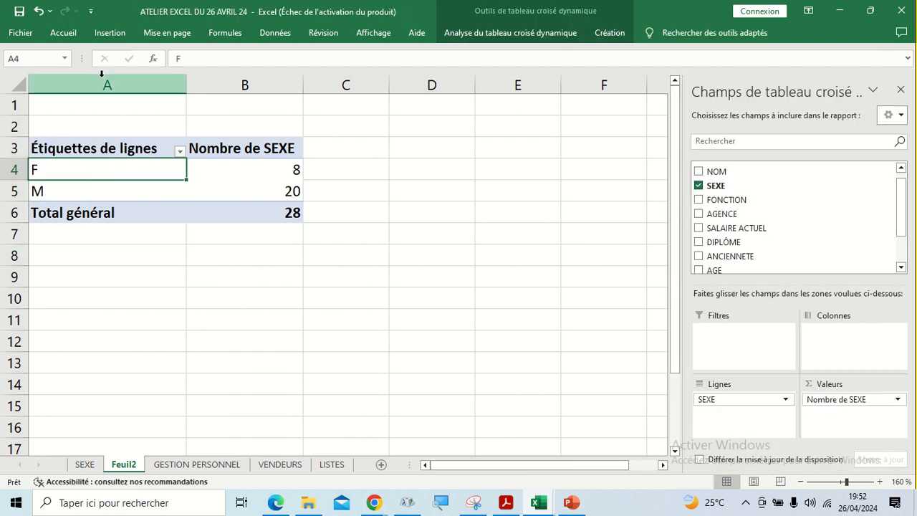
{"action": "left_click", "coordinate": [110, 33]}
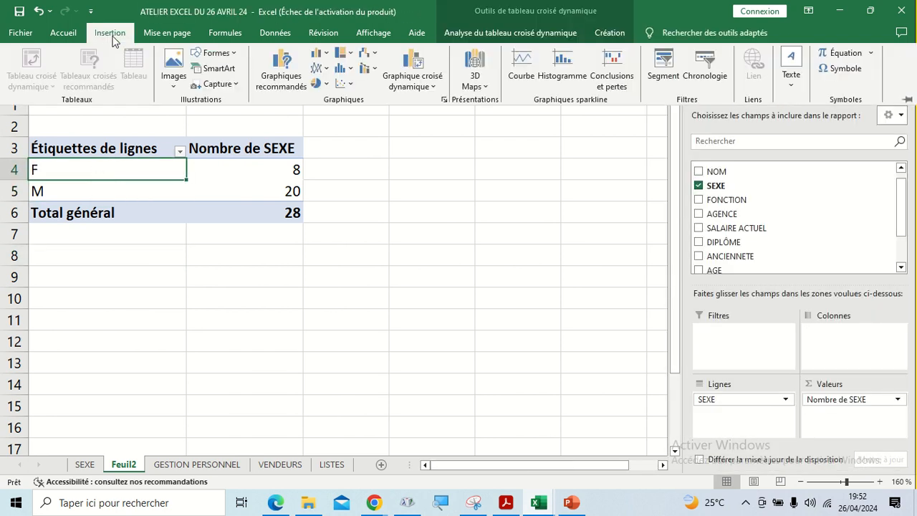
{"action": "left_click", "coordinate": [324, 84]}
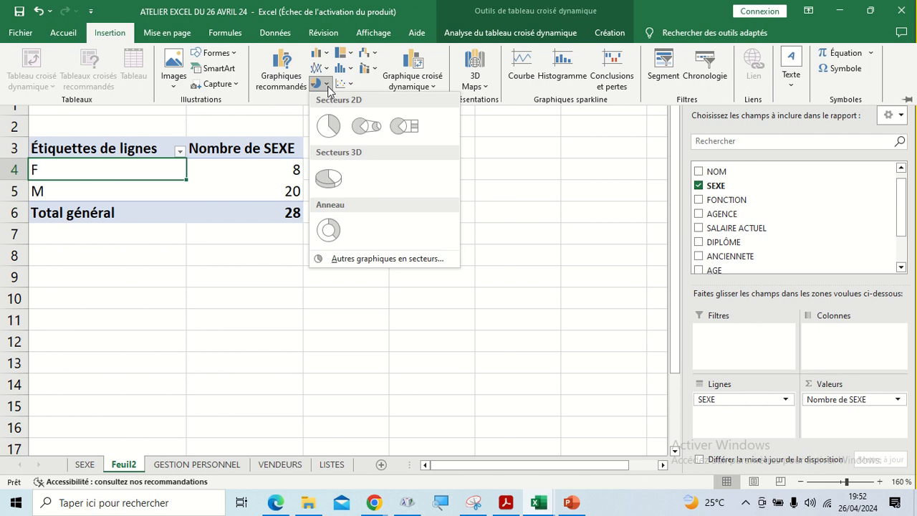
{"action": "left_click", "coordinate": [326, 86]}
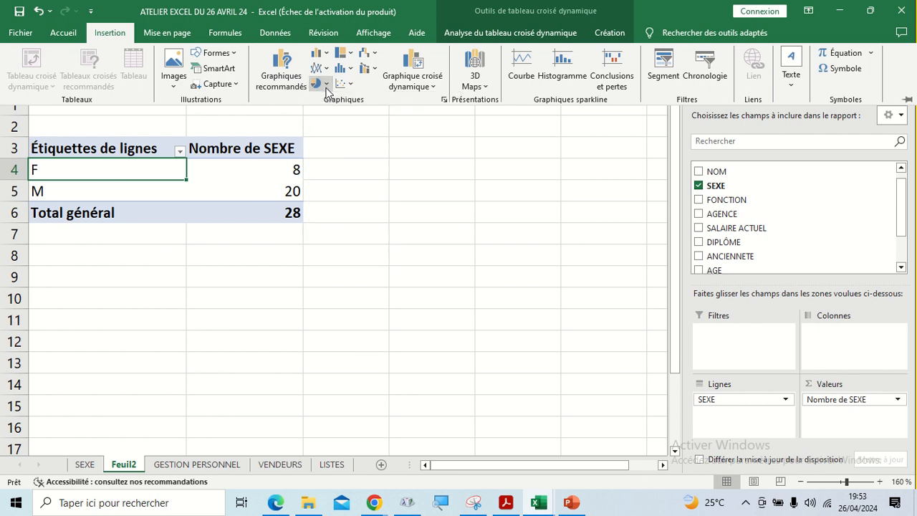
{"action": "left_click", "coordinate": [326, 85]}
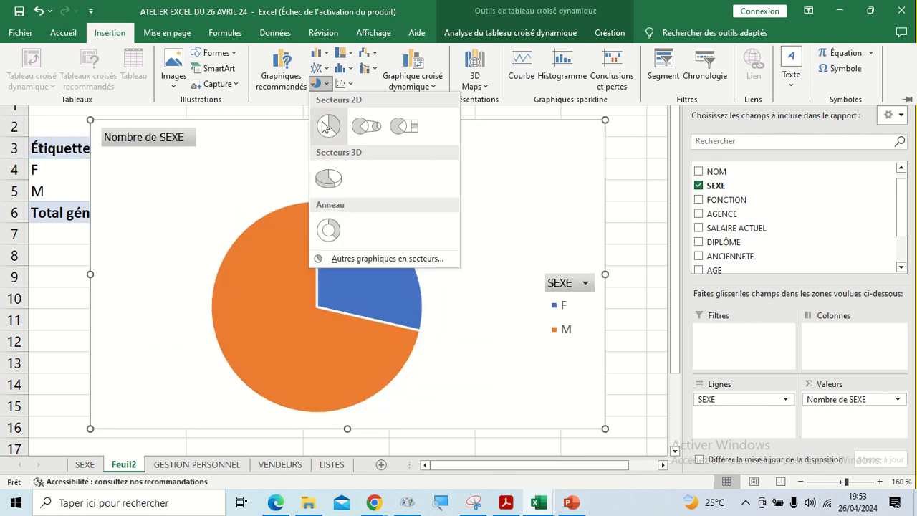
{"action": "left_click", "coordinate": [328, 188]}
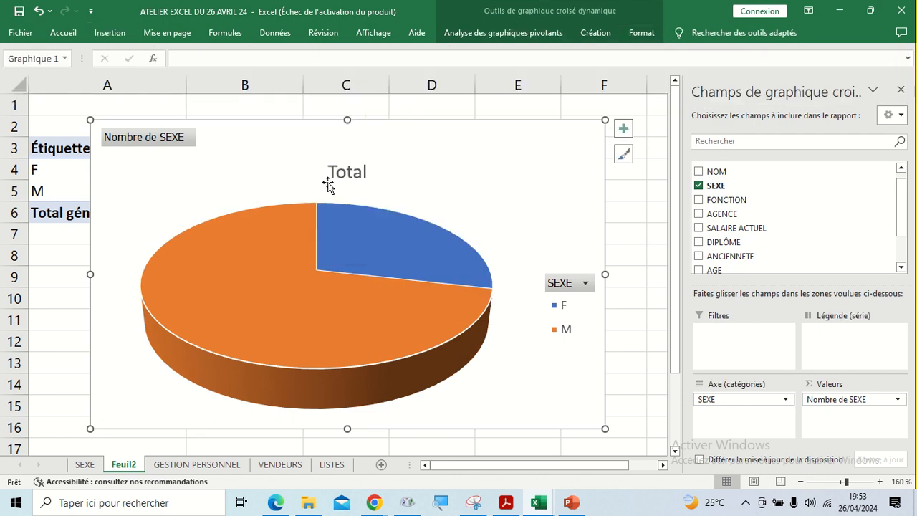
Shrink the pie chart and move it just below the pivot table, starting at about row 7.
{"action": "left_click_drag", "start_coordinate": [396, 139], "coordinate": [445, 169]}
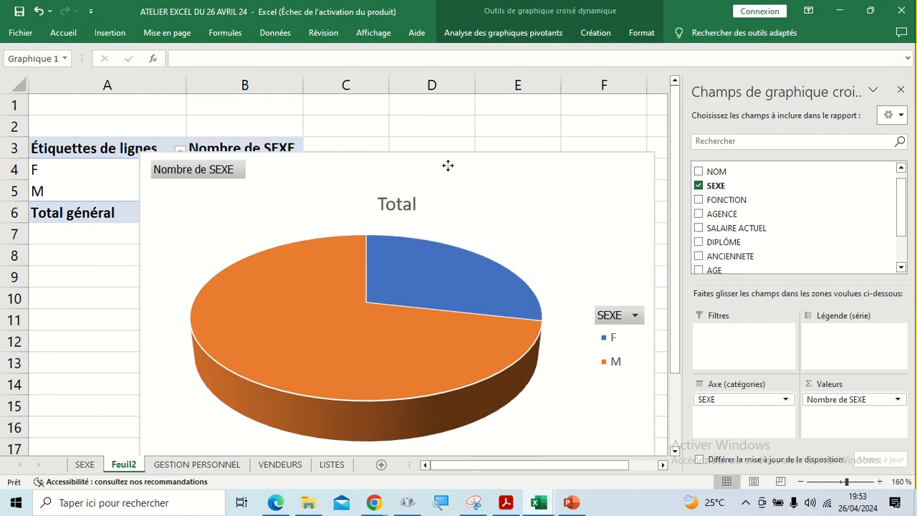
{"action": "left_click_drag", "start_coordinate": [655, 151], "coordinate": [544, 222]}
{"action": "mouse_move", "coordinate": [479, 212]}
{"action": "left_mouse_down"}
{"action": "mouse_move", "coordinate": [594, 158]}
{"action": "mouse_move", "coordinate": [485, 258]}
{"action": "mouse_move", "coordinate": [481, 242]}
{"action": "left_mouse_up"}
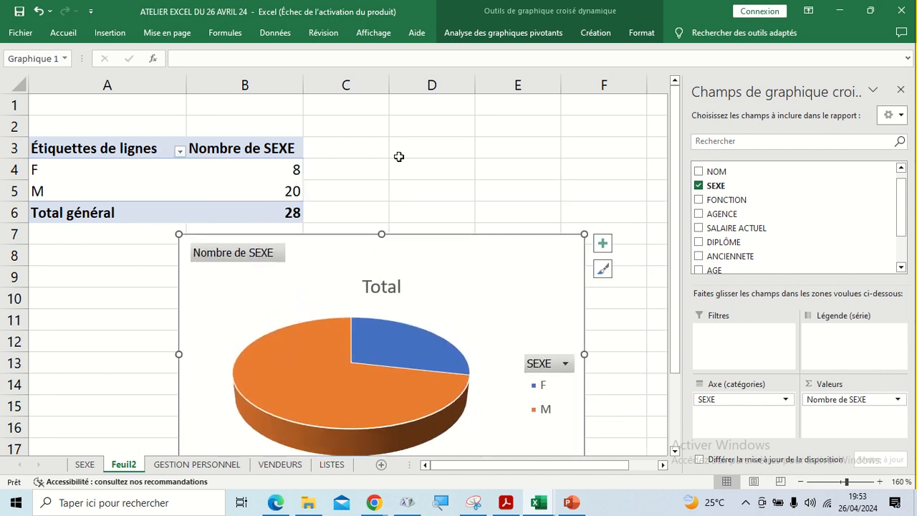
Apply chart Style 3 to the pie chart and delete its Total title.
{"action": "left_click", "coordinate": [596, 32]}
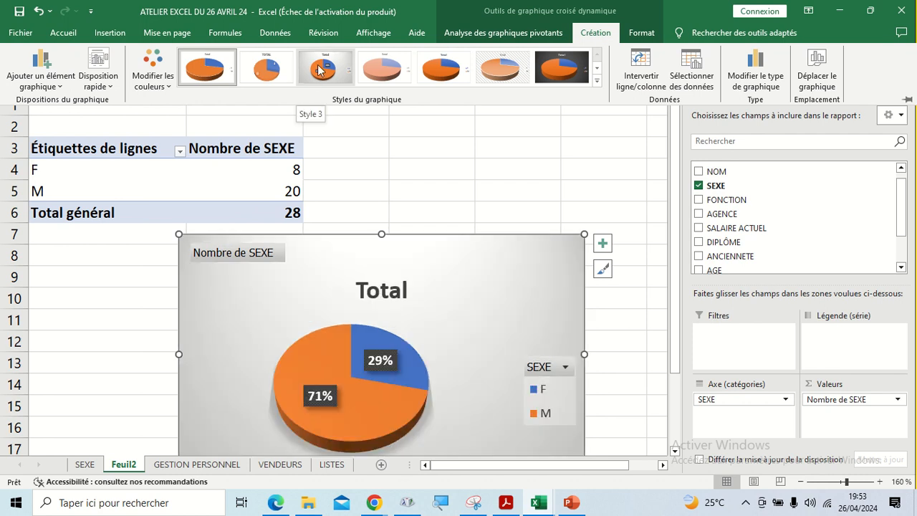
{"action": "left_click", "coordinate": [320, 69]}
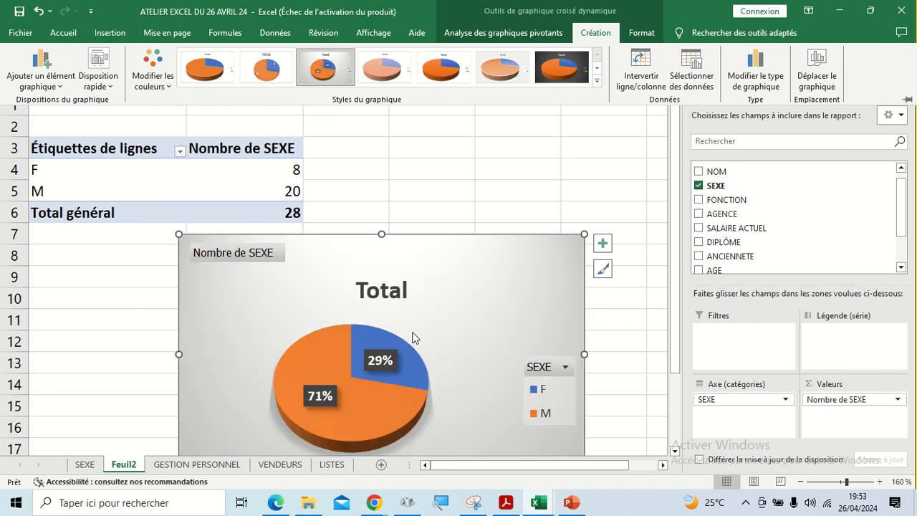
{"action": "left_click", "coordinate": [396, 295]}
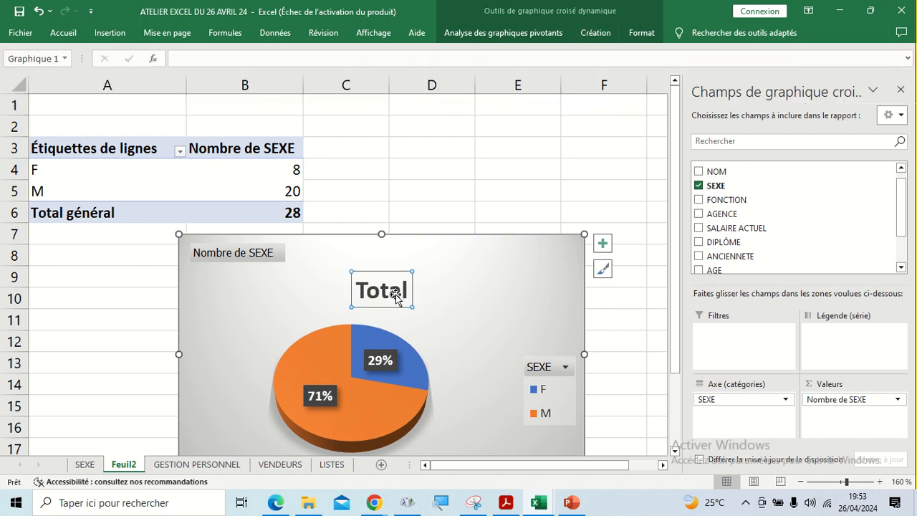
{"action": "key", "text": "Delete"}
{"action": "left_click", "coordinate": [454, 205]}
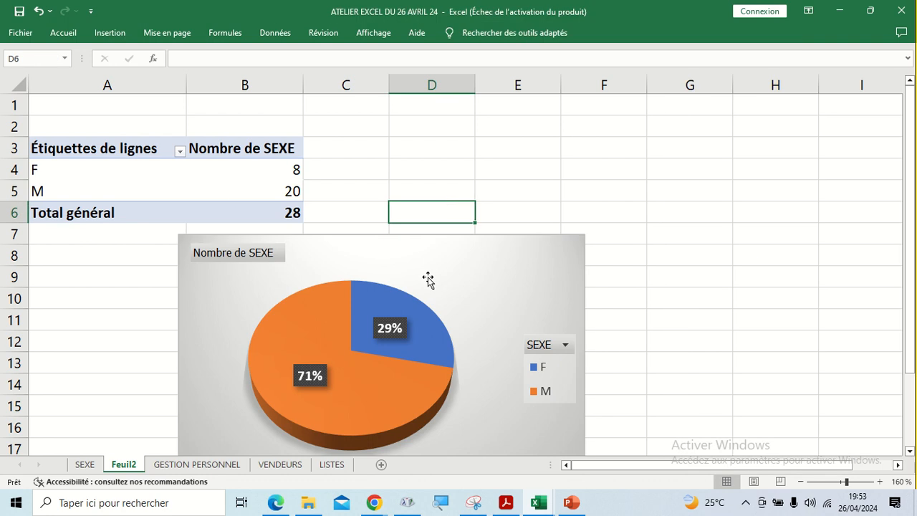
Move the pie chart beside the pivot table, spanning about rows 2 to 13, and close the chart field list.
{"action": "left_click_drag", "start_coordinate": [446, 235], "coordinate": [604, 136]}
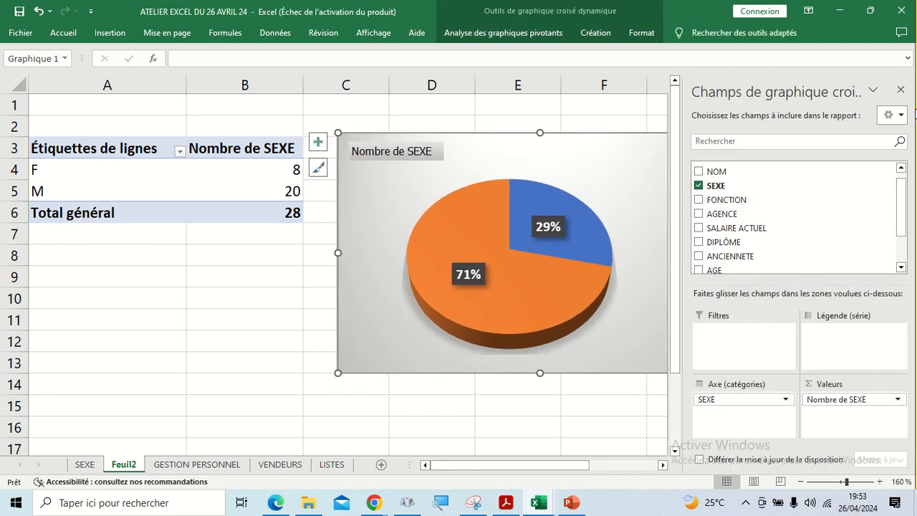
{"action": "left_click", "coordinate": [901, 89]}
{"action": "left_click", "coordinate": [471, 422]}
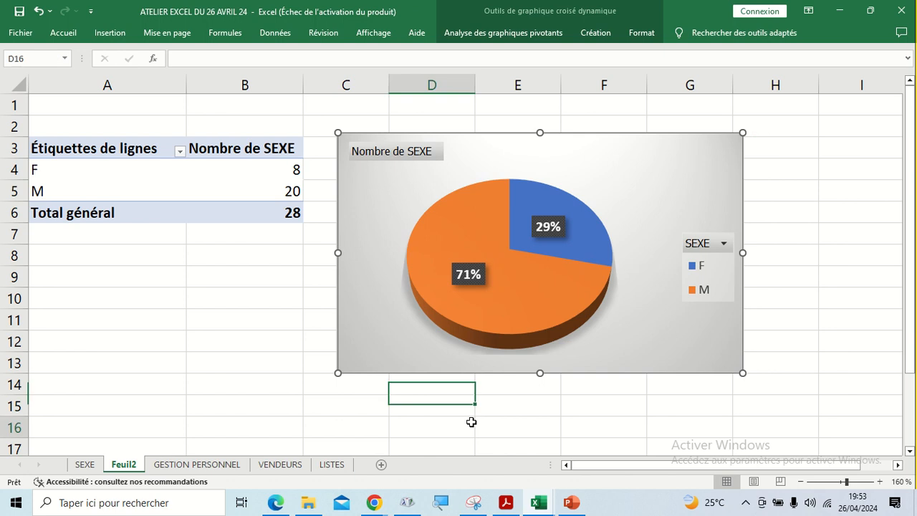
Explode the pie slightly so that the F and M slices are separated.
{"action": "left_click", "coordinate": [602, 197]}
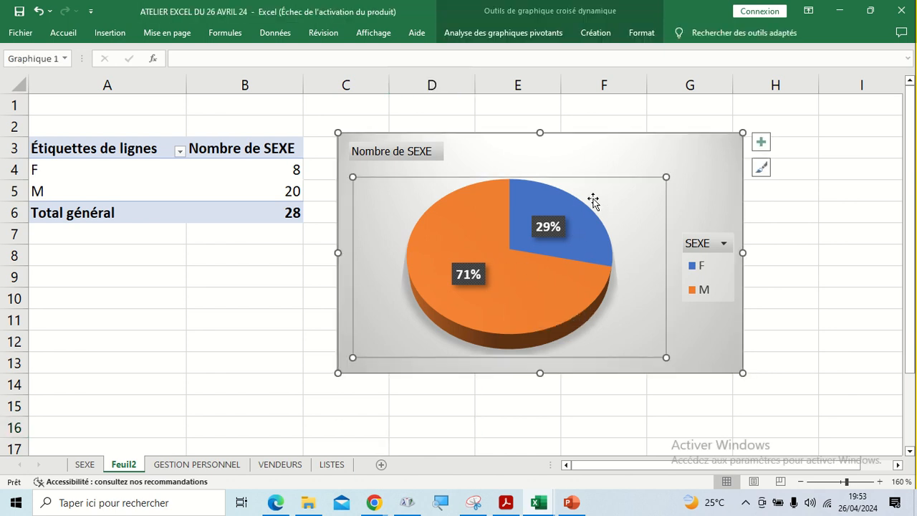
{"action": "left_click", "coordinate": [534, 279]}
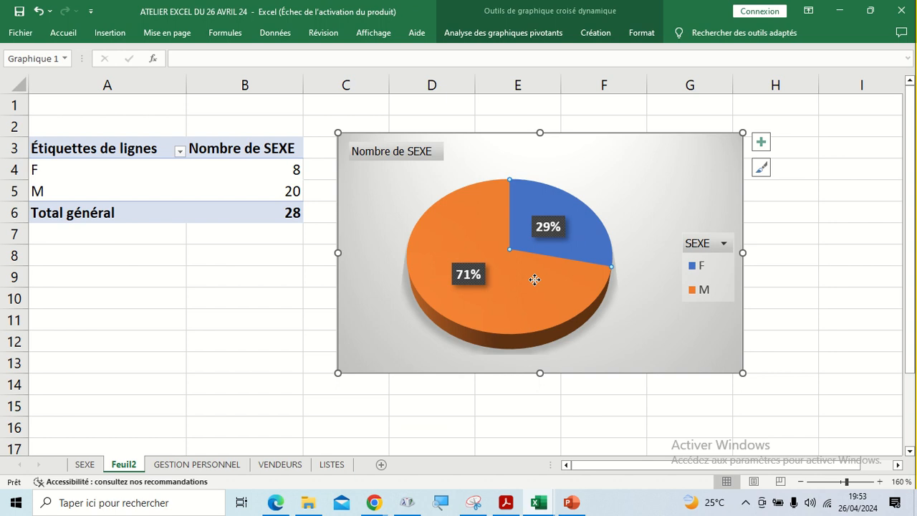
{"action": "left_click_drag", "start_coordinate": [534, 280], "coordinate": [522, 292]}
{"action": "left_click_drag", "start_coordinate": [229, 284], "coordinate": [228, 287]}
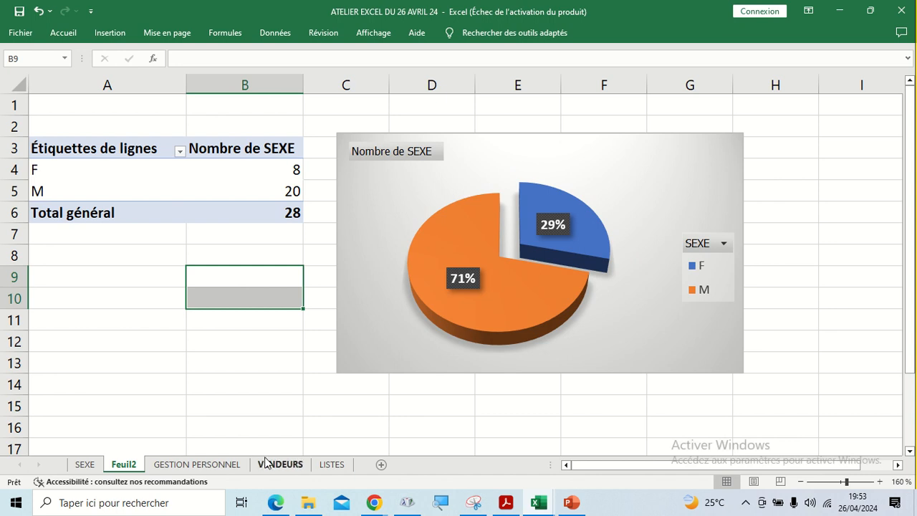
Switch to Google Meet to check the shared exploded pie chart, and return to Feuil2 of the ATELIER EXCEL workbook.
{"action": "left_click", "coordinate": [372, 505]}
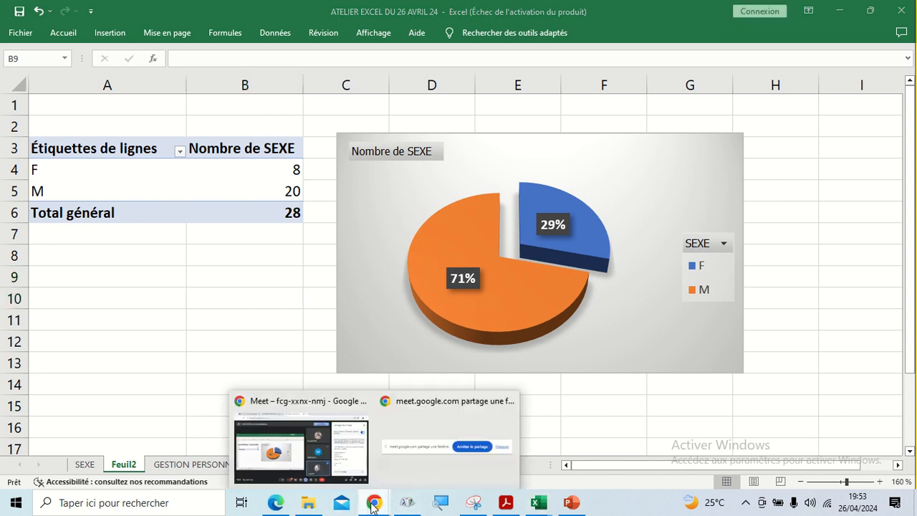
{"action": "left_click", "coordinate": [299, 450]}
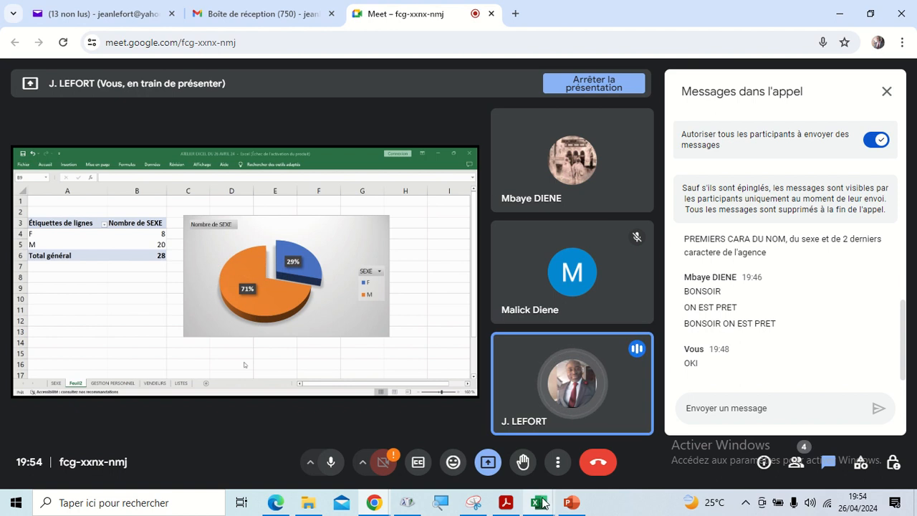
{"action": "mouse_move", "coordinate": [539, 502]}
{"action": "left_click", "coordinate": [565, 472]}
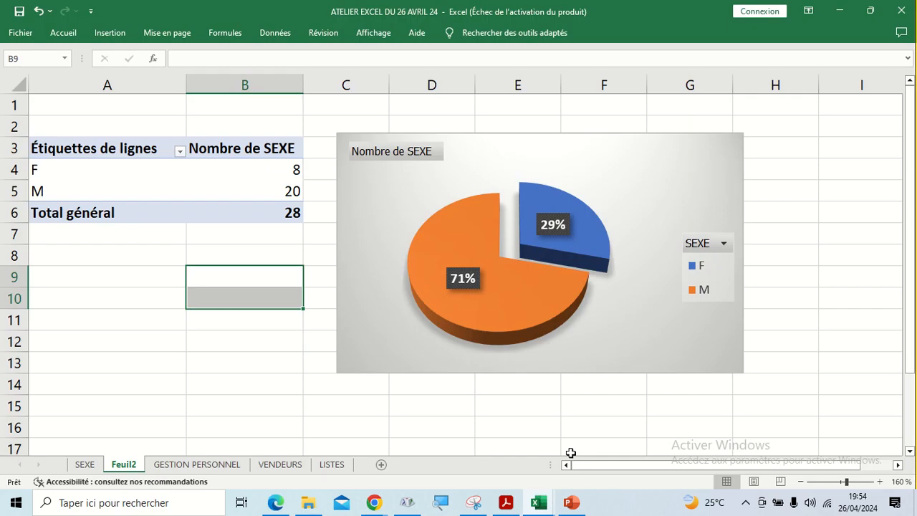
{"action": "left_click", "coordinate": [218, 273]}
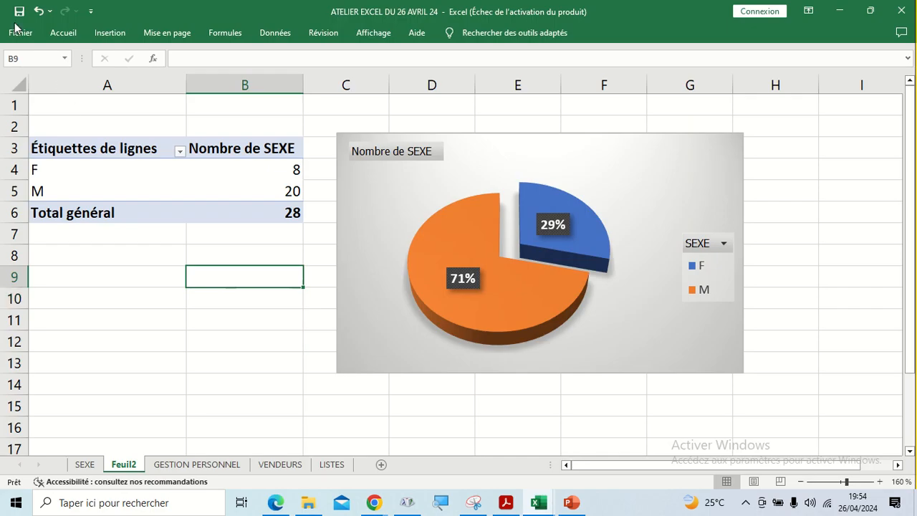
Open the pie chart's plot area formatting options and examine the full gallery of chart styles.
{"action": "mouse_move", "coordinate": [534, 241]}
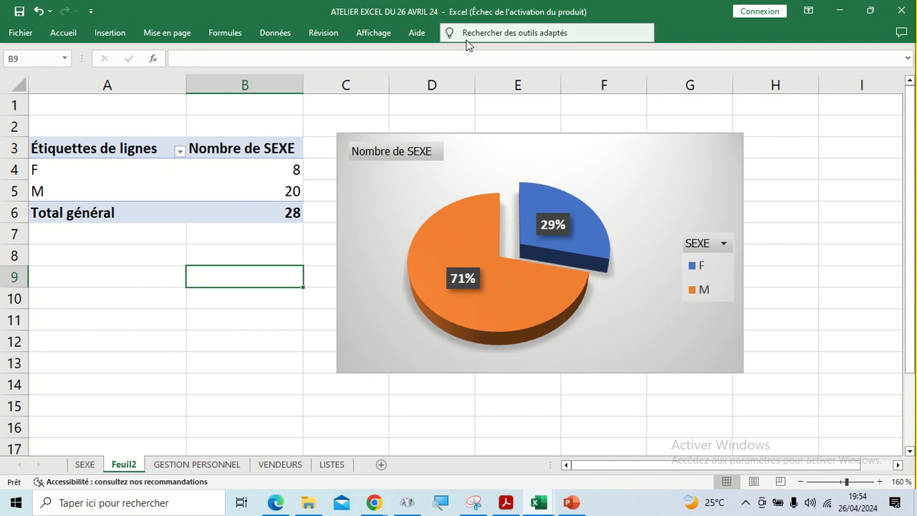
{"action": "left_click", "coordinate": [75, 34]}
{"action": "left_click", "coordinate": [568, 142]}
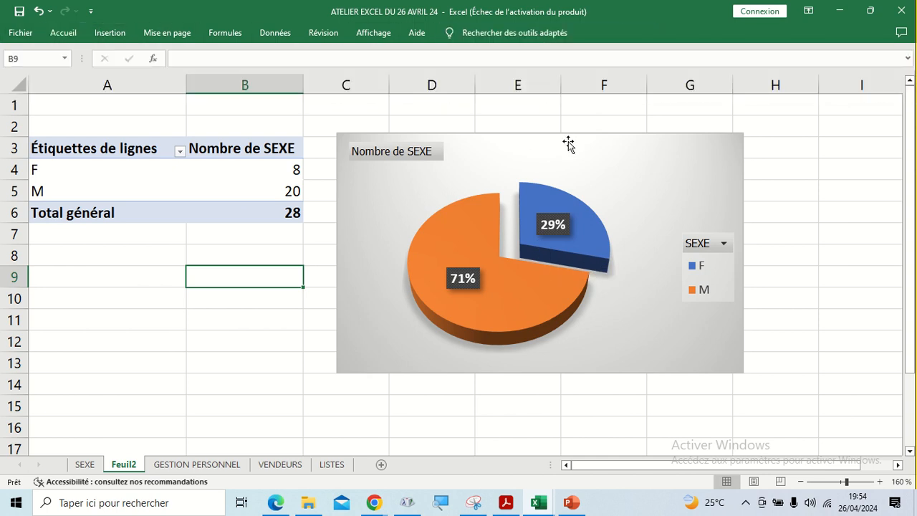
{"action": "double_click", "coordinate": [389, 191]}
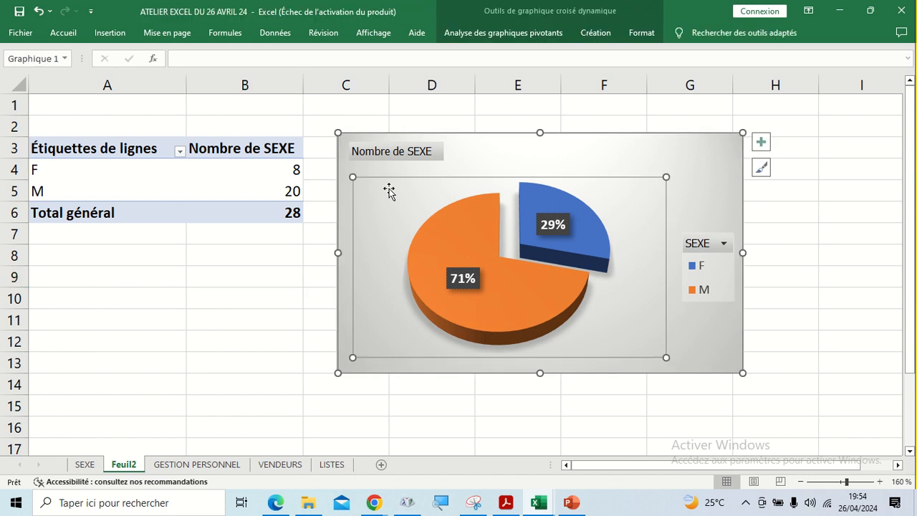
{"action": "left_click", "coordinate": [600, 33]}
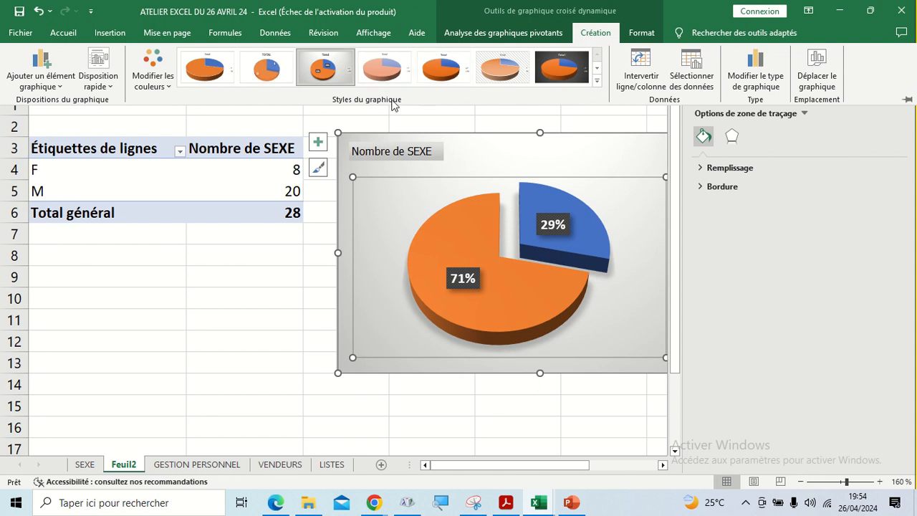
{"action": "left_click", "coordinate": [596, 82]}
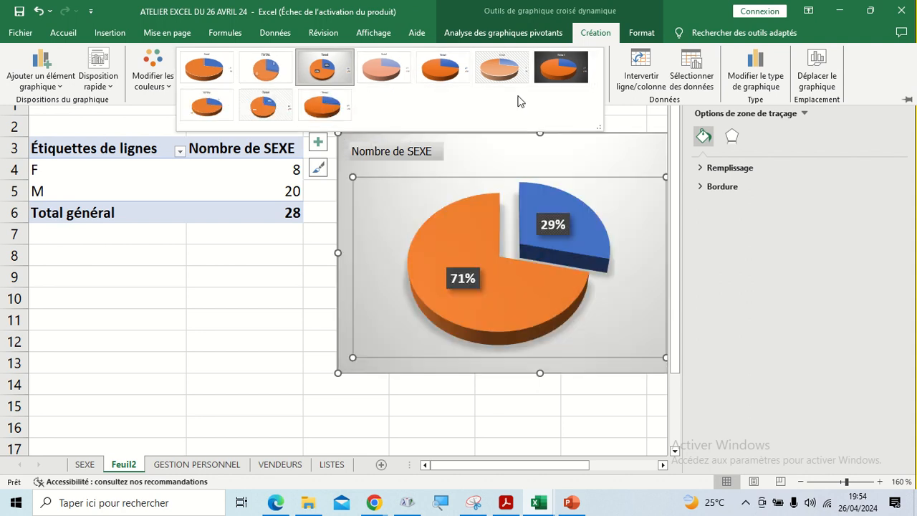
{"action": "left_click", "coordinate": [180, 301]}
{"action": "left_click", "coordinate": [180, 299]}
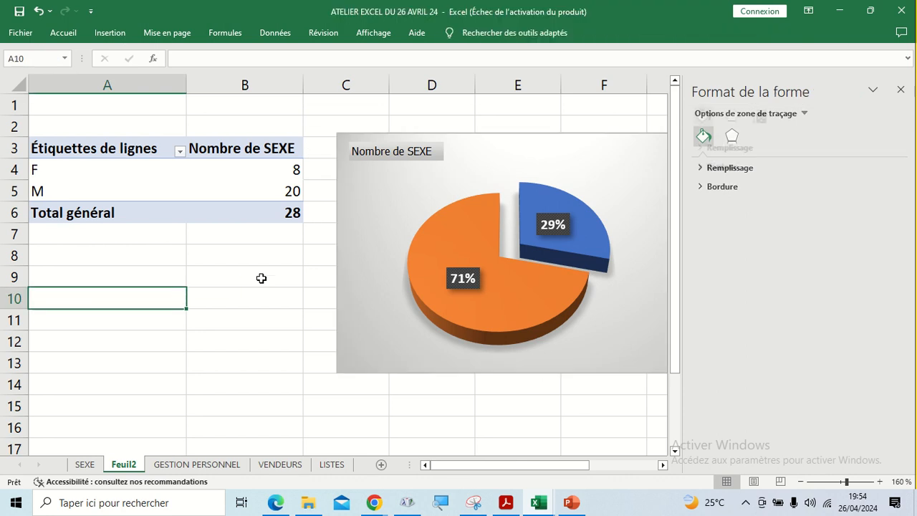
Select the whole pie chart on Feuil2 and review its formatting and design options.
{"action": "left_click", "coordinate": [350, 184]}
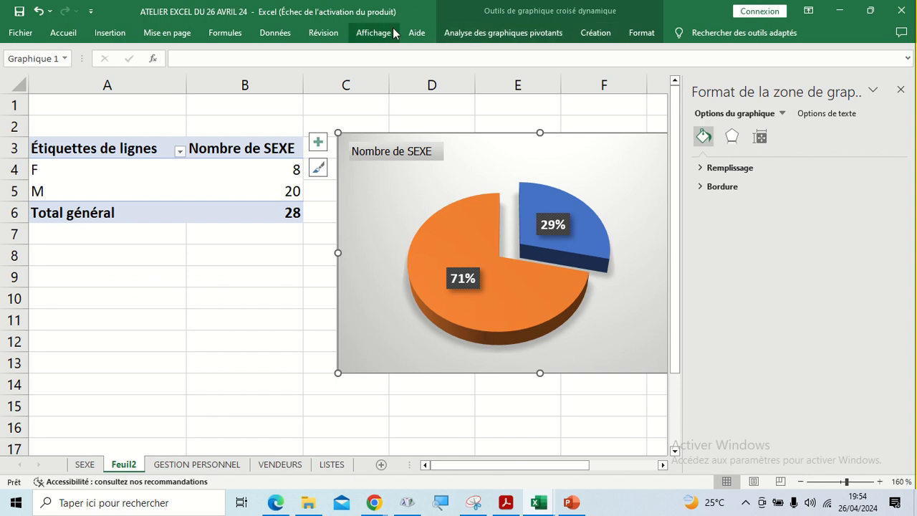
{"action": "left_click", "coordinate": [642, 34]}
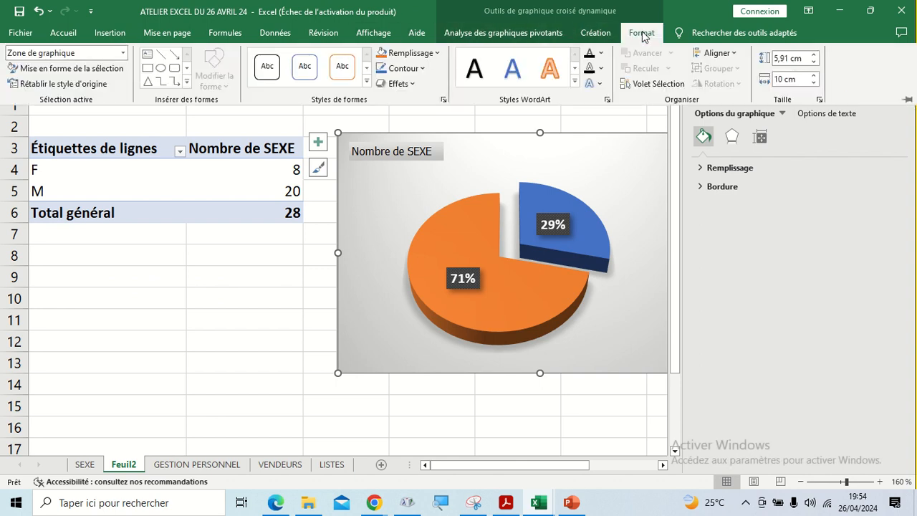
{"action": "left_click", "coordinate": [601, 34]}
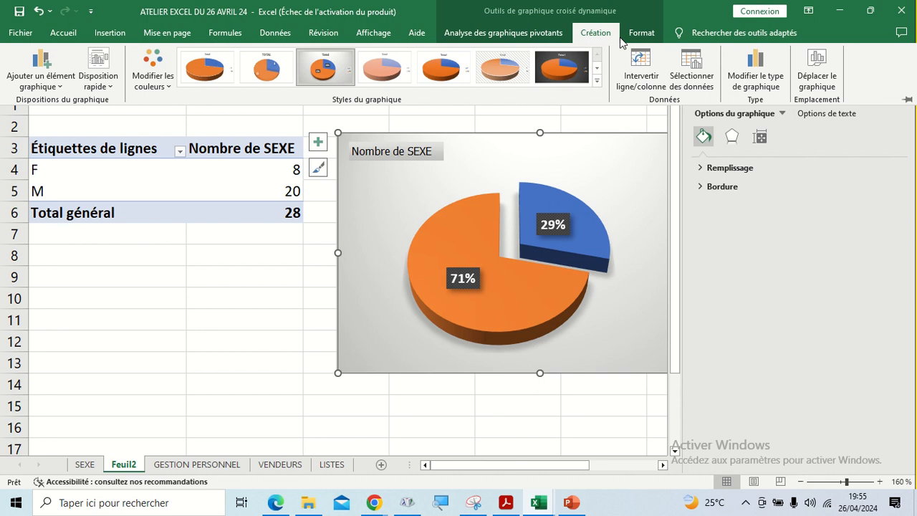
{"action": "key", "text": "Escape"}
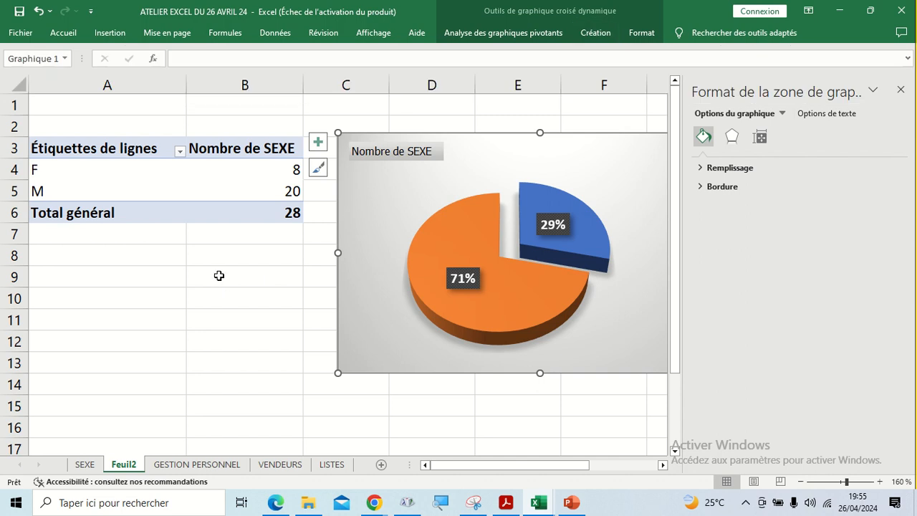
Switch to Chrome and open the OneDrive file list in a new tab.
{"action": "mouse_move", "coordinate": [376, 505]}
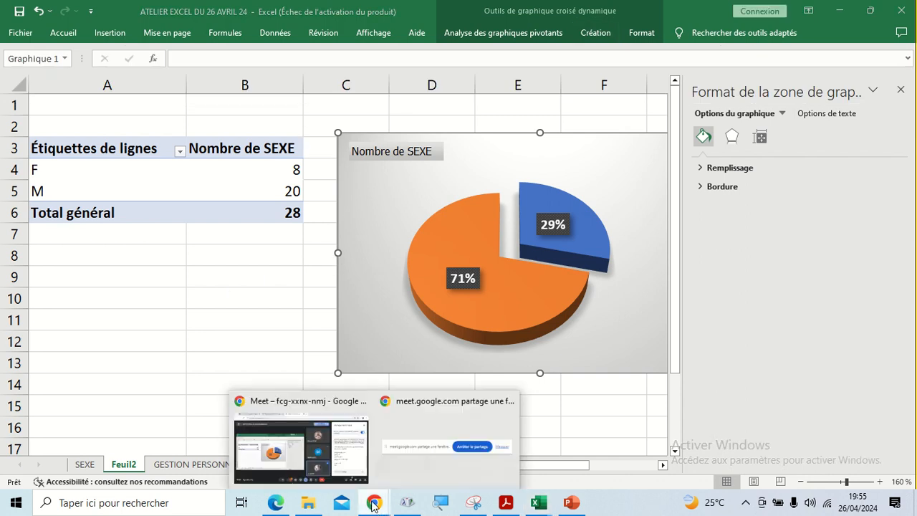
{"action": "left_click", "coordinate": [315, 453]}
{"action": "left_click", "coordinate": [515, 13]}
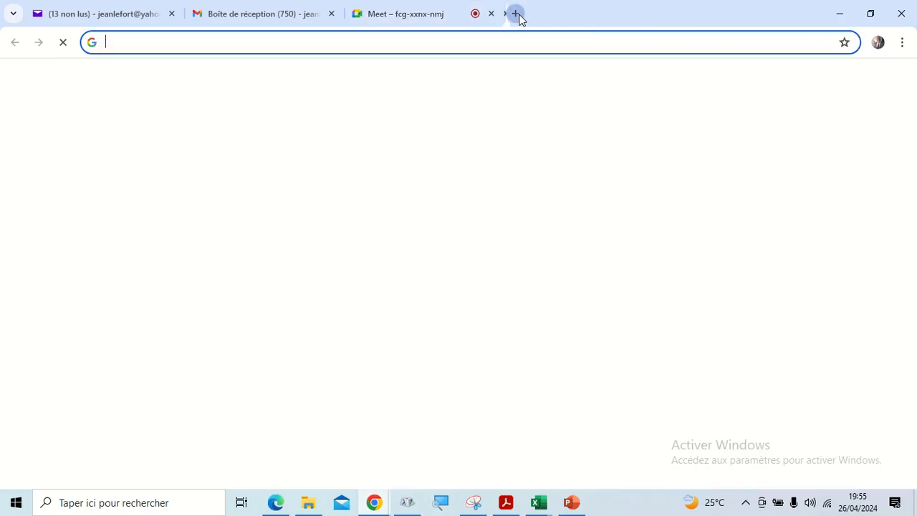
{"action": "type", "text": "ON"}
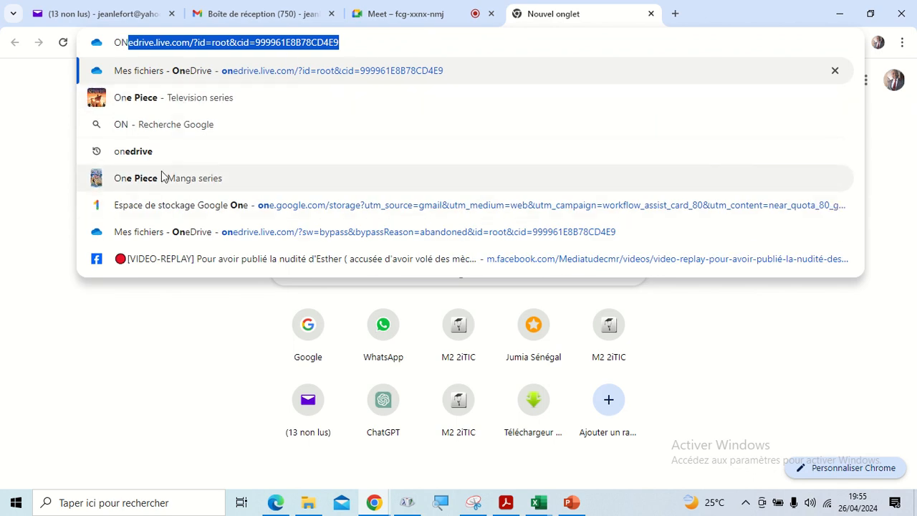
{"action": "left_click", "coordinate": [180, 72]}
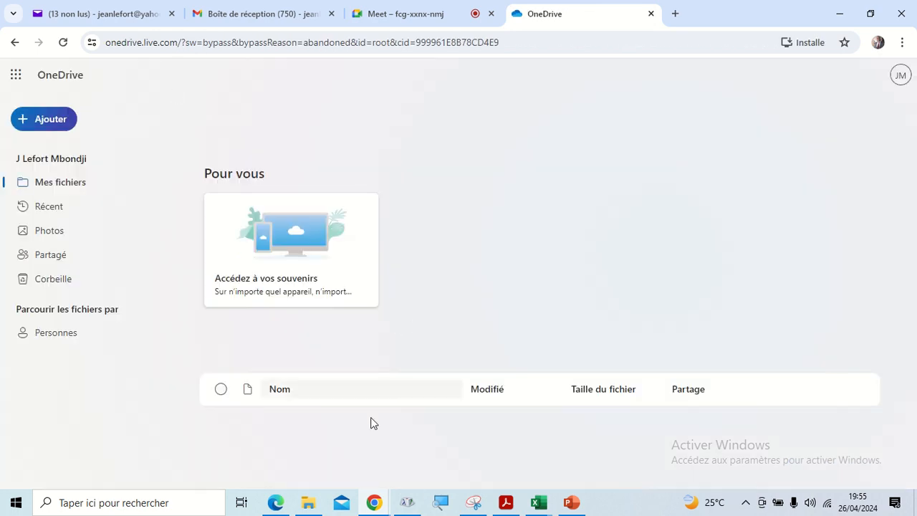
Return to the ATELIER EXCEL workbook and copy the entire data table from the GESTION PERSONNEL sheet.
{"action": "mouse_move", "coordinate": [541, 506]}
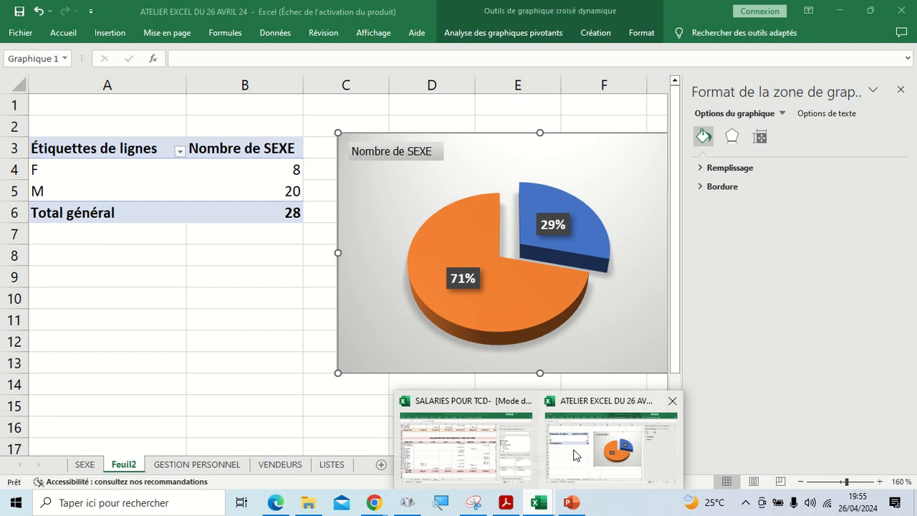
{"action": "left_click", "coordinate": [613, 441]}
{"action": "left_click", "coordinate": [217, 377]}
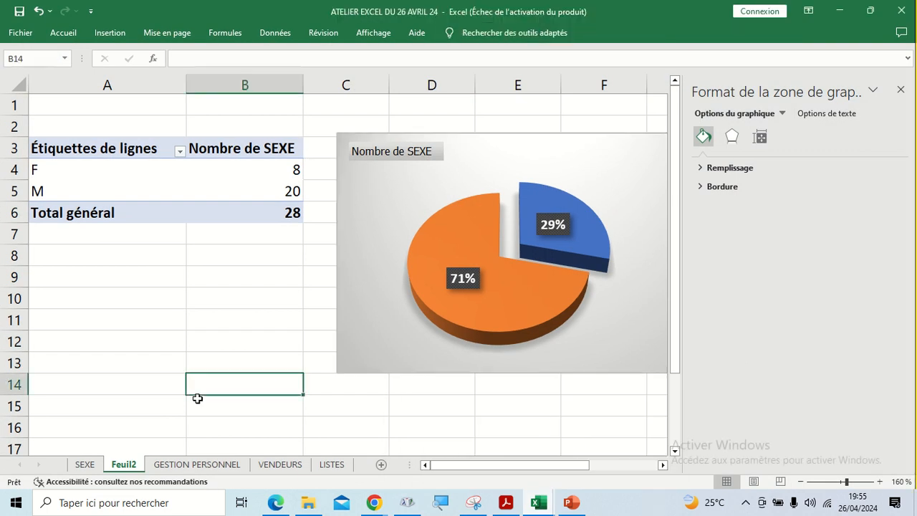
{"action": "left_click", "coordinate": [197, 465]}
{"action": "left_click", "coordinate": [226, 322]}
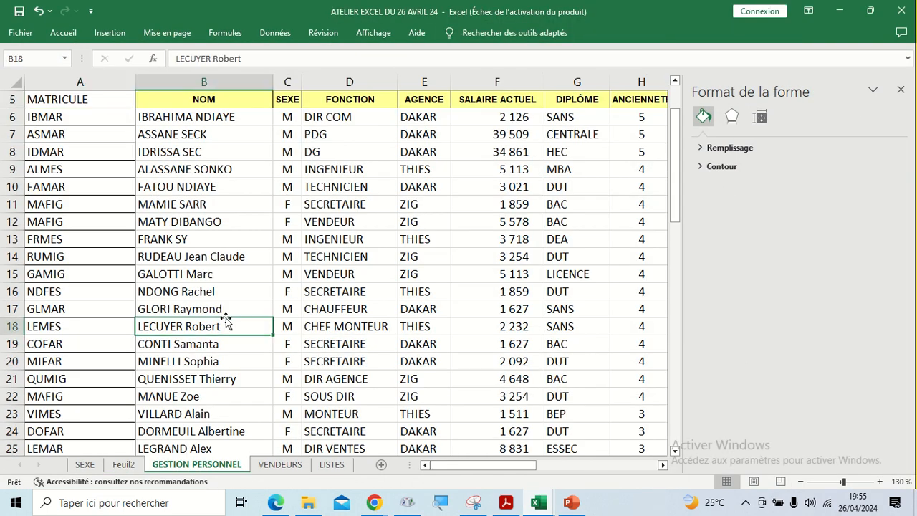
{"action": "key", "text": "ctrl+a"}
{"action": "key", "text": "ctrl+c"}
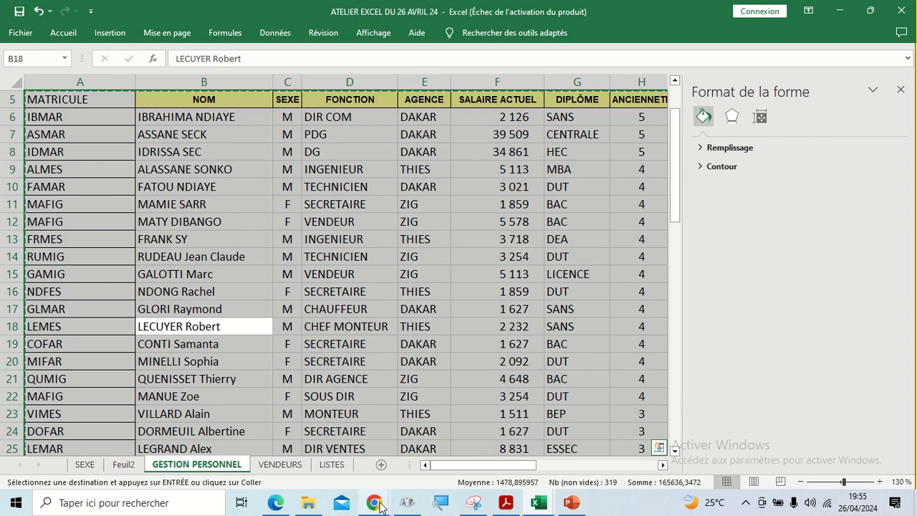
Switch back to OneDrive in Chrome, launch Excel online from the Microsoft 365 applications, and create a blank workbook.
{"action": "mouse_move", "coordinate": [374, 502]}
{"action": "left_click", "coordinate": [312, 432]}
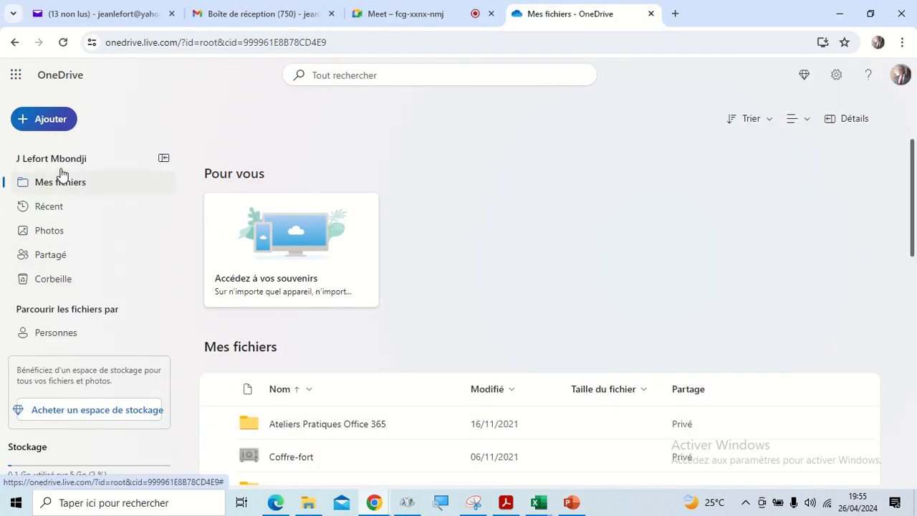
{"action": "left_click", "coordinate": [13, 81]}
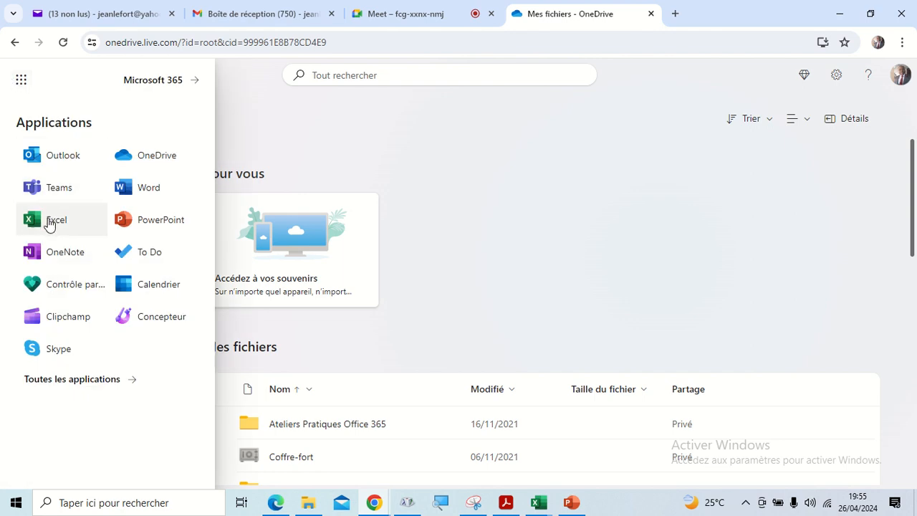
{"action": "left_click", "coordinate": [49, 220]}
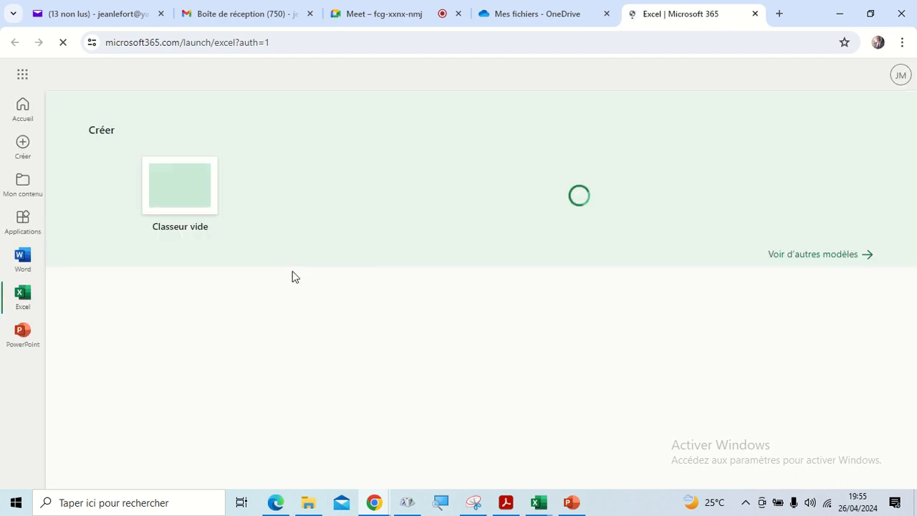
{"action": "left_click", "coordinate": [162, 195]}
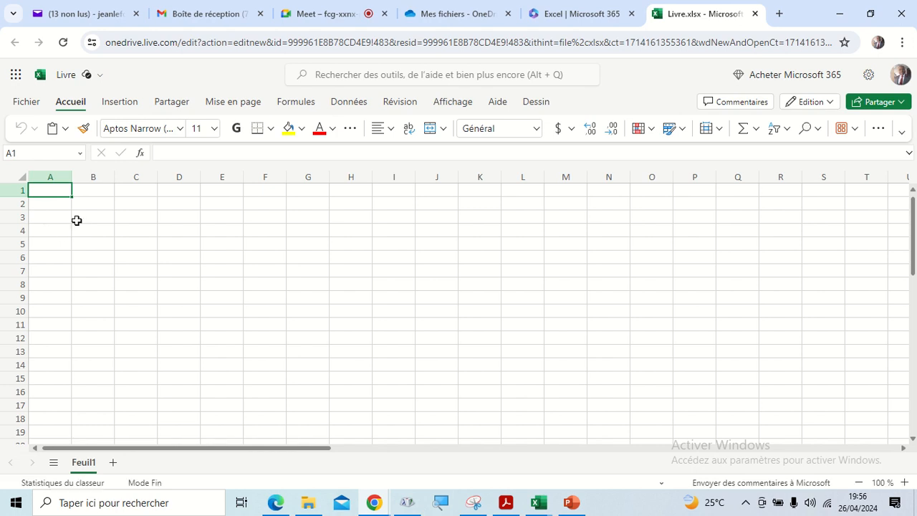
Paste the copied personnel table into Feuil1 of the blank workbook starting in row 1, and check its rows down to the end.
{"action": "left_click", "coordinate": [77, 214]}
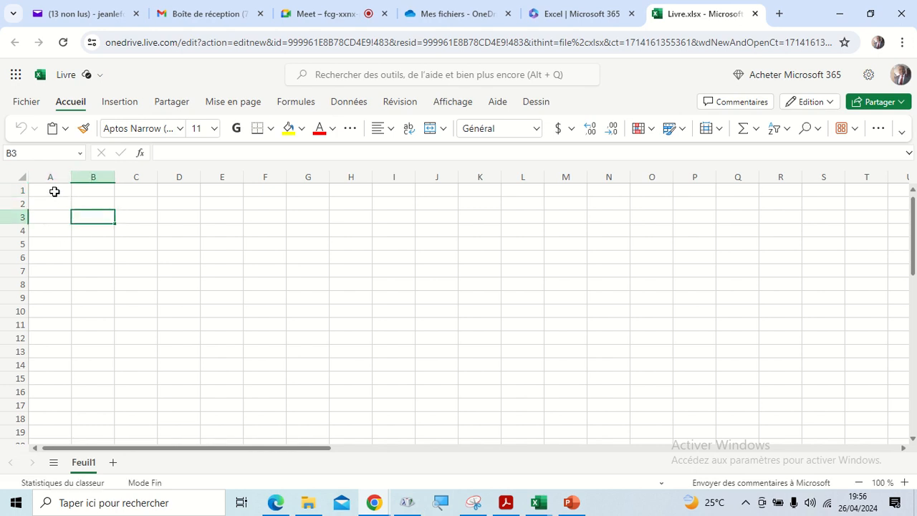
{"action": "left_click", "coordinate": [54, 192]}
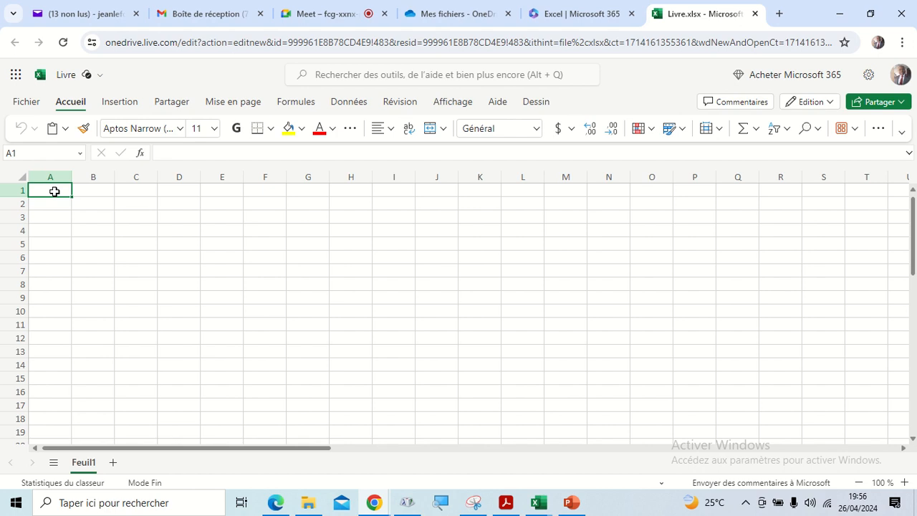
{"action": "left_click", "coordinate": [64, 213]}
{"action": "left_click", "coordinate": [109, 194]}
{"action": "key", "text": "ctrl+v"}
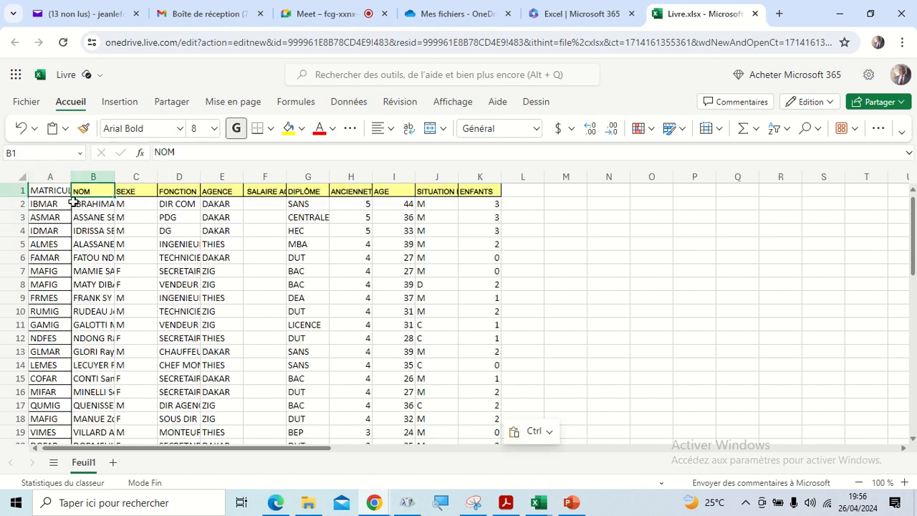
{"action": "left_click", "coordinate": [534, 247]}
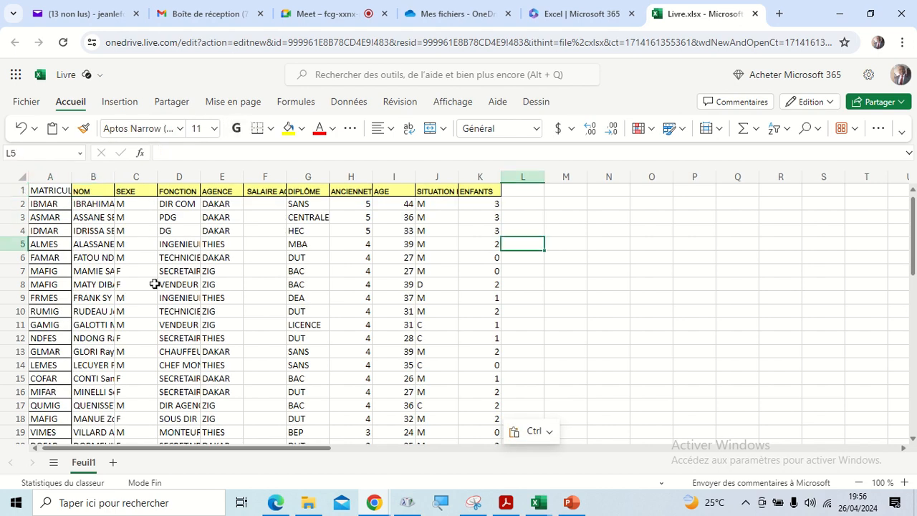
{"action": "left_click", "coordinate": [64, 206]}
{"action": "scroll", "coordinate": [238, 253], "scroll_direction": "down", "scroll_amount": 10}
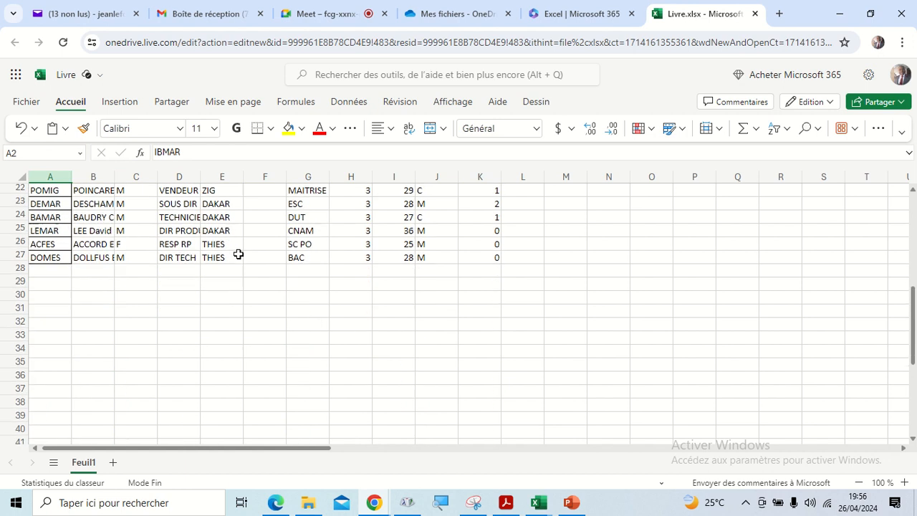
{"action": "scroll", "coordinate": [239, 254], "scroll_direction": "up", "scroll_amount": 12}
{"action": "scroll", "coordinate": [239, 253], "scroll_direction": "down", "scroll_amount": 5}
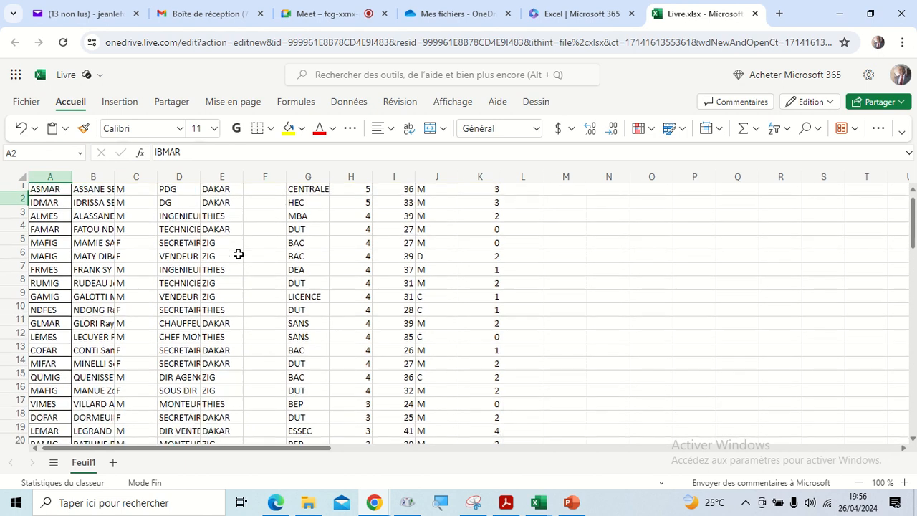
{"action": "scroll", "coordinate": [239, 253], "scroll_direction": "up", "scroll_amount": 5}
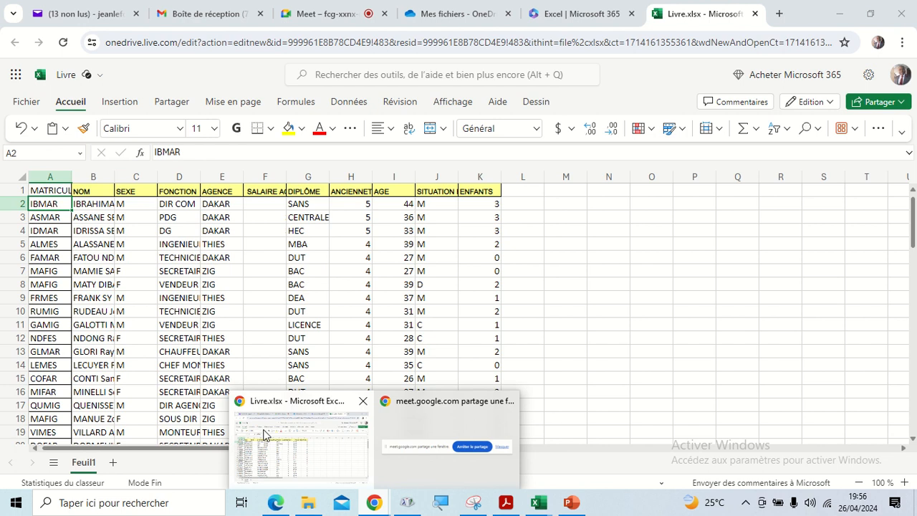
In the Google Meet call, stop the current presentation and share the Livre.xlsx Chrome tab with its audio instead.
{"action": "left_click", "coordinate": [324, 14]}
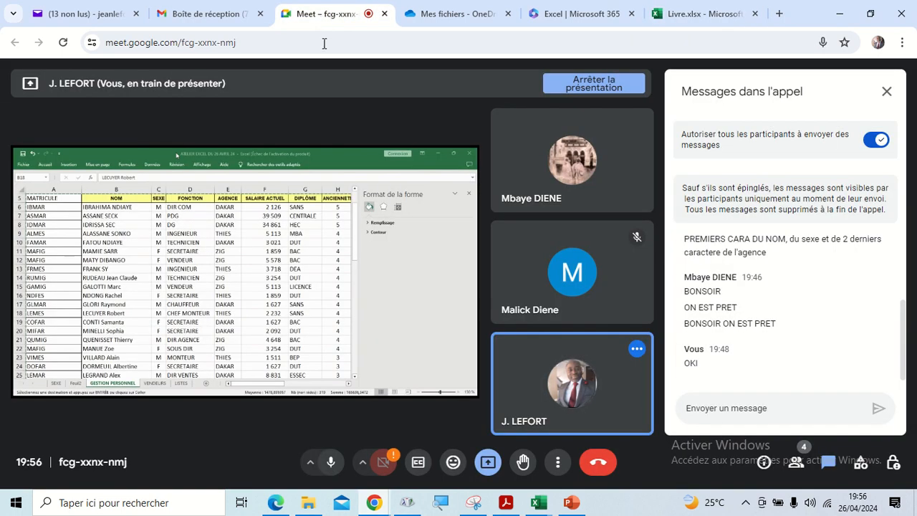
{"action": "left_click", "coordinate": [487, 464]}
{"action": "left_click", "coordinate": [533, 421]}
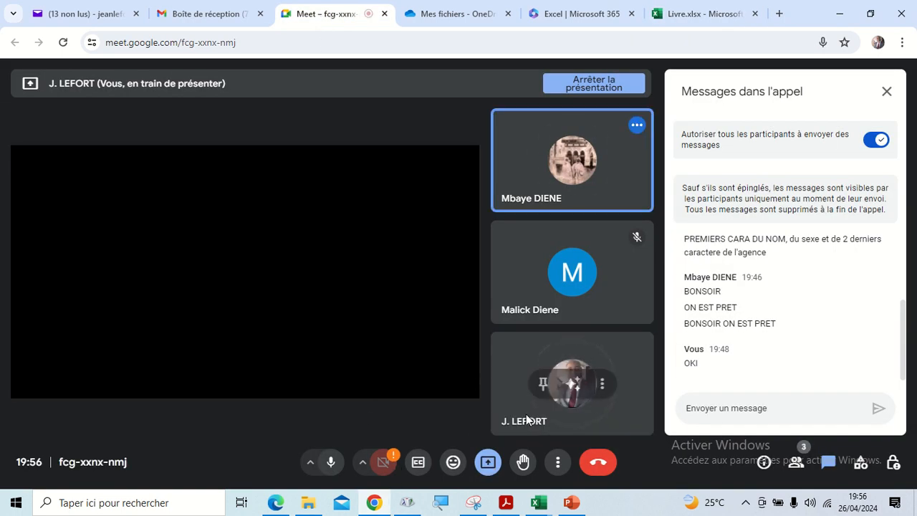
{"action": "left_click", "coordinate": [487, 464]}
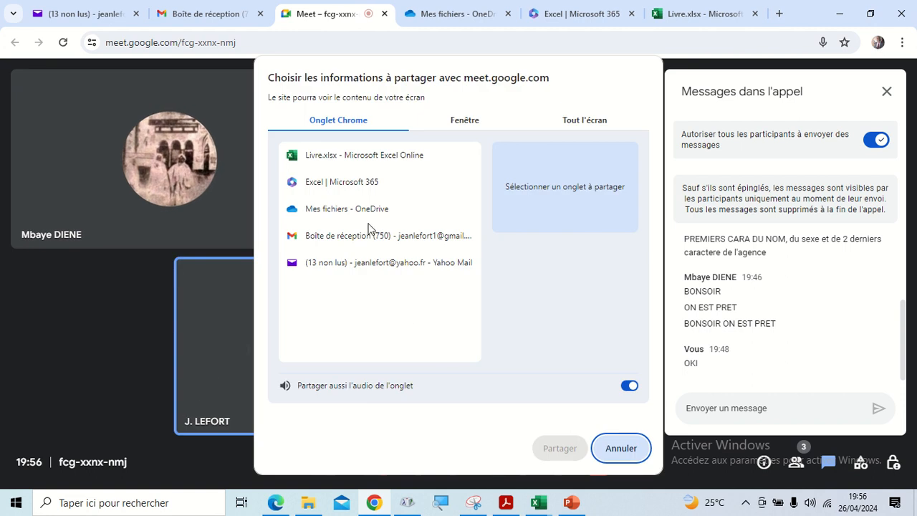
{"action": "left_click", "coordinate": [346, 161]}
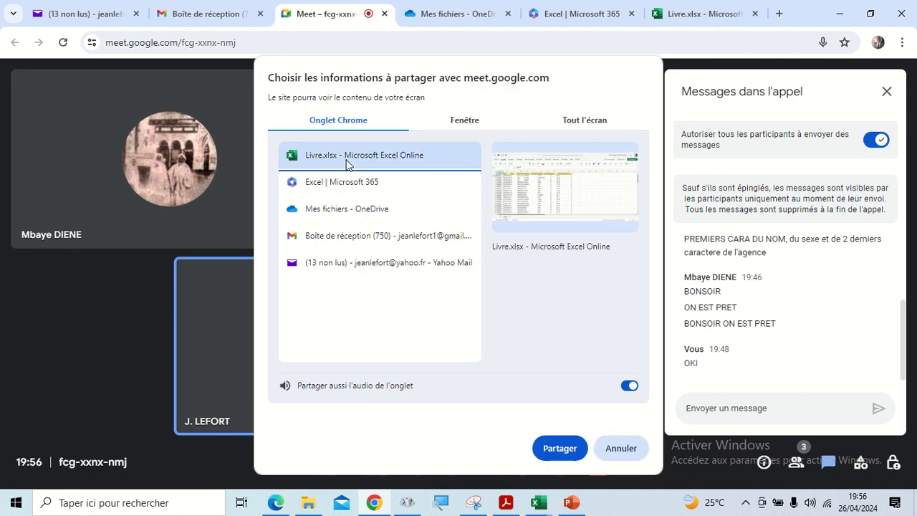
{"action": "left_click", "coordinate": [559, 450]}
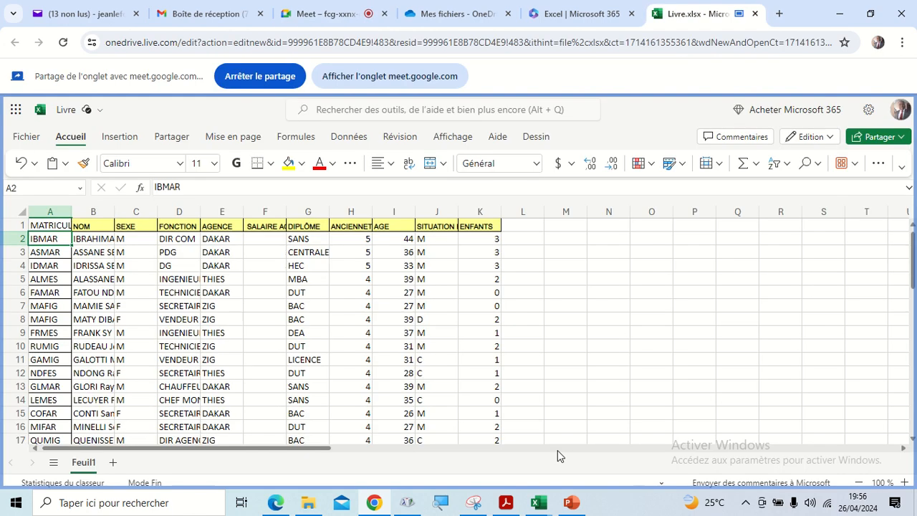
Insert a pivot table on a new worksheet from the data range A1:K29 of Feuil1.
{"action": "left_click", "coordinate": [537, 332]}
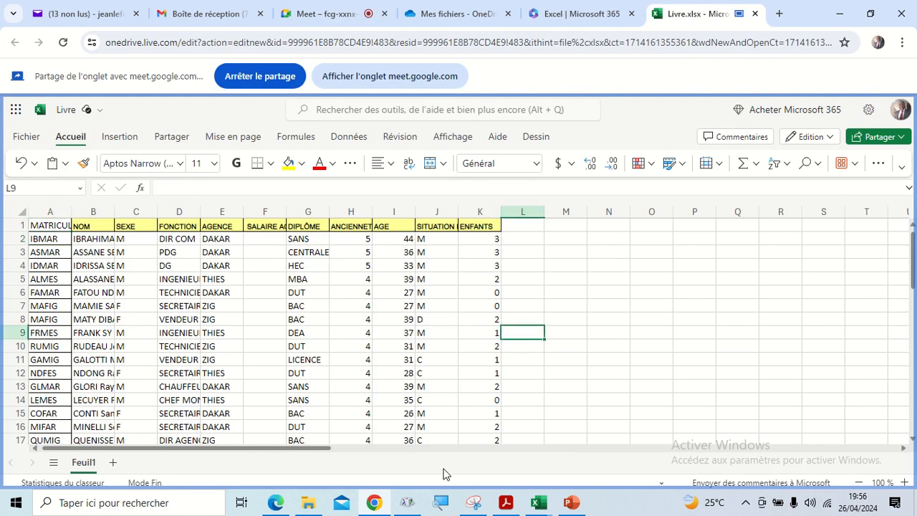
{"action": "left_click", "coordinate": [316, 310]}
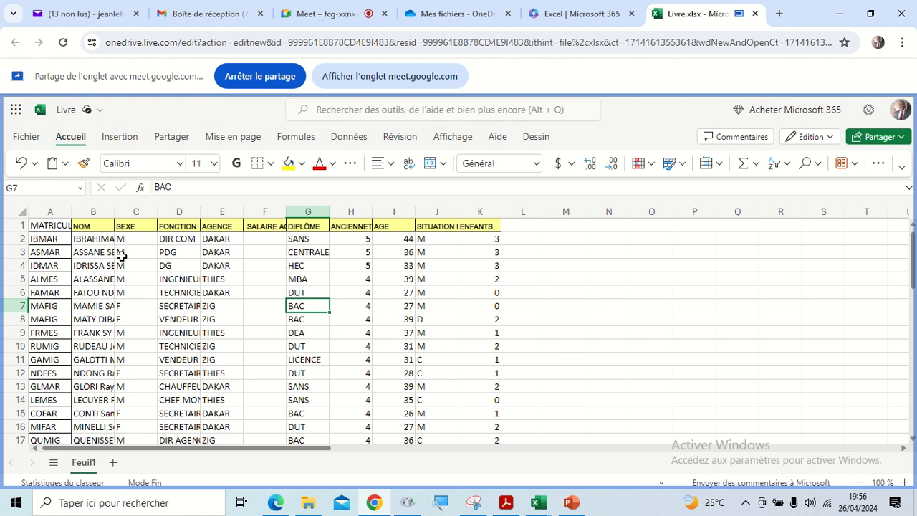
{"action": "left_click", "coordinate": [52, 228]}
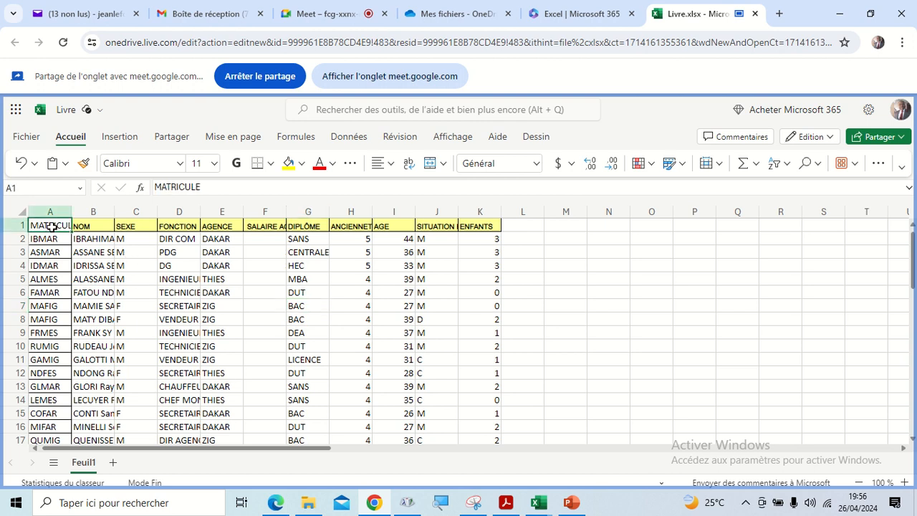
{"action": "left_click", "coordinate": [120, 137]}
{"action": "left_click", "coordinate": [70, 165]}
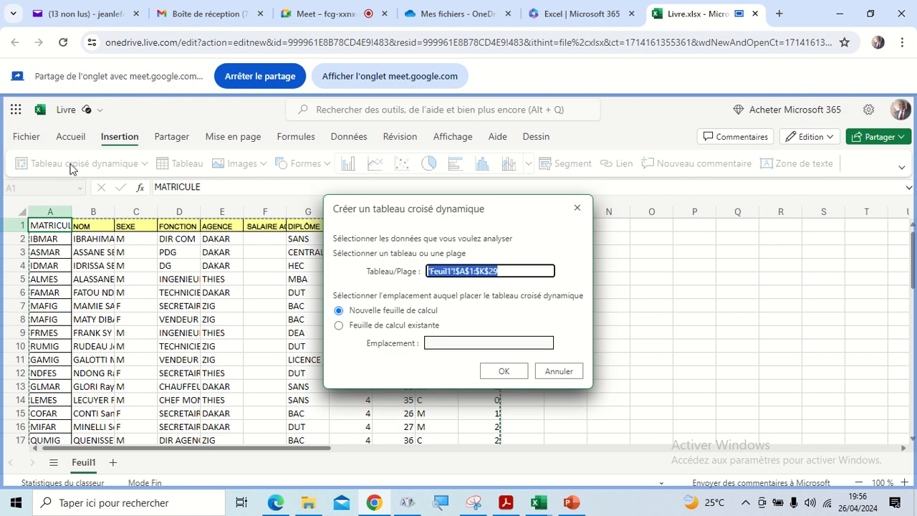
{"action": "left_click", "coordinate": [487, 371]}
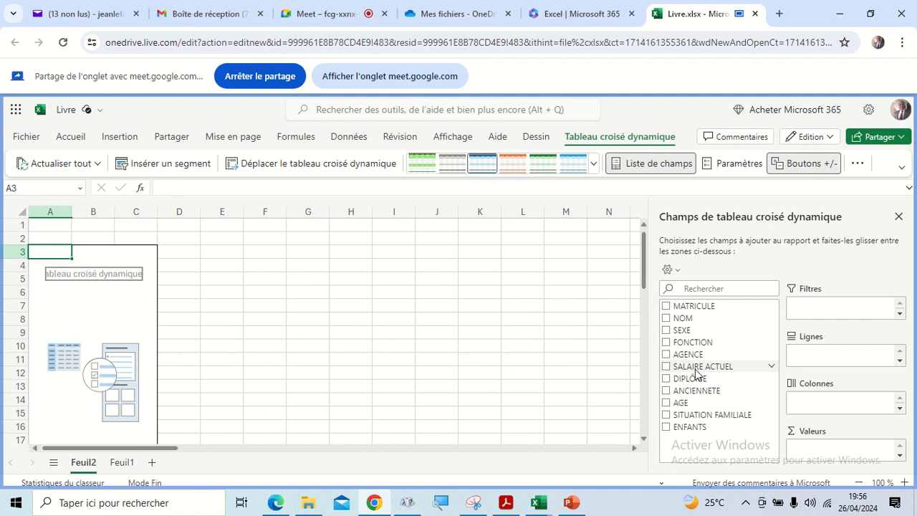
Add the SEXE field to the pivot table's rows and to its values as a count.
{"action": "left_click_drag", "start_coordinate": [681, 330], "coordinate": [829, 364]}
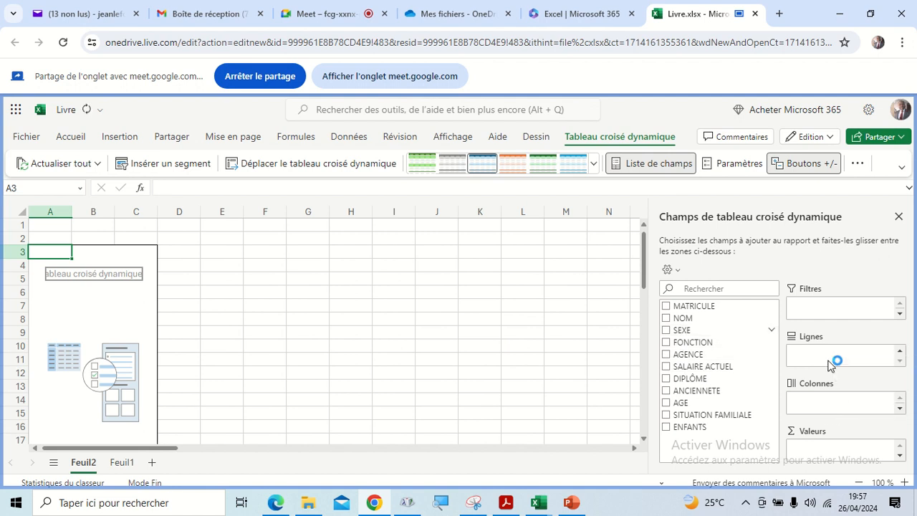
{"action": "left_click_drag", "start_coordinate": [681, 330], "coordinate": [823, 449]}
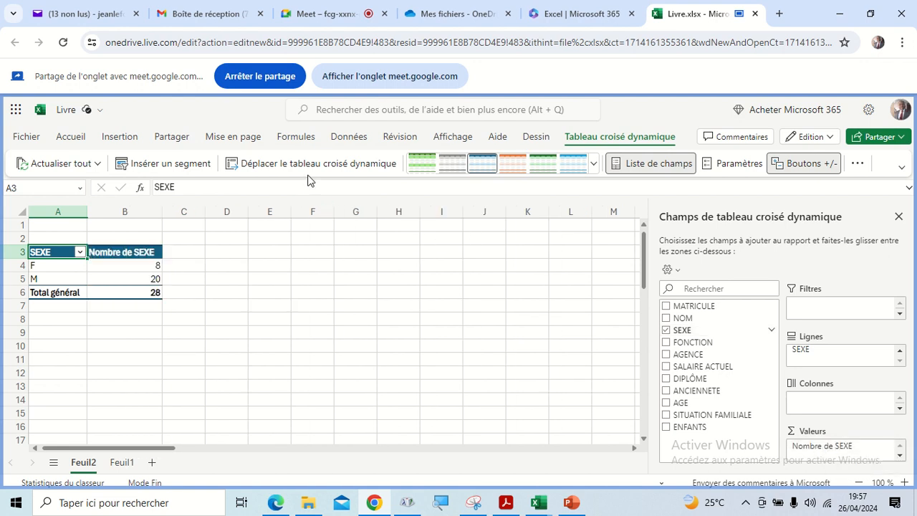
Insert a pie chart from the SEXE pivot table on Feuil2 and delete its Total title.
{"action": "left_click", "coordinate": [127, 137]}
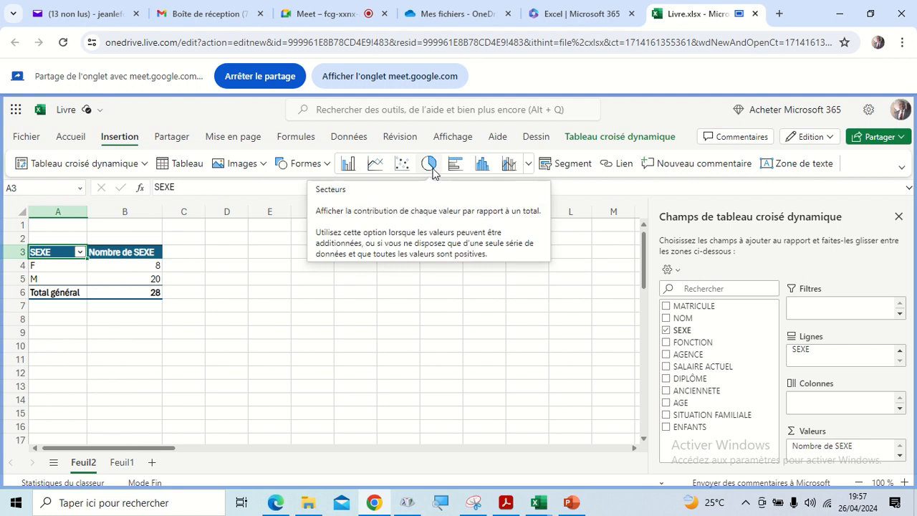
{"action": "left_click", "coordinate": [528, 165]}
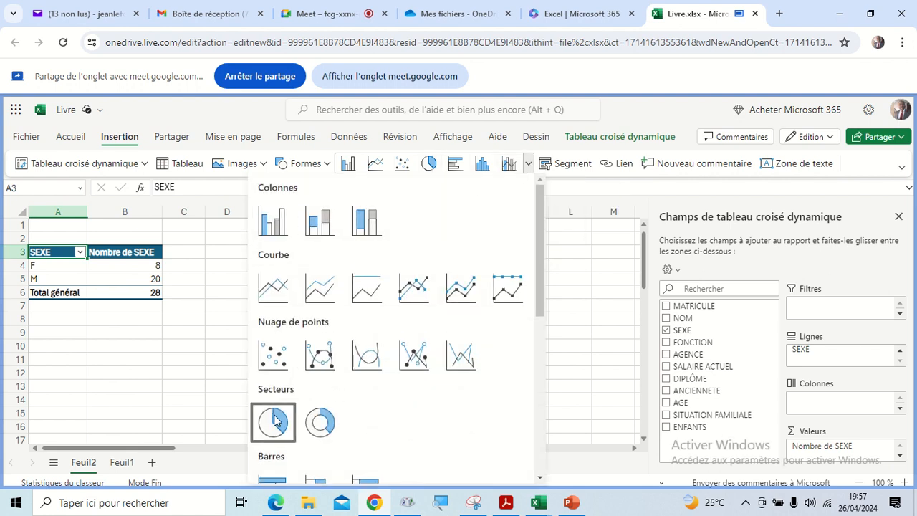
{"action": "scroll", "coordinate": [354, 426], "scroll_direction": "down", "scroll_amount": 2}
{"action": "left_click", "coordinate": [285, 367]}
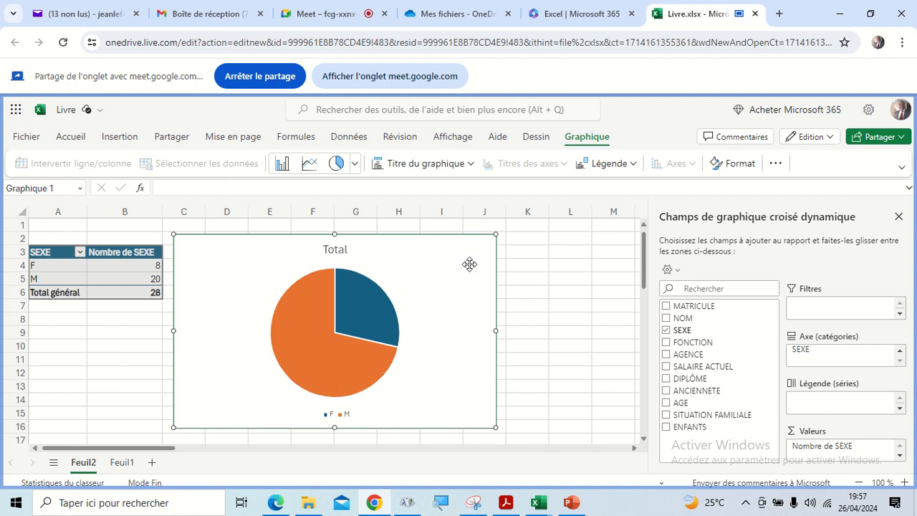
{"action": "left_click", "coordinate": [337, 248]}
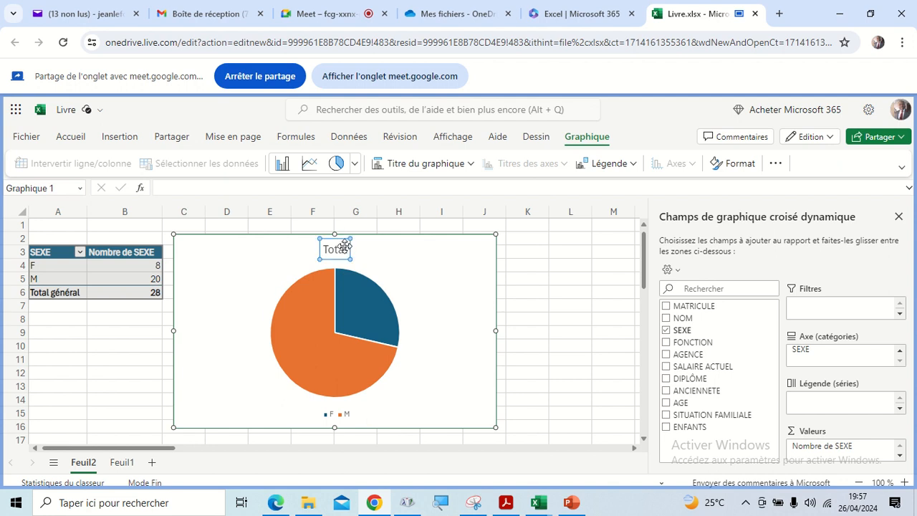
{"action": "key", "text": "Delete"}
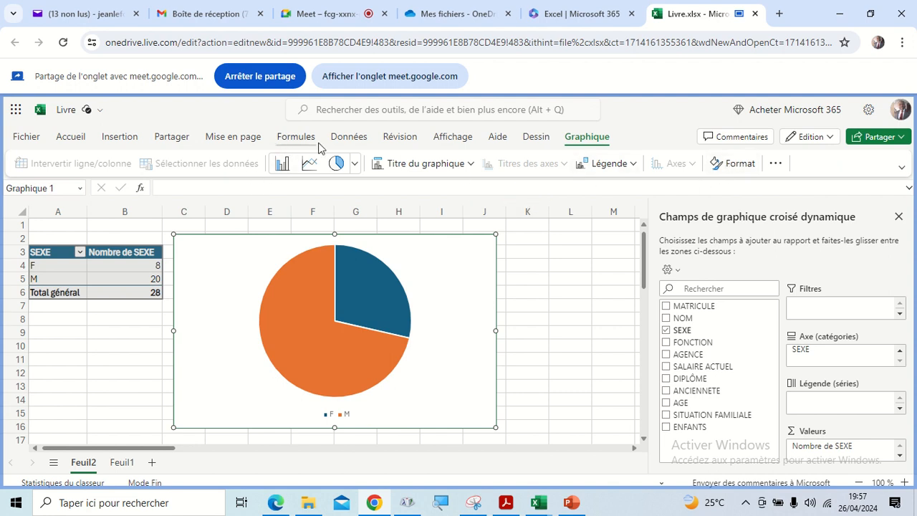
Examine the title, format and data label options available for the pie chart.
{"action": "left_click", "coordinate": [349, 137]}
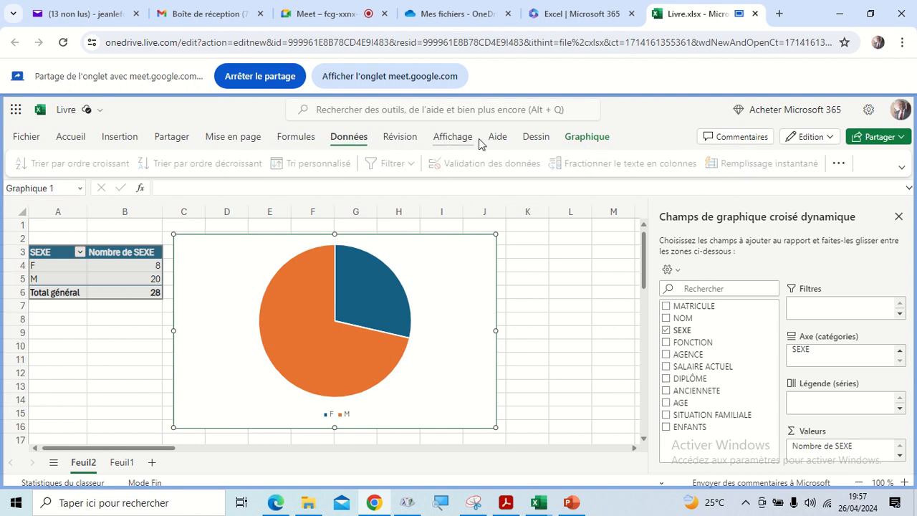
{"action": "left_click", "coordinate": [535, 139]}
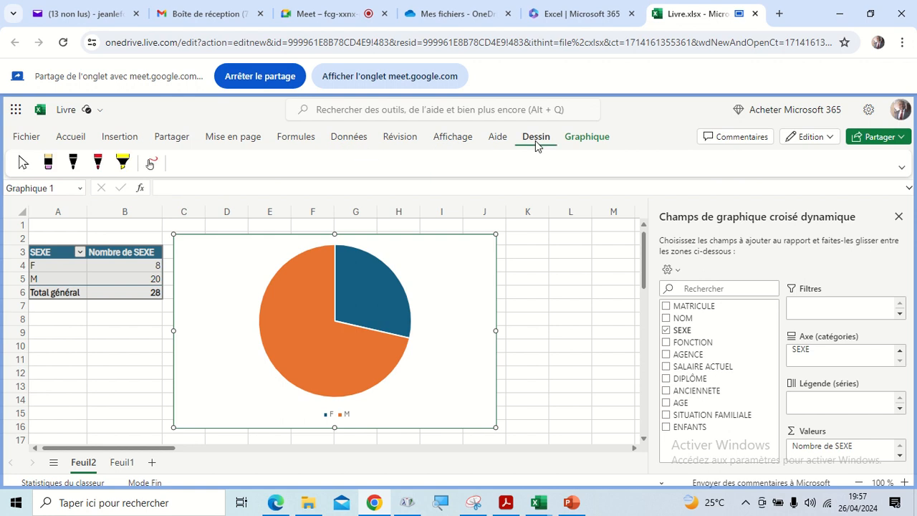
{"action": "left_click", "coordinate": [588, 138]}
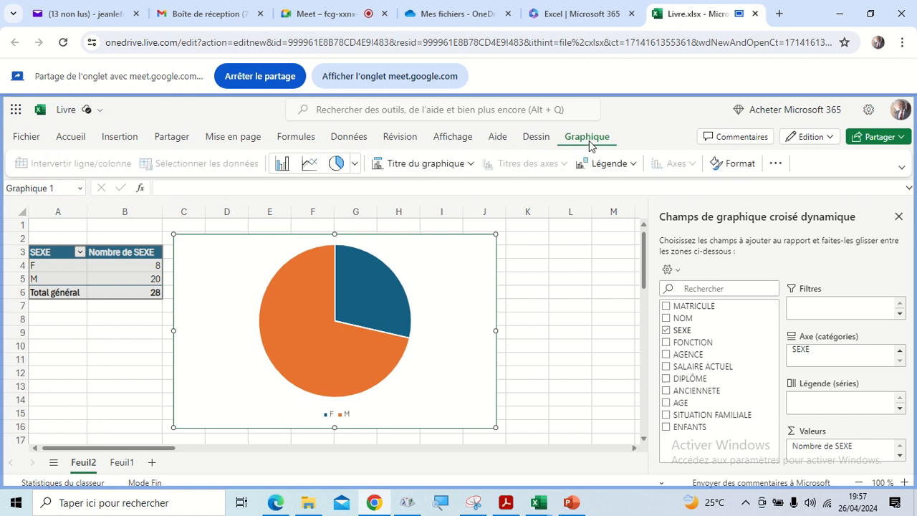
{"action": "left_click", "coordinate": [470, 167]}
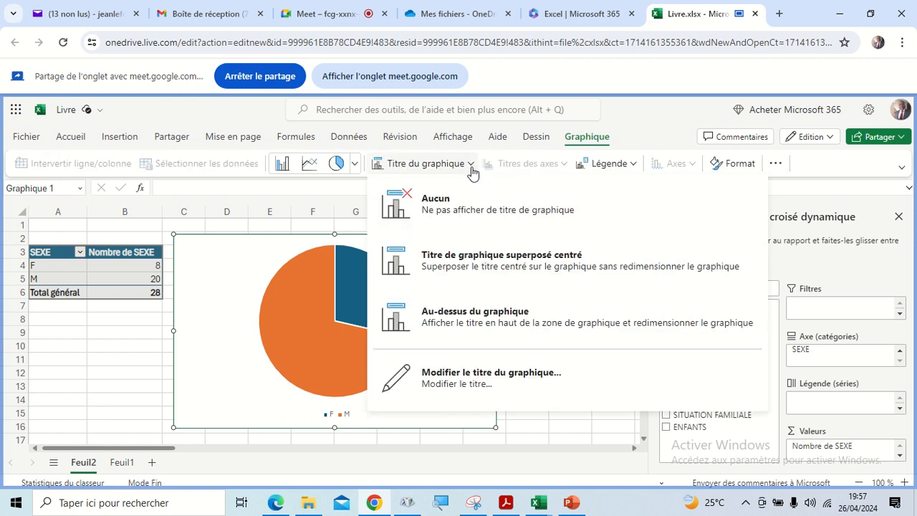
{"action": "left_click", "coordinate": [471, 170]}
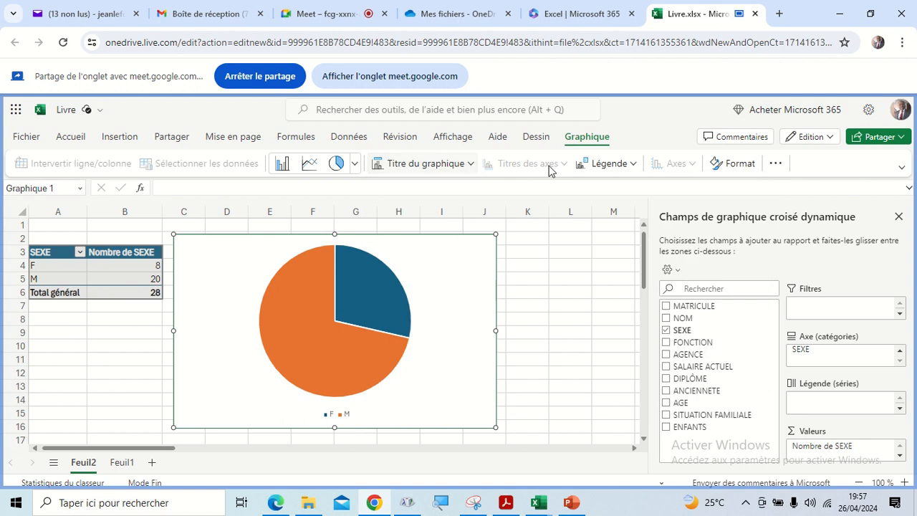
{"action": "left_click", "coordinate": [748, 169]}
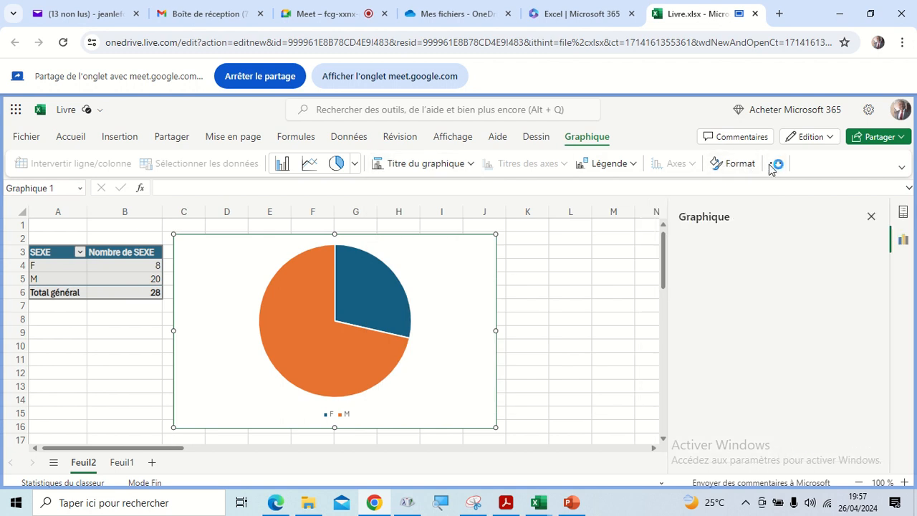
{"action": "left_click", "coordinate": [775, 167]}
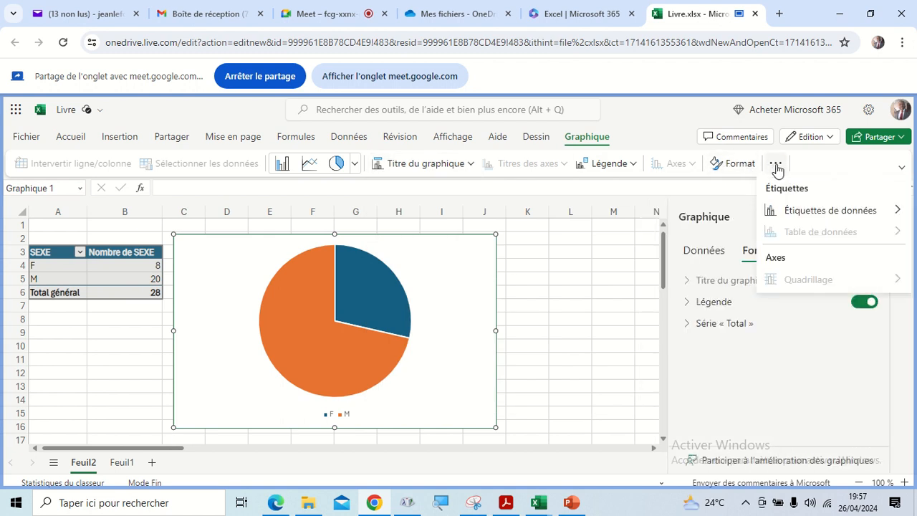
{"action": "mouse_move", "coordinate": [789, 211]}
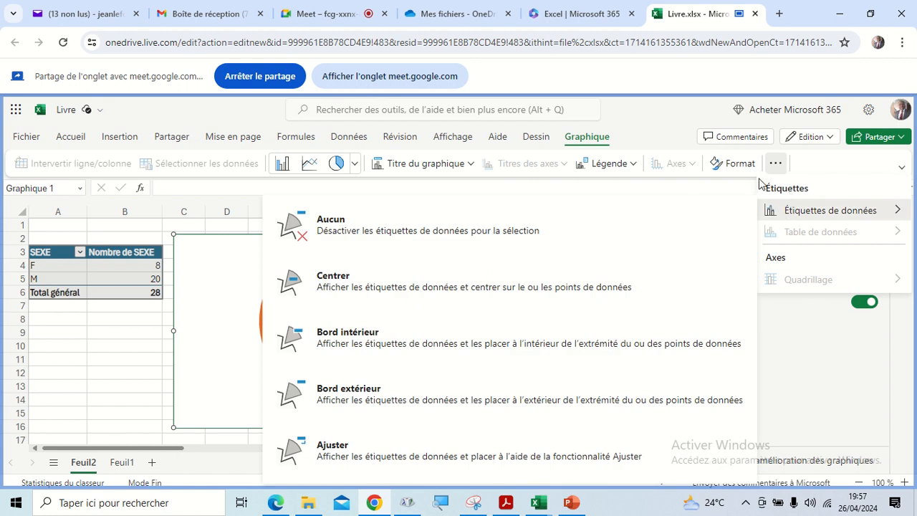
{"action": "left_click", "coordinate": [802, 161]}
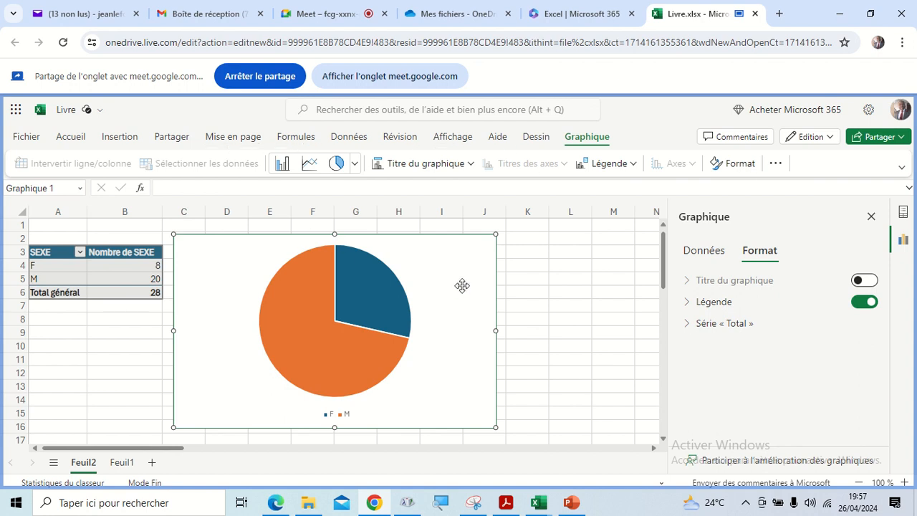
Review the commands available for the pie chart and move it about two columns farther from the pivot table.
{"action": "left_click", "coordinate": [533, 278]}
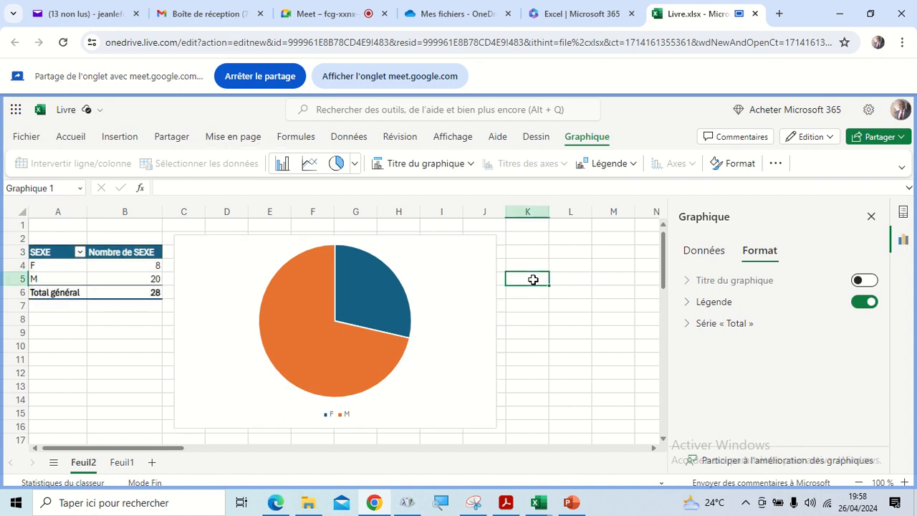
{"action": "left_click", "coordinate": [476, 275]}
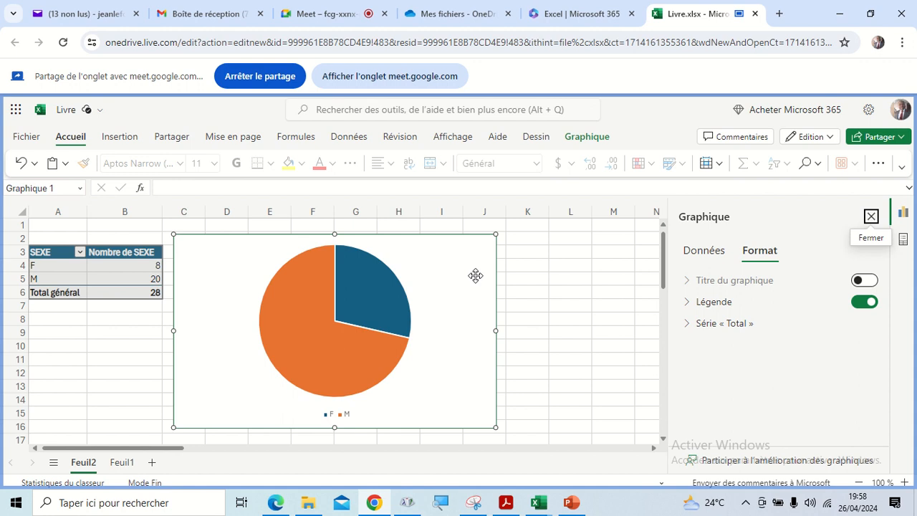
{"action": "right_click", "coordinate": [475, 278]}
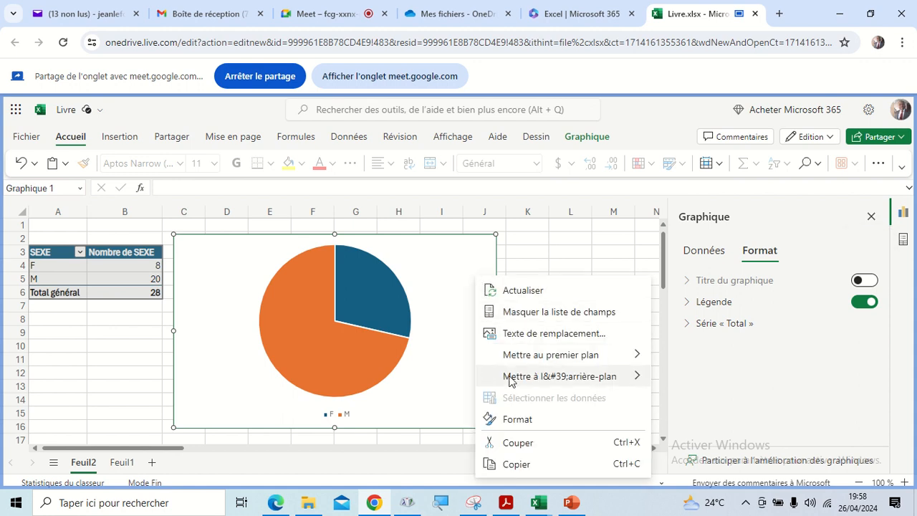
{"action": "mouse_move", "coordinate": [533, 378]}
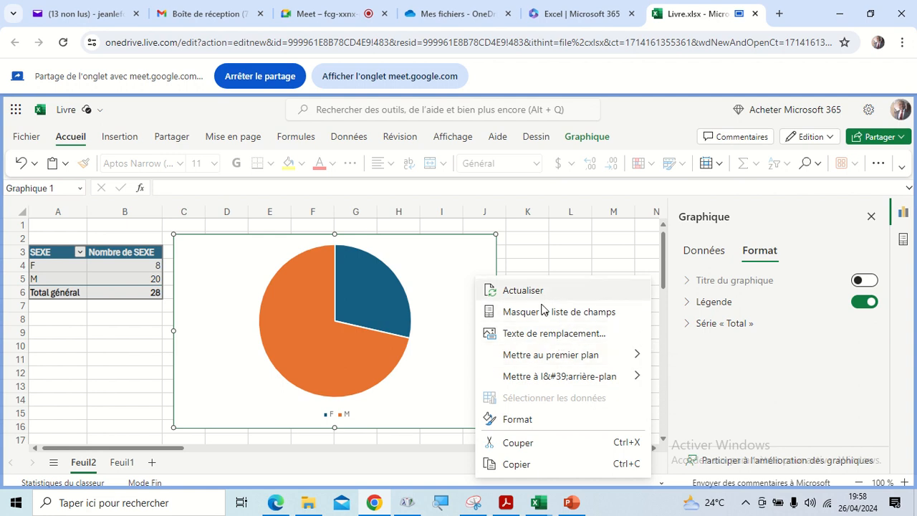
{"action": "left_click", "coordinate": [127, 345]}
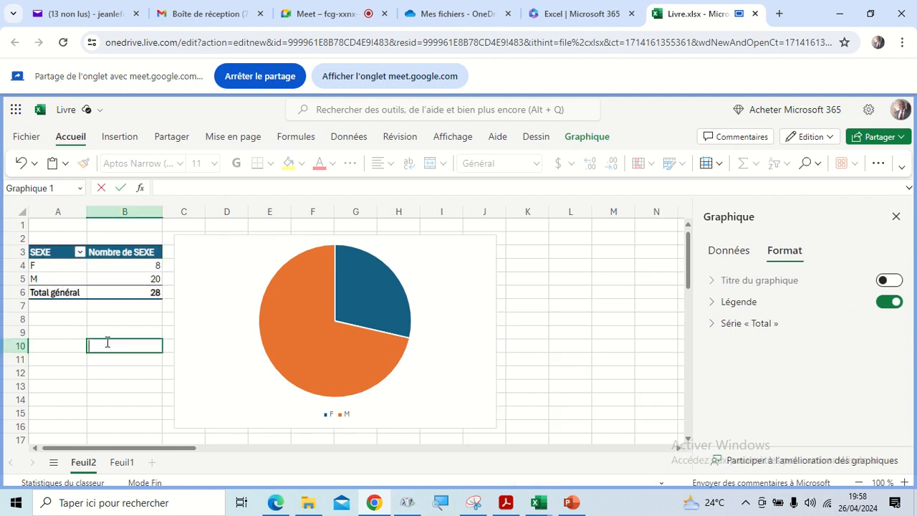
{"action": "left_click_drag", "start_coordinate": [467, 260], "coordinate": [549, 260]}
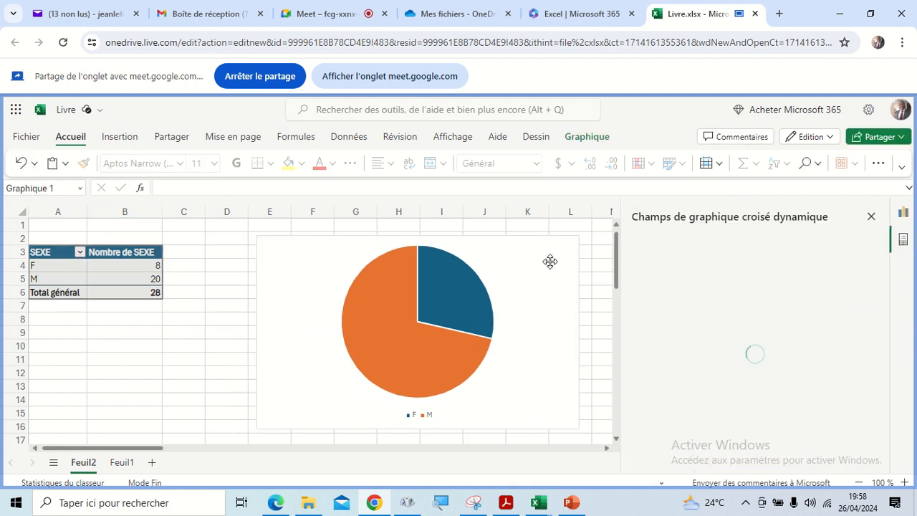
Check the chart's available commands once more, then delete the pie chart from Feuil2.
{"action": "left_click", "coordinate": [354, 139]}
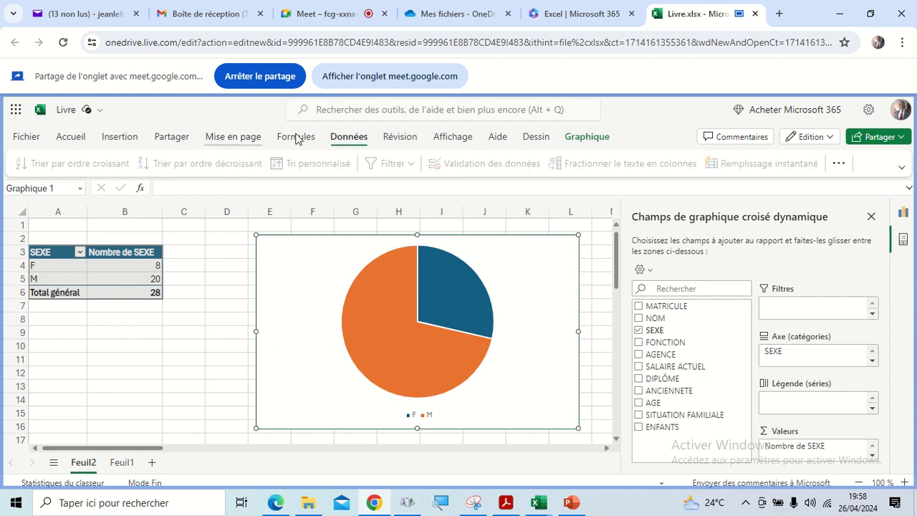
{"action": "left_click", "coordinate": [238, 266]}
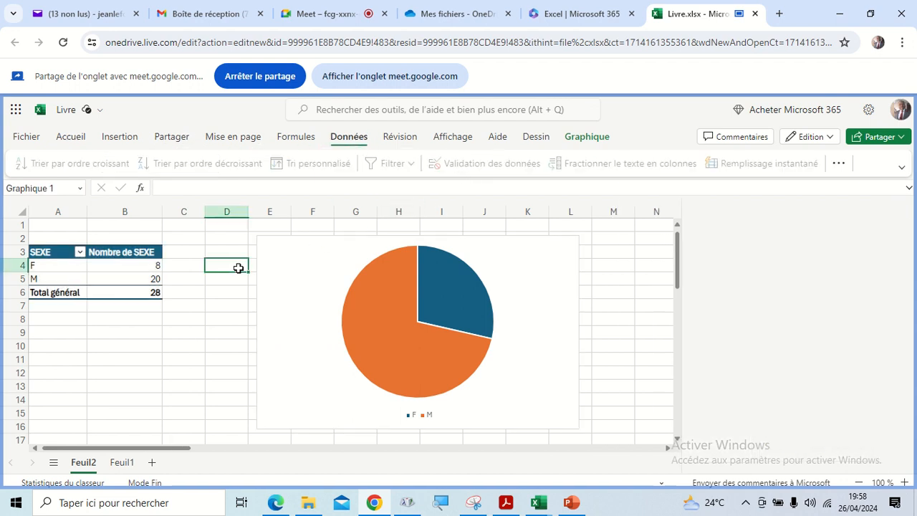
{"action": "left_click", "coordinate": [525, 270]}
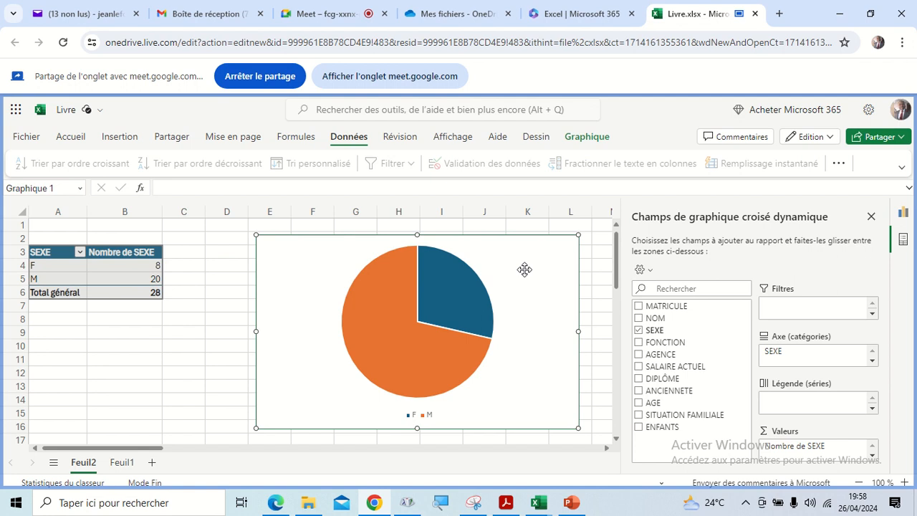
{"action": "right_click", "coordinate": [524, 269]}
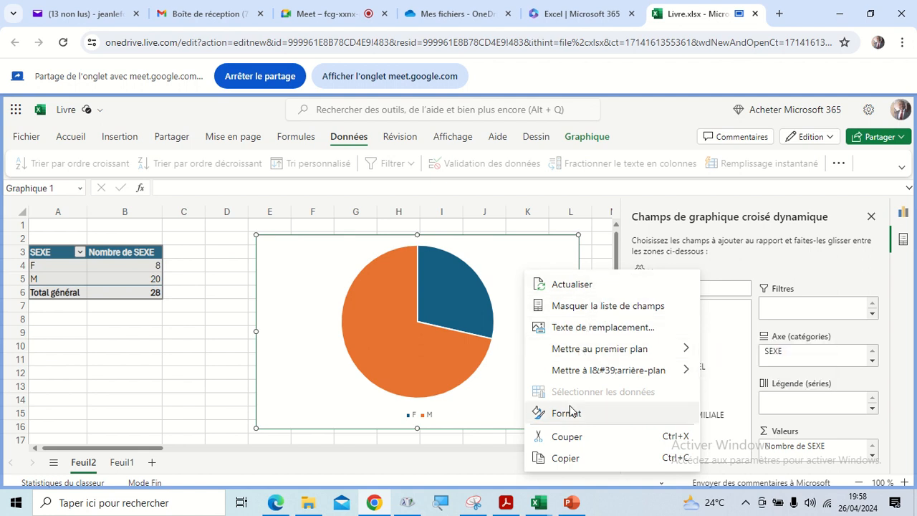
{"action": "left_click", "coordinate": [662, 489]}
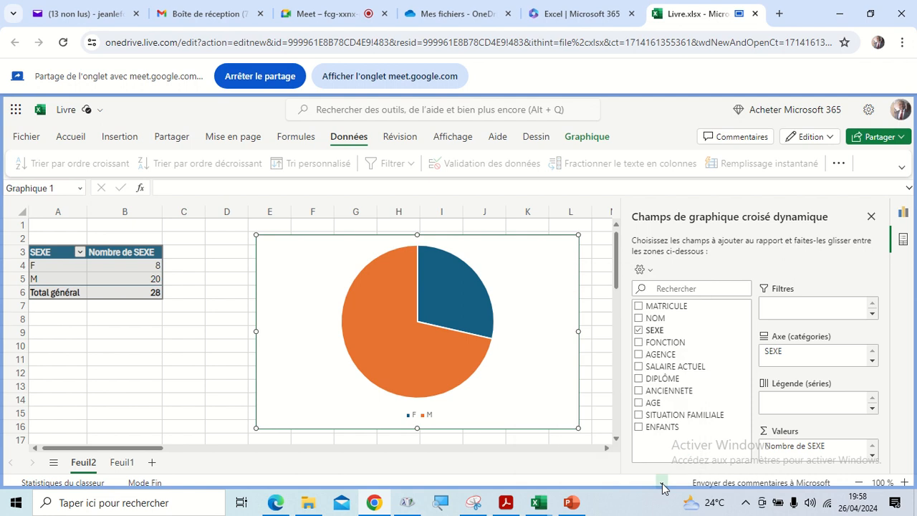
{"action": "left_click", "coordinate": [218, 319]}
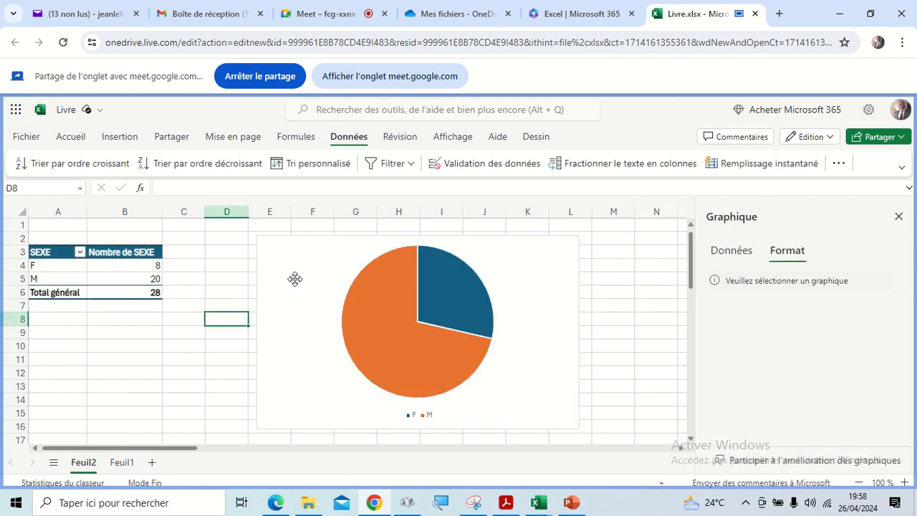
{"action": "left_click", "coordinate": [294, 278]}
{"action": "key", "text": "Delete"}
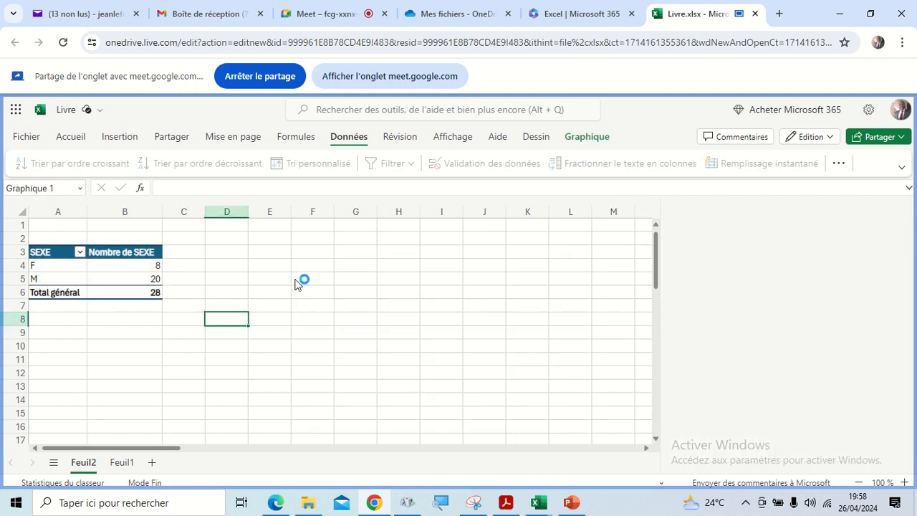
Insert a new pie chart from the SEXE pivot table on Feuil2 and delete its Total title.
{"action": "left_click", "coordinate": [56, 251]}
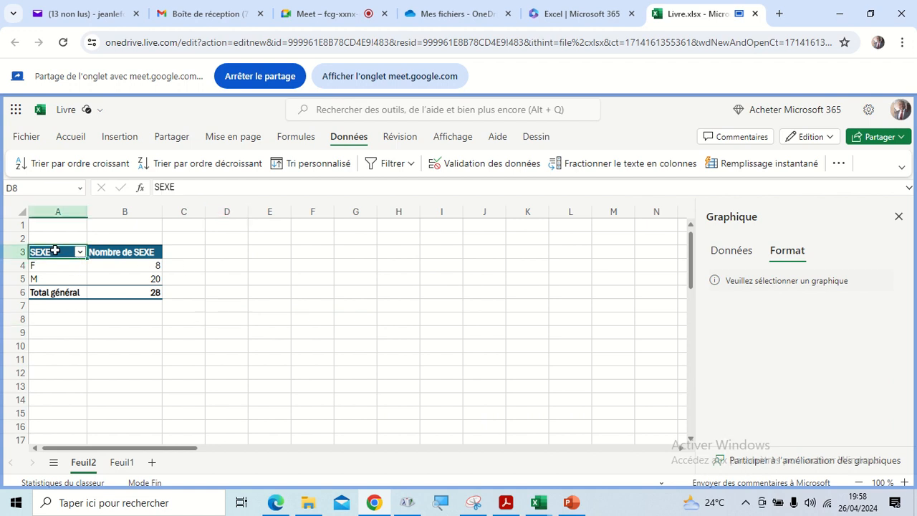
{"action": "left_click", "coordinate": [48, 264]}
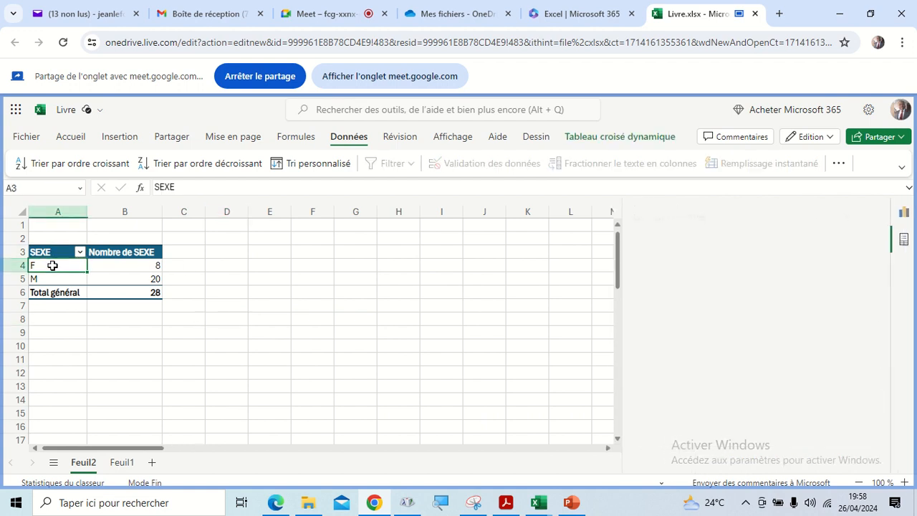
{"action": "left_click", "coordinate": [119, 136]}
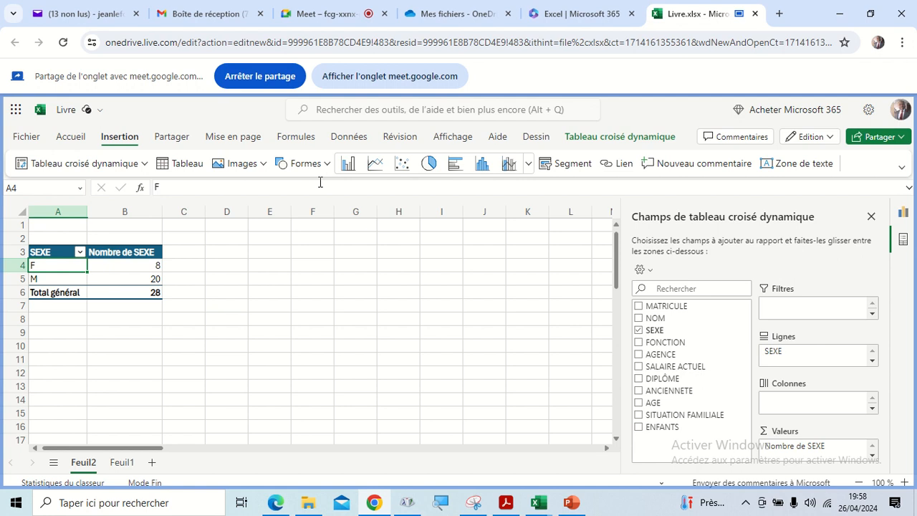
{"action": "left_click", "coordinate": [528, 164]}
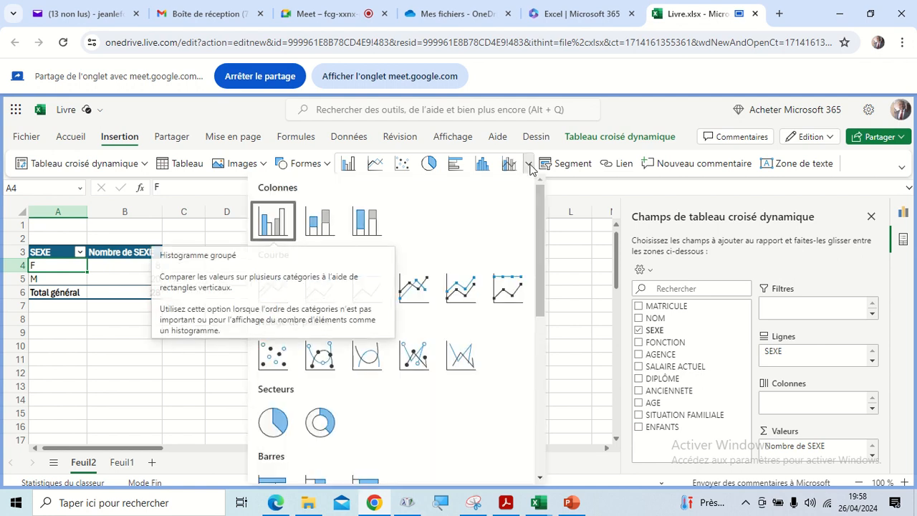
{"action": "scroll", "coordinate": [462, 260], "scroll_direction": "down", "scroll_amount": 6}
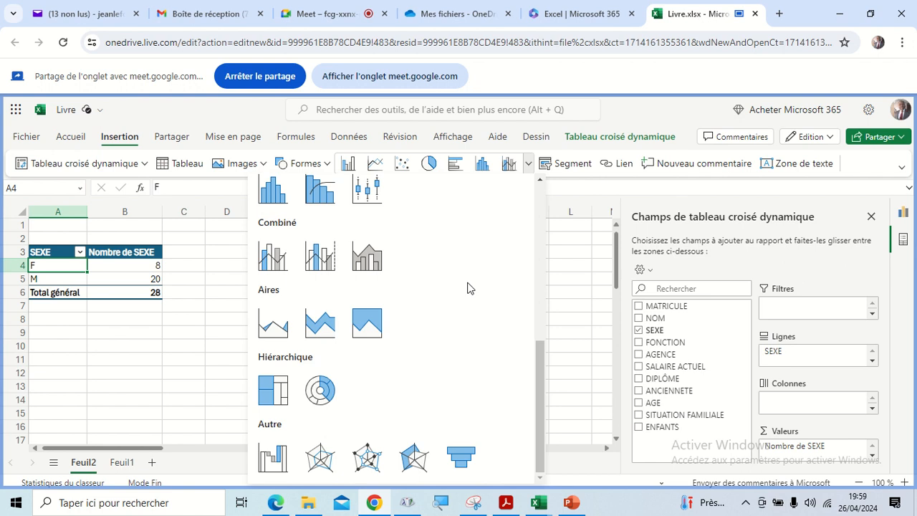
{"action": "scroll", "coordinate": [467, 288], "scroll_direction": "up", "scroll_amount": 3}
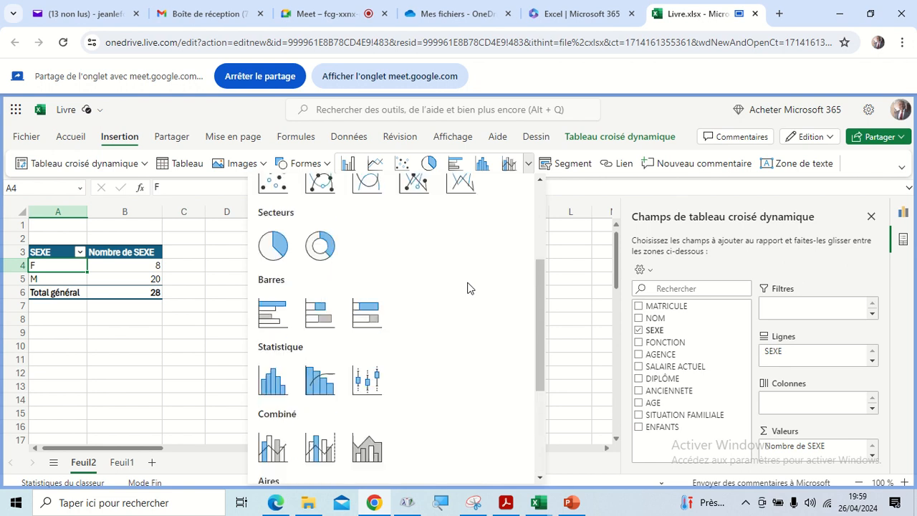
{"action": "left_click", "coordinate": [275, 260]}
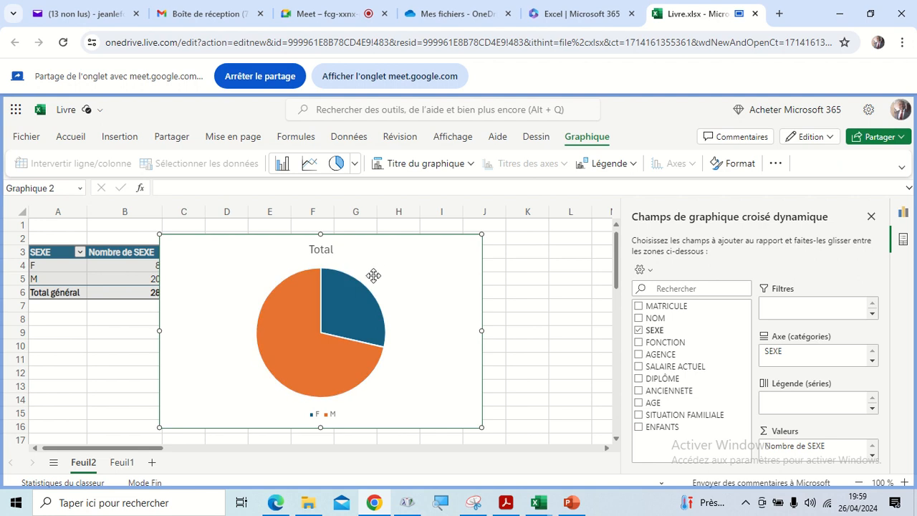
{"action": "left_click", "coordinate": [321, 249]}
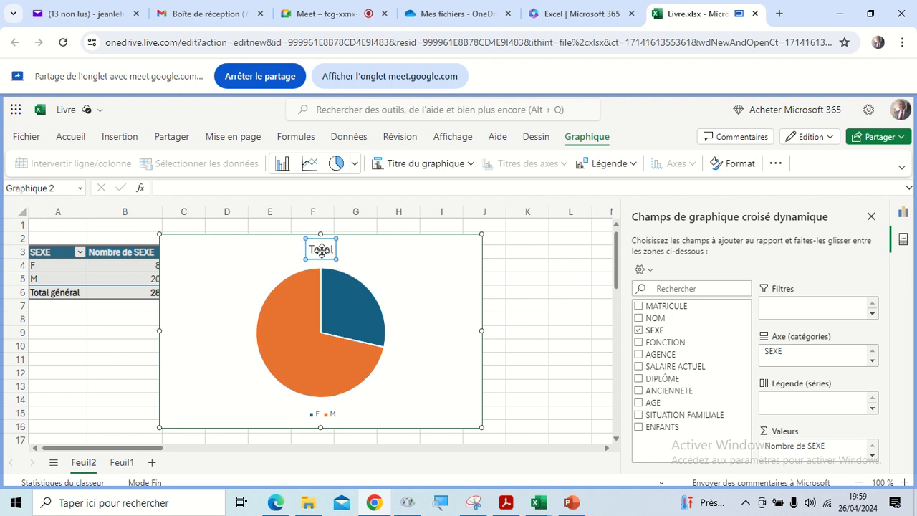
{"action": "key", "text": "Delete"}
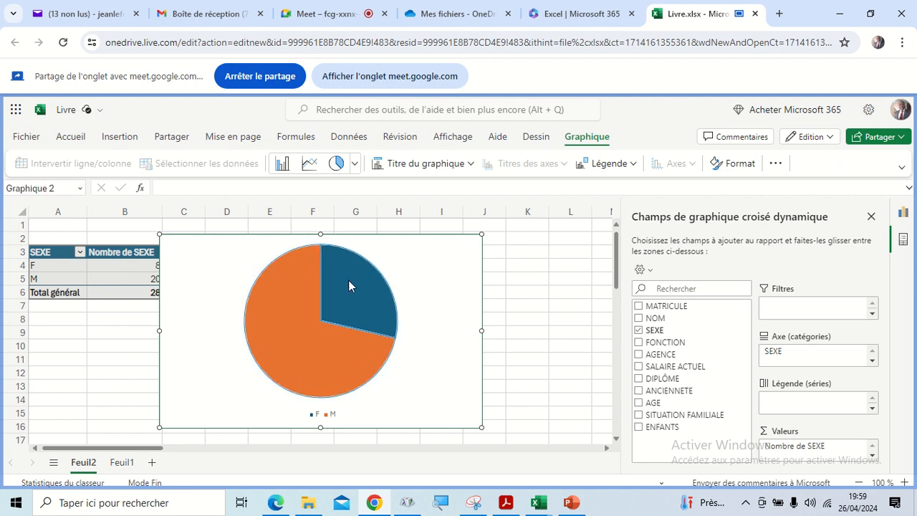
Try data labels on the pie chart's Total series, review their options and turn off the Valeur text.
{"action": "right_click", "coordinate": [348, 286]}
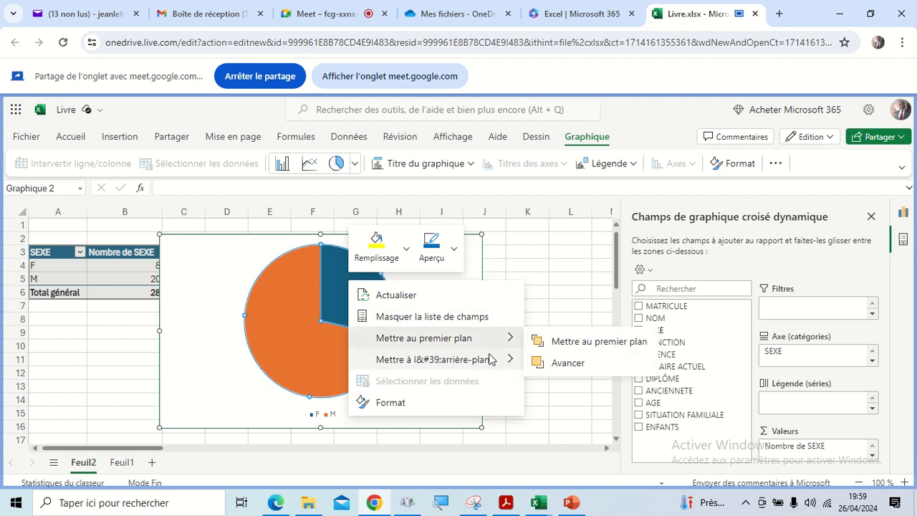
{"action": "left_click", "coordinate": [417, 403]}
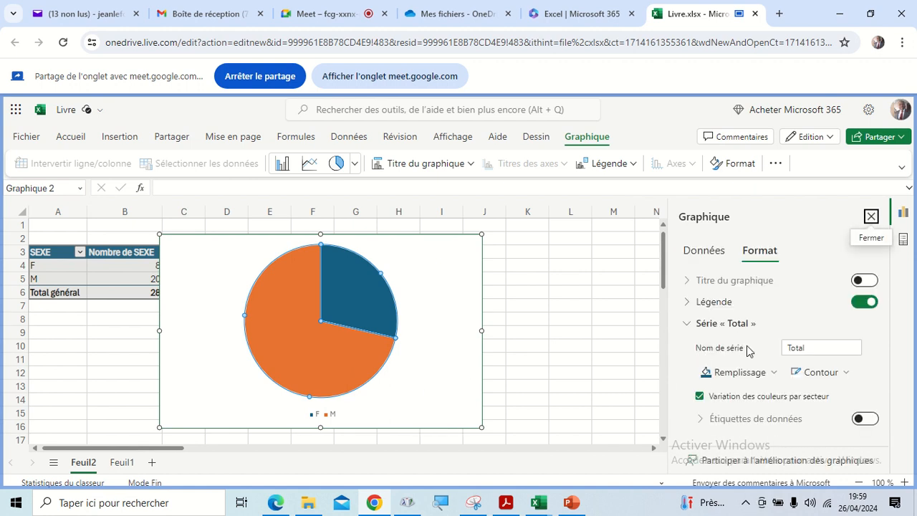
{"action": "left_click", "coordinate": [862, 421]}
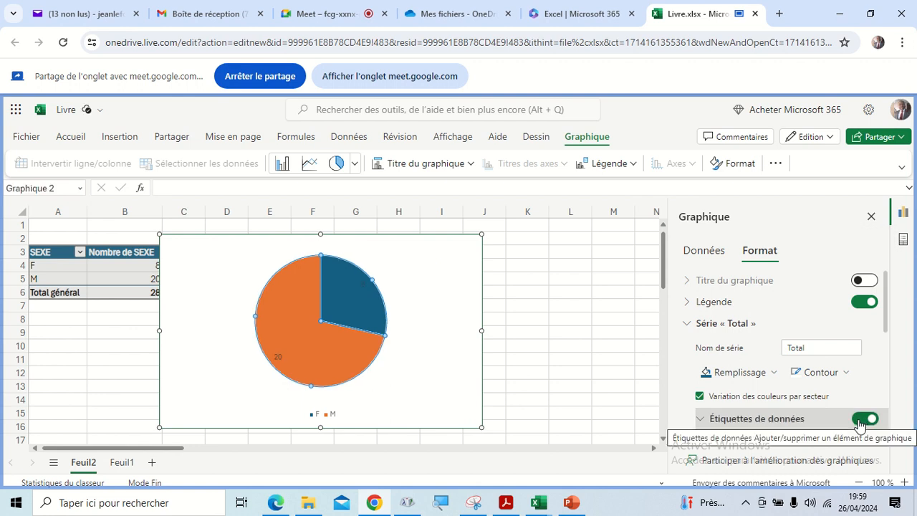
{"action": "scroll", "coordinate": [852, 408], "scroll_direction": "down", "scroll_amount": 3}
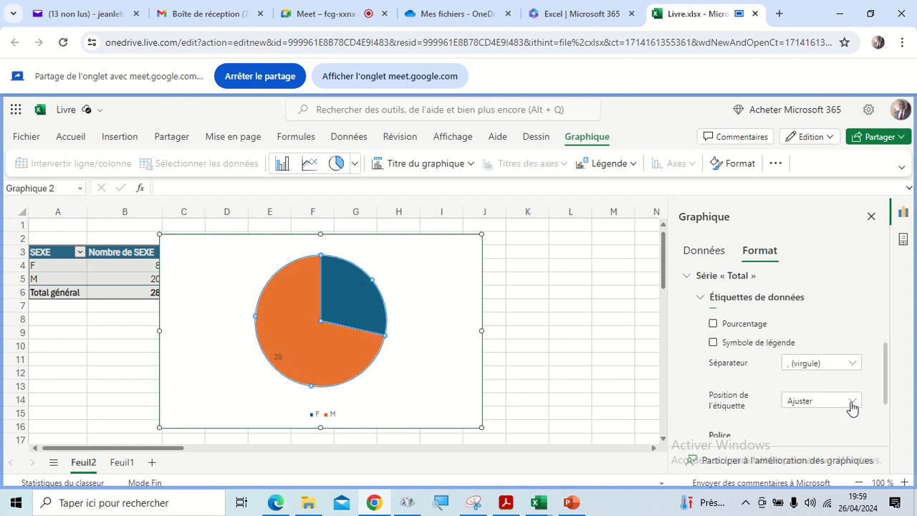
{"action": "scroll", "coordinate": [852, 407], "scroll_direction": "down", "scroll_amount": 2}
{"action": "scroll", "coordinate": [851, 408], "scroll_direction": "up", "scroll_amount": 4}
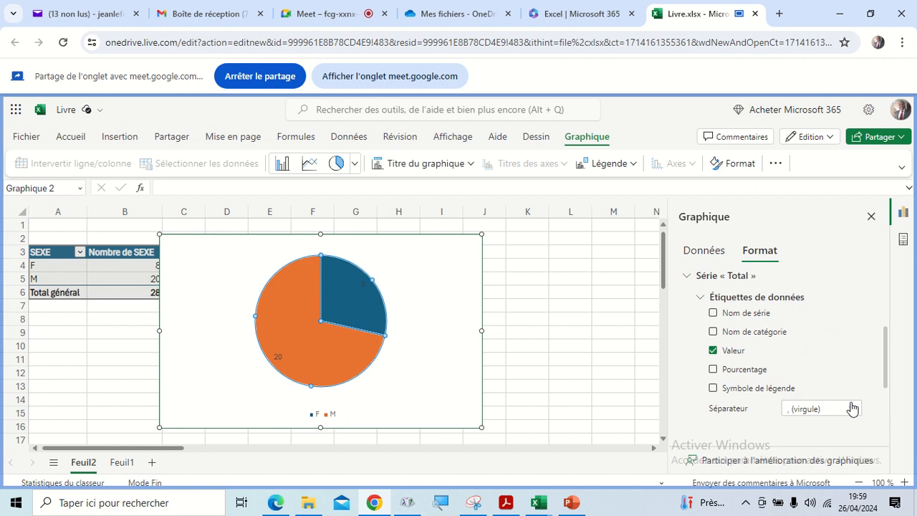
{"action": "scroll", "coordinate": [852, 406], "scroll_direction": "up", "scroll_amount": 2}
{"action": "scroll", "coordinate": [781, 394], "scroll_direction": "down", "scroll_amount": 2}
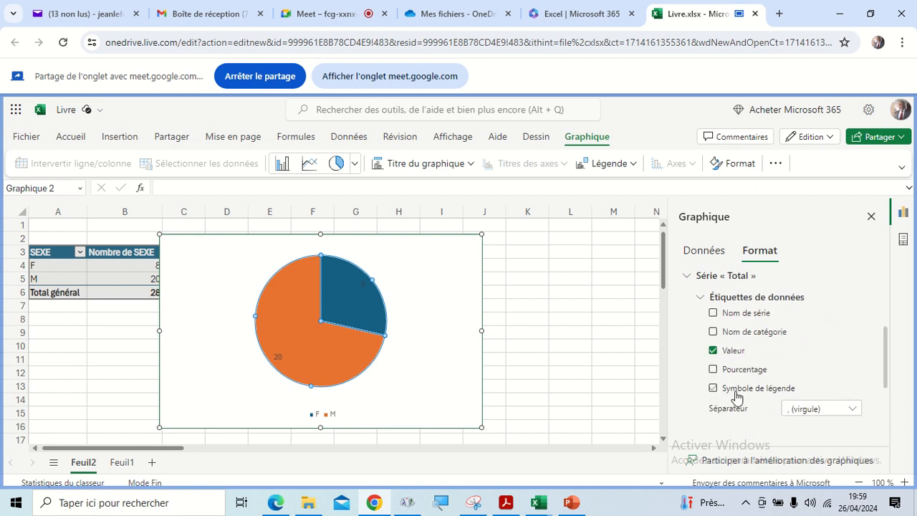
{"action": "left_click", "coordinate": [713, 350]}
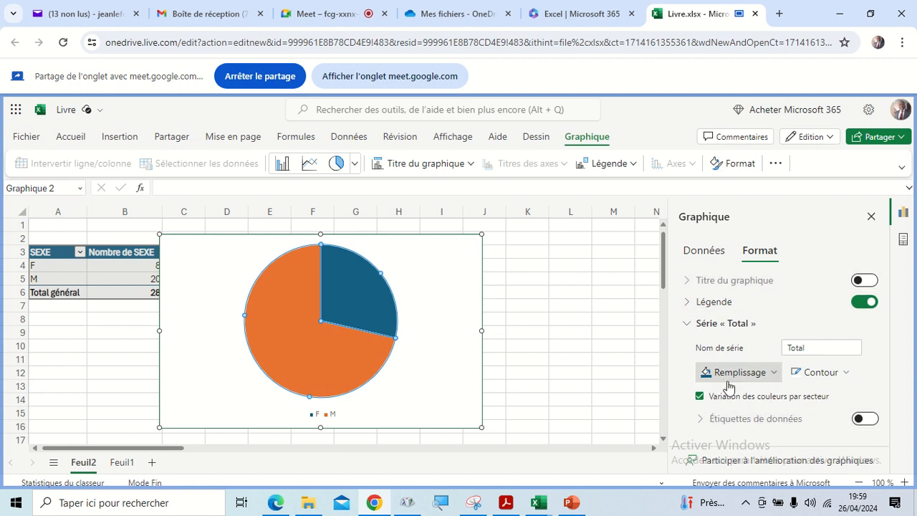
Examine the pie chart's data settings and its series and legend formatting options, then close them.
{"action": "left_click", "coordinate": [707, 252]}
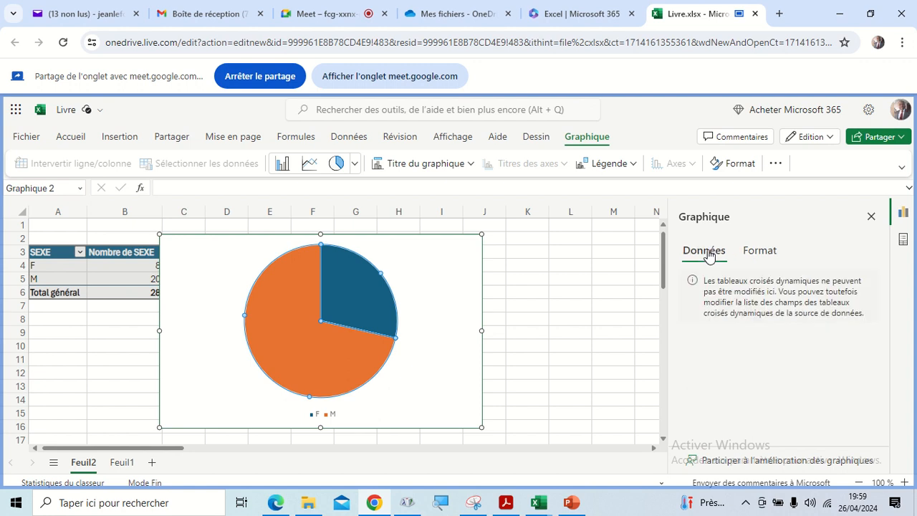
{"action": "left_click", "coordinate": [750, 250]}
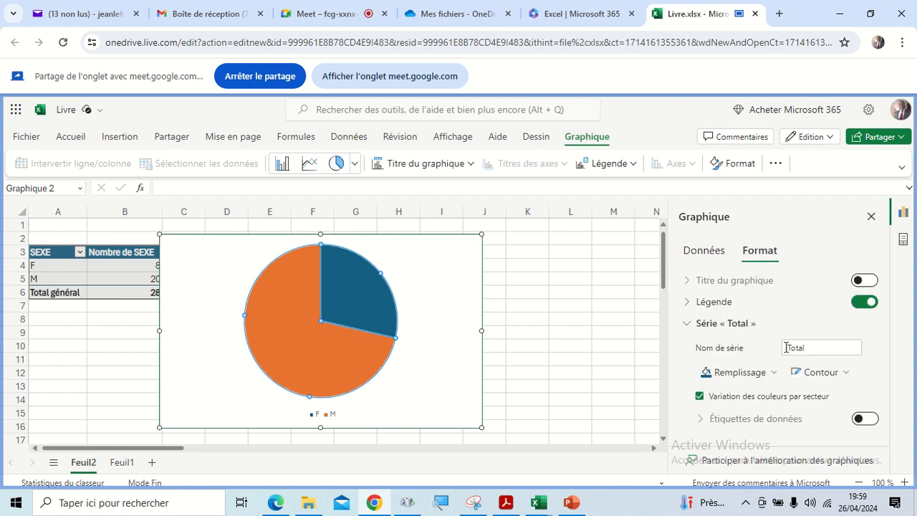
{"action": "left_click", "coordinate": [695, 326]}
{"action": "left_click", "coordinate": [696, 302]}
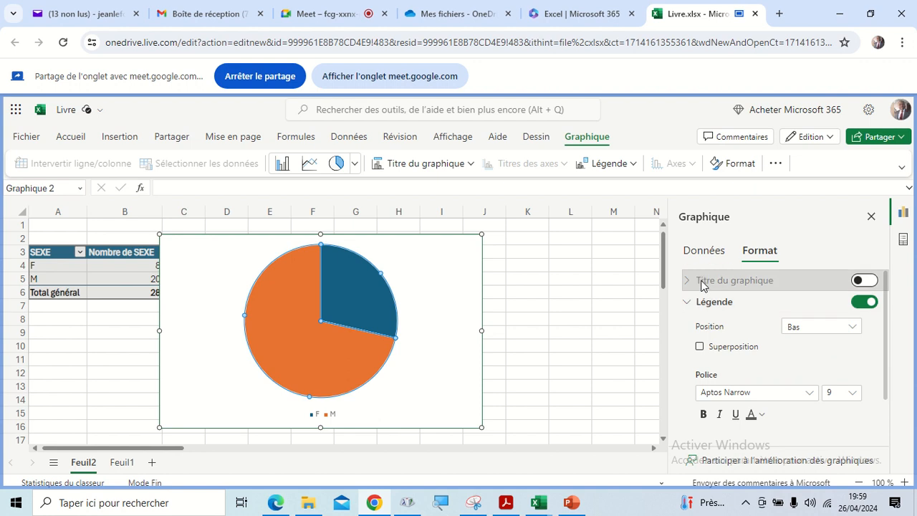
{"action": "left_click", "coordinate": [871, 216]}
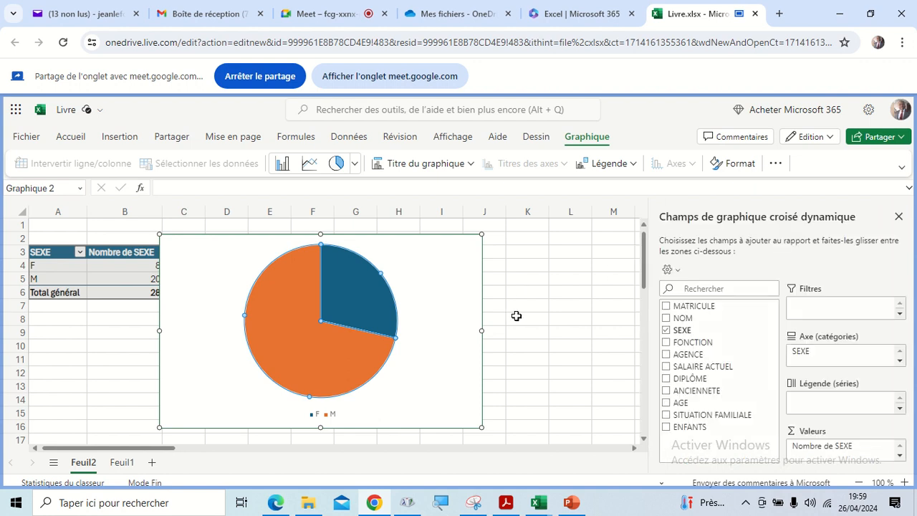
Reopen the pie chart's format settings, remove its legend and add it back in the Droite position.
{"action": "left_click", "coordinate": [520, 316]}
{"action": "left_click", "coordinate": [394, 286]}
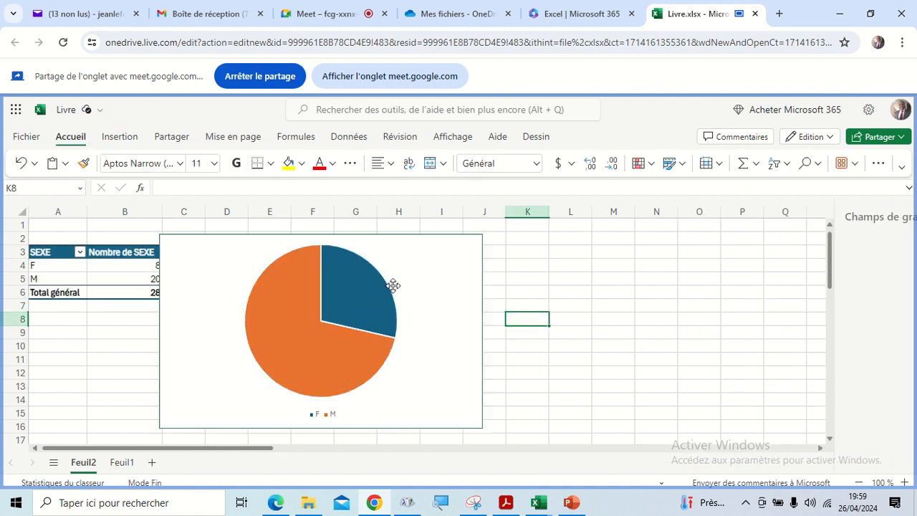
{"action": "right_click", "coordinate": [419, 287]}
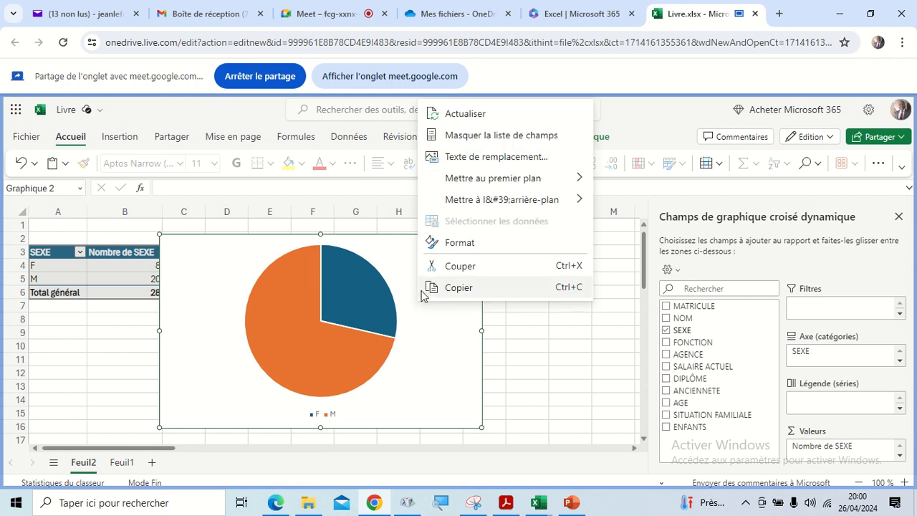
{"action": "mouse_move", "coordinate": [504, 172]}
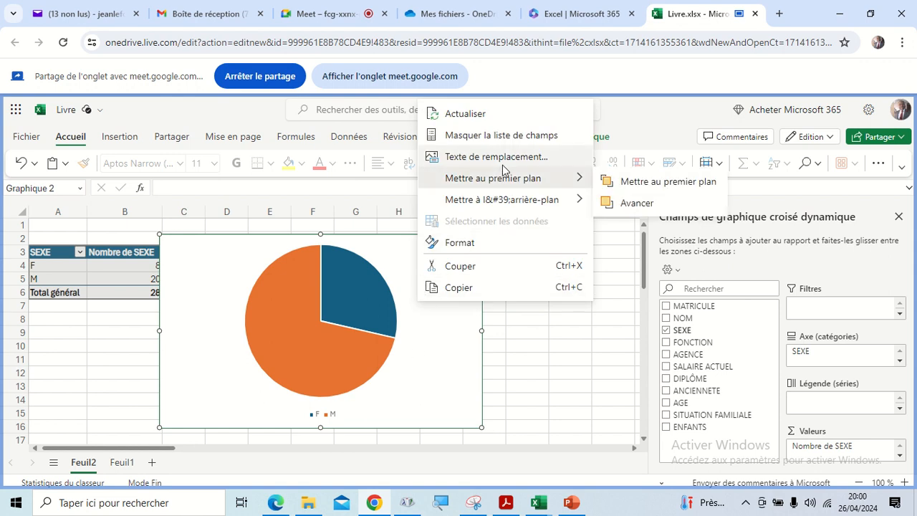
{"action": "left_click", "coordinate": [454, 244]}
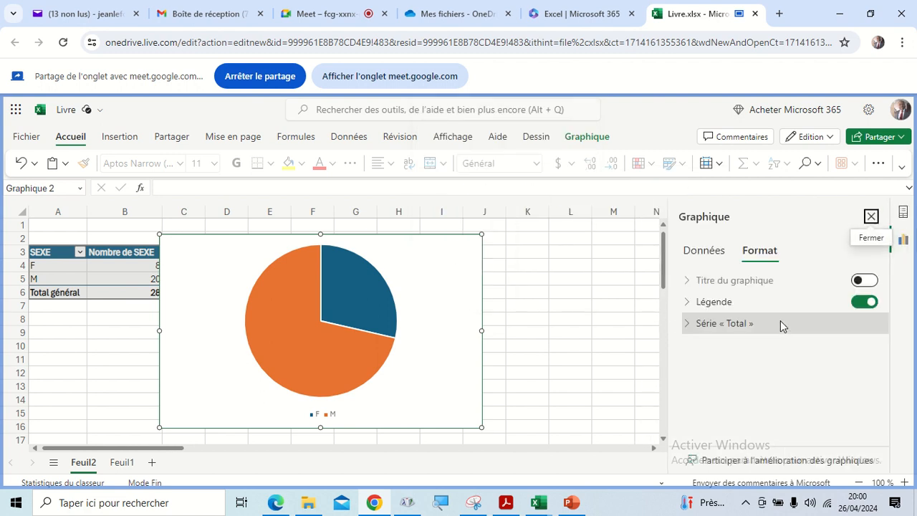
{"action": "left_click", "coordinate": [708, 257]}
{"action": "left_click", "coordinate": [759, 256]}
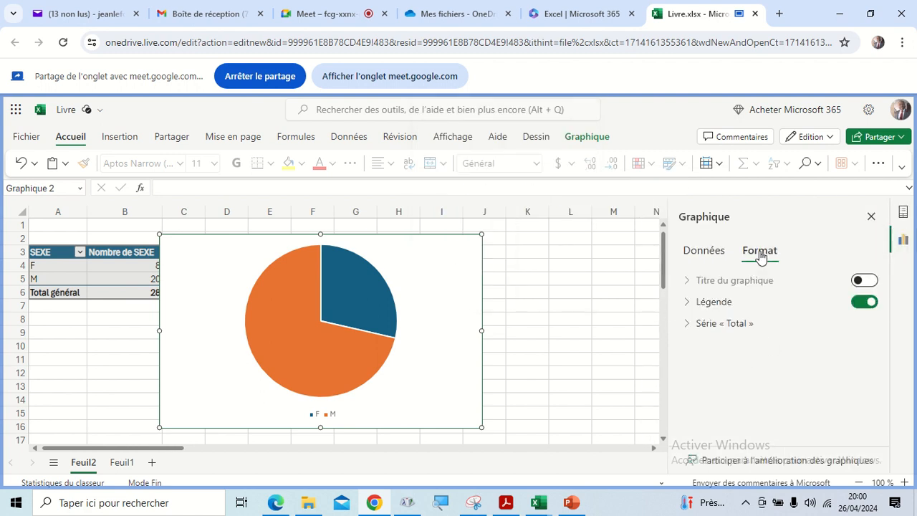
{"action": "left_click", "coordinate": [862, 301]}
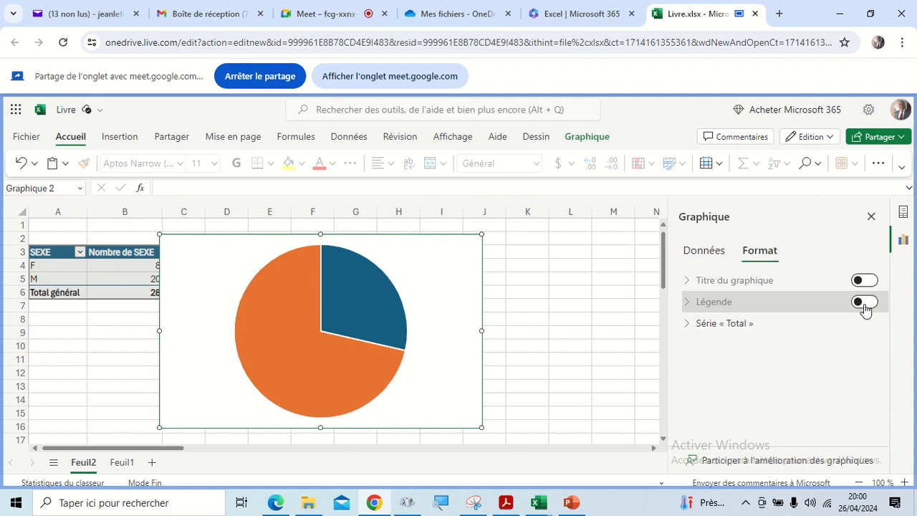
{"action": "left_click", "coordinate": [864, 303]}
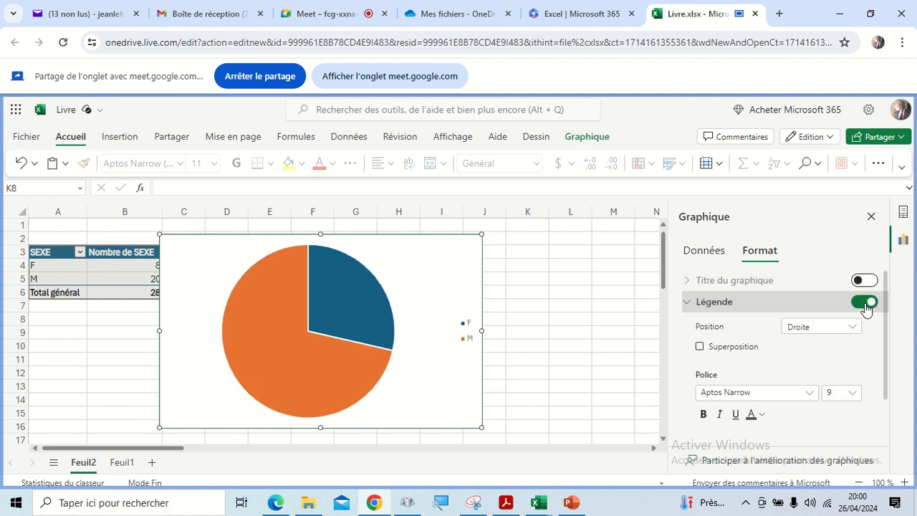
Try data labels on the Total series again and clear their Valeur option.
{"action": "scroll", "coordinate": [779, 334], "scroll_direction": "down", "scroll_amount": 1}
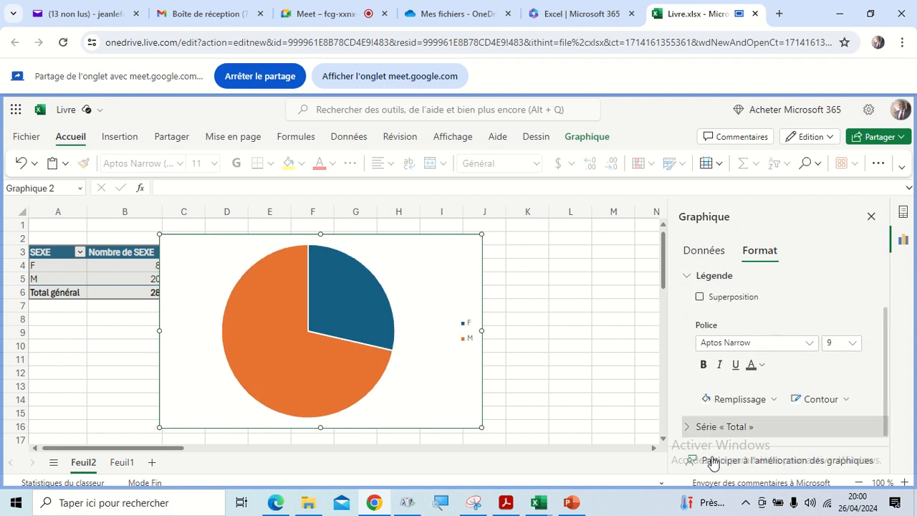
{"action": "left_click", "coordinate": [686, 429]}
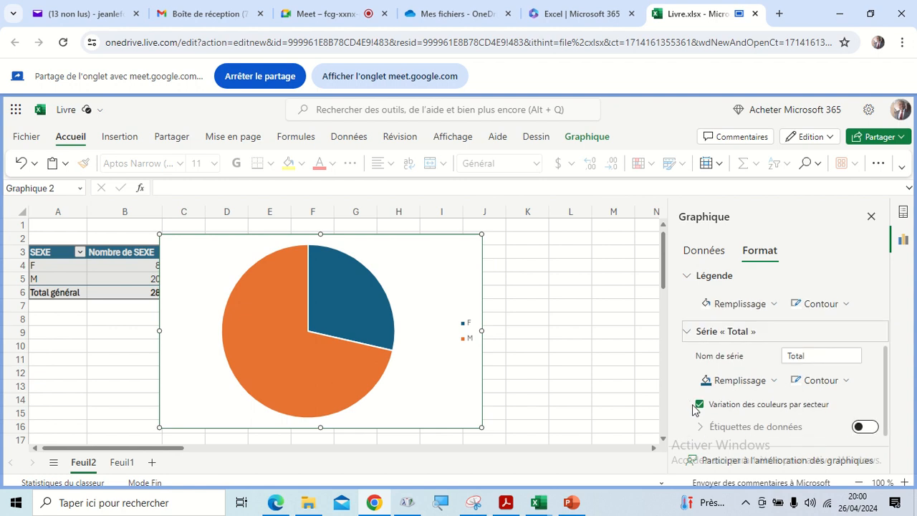
{"action": "scroll", "coordinate": [706, 414], "scroll_direction": "up", "scroll_amount": 3}
{"action": "scroll", "coordinate": [711, 419], "scroll_direction": "down", "scroll_amount": 3}
{"action": "left_click", "coordinate": [861, 428]}
{"action": "scroll", "coordinate": [831, 408], "scroll_direction": "down", "scroll_amount": 3}
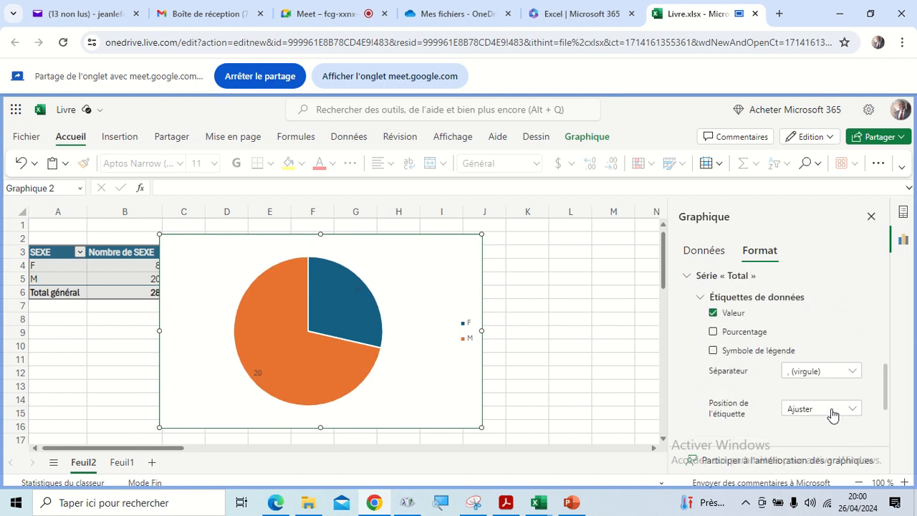
{"action": "scroll", "coordinate": [832, 414], "scroll_direction": "up", "scroll_amount": 2}
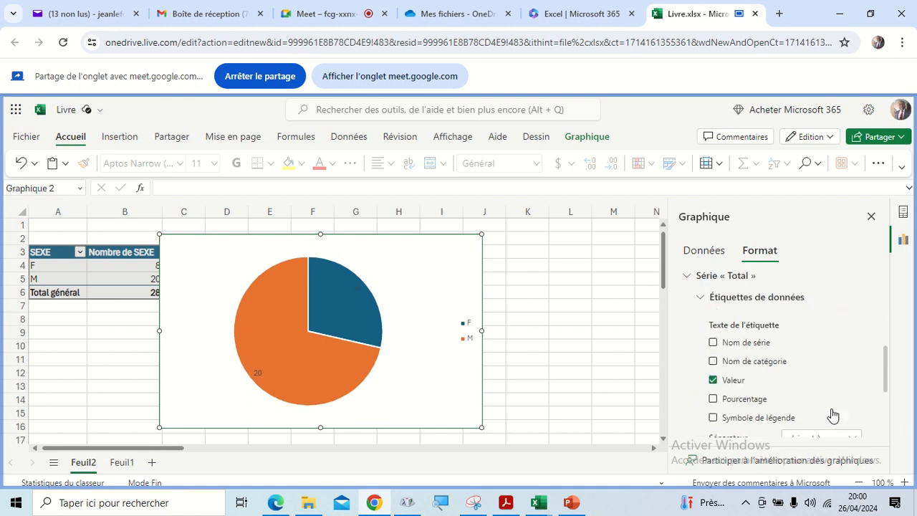
{"action": "left_click", "coordinate": [713, 382]}
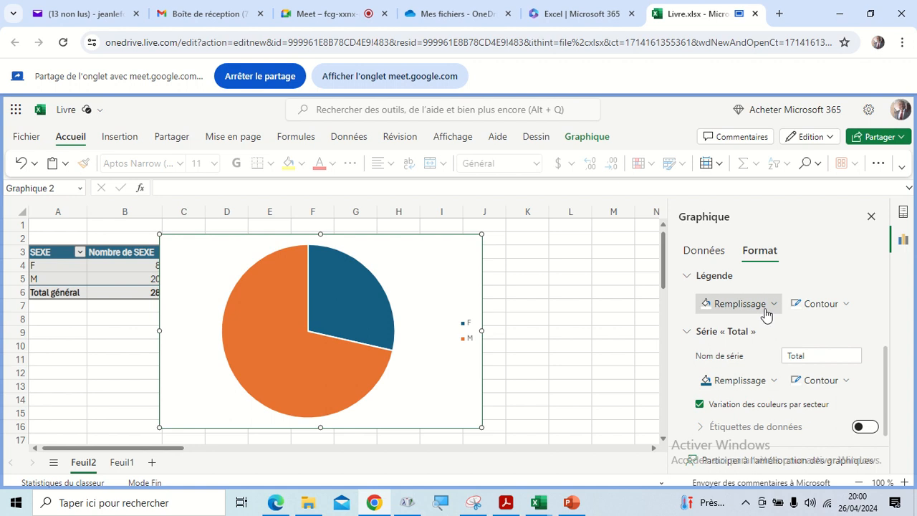
Add data labels to the pie chart's Total series showing both Valeur and Pourcentage.
{"action": "left_click", "coordinate": [708, 254]}
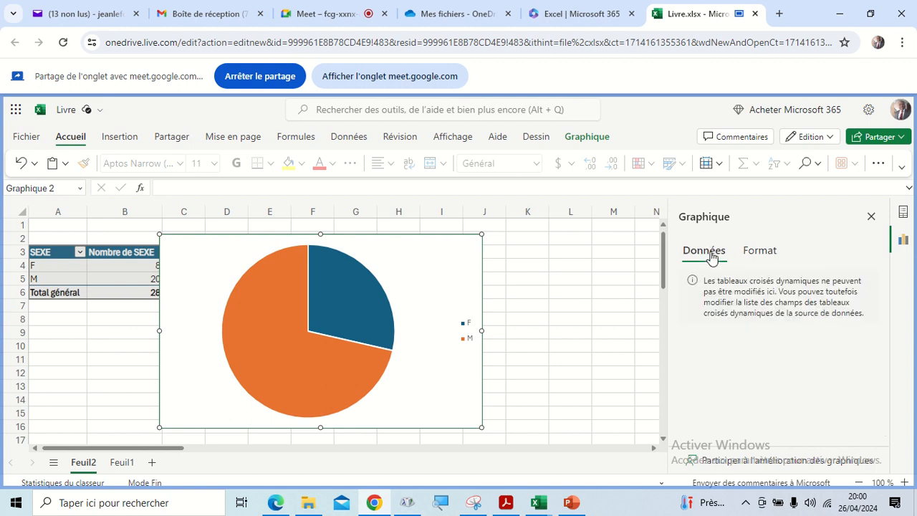
{"action": "left_click", "coordinate": [769, 256]}
{"action": "scroll", "coordinate": [777, 337], "scroll_direction": "down", "scroll_amount": 3}
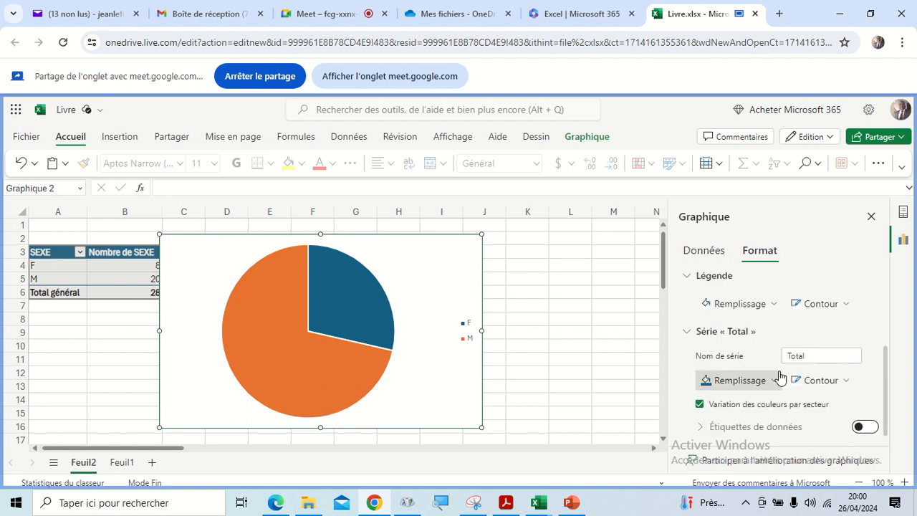
{"action": "left_click", "coordinate": [864, 428]}
{"action": "scroll", "coordinate": [811, 397], "scroll_direction": "down", "scroll_amount": 3}
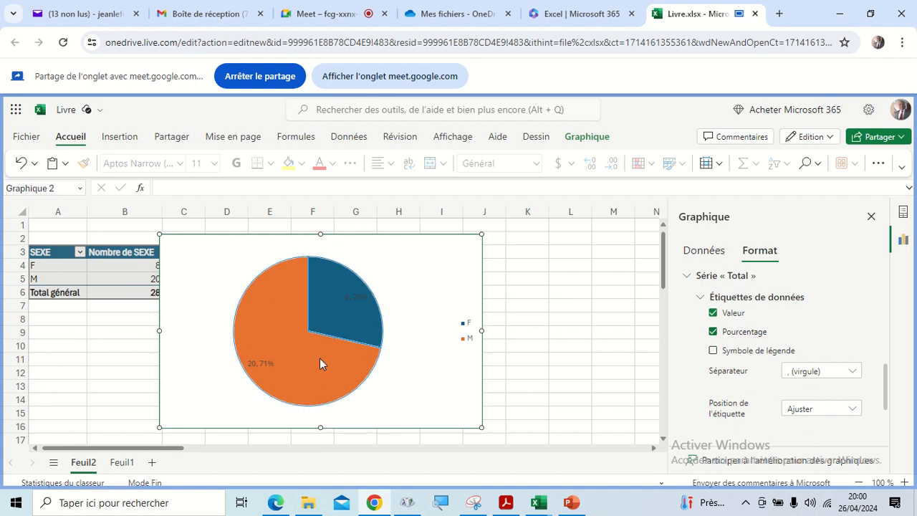
Make the pie chart's data labels bold and set their font colour to white.
{"action": "left_click", "coordinate": [258, 362]}
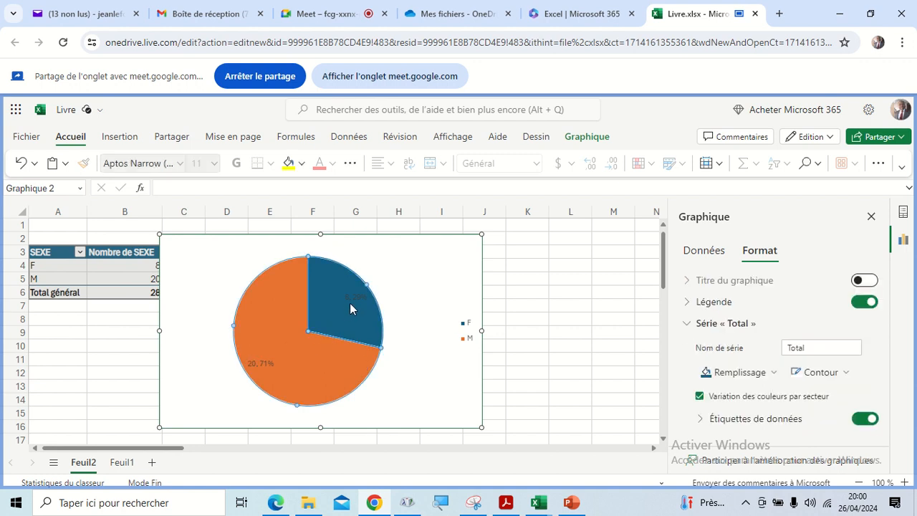
{"action": "left_click", "coordinate": [261, 364]}
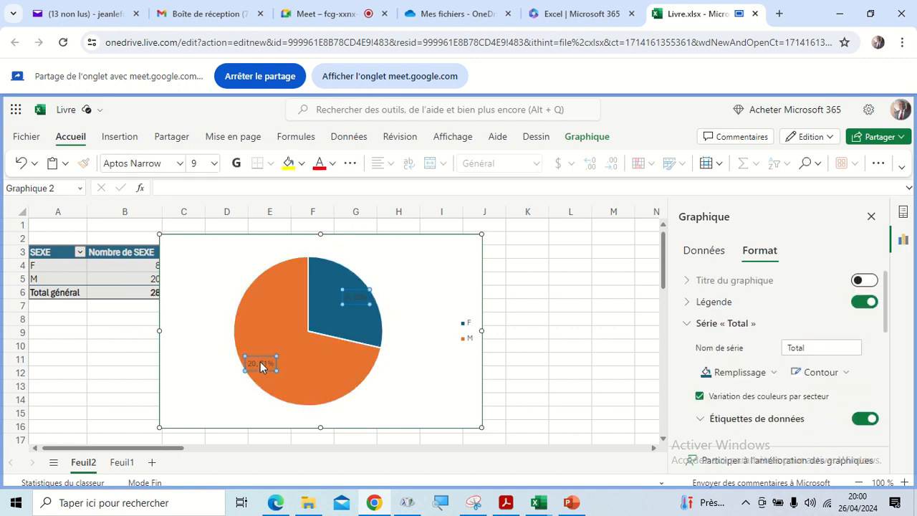
{"action": "left_click", "coordinate": [237, 165]}
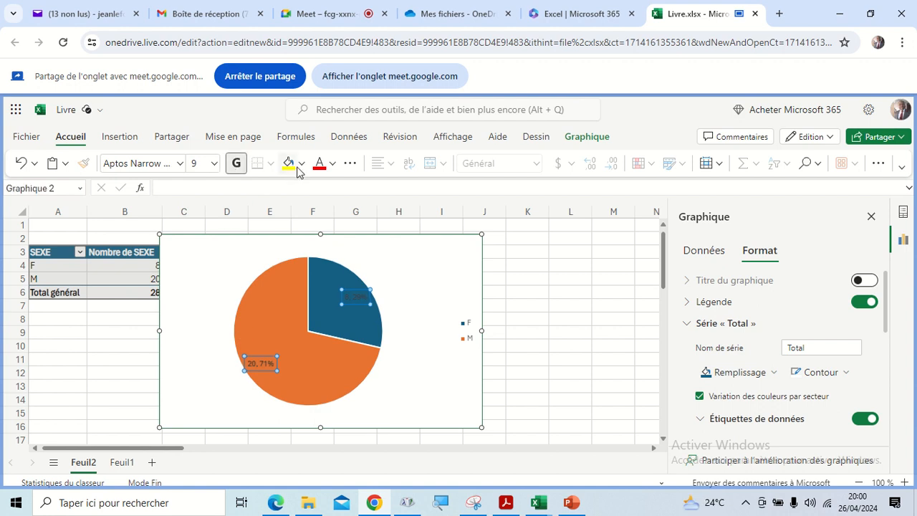
{"action": "left_click", "coordinate": [333, 166]}
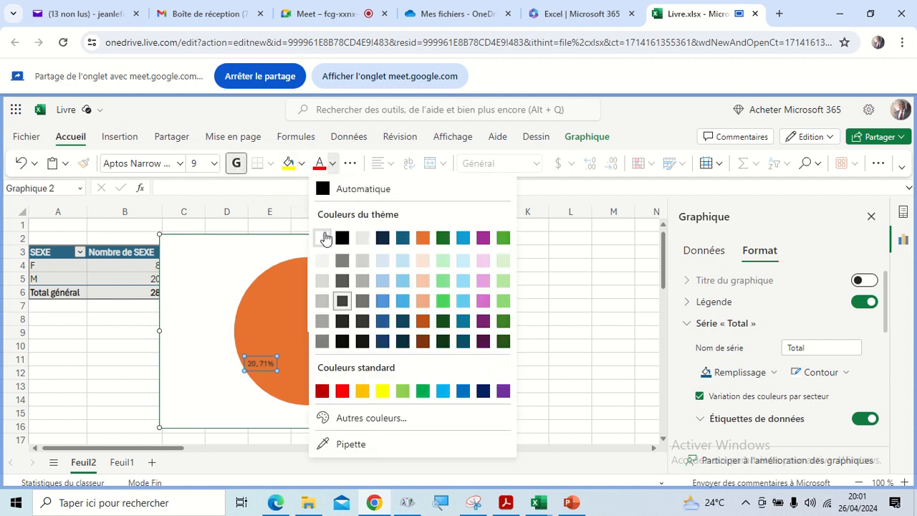
{"action": "left_click", "coordinate": [328, 238]}
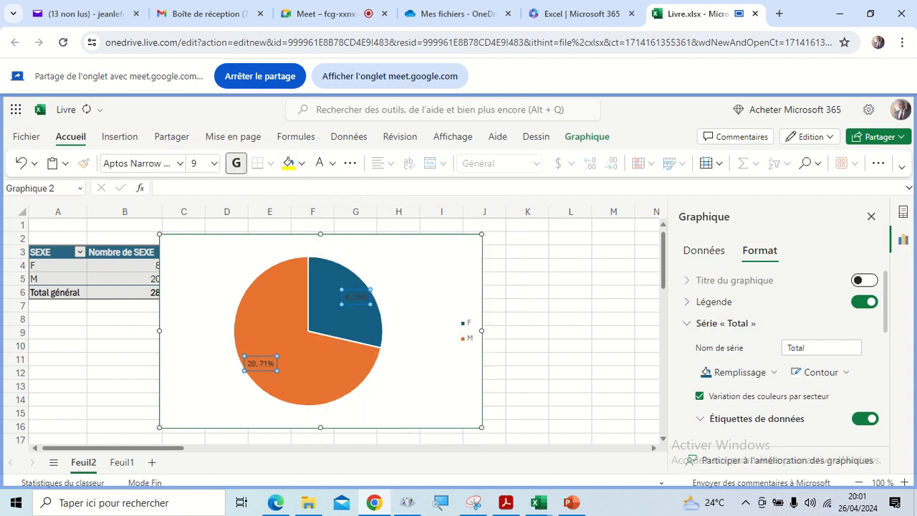
{"action": "left_click", "coordinate": [567, 321]}
Move the pie chart to the right so that it no longer covers the pivot table.
{"action": "left_click", "coordinate": [361, 316]}
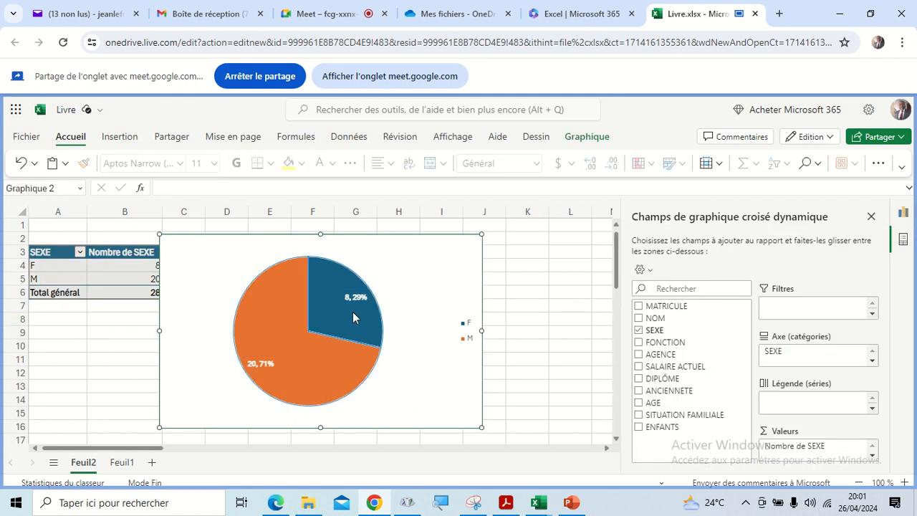
{"action": "left_click_drag", "start_coordinate": [387, 297], "coordinate": [416, 291]}
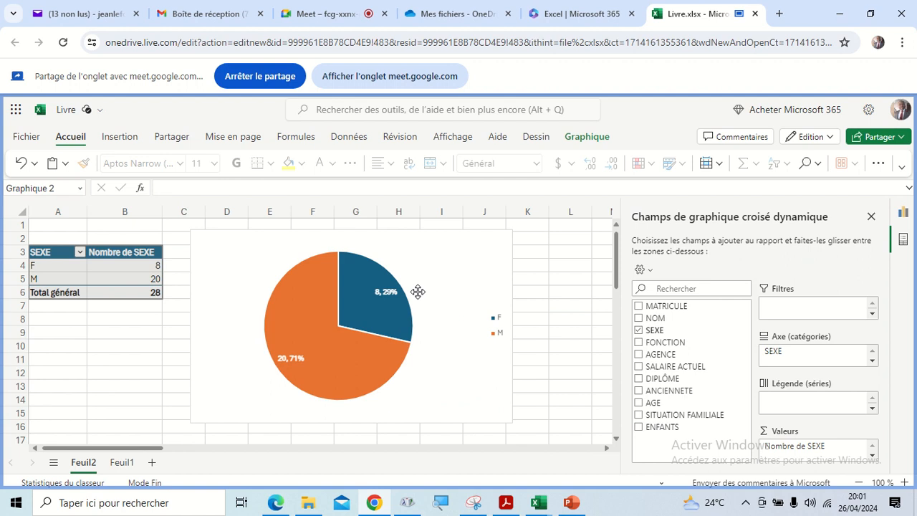
{"action": "left_click", "coordinate": [312, 311]}
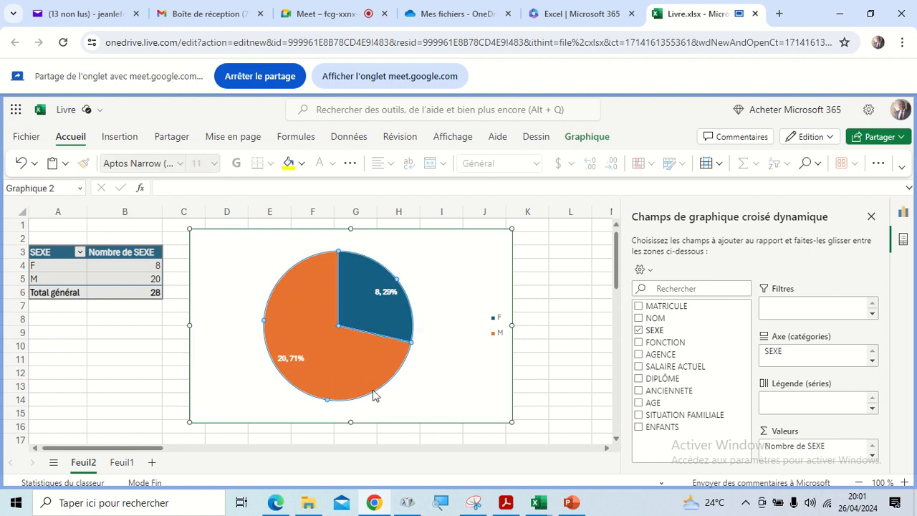
{"action": "left_click", "coordinate": [389, 310]}
{"action": "left_click", "coordinate": [328, 386]}
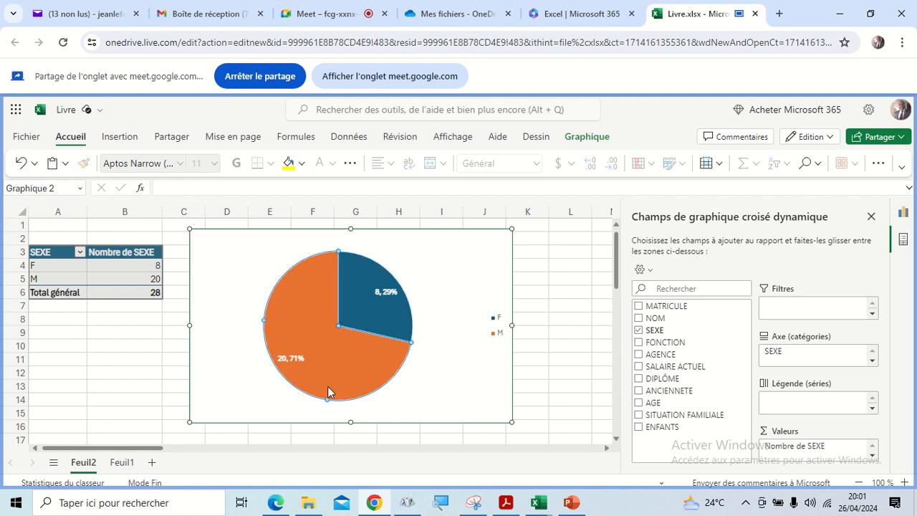
{"action": "left_click", "coordinate": [366, 294]}
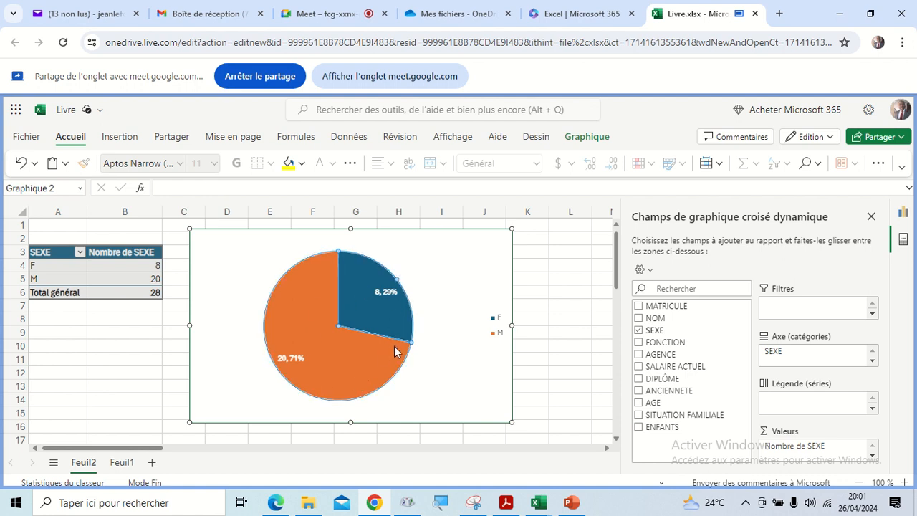
{"action": "left_click", "coordinate": [483, 270]}
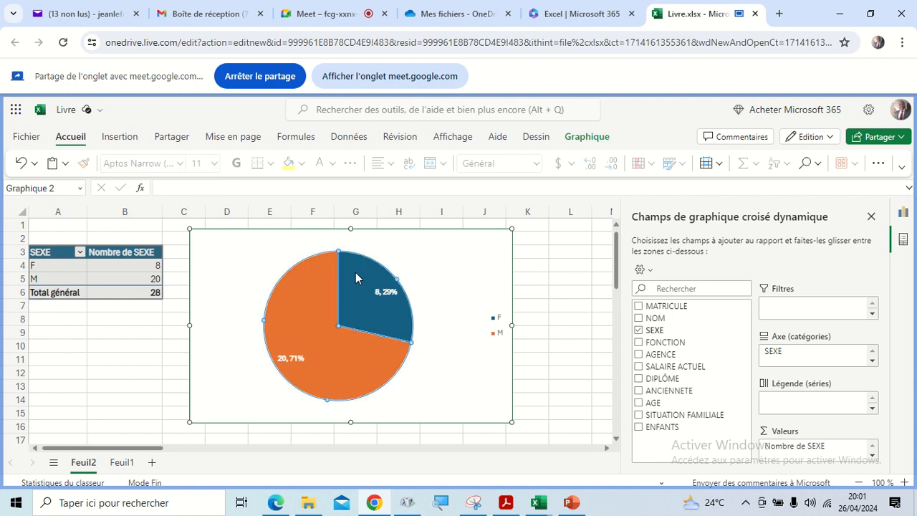
{"action": "left_click", "coordinate": [391, 266]}
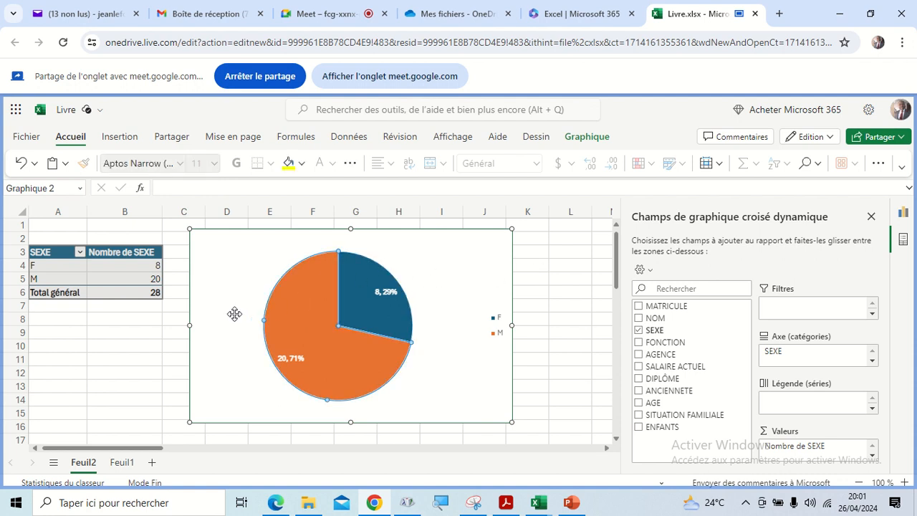
Shift the pie chart further right so that it starts within column D, and deselect it.
{"action": "left_click", "coordinate": [153, 345]}
{"action": "left_click_drag", "start_coordinate": [469, 251], "coordinate": [502, 249]}
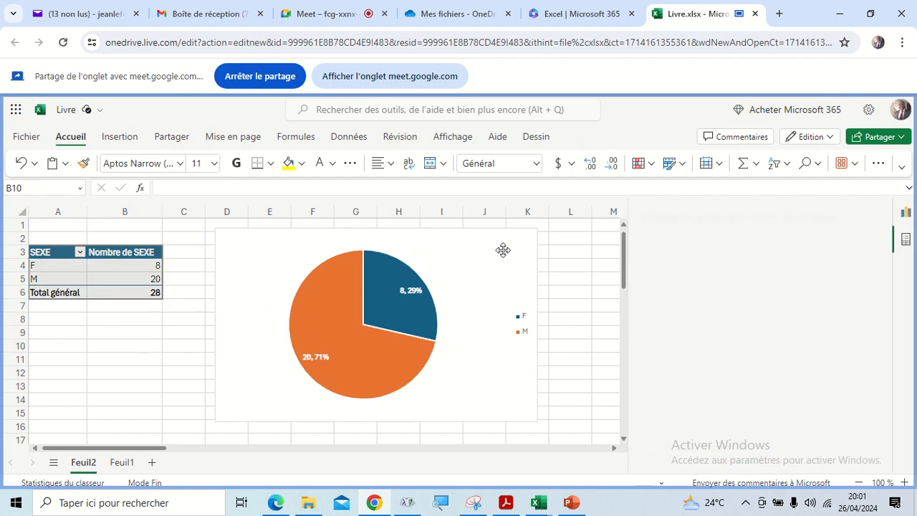
{"action": "left_click", "coordinate": [583, 291]}
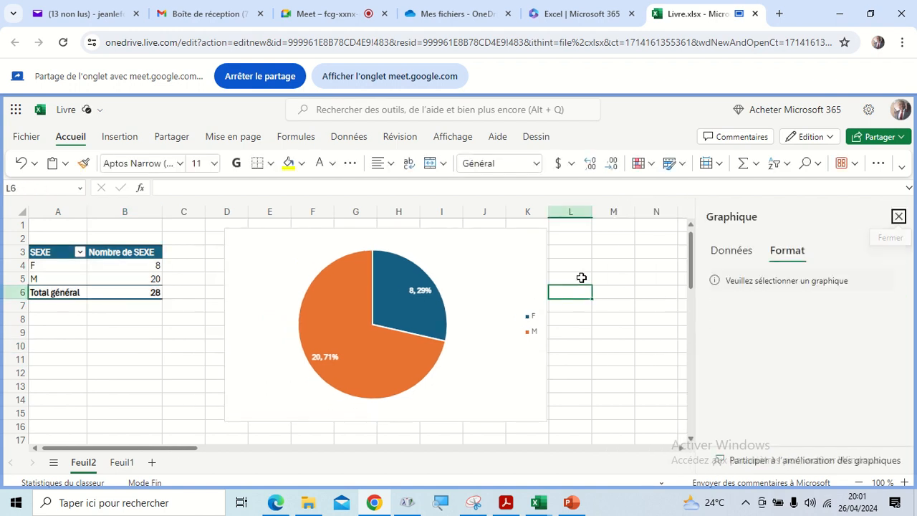
{"action": "left_click", "coordinate": [387, 286]}
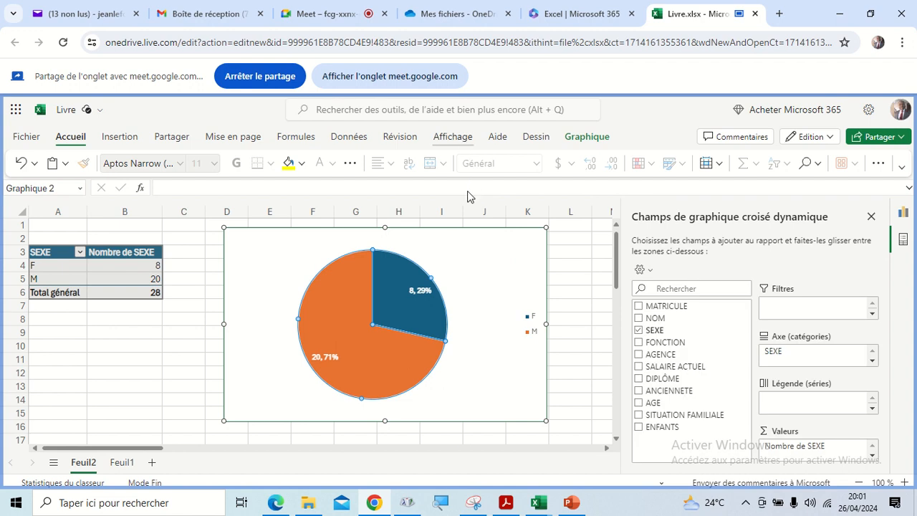
{"action": "mouse_move", "coordinate": [539, 503]}
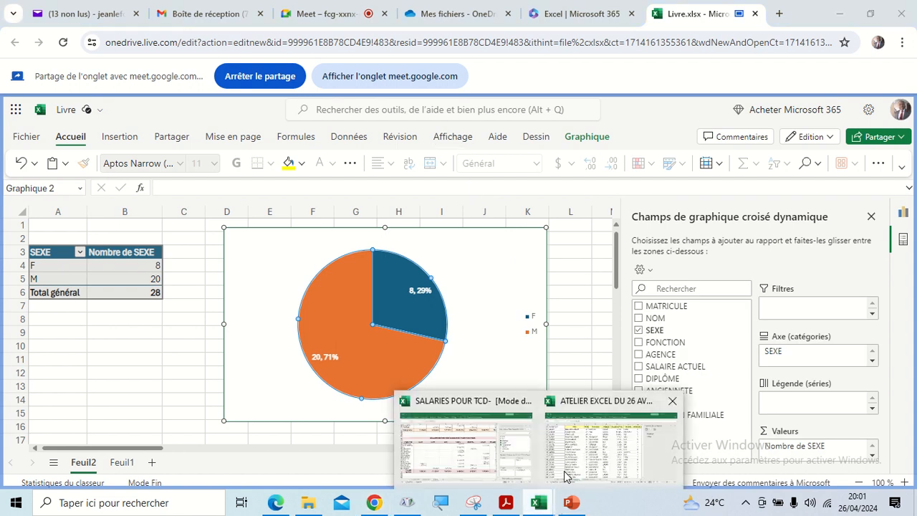
{"action": "left_click", "coordinate": [587, 306]}
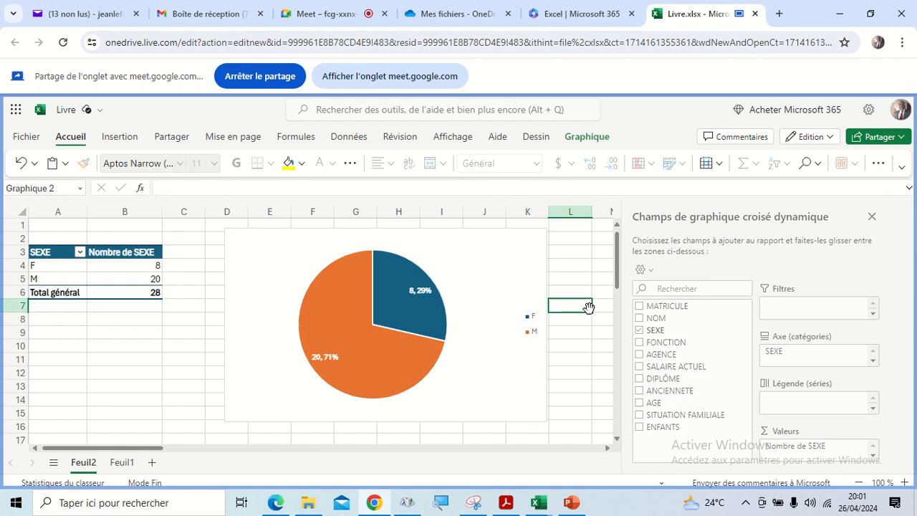
Examine the commands offered for the selected pie chart under Affichage, Révision, Données, Formules, Mise en page, Partager, Dessin and Graphique.
{"action": "left_click", "coordinate": [505, 284]}
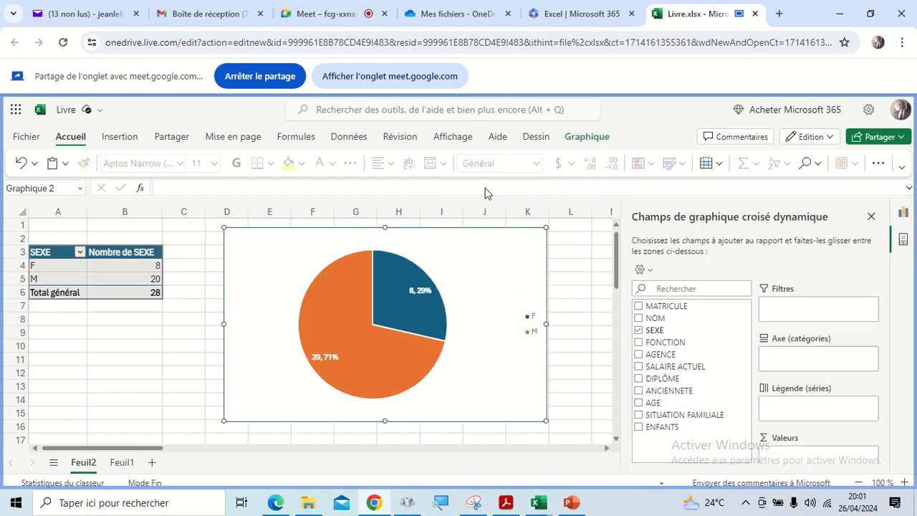
{"action": "left_click", "coordinate": [453, 137]}
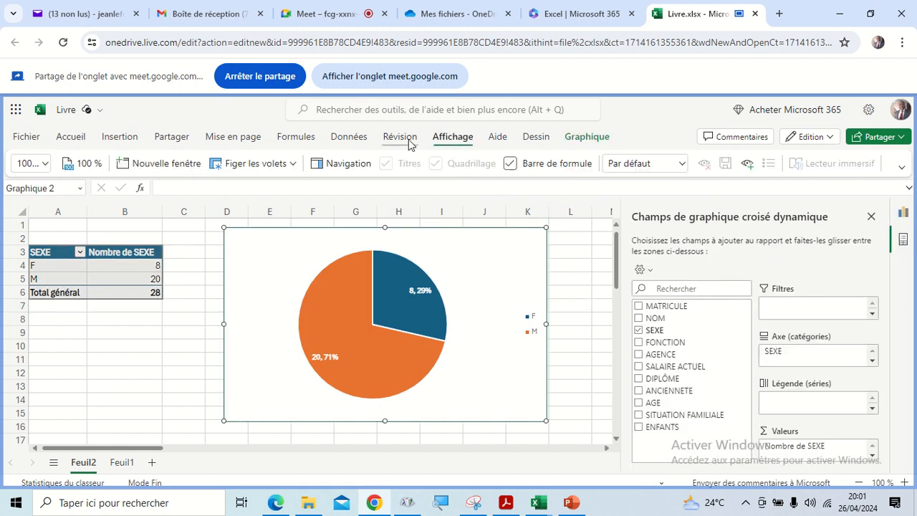
{"action": "left_click", "coordinate": [403, 137]}
{"action": "left_click", "coordinate": [350, 138]}
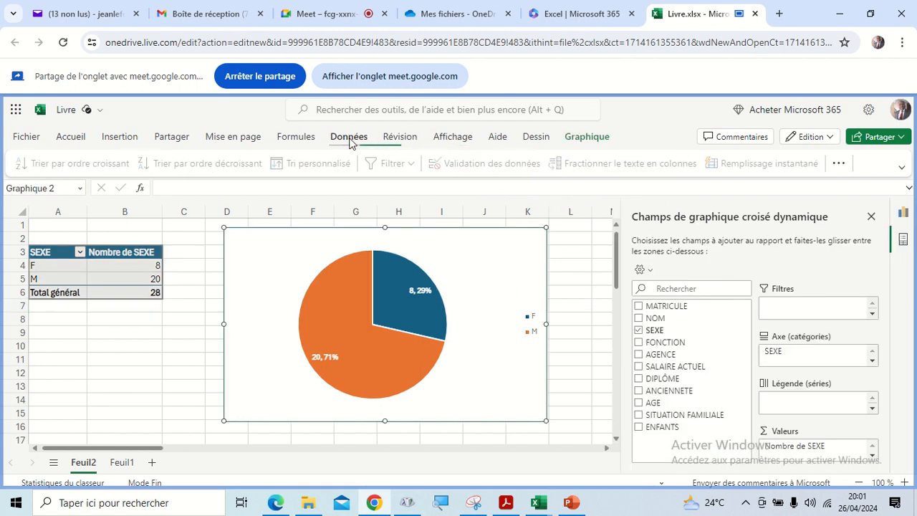
{"action": "left_click", "coordinate": [296, 138]}
{"action": "left_click", "coordinate": [255, 142]}
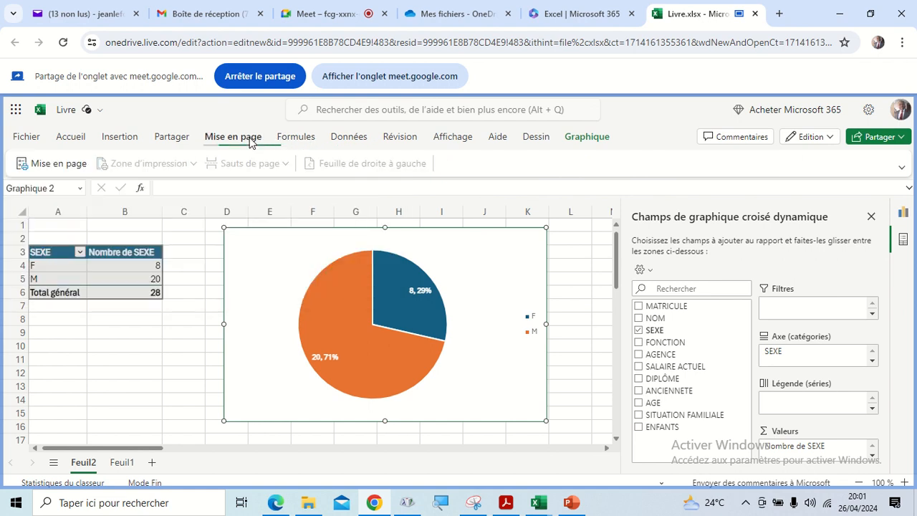
{"action": "left_click", "coordinate": [172, 138]}
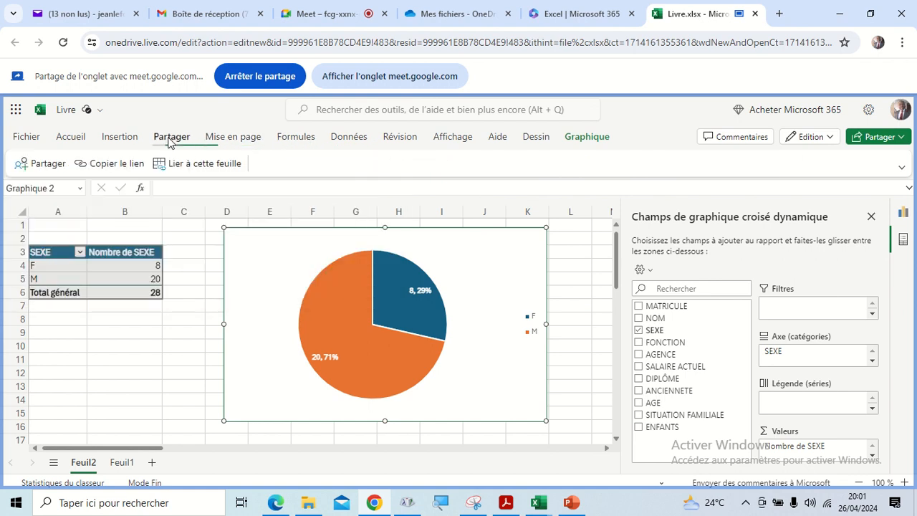
{"action": "left_click", "coordinate": [503, 141]}
{"action": "left_click", "coordinate": [535, 141]}
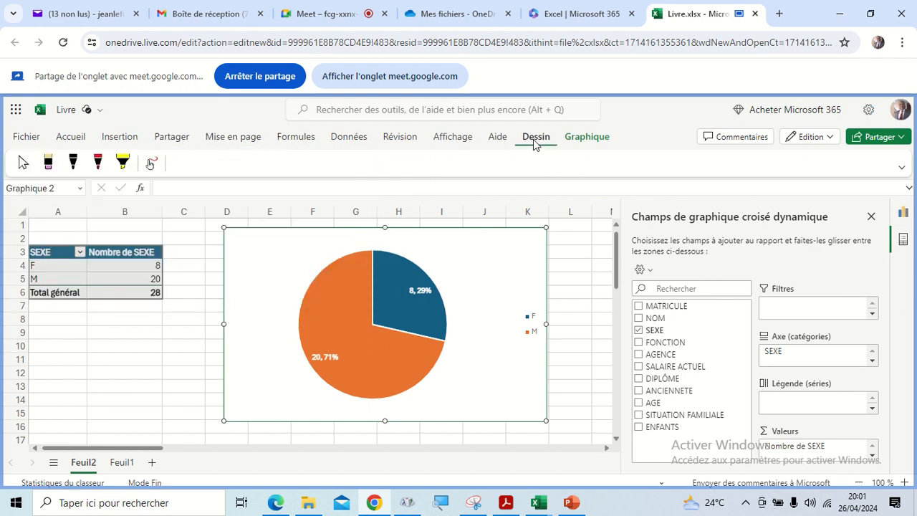
{"action": "left_click", "coordinate": [588, 140]}
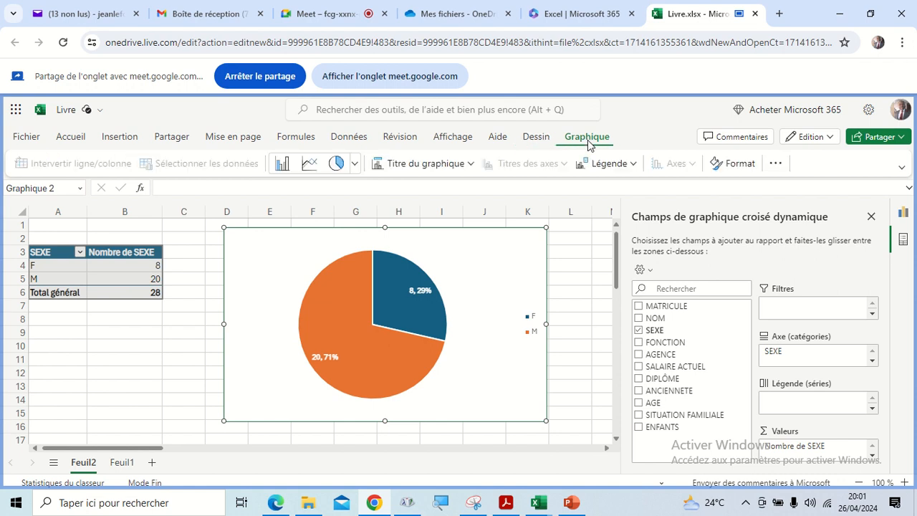
Examine the pie chart's legend placement, title, format and data label position options, and close the chart settings.
{"action": "left_click", "coordinate": [631, 166]}
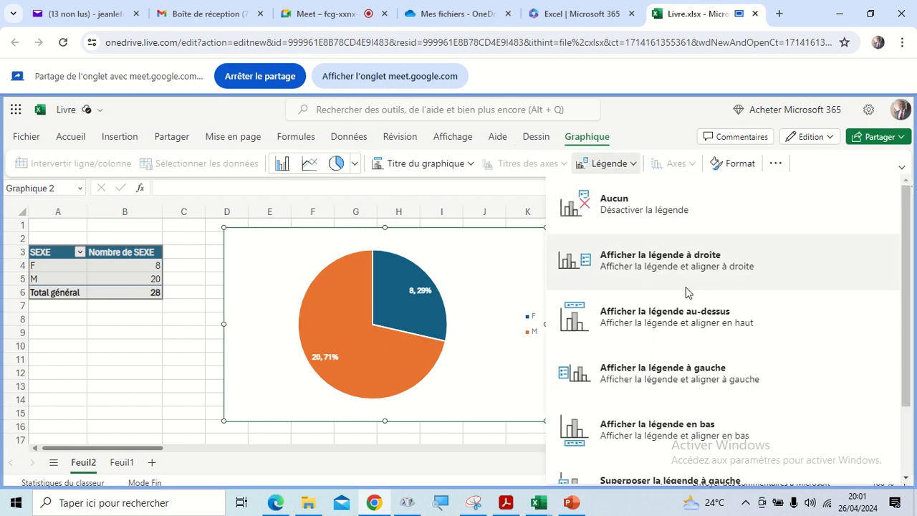
{"action": "scroll", "coordinate": [700, 322], "scroll_direction": "down", "scroll_amount": 2}
{"action": "scroll", "coordinate": [700, 322], "scroll_direction": "up", "scroll_amount": 2}
{"action": "left_click", "coordinate": [469, 165]}
{"action": "left_click", "coordinate": [444, 168]}
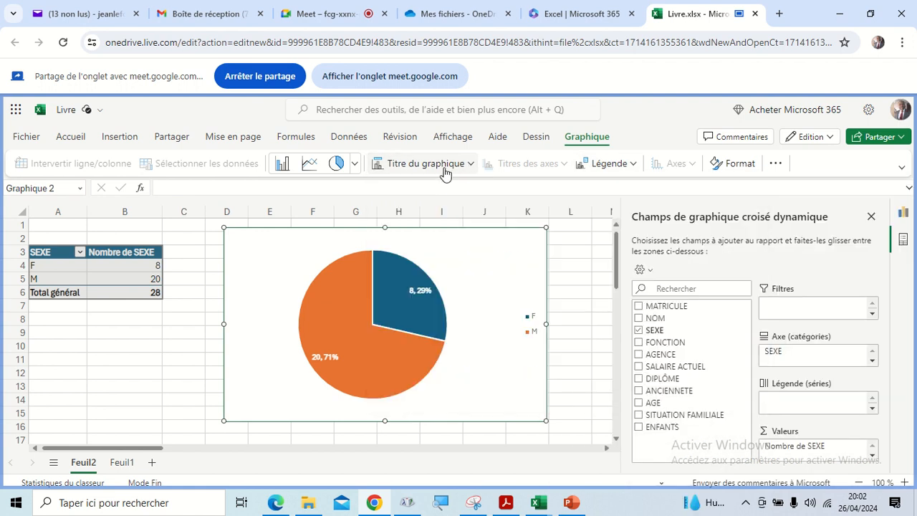
{"action": "left_click", "coordinate": [755, 169]}
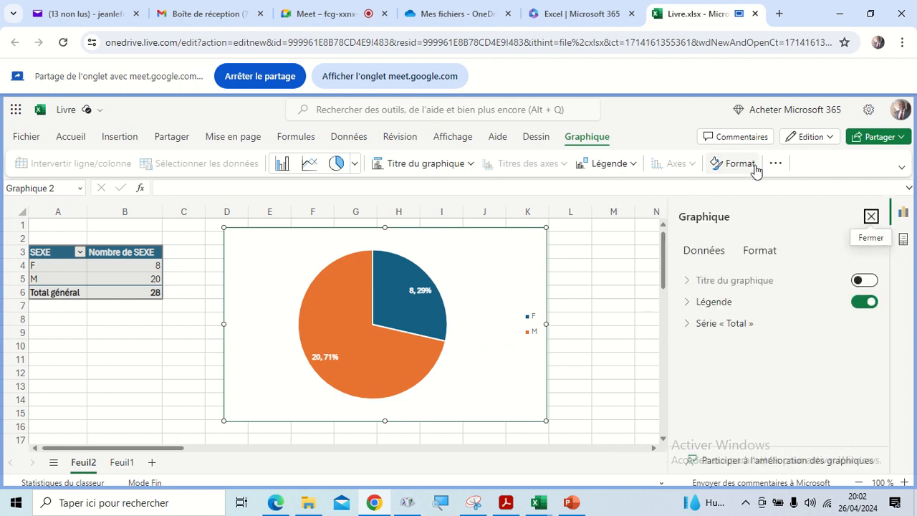
{"action": "left_click", "coordinate": [755, 169]}
{"action": "left_click", "coordinate": [777, 164]}
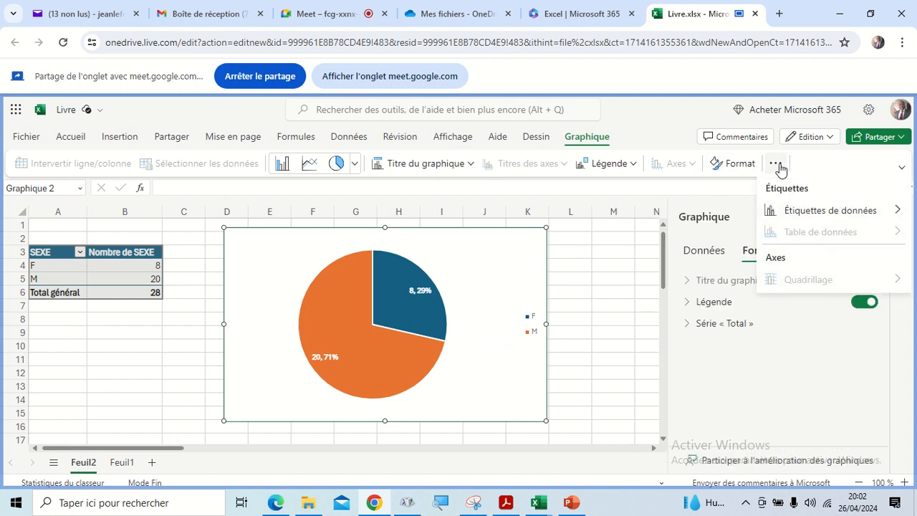
{"action": "left_click", "coordinate": [803, 211]}
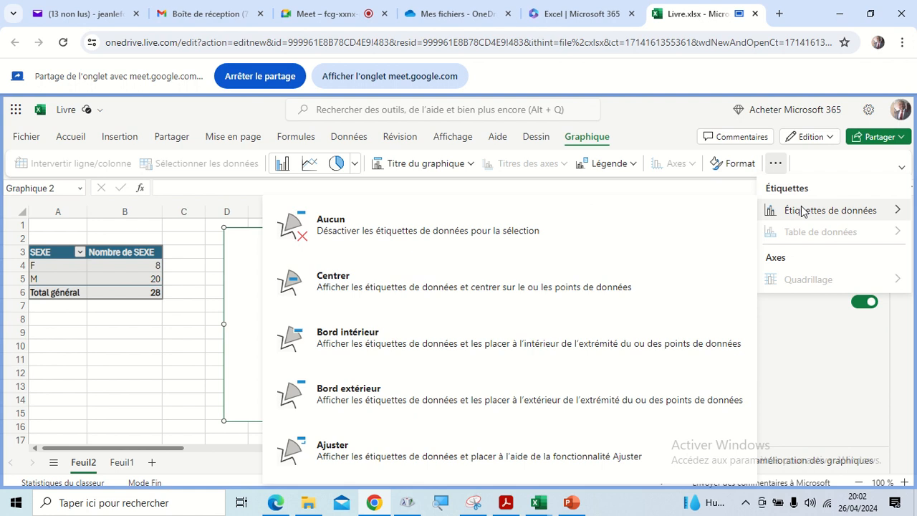
{"action": "left_click", "coordinate": [777, 166]}
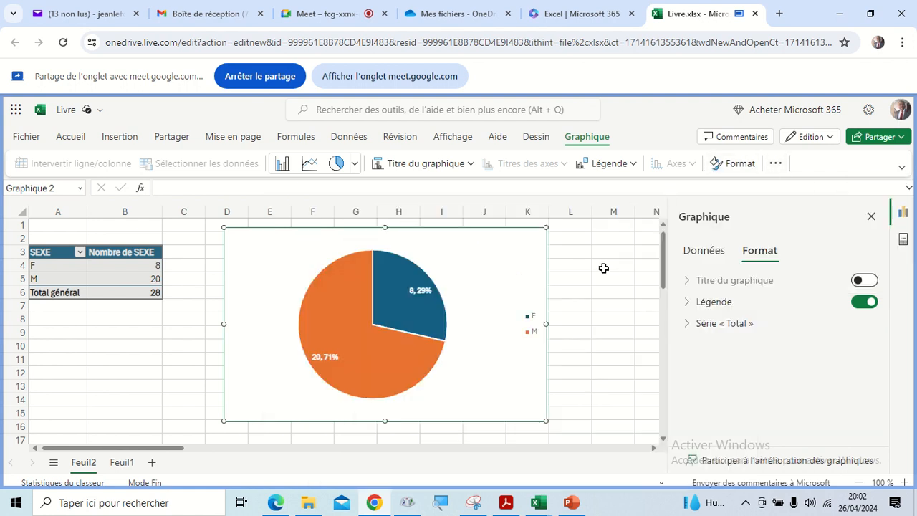
{"action": "left_click", "coordinate": [602, 267]}
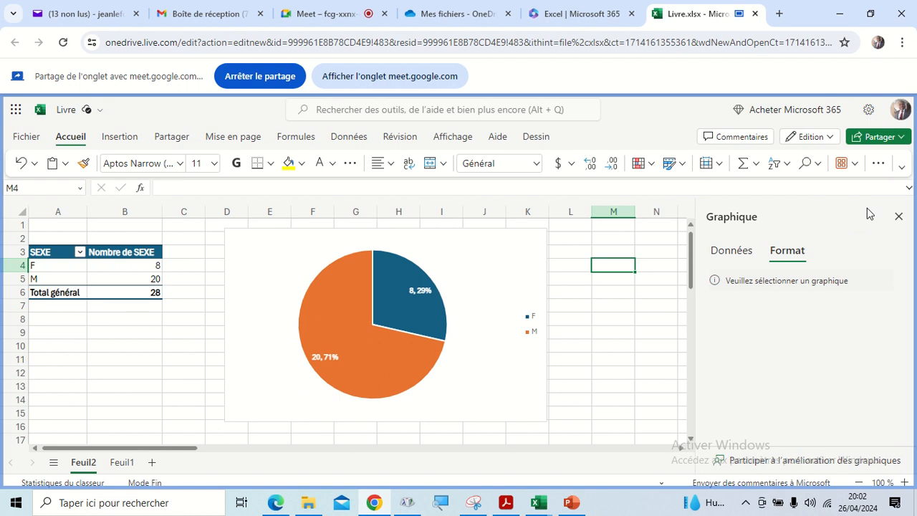
{"action": "left_click", "coordinate": [897, 217]}
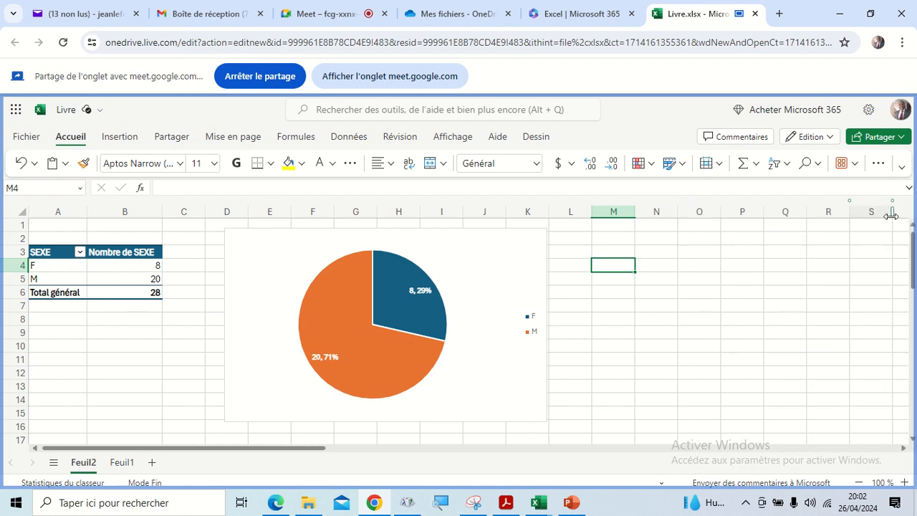
Move the pie chart right so that it starts in column E, and display the source data on Feuil1.
{"action": "left_click", "coordinate": [466, 244]}
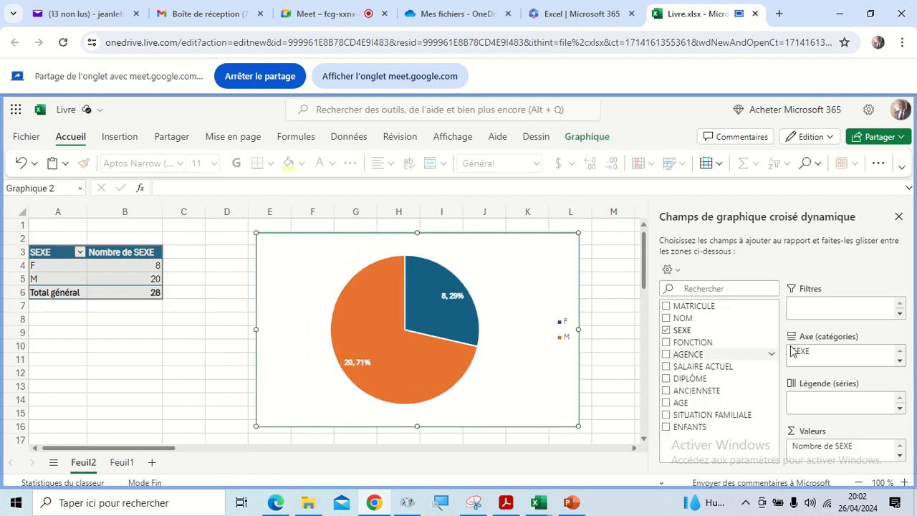
{"action": "left_click", "coordinate": [616, 311]}
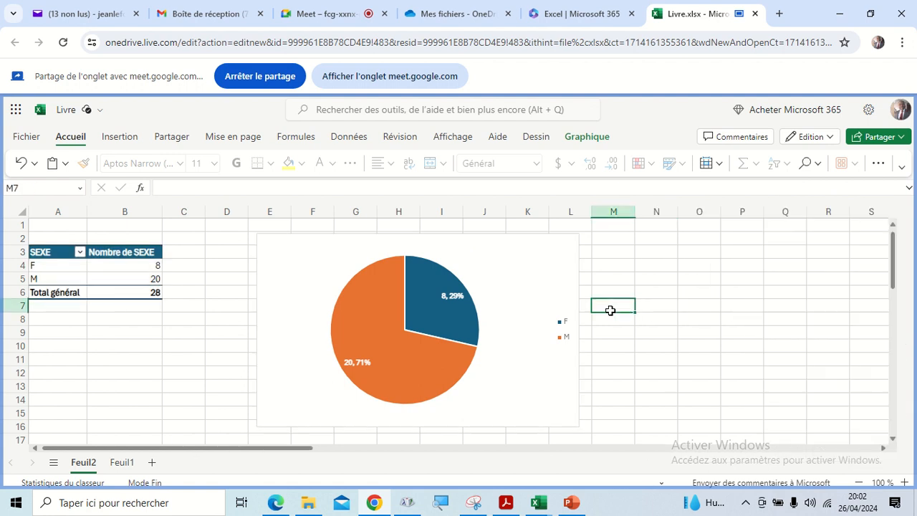
{"action": "left_click", "coordinate": [121, 462]}
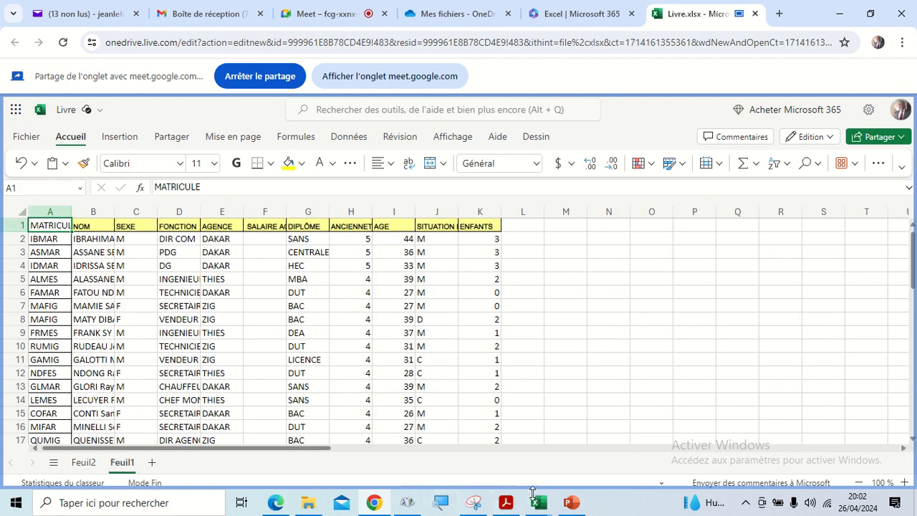
Switch to the desktop Excel workbook and examine the TRAVAIL A REALISER list under the GESTION PERSONNEL table, starting with MASSE SALARIALE.
{"action": "mouse_move", "coordinate": [538, 502]}
{"action": "left_click", "coordinate": [589, 446]}
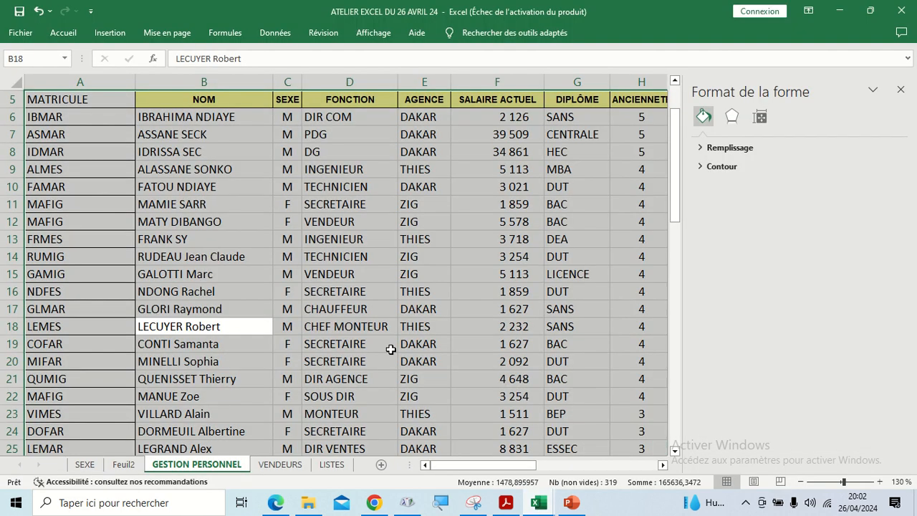
{"action": "scroll", "coordinate": [389, 348], "scroll_direction": "down", "scroll_amount": 10}
{"action": "scroll", "coordinate": [279, 279], "scroll_direction": "up", "scroll_amount": 2}
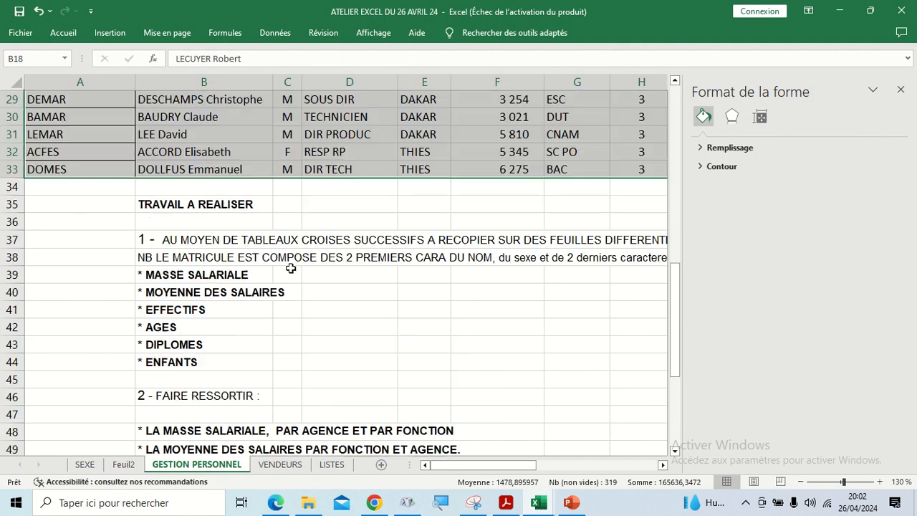
{"action": "left_click", "coordinate": [192, 276]}
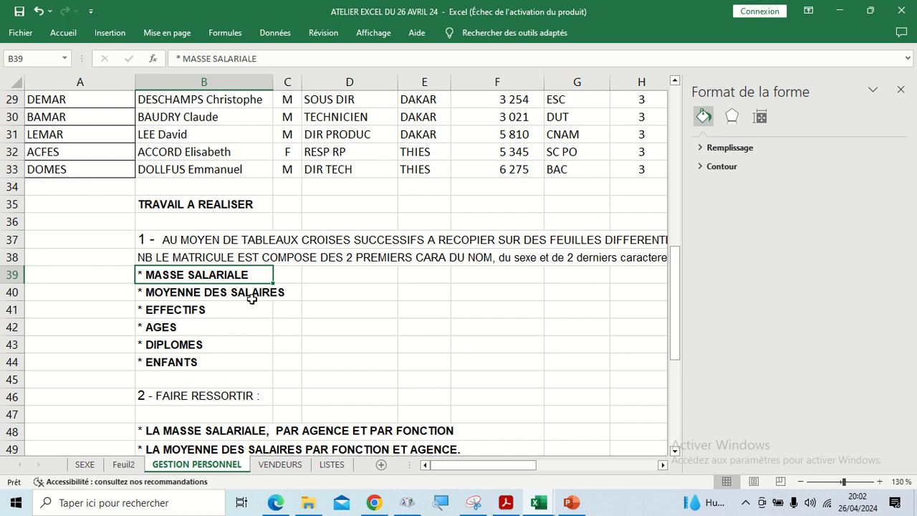
{"action": "scroll", "coordinate": [252, 299], "scroll_direction": "up", "scroll_amount": 1}
{"action": "scroll", "coordinate": [252, 298], "scroll_direction": "down", "scroll_amount": 1}
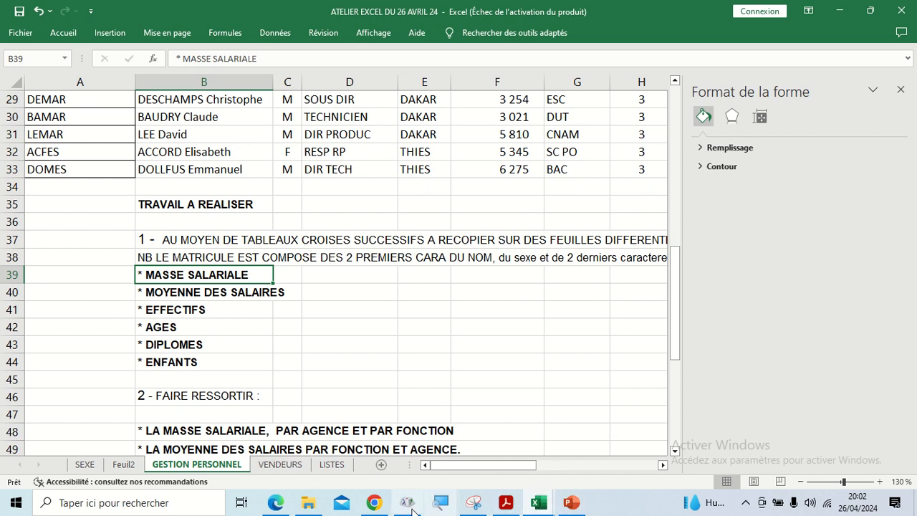
Return to the online workbook in Chrome and rename the source data sheet Feuil1 as GESTION DU PERSONNEL.
{"action": "left_click", "coordinate": [373, 504]}
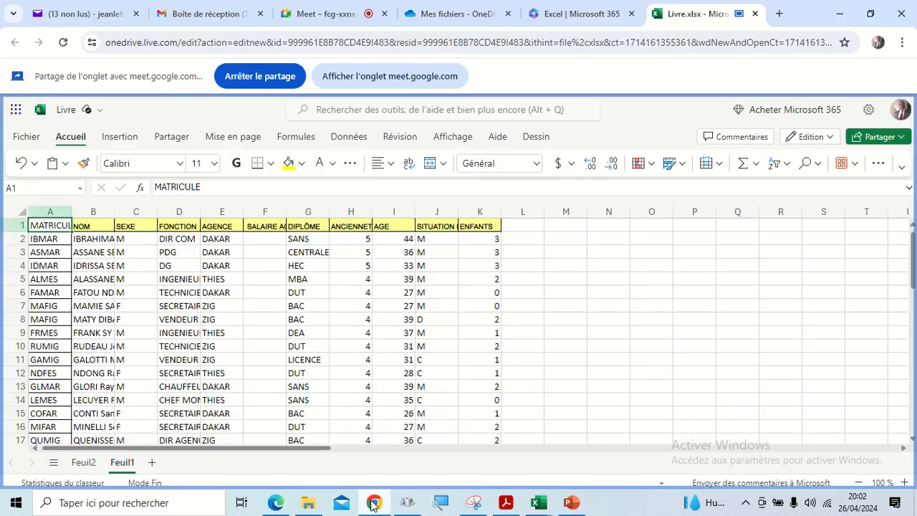
{"action": "left_click", "coordinate": [369, 306]}
{"action": "scroll", "coordinate": [542, 306], "scroll_direction": "down", "scroll_amount": 2}
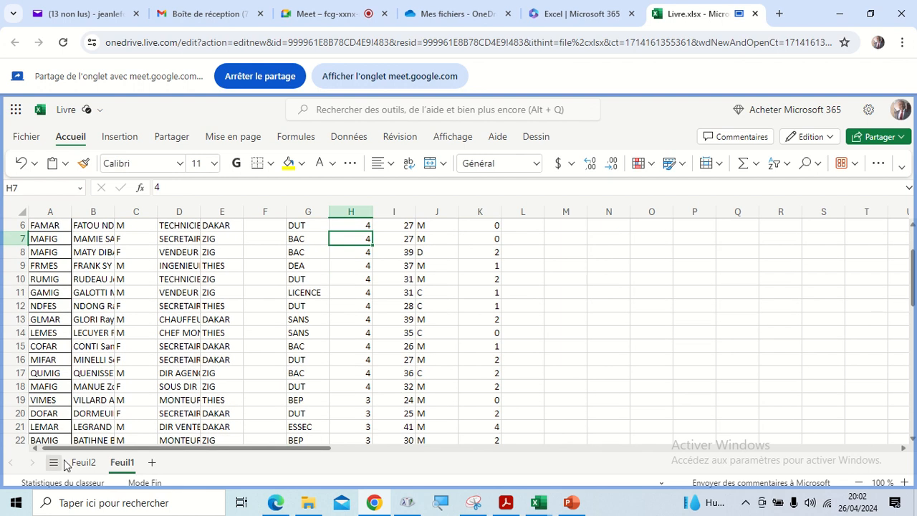
{"action": "left_click", "coordinate": [98, 465]}
{"action": "left_click", "coordinate": [119, 463]}
{"action": "double_click", "coordinate": [118, 463]}
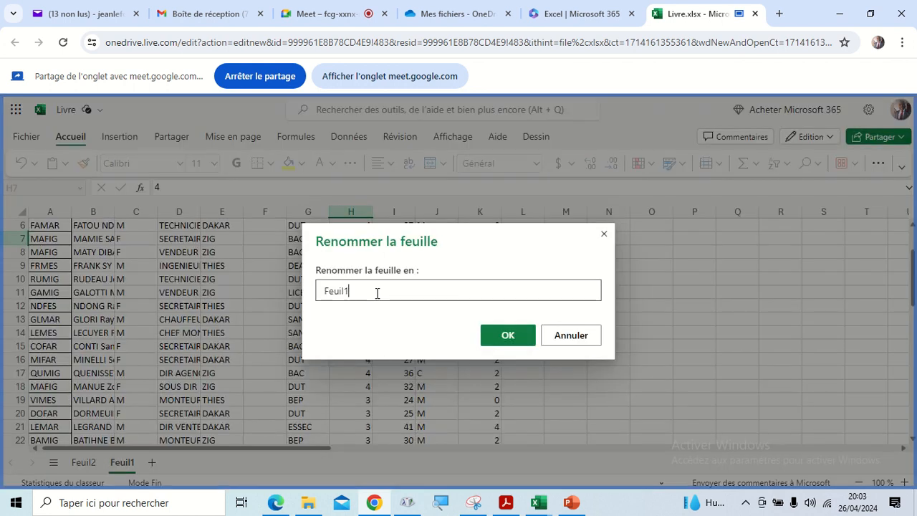
{"action": "left_click_drag", "start_coordinate": [377, 293], "coordinate": [303, 289]}
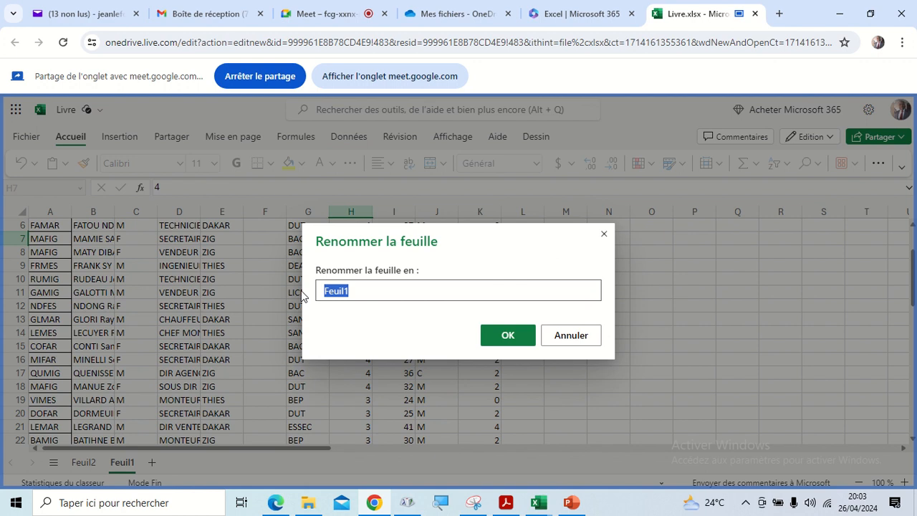
{"action": "type", "text": "GESTION DU PERSONNEL"}
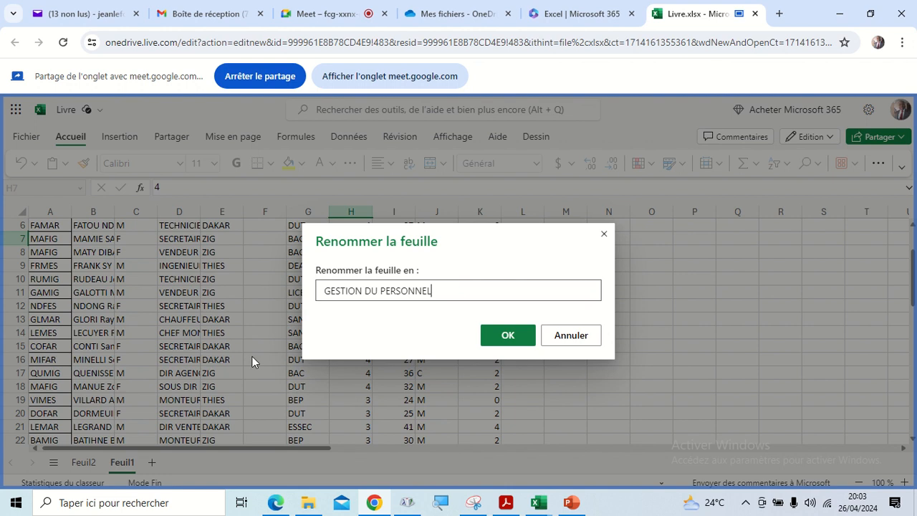
{"action": "left_click", "coordinate": [512, 337]}
Create a pivot table on a new worksheet from the range A1:K29 of the GESTION DU PERSONNEL sheet.
{"action": "scroll", "coordinate": [527, 363], "scroll_direction": "up", "scroll_amount": 2}
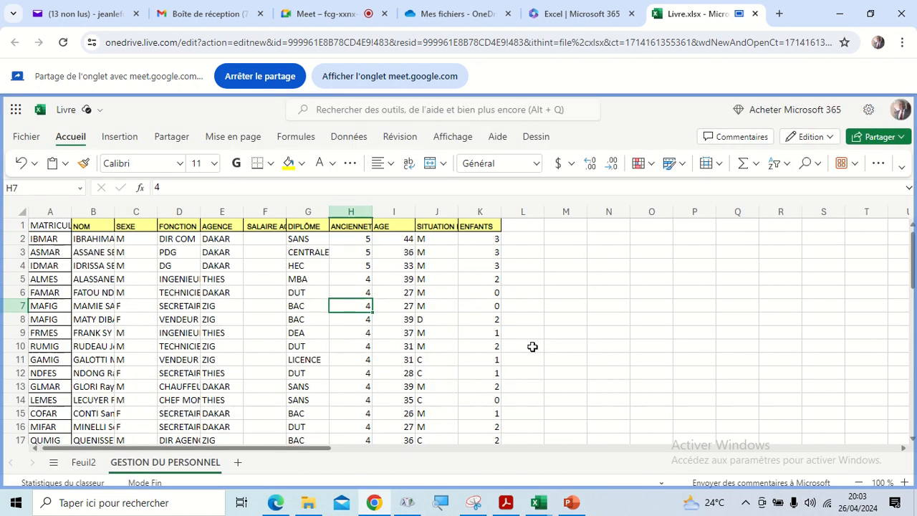
{"action": "left_click", "coordinate": [40, 228]}
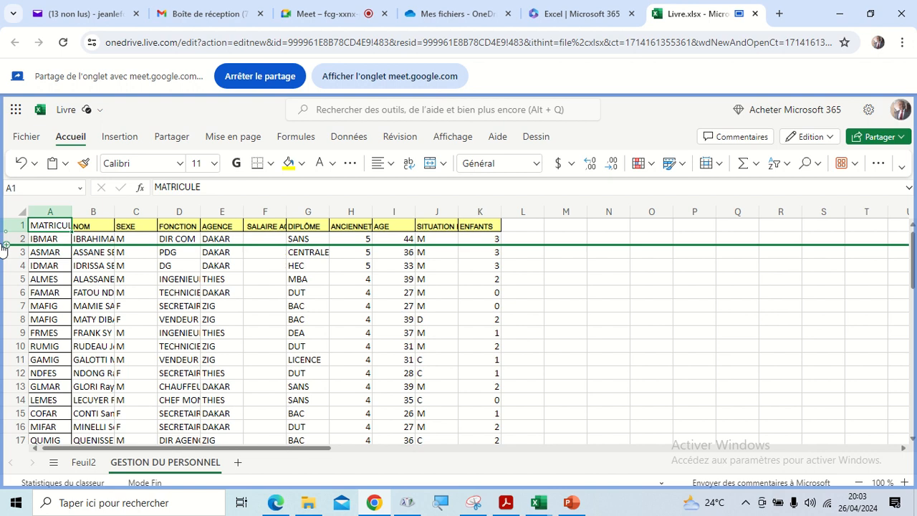
{"action": "left_click", "coordinate": [112, 138]}
{"action": "left_click", "coordinate": [57, 163]}
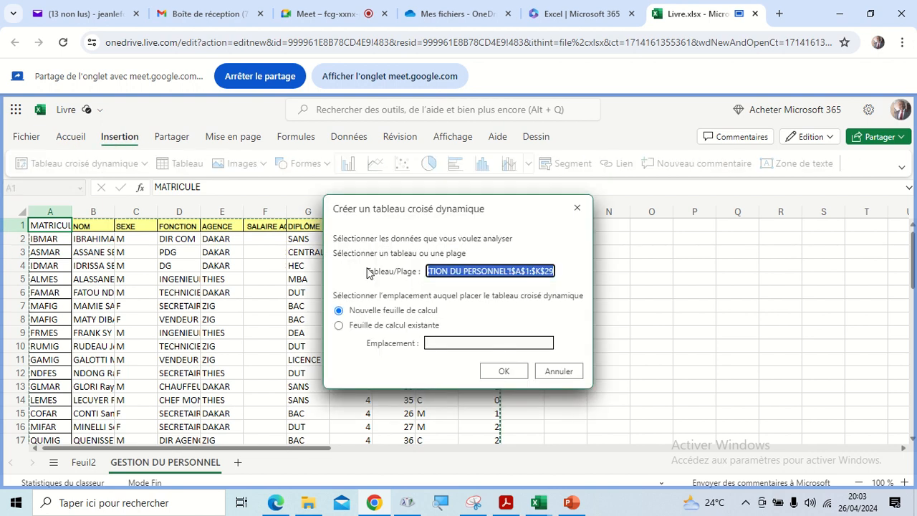
{"action": "left_click", "coordinate": [503, 370]}
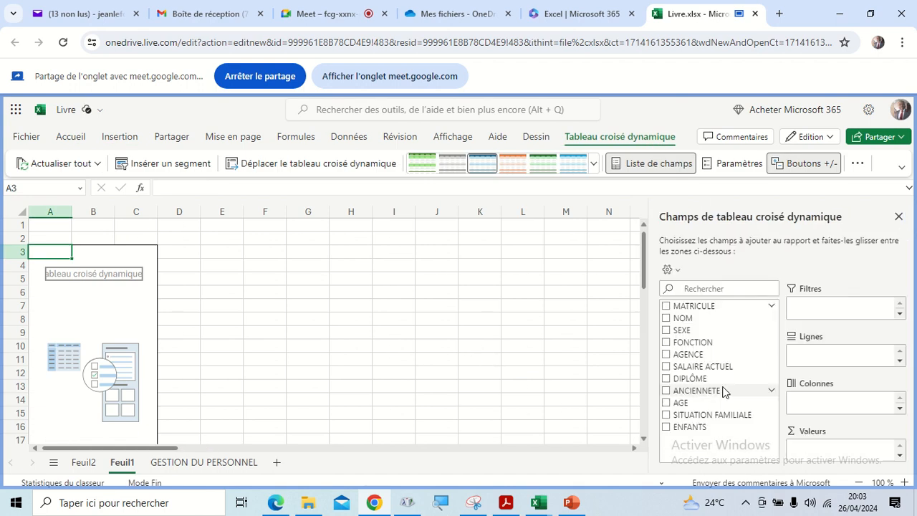
Add FONCTION to the pivot table's rows and SALAIRE ACTUEL to its values.
{"action": "left_click_drag", "start_coordinate": [674, 384], "coordinate": [722, 450]}
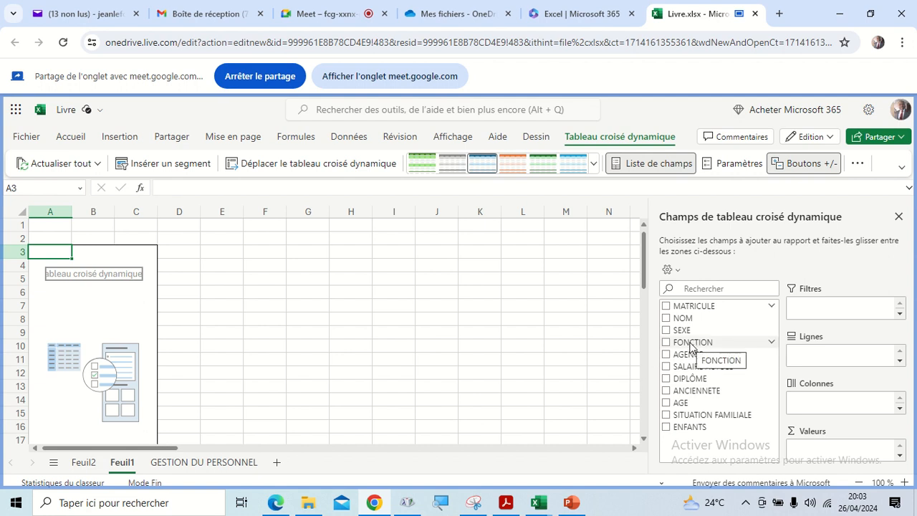
{"action": "left_click_drag", "start_coordinate": [692, 347], "coordinate": [808, 361]}
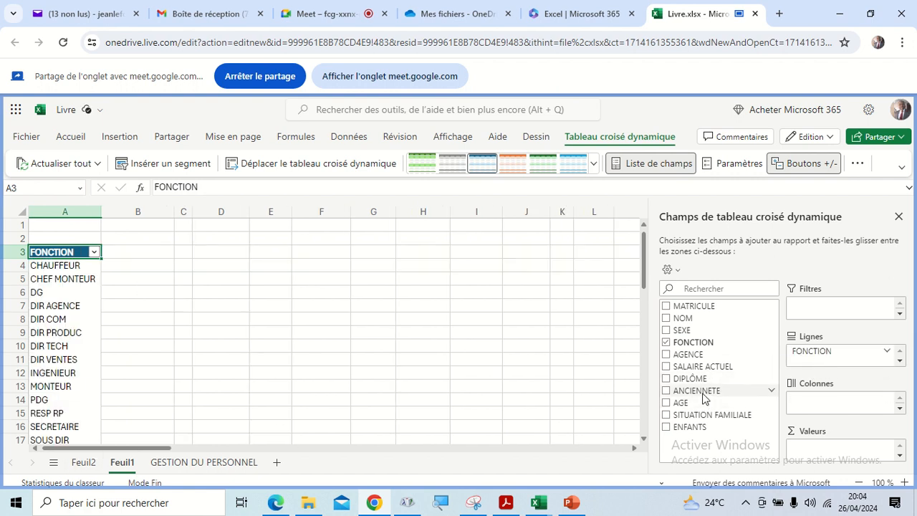
{"action": "left_click_drag", "start_coordinate": [704, 371], "coordinate": [842, 448]}
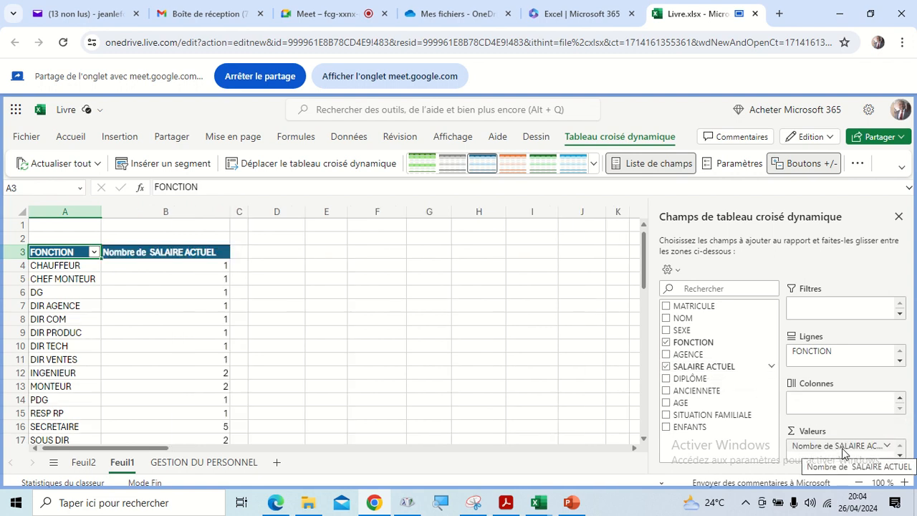
Change the pivot table's SALAIRE ACTUEL value field to summarize by Somme and check the totals for each FONCTION.
{"action": "left_click", "coordinate": [887, 449]}
{"action": "left_click", "coordinate": [800, 438]}
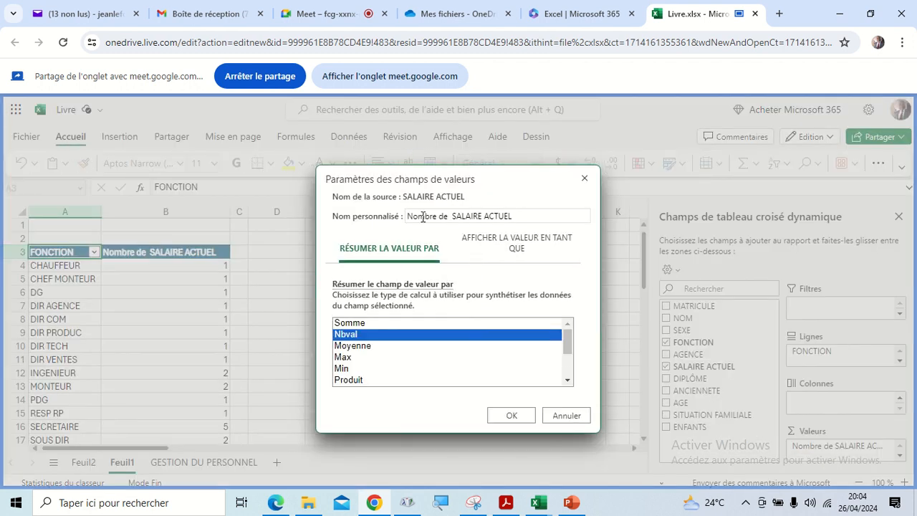
{"action": "triple_click", "coordinate": [423, 217]}
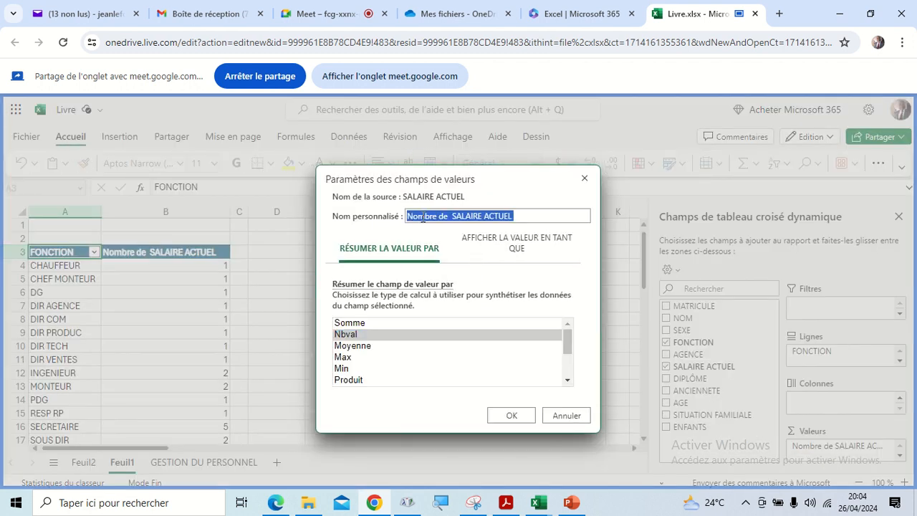
{"action": "left_click", "coordinate": [349, 324]}
{"action": "left_click", "coordinate": [525, 415]}
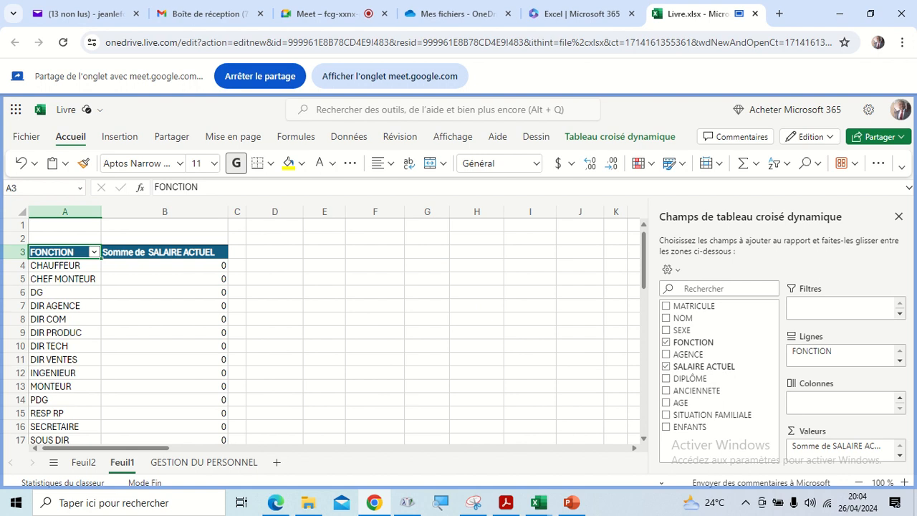
{"action": "scroll", "coordinate": [165, 315], "scroll_direction": "down", "scroll_amount": 8}
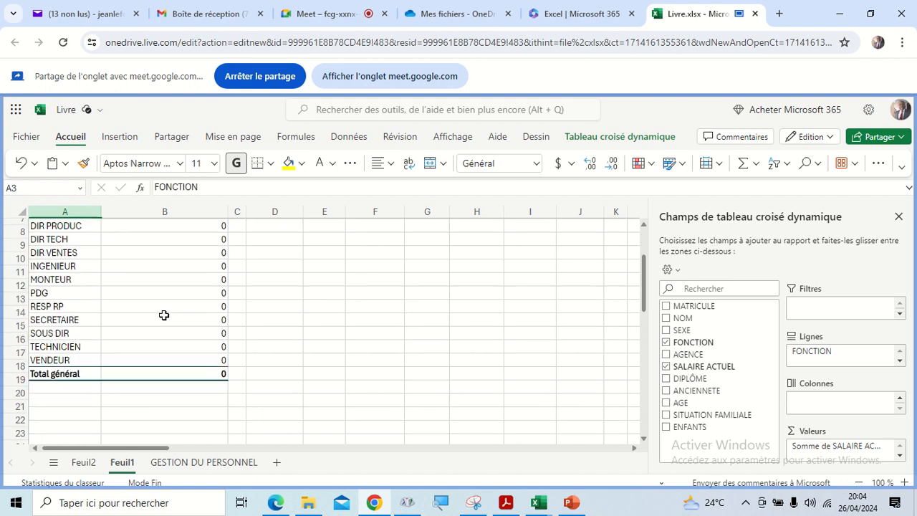
{"action": "scroll", "coordinate": [164, 315], "scroll_direction": "up", "scroll_amount": 6}
{"action": "scroll", "coordinate": [164, 315], "scroll_direction": "up", "scroll_amount": 2}
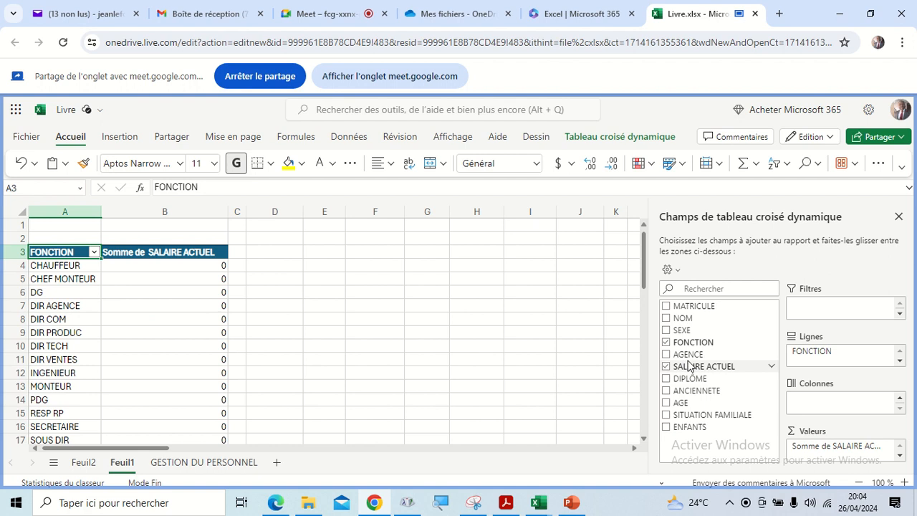
Examine the SALAIRE ACTUEL column in the source data on the GESTION DU PERSONNEL sheet.
{"action": "left_click", "coordinate": [193, 462]}
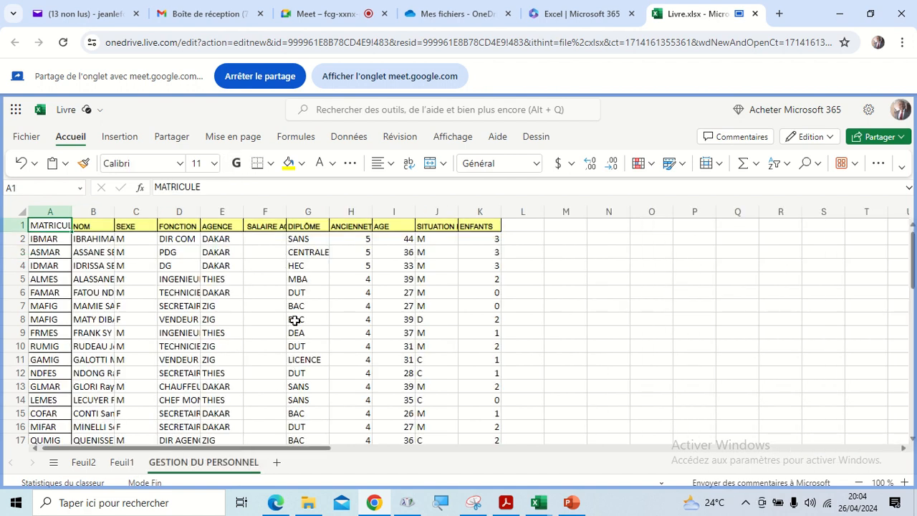
{"action": "left_click", "coordinate": [267, 265]}
{"action": "scroll", "coordinate": [268, 262], "scroll_direction": "down", "scroll_amount": 7}
{"action": "scroll", "coordinate": [267, 262], "scroll_direction": "down", "scroll_amount": 6}
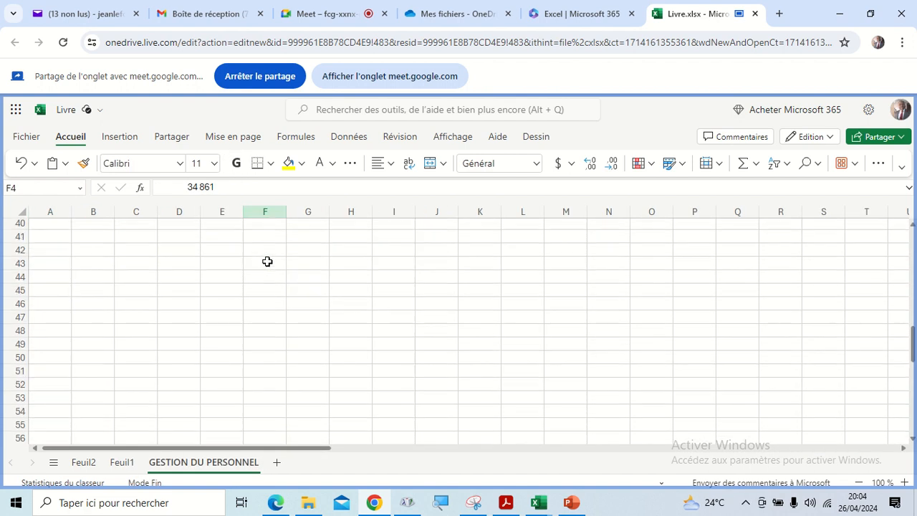
{"action": "scroll", "coordinate": [267, 261], "scroll_direction": "up", "scroll_amount": 13}
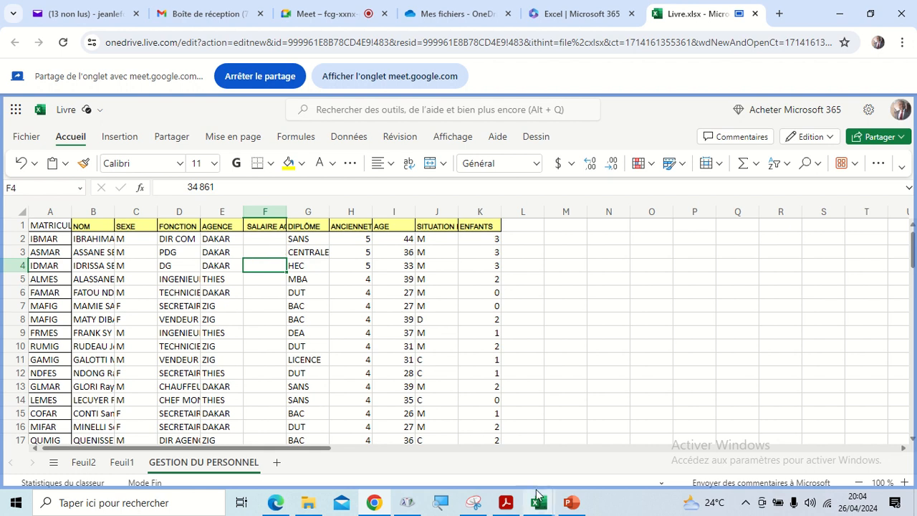
Switch to the desktop Excel workbook ATELIER EXCEL DU 26 AVRIL 24 and review the SALAIRE ACTUEL column of the employee list.
{"action": "mouse_move", "coordinate": [539, 504]}
{"action": "left_click", "coordinate": [577, 452]}
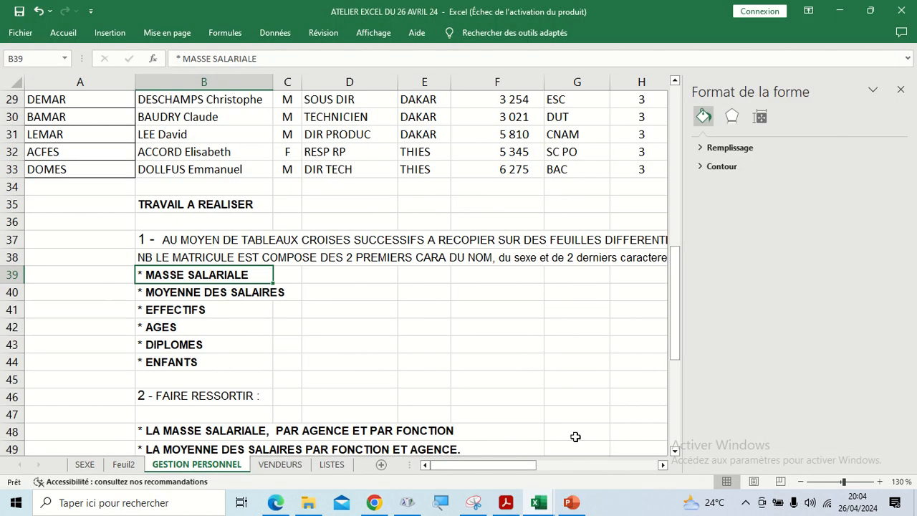
{"action": "scroll", "coordinate": [487, 315], "scroll_direction": "up", "scroll_amount": 4}
{"action": "scroll", "coordinate": [488, 315], "scroll_direction": "up", "scroll_amount": 5}
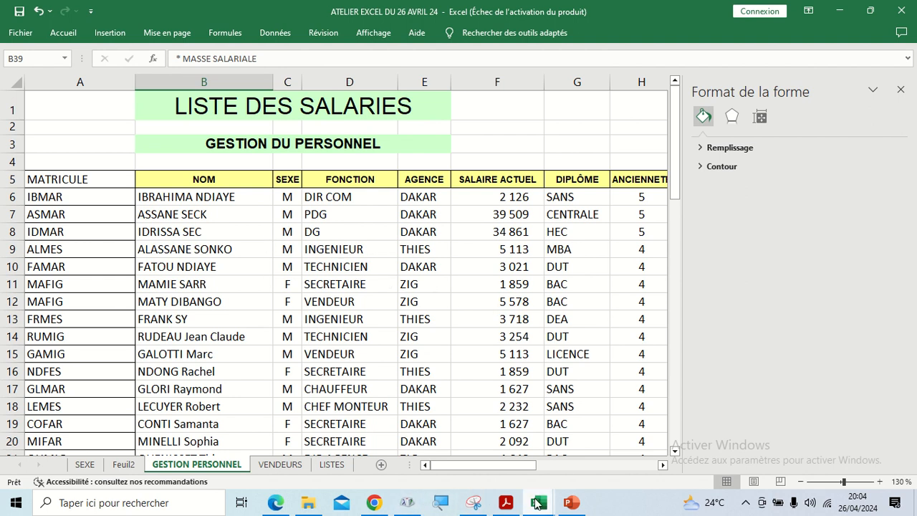
Return to the Livre workbook in Chrome and try to open ATELIER EXCEL DU 26 AVRIL 24 from the device's Bureau folder.
{"action": "left_click", "coordinate": [374, 503]}
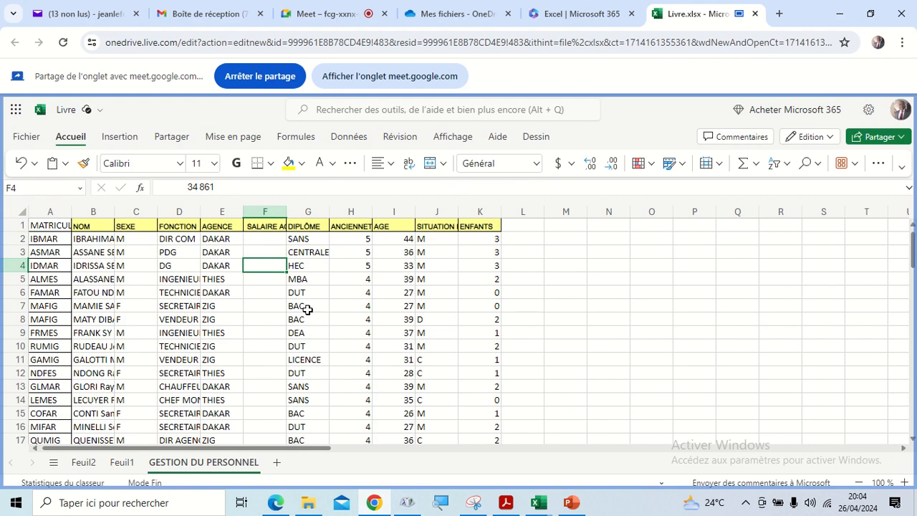
{"action": "left_click", "coordinate": [307, 308]}
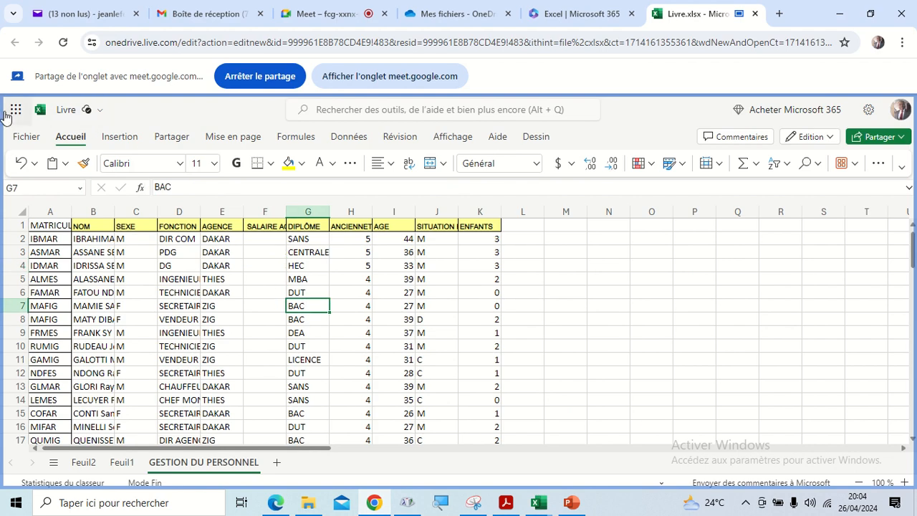
{"action": "left_click", "coordinate": [21, 136]}
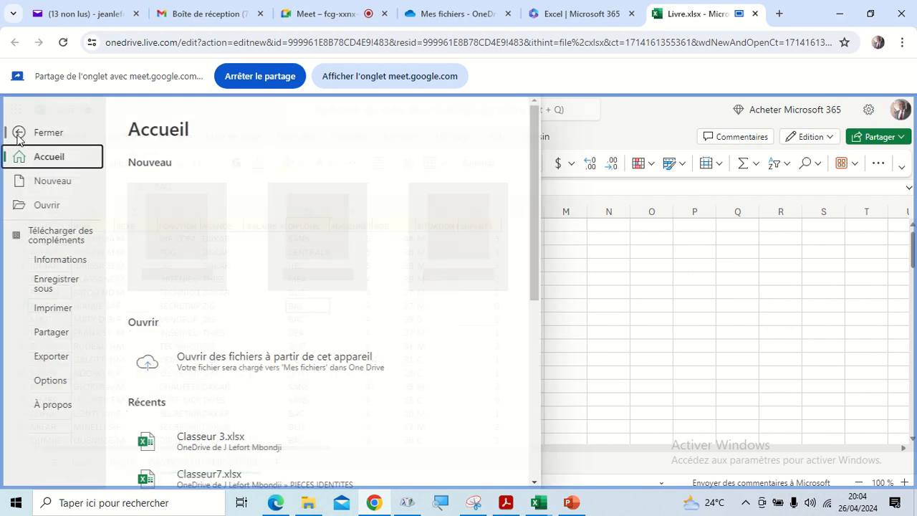
{"action": "left_click", "coordinate": [44, 208]}
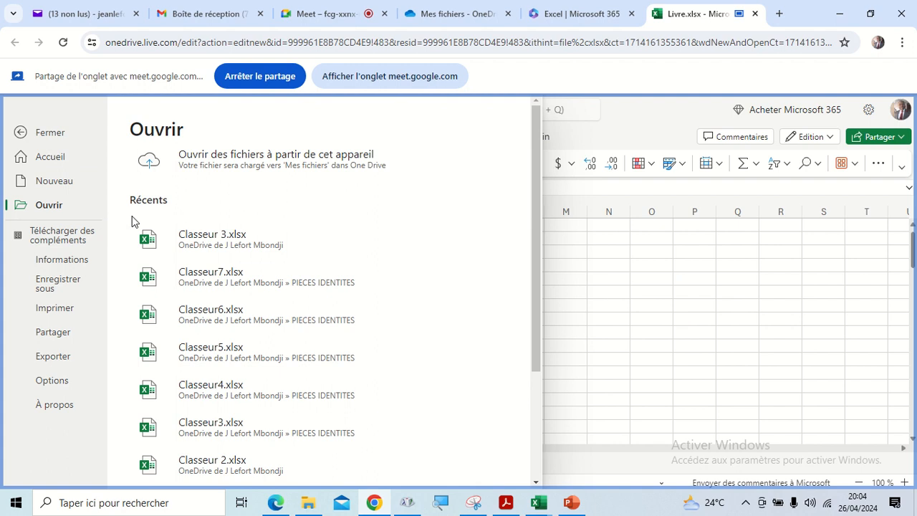
{"action": "scroll", "coordinate": [135, 236], "scroll_direction": "down", "scroll_amount": 3}
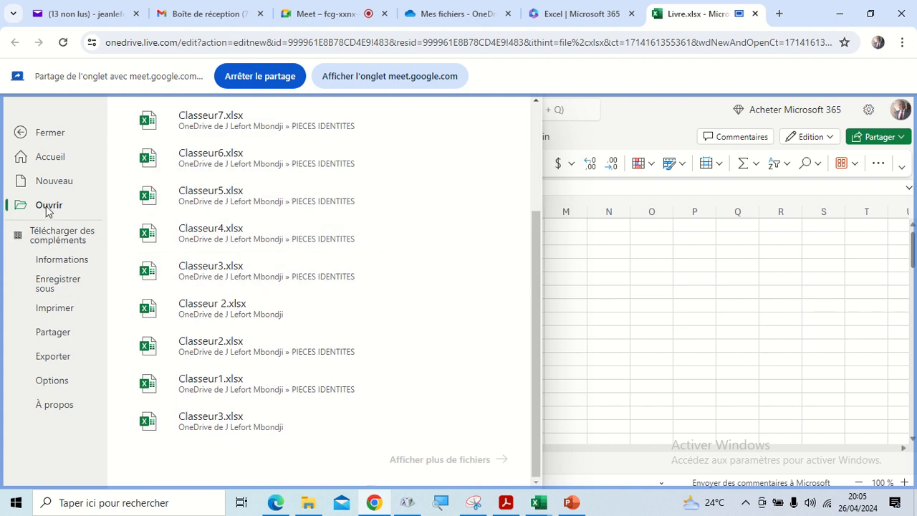
{"action": "scroll", "coordinate": [300, 387], "scroll_direction": "up", "scroll_amount": 3}
{"action": "scroll", "coordinate": [300, 390], "scroll_direction": "down", "scroll_amount": 3}
{"action": "scroll", "coordinate": [396, 397], "scroll_direction": "up", "scroll_amount": 3}
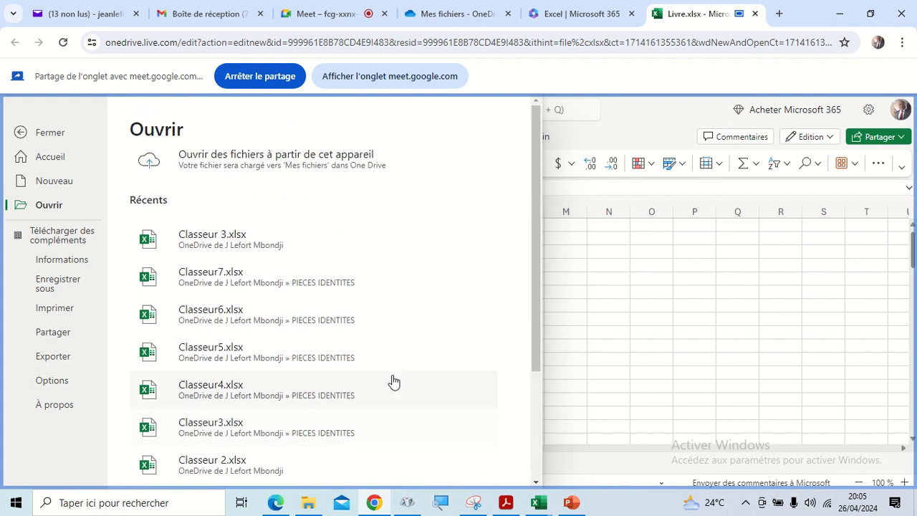
{"action": "left_click", "coordinate": [226, 157]}
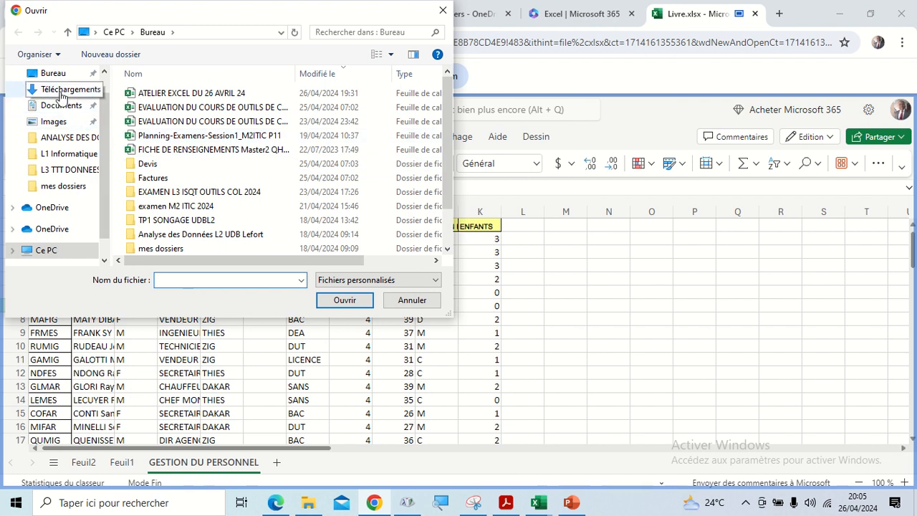
{"action": "double_click", "coordinate": [188, 94]}
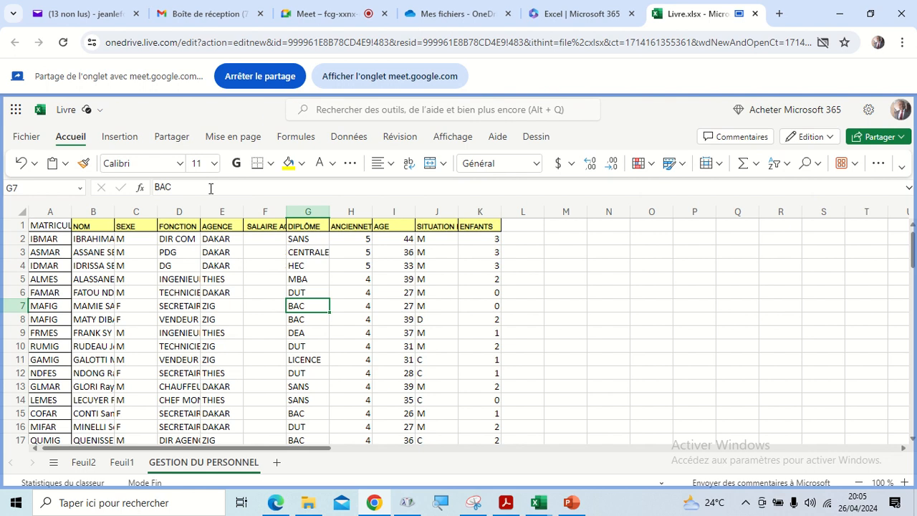
Try again to open the local file ATELIER EXCEL DU 26 AVRIL 24 from the Bureau folder in the online workbook.
{"action": "scroll", "coordinate": [221, 234], "scroll_direction": "down", "scroll_amount": 10}
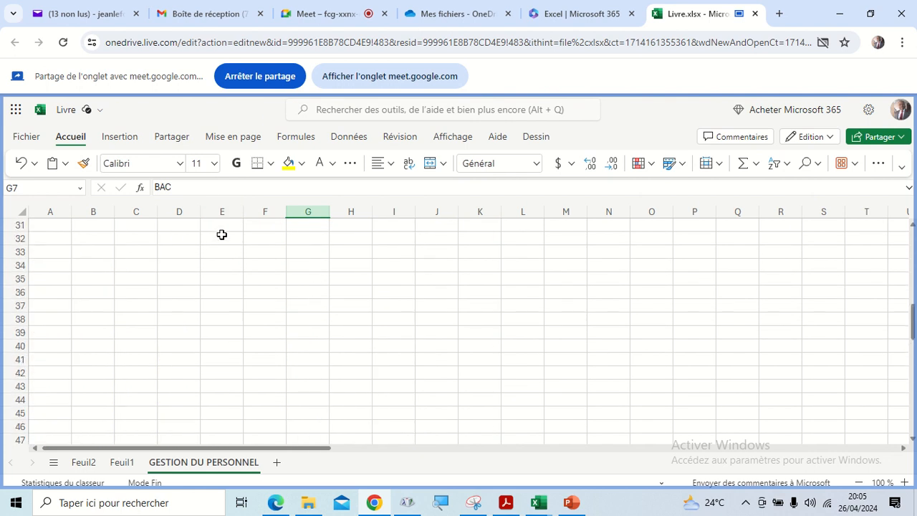
{"action": "scroll", "coordinate": [221, 235], "scroll_direction": "up", "scroll_amount": 10}
{"action": "left_click", "coordinate": [577, 251]}
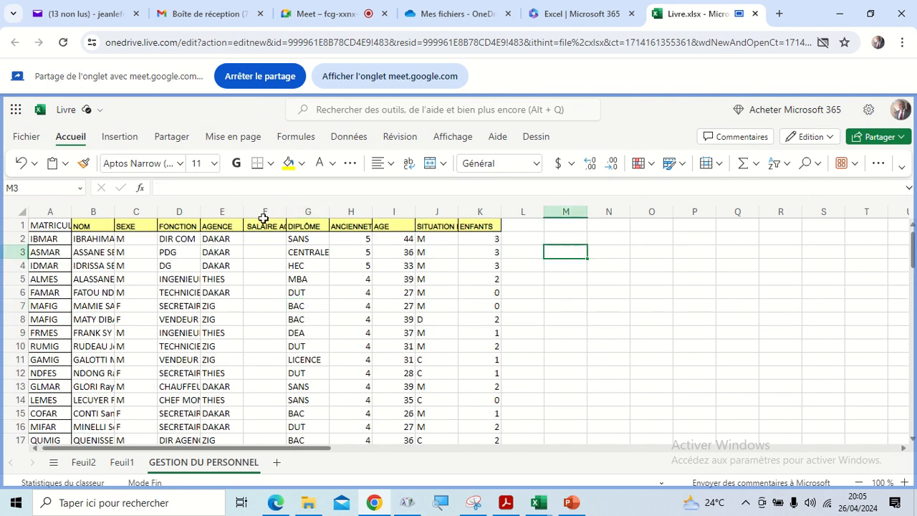
{"action": "left_click", "coordinate": [27, 136]}
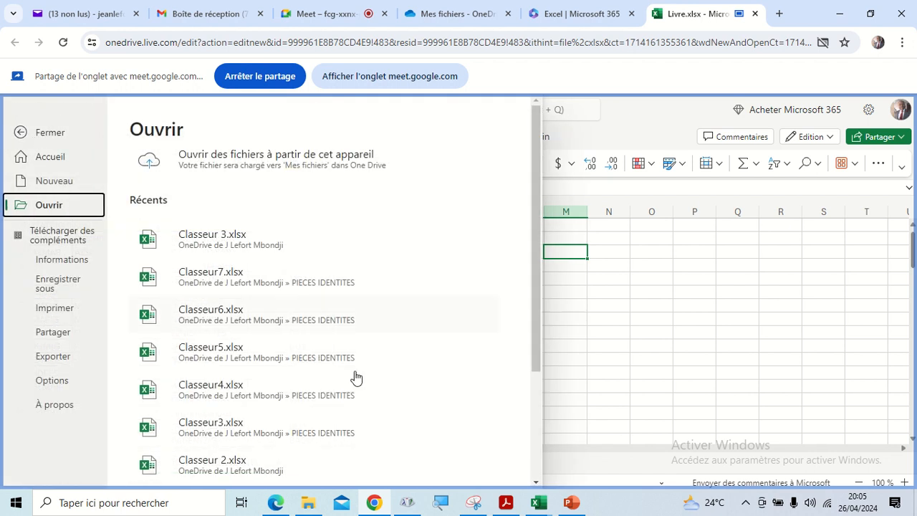
{"action": "scroll", "coordinate": [306, 344], "scroll_direction": "down", "scroll_amount": 3}
{"action": "scroll", "coordinate": [355, 387], "scroll_direction": "up", "scroll_amount": 3}
{"action": "left_click", "coordinate": [289, 173]}
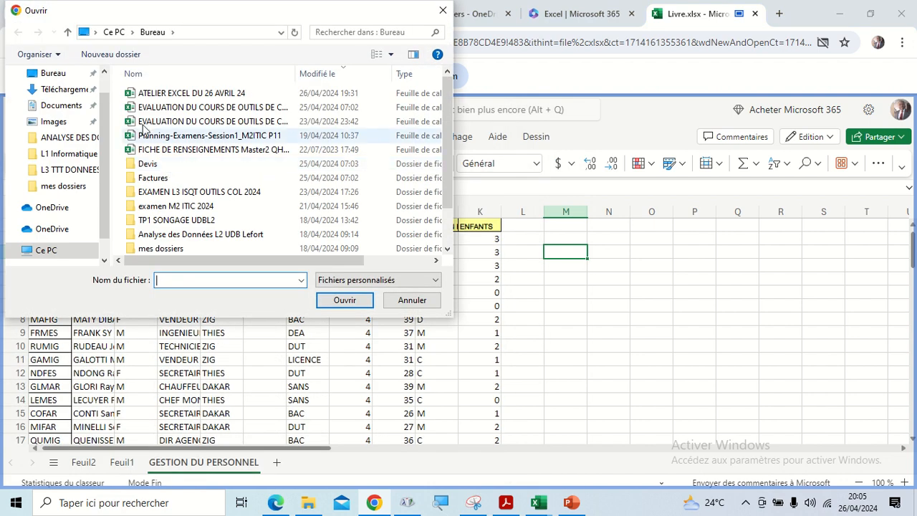
{"action": "left_click", "coordinate": [163, 97]}
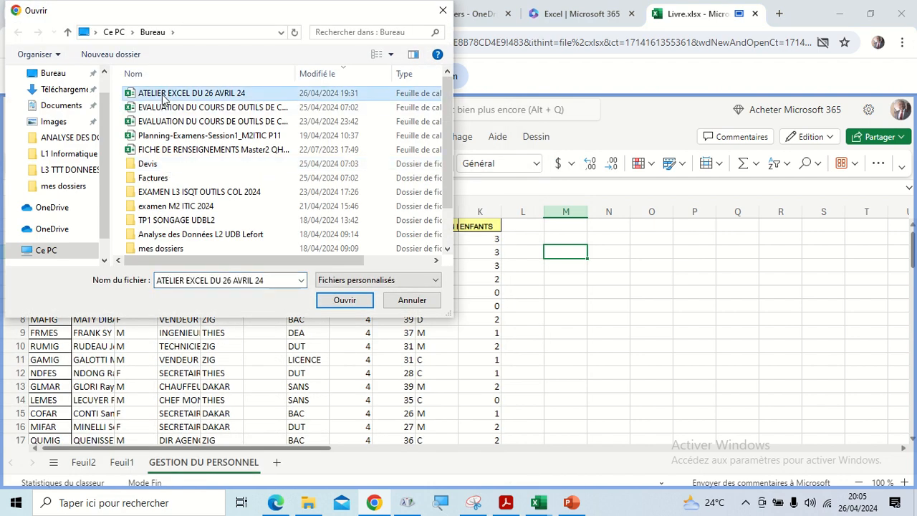
{"action": "left_click", "coordinate": [342, 300]}
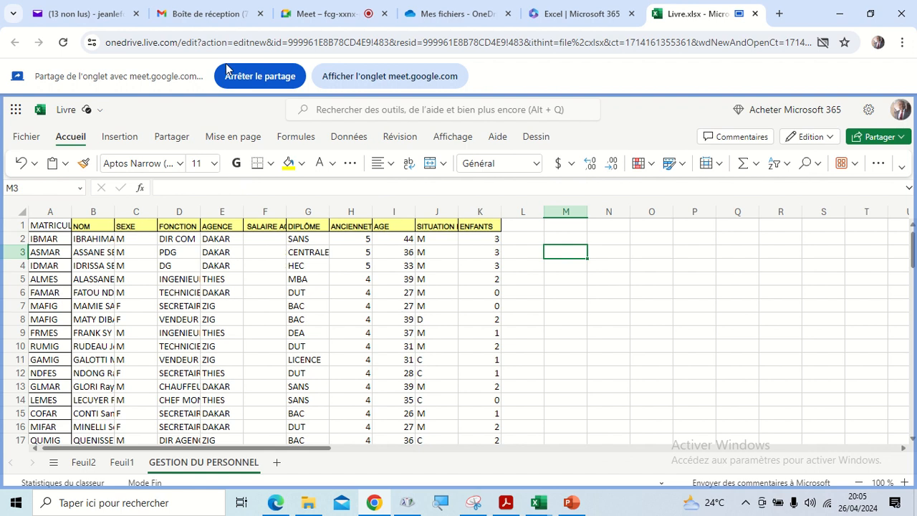
Switch to OneDrive and look through the Mes fichiers list for the ATELIER EXCEL DU 26 AVRIL 24 workbook.
{"action": "left_click", "coordinate": [428, 13]}
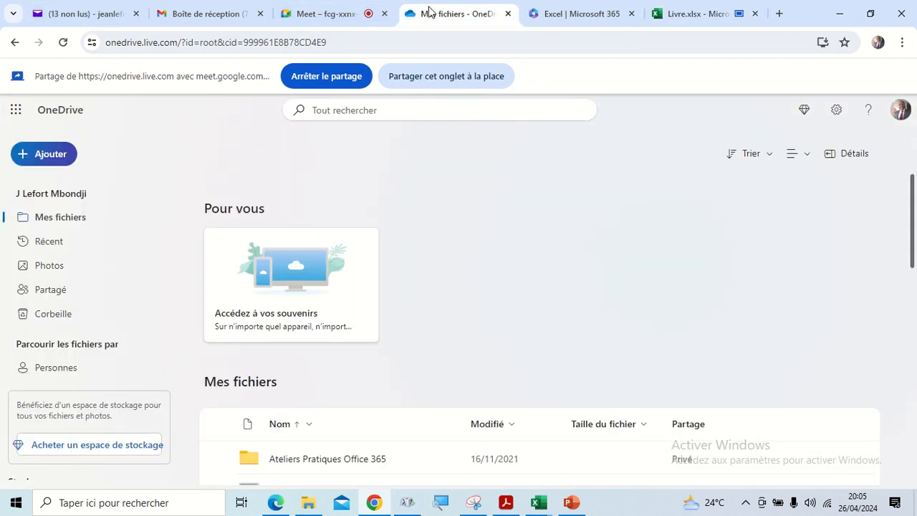
{"action": "scroll", "coordinate": [282, 278], "scroll_direction": "down", "scroll_amount": 5}
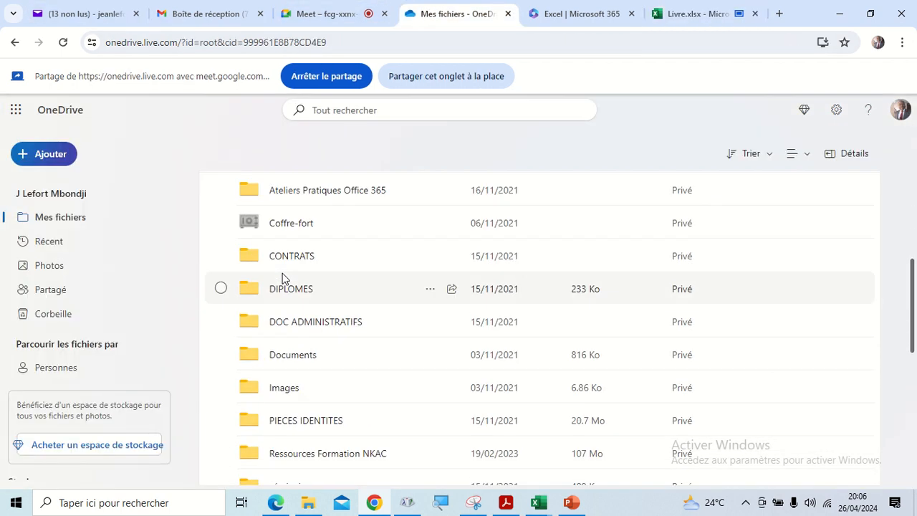
{"action": "scroll", "coordinate": [381, 248], "scroll_direction": "down", "scroll_amount": 3}
{"action": "scroll", "coordinate": [381, 248], "scroll_direction": "down", "scroll_amount": 3}
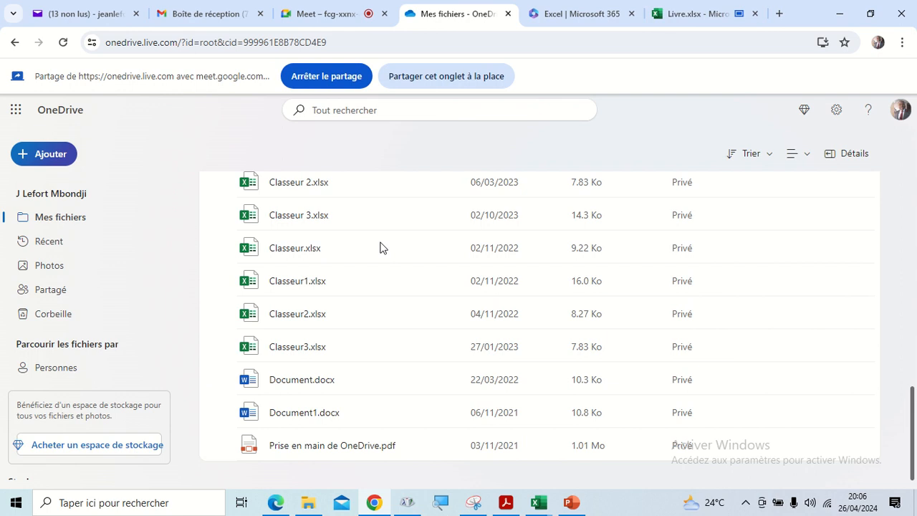
{"action": "scroll", "coordinate": [376, 293], "scroll_direction": "up", "scroll_amount": 1}
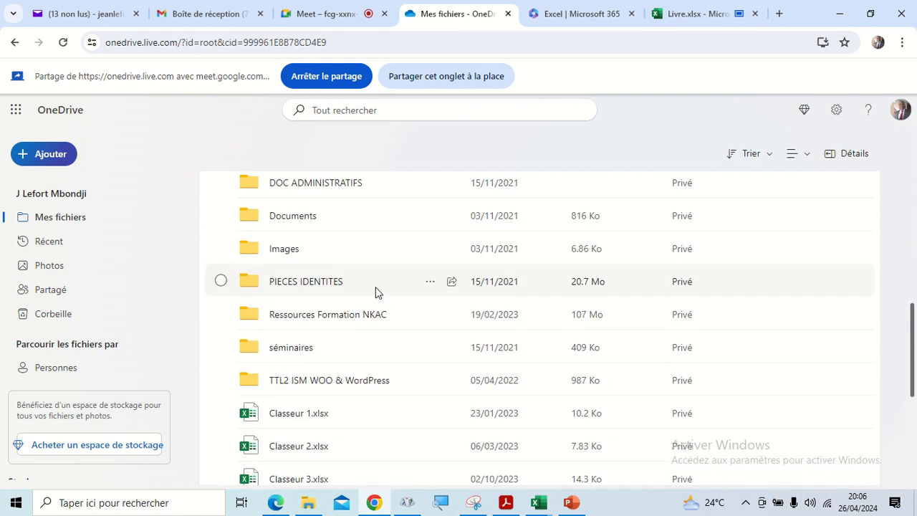
{"action": "scroll", "coordinate": [375, 293], "scroll_direction": "up", "scroll_amount": 6}
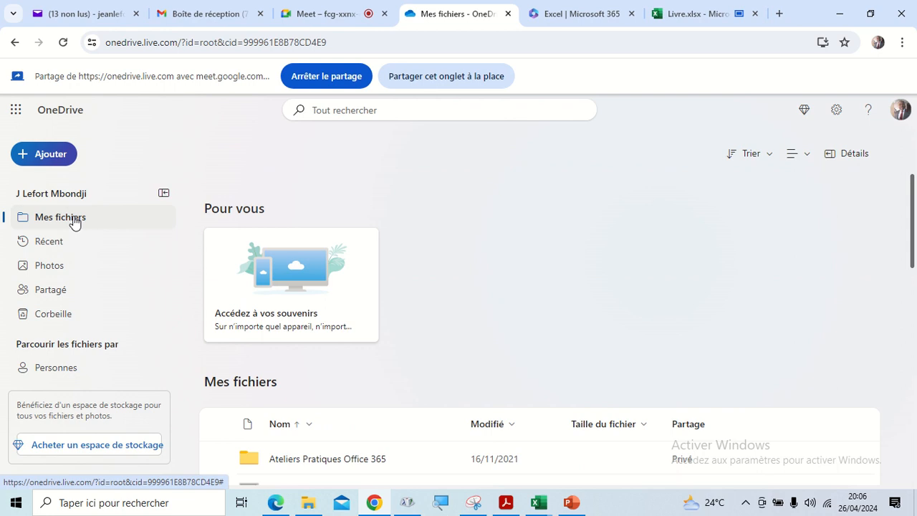
{"action": "scroll", "coordinate": [437, 322], "scroll_direction": "down", "scroll_amount": 4}
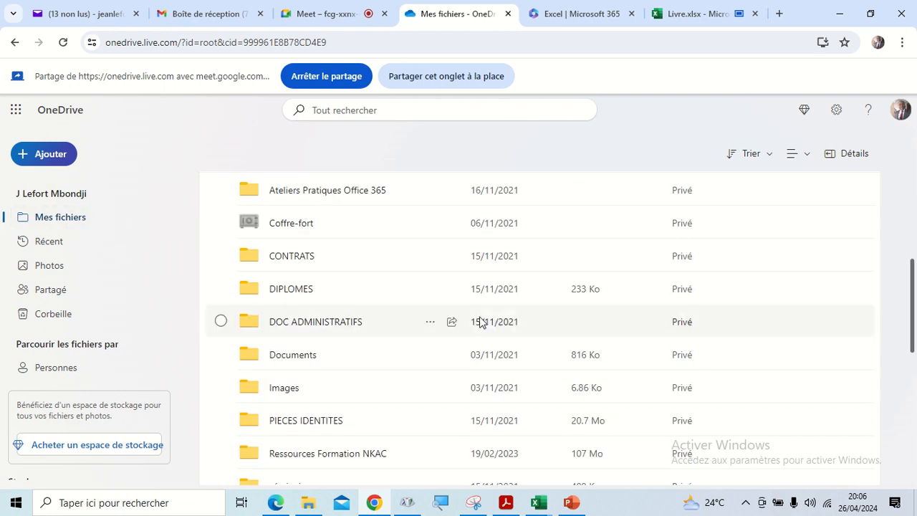
{"action": "scroll", "coordinate": [469, 290], "scroll_direction": "down", "scroll_amount": 4}
{"action": "scroll", "coordinate": [469, 290], "scroll_direction": "up", "scroll_amount": 2}
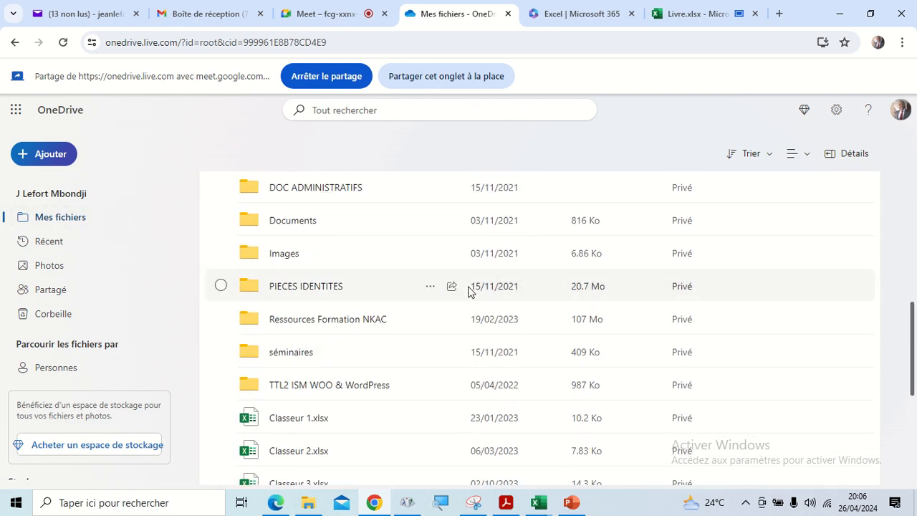
{"action": "scroll", "coordinate": [469, 290], "scroll_direction": "down", "scroll_amount": 4}
{"action": "scroll", "coordinate": [469, 291], "scroll_direction": "up", "scroll_amount": 2}
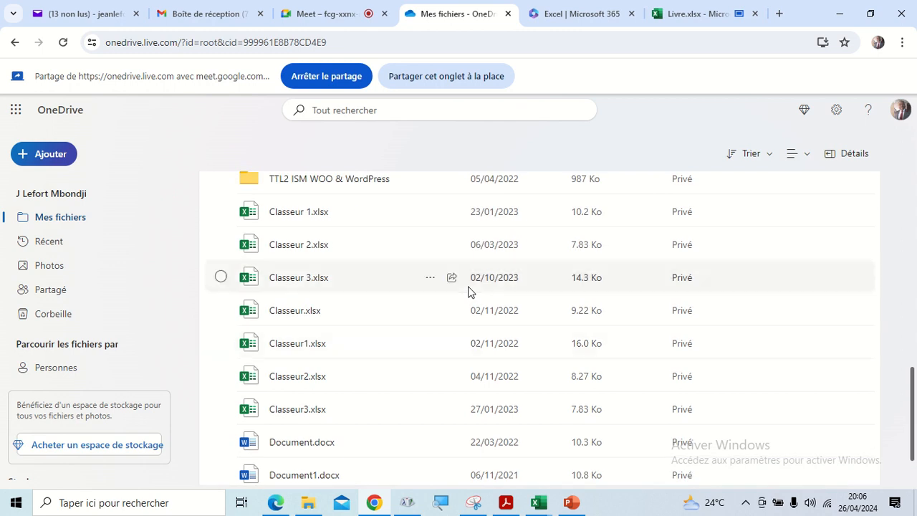
{"action": "scroll", "coordinate": [469, 290], "scroll_direction": "down", "scroll_amount": 3}
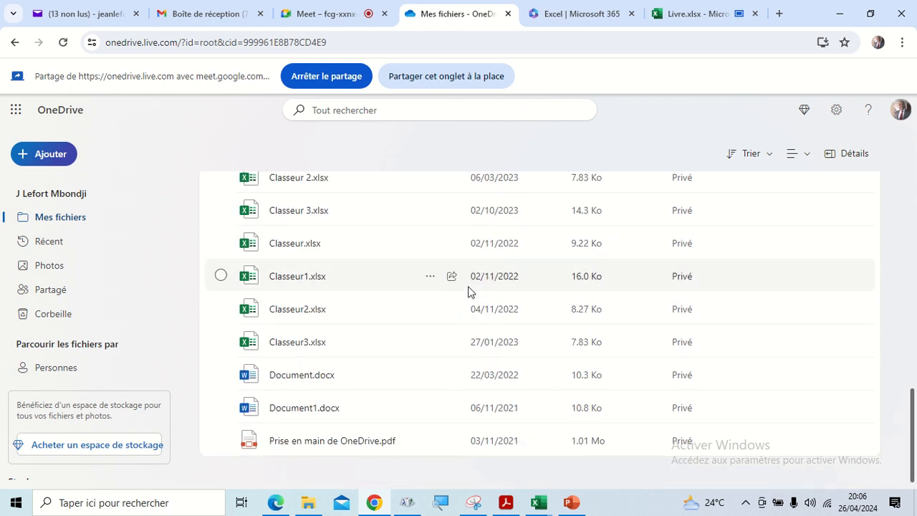
{"action": "scroll", "coordinate": [532, 370], "scroll_direction": "up", "scroll_amount": 2}
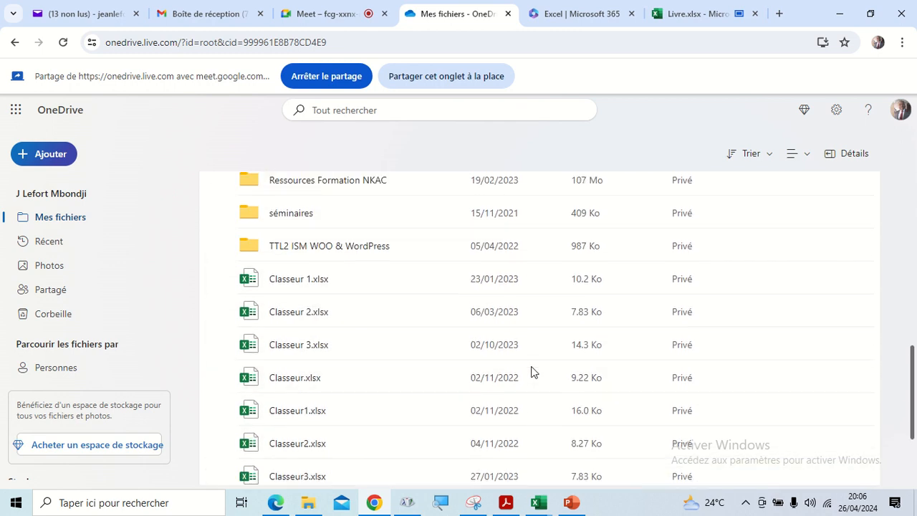
{"action": "scroll", "coordinate": [533, 370], "scroll_direction": "down", "scroll_amount": 3}
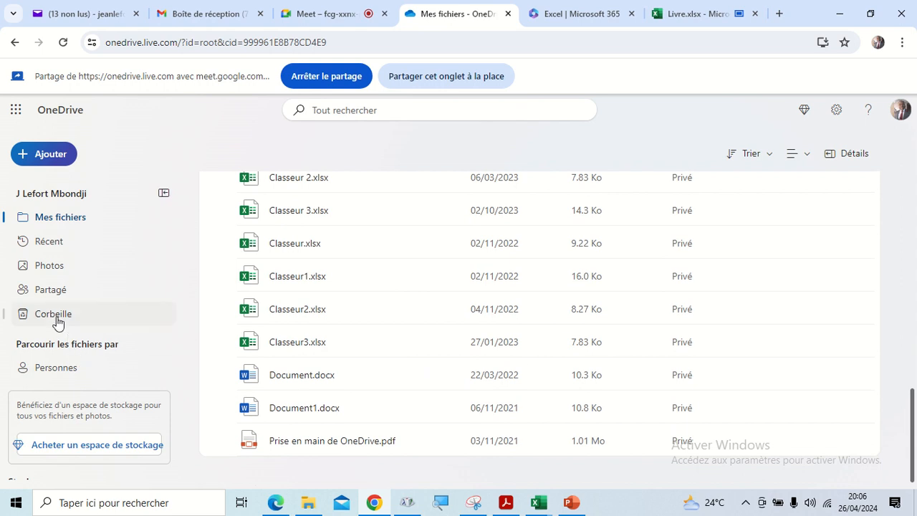
Look through the Récent and Photos sections of OneDrive for the workshop workbook, dismissing the Photos welcome message.
{"action": "left_click", "coordinate": [51, 243]}
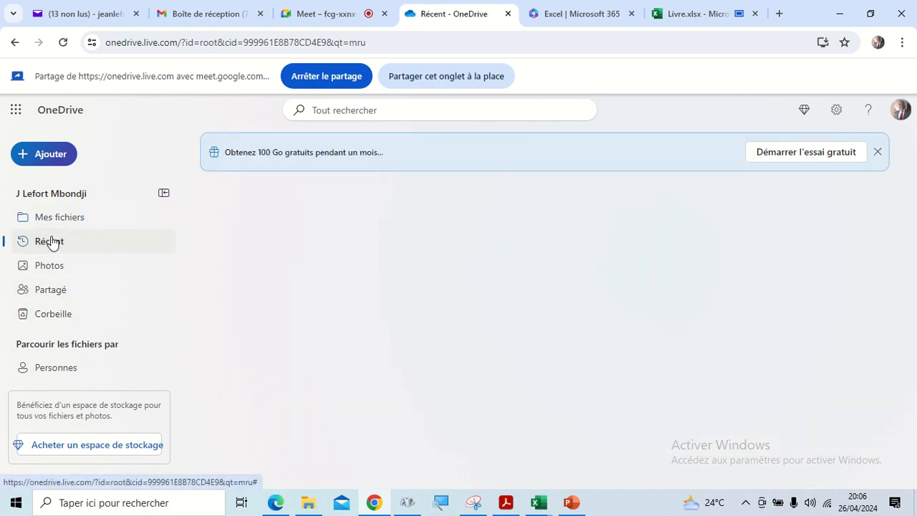
{"action": "left_click", "coordinate": [50, 266]}
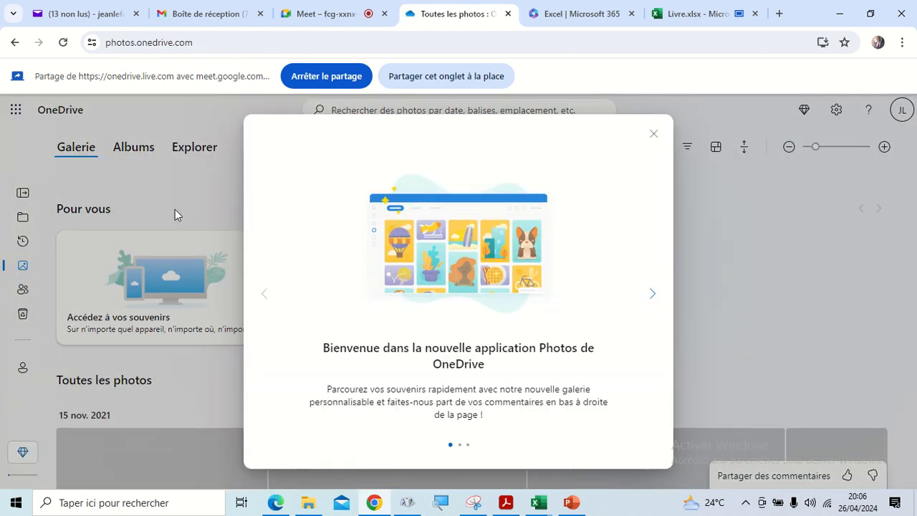
{"action": "left_click", "coordinate": [655, 134]}
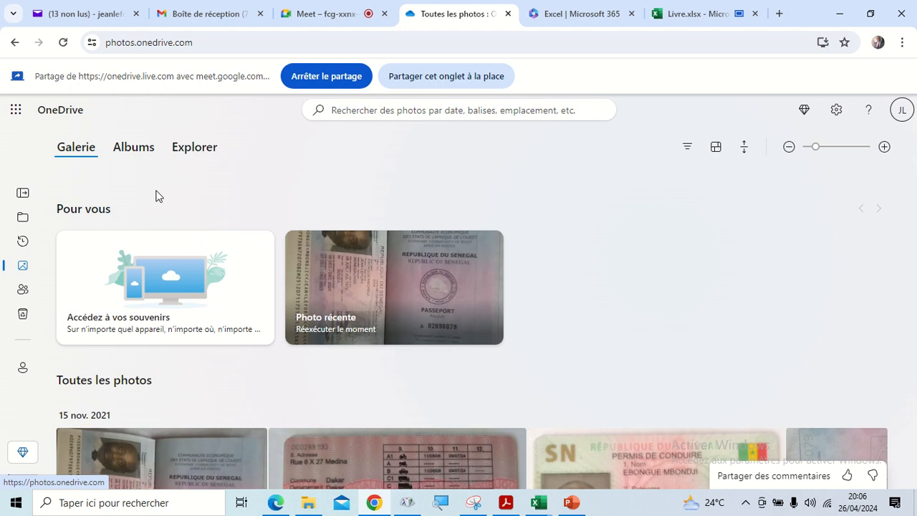
{"action": "scroll", "coordinate": [174, 246], "scroll_direction": "down", "scroll_amount": 3}
{"action": "scroll", "coordinate": [175, 242], "scroll_direction": "up", "scroll_amount": 3}
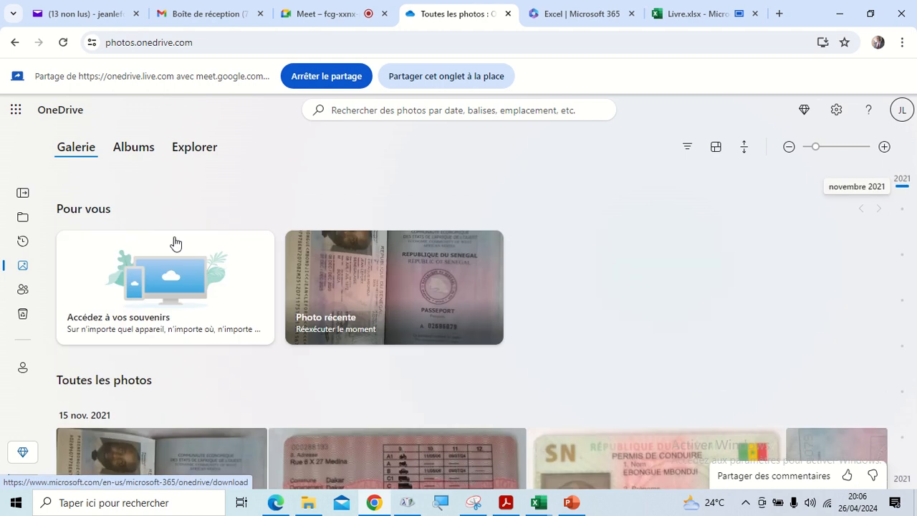
Open Excel online from the OneDrive app launcher and look through the recently opened workbooks for ATELIER EXCEL DU 26 AVRIL 24.
{"action": "left_click", "coordinate": [17, 114]}
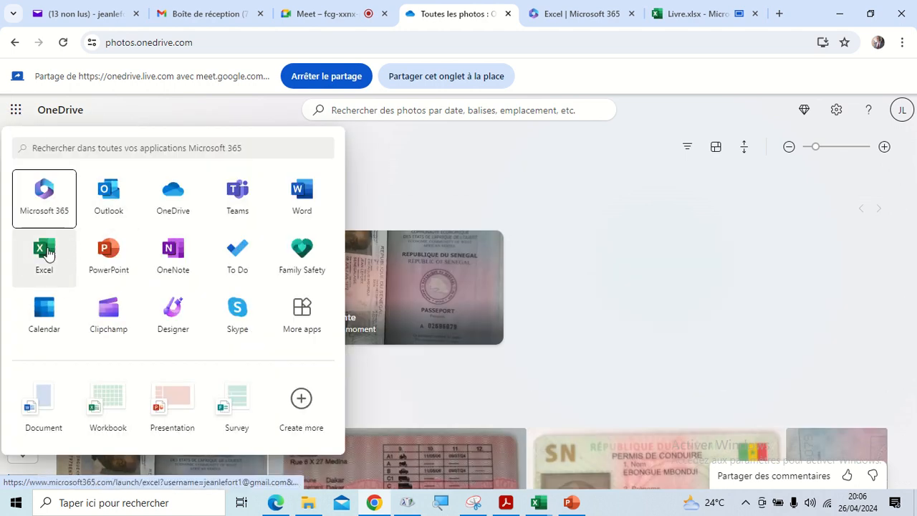
{"action": "left_click", "coordinate": [44, 251]}
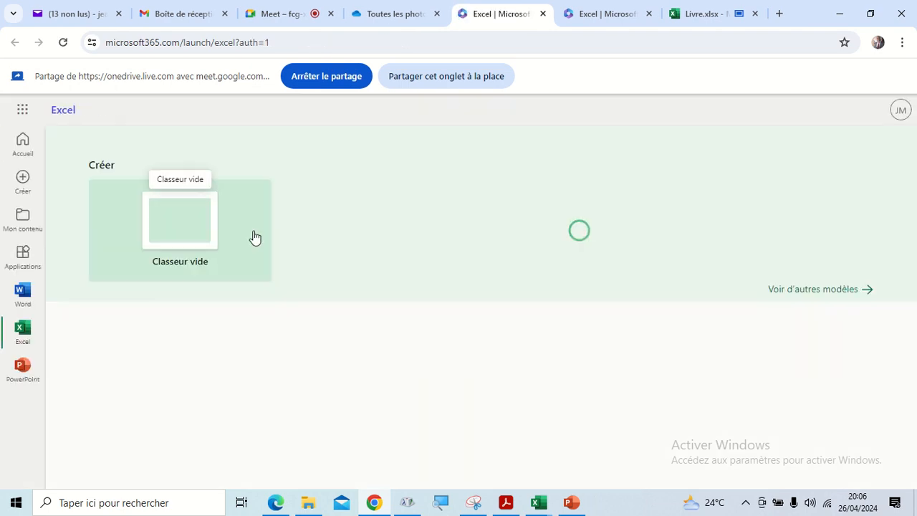
{"action": "scroll", "coordinate": [384, 264], "scroll_direction": "down", "scroll_amount": 3}
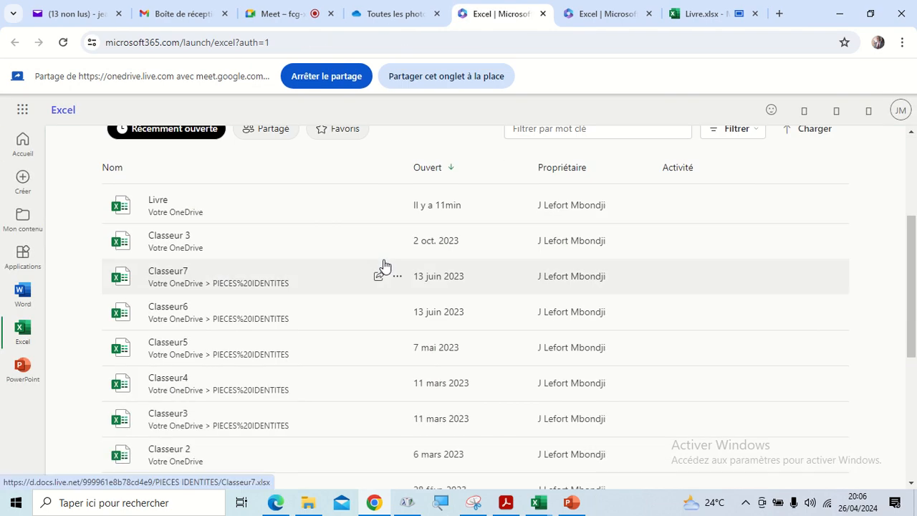
{"action": "scroll", "coordinate": [384, 265], "scroll_direction": "down", "scroll_amount": 5}
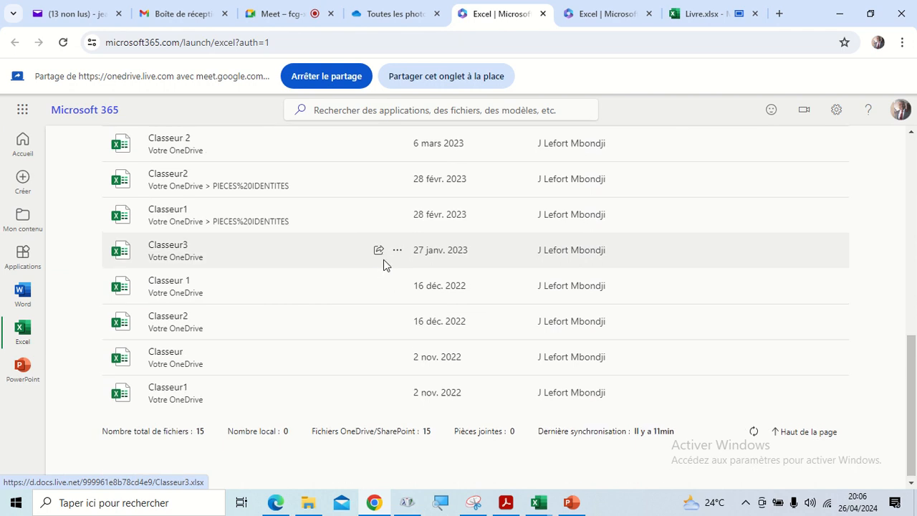
{"action": "scroll", "coordinate": [384, 265], "scroll_direction": "up", "scroll_amount": 10}
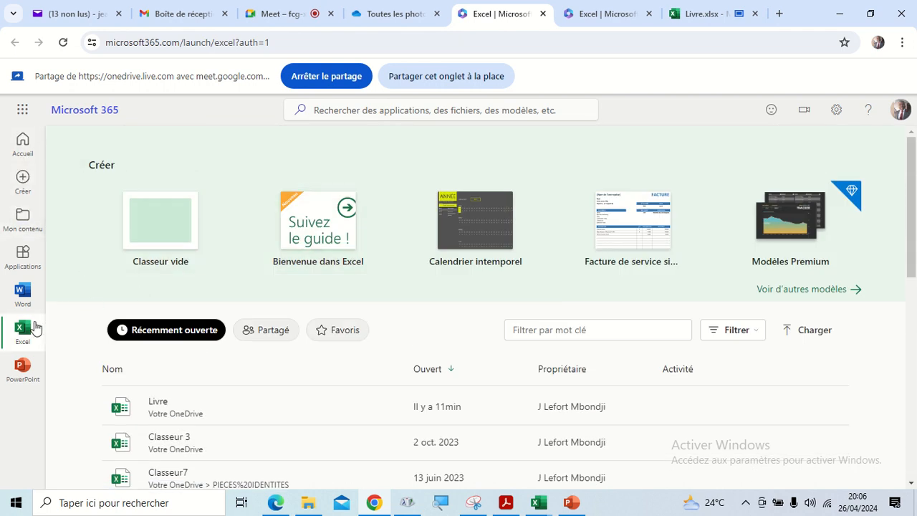
{"action": "left_click", "coordinate": [32, 328]}
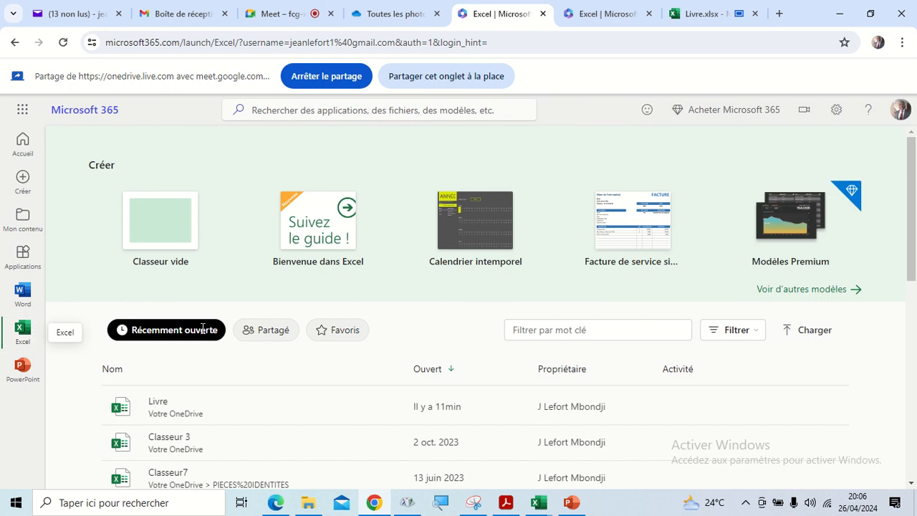
{"action": "scroll", "coordinate": [196, 376], "scroll_direction": "down", "scroll_amount": 4}
{"action": "scroll", "coordinate": [203, 359], "scroll_direction": "down", "scroll_amount": 4}
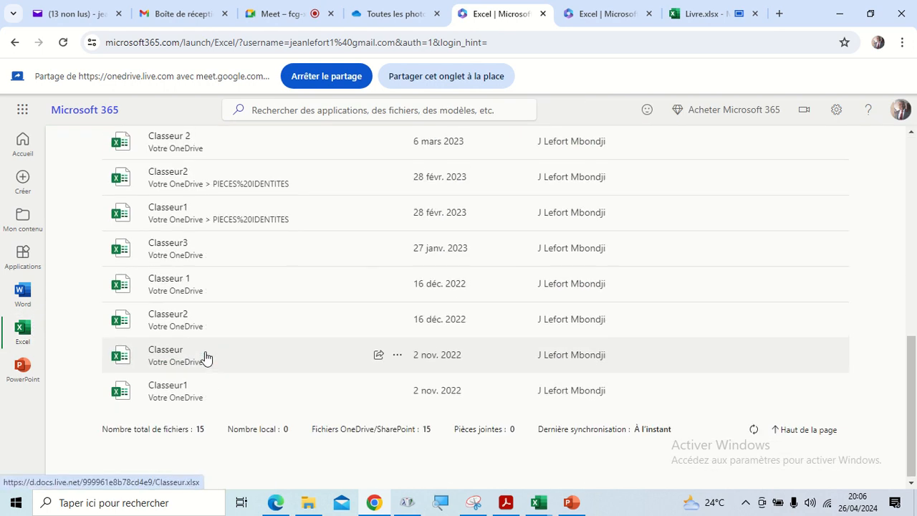
{"action": "scroll", "coordinate": [207, 349], "scroll_direction": "up", "scroll_amount": 10}
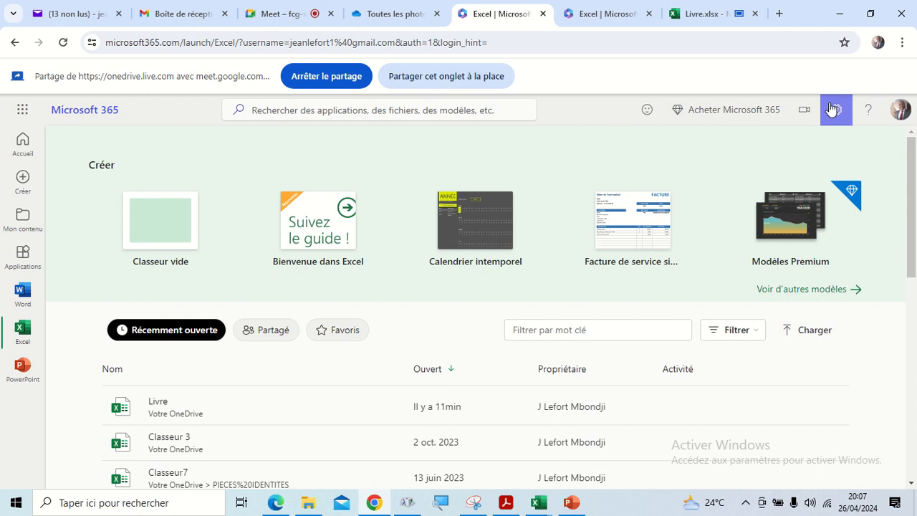
{"action": "scroll", "coordinate": [333, 277], "scroll_direction": "down", "scroll_amount": 5}
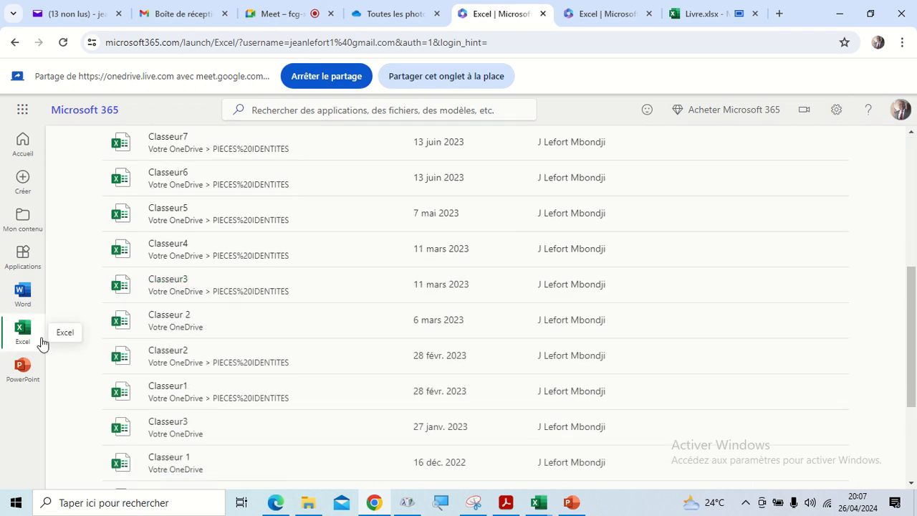
Switch to the desktop Excel workbook ATELIER EXCEL DU 26 AVRIL 24 and review the employee list on the GESTION PERSONNEL sheet.
{"action": "mouse_move", "coordinate": [544, 507]}
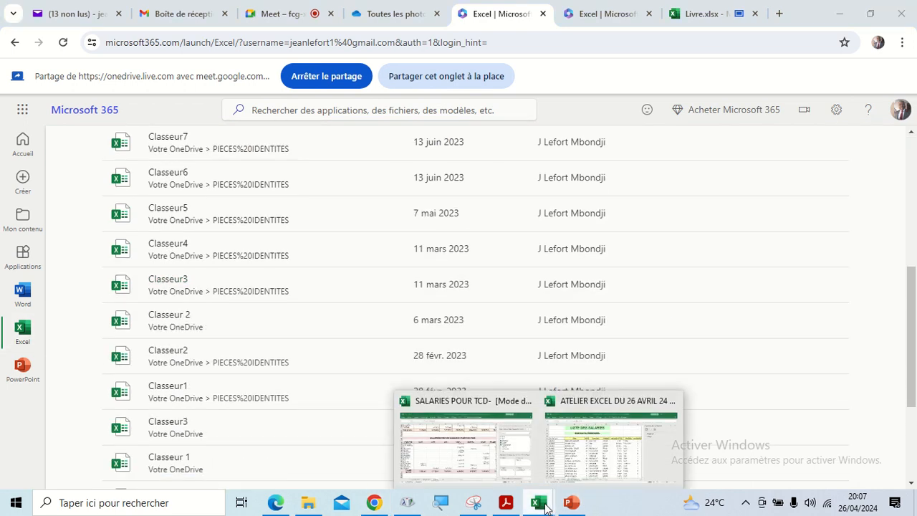
{"action": "left_click", "coordinate": [577, 448]}
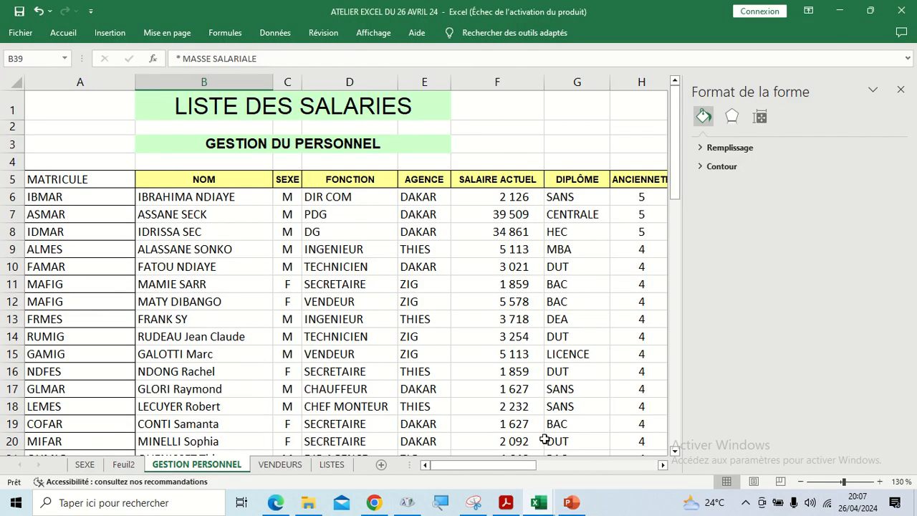
{"action": "left_click", "coordinate": [410, 228]}
{"action": "scroll", "coordinate": [404, 264], "scroll_direction": "down", "scroll_amount": 5}
{"action": "scroll", "coordinate": [403, 264], "scroll_direction": "up", "scroll_amount": 5}
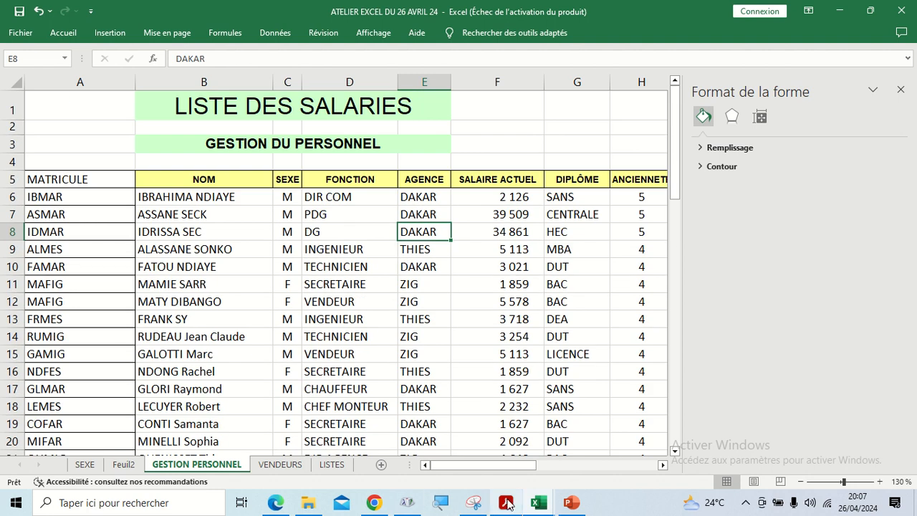
Switch to Acrobat Reader and close it with the TP 04 document, select cell D11 in the desktop workbook, and return to Chrome.
{"action": "mouse_move", "coordinate": [541, 504]}
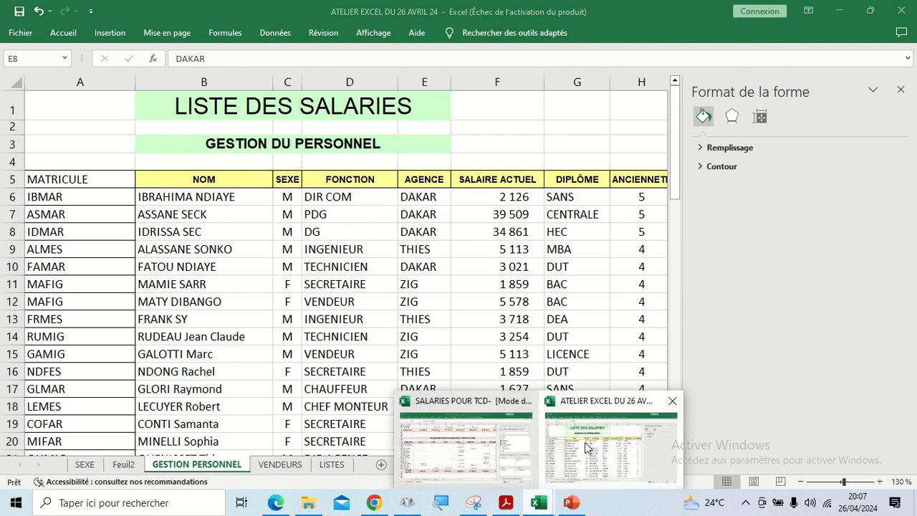
{"action": "left_click", "coordinate": [506, 503]}
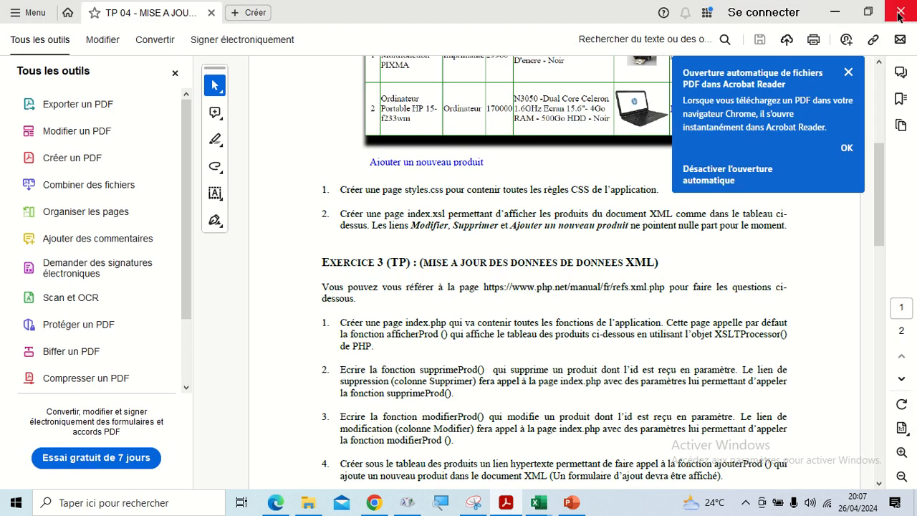
{"action": "left_click", "coordinate": [897, 12]}
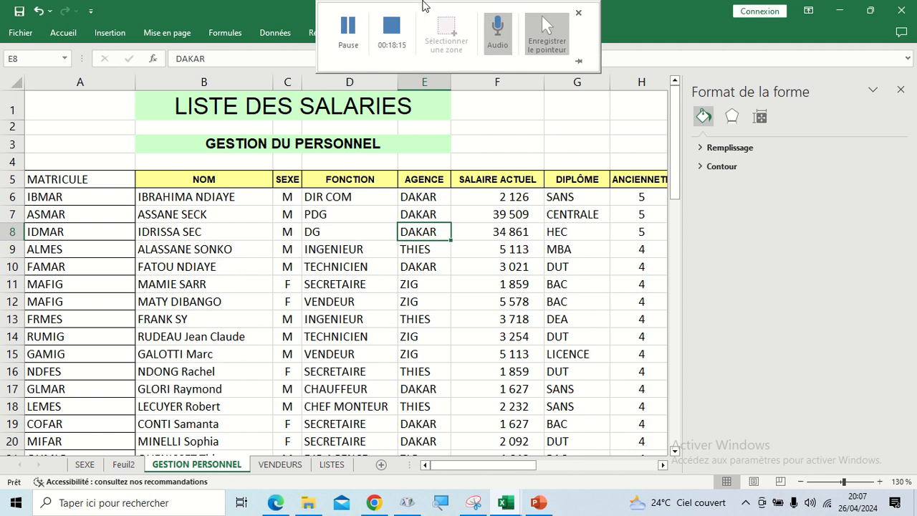
{"action": "left_click", "coordinate": [336, 285]}
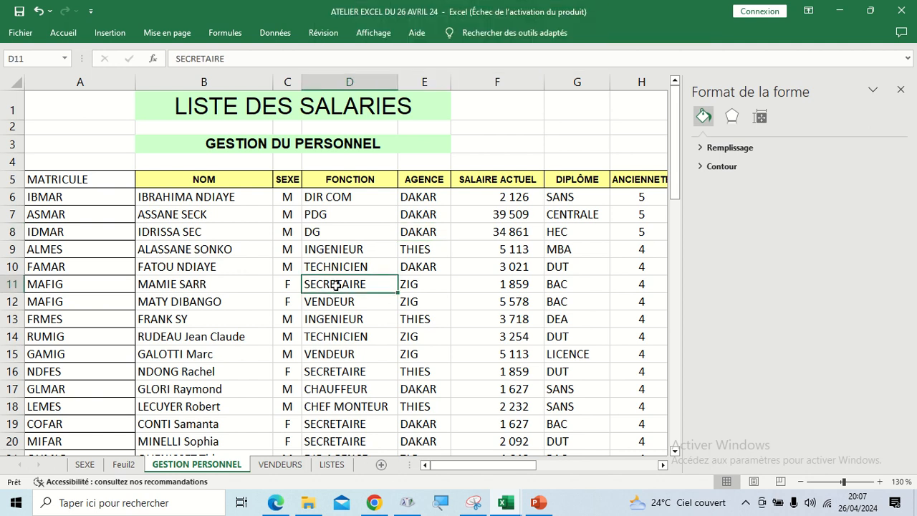
{"action": "left_click", "coordinate": [374, 502]}
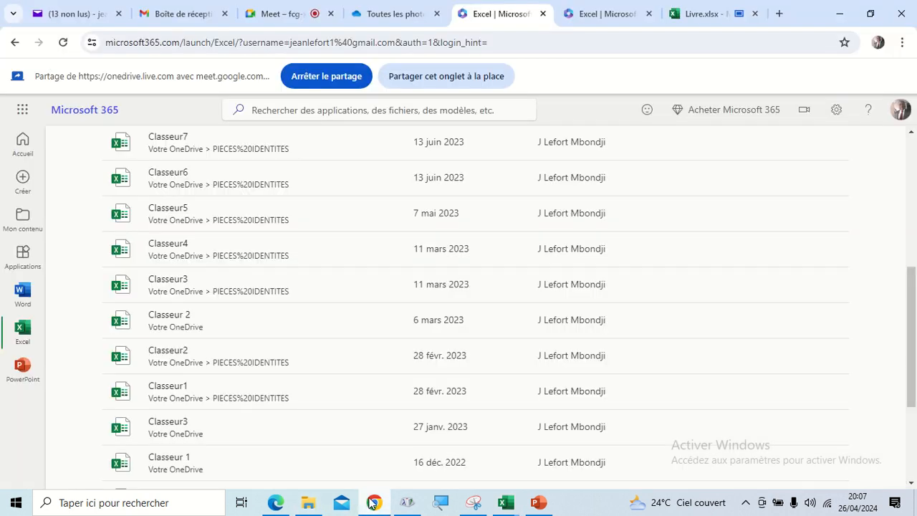
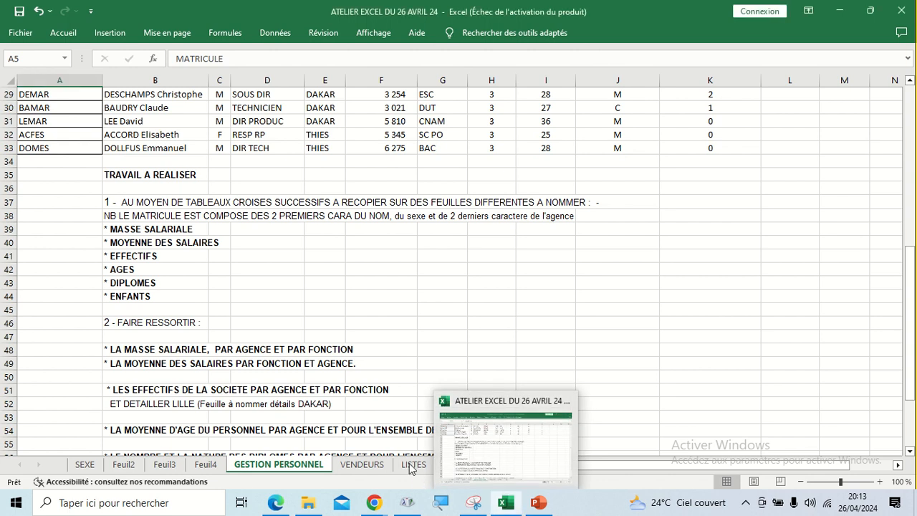
Examine the VENDEURS sheet and the LISTE DES SALARIES table on the GESTION PERSONNEL sheet of the desktop workbook.
{"action": "left_click", "coordinate": [364, 464]}
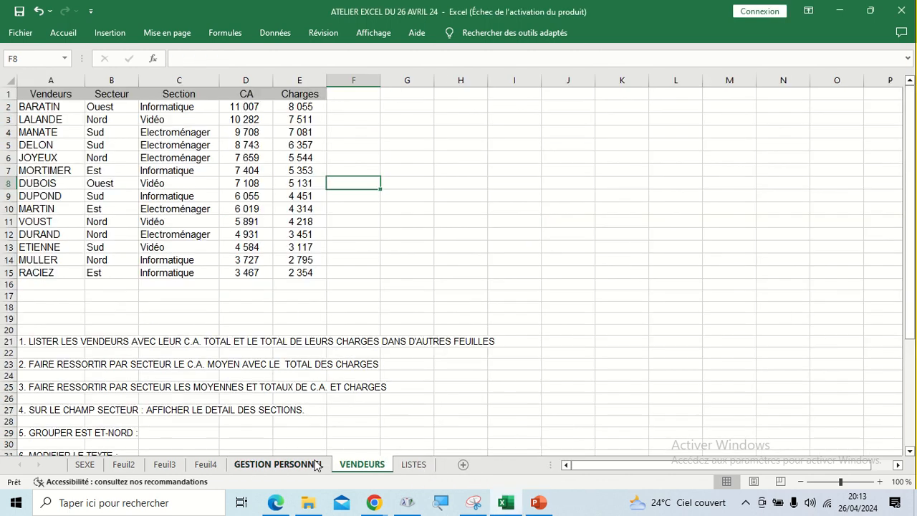
{"action": "left_click", "coordinate": [278, 465]}
{"action": "scroll", "coordinate": [359, 322], "scroll_direction": "up", "scroll_amount": 10}
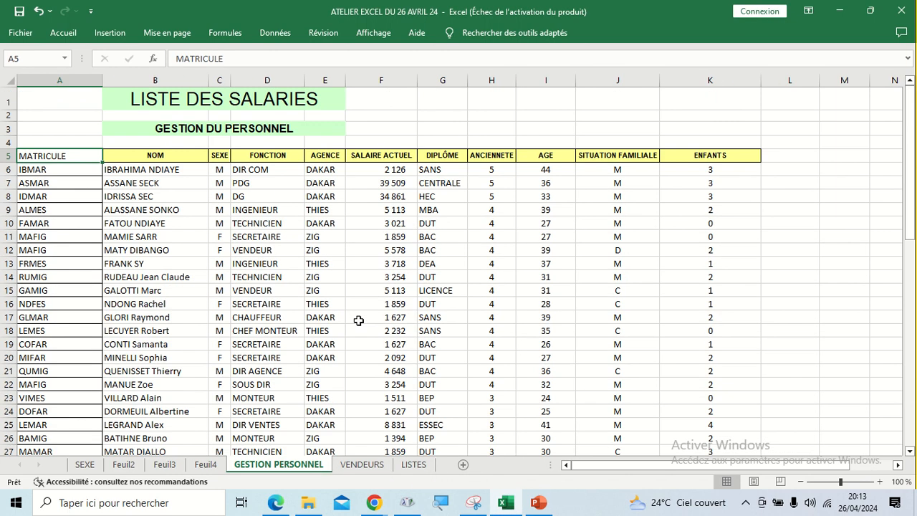
{"action": "scroll", "coordinate": [122, 208], "scroll_direction": "down", "scroll_amount": 2}
{"action": "scroll", "coordinate": [122, 207], "scroll_direction": "up", "scroll_amount": 2}
Insert a pivot table on a new worksheet from the GESTION PERSONNEL range A5:K33.
{"action": "left_click", "coordinate": [62, 197]}
{"action": "left_click", "coordinate": [64, 156]}
{"action": "left_click", "coordinate": [110, 32]}
{"action": "left_click", "coordinate": [29, 61]}
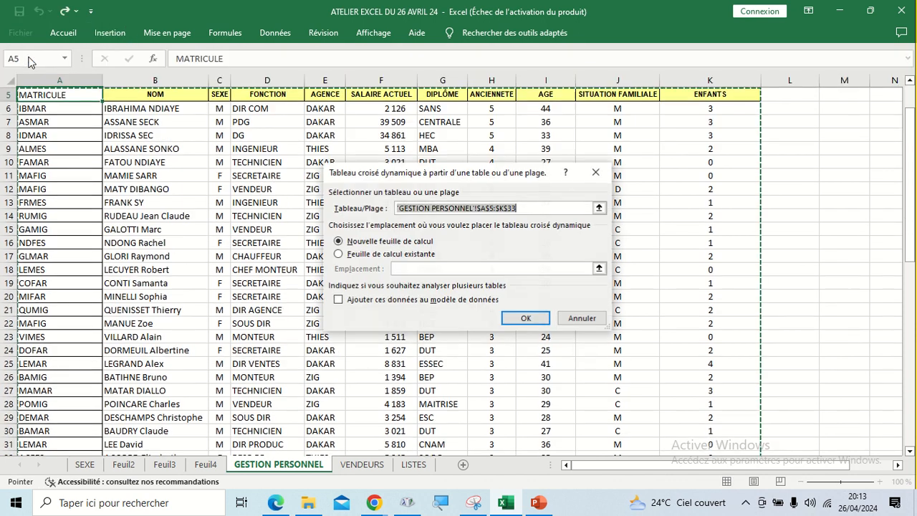
{"action": "left_click", "coordinate": [526, 317]}
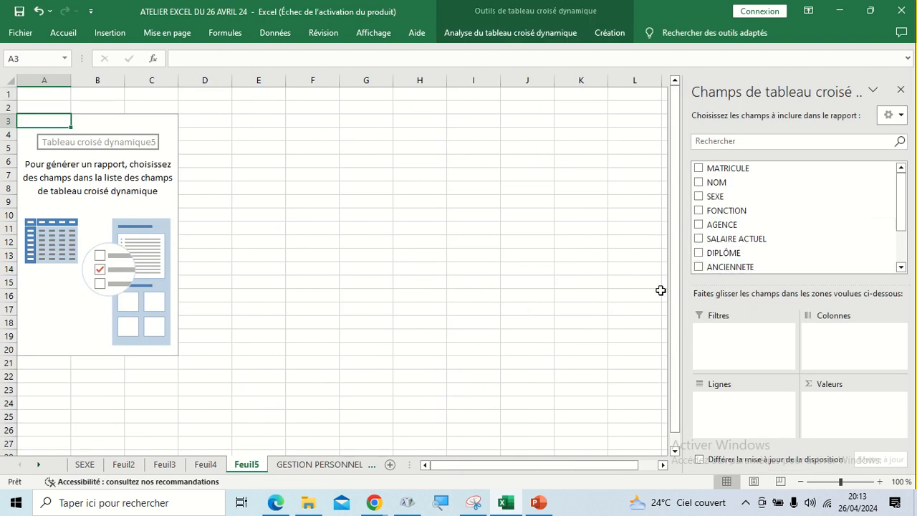
Add the AGE field to both the rows and the values of the pivot table.
{"action": "scroll", "coordinate": [720, 241], "scroll_direction": "down", "scroll_amount": 2}
{"action": "left_click_drag", "start_coordinate": [720, 224], "coordinate": [722, 422]}
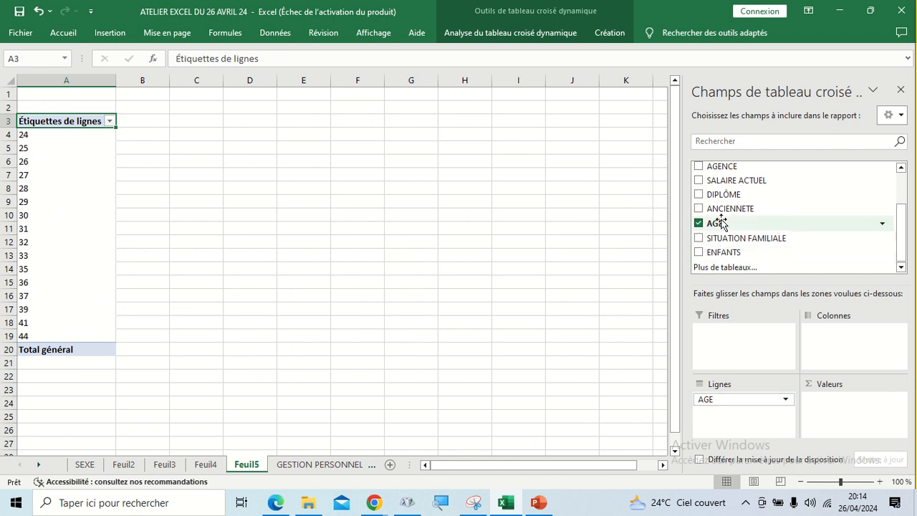
{"action": "left_click_drag", "start_coordinate": [720, 222], "coordinate": [852, 433]}
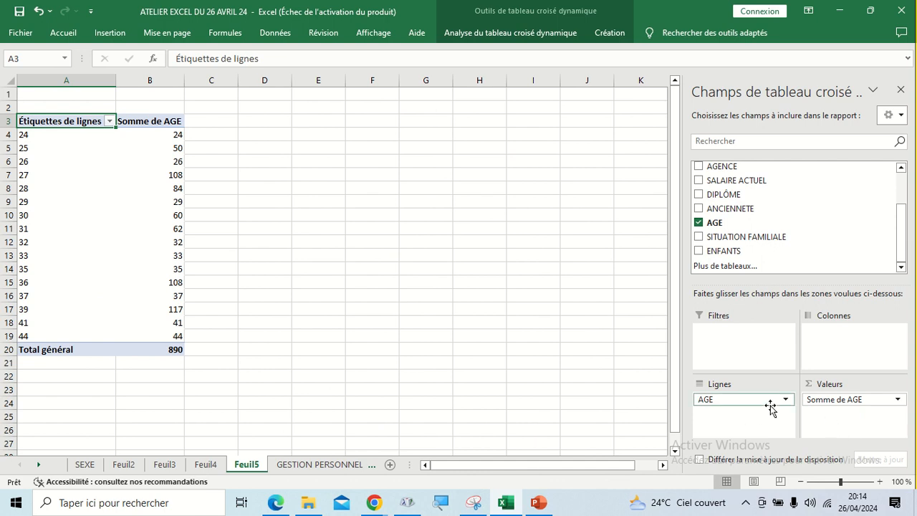
Change the calculation of the pivot table's AGE value field to Nombre.
{"action": "left_click", "coordinate": [897, 401]}
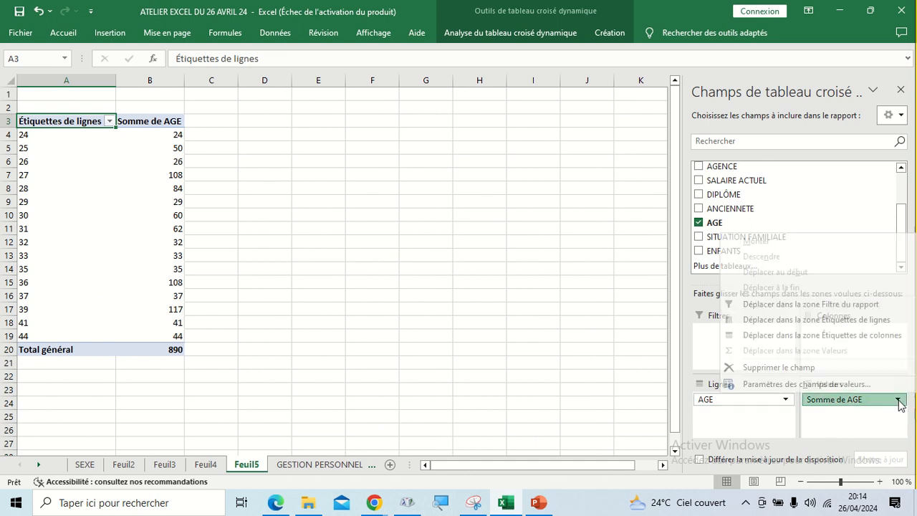
{"action": "left_click", "coordinate": [784, 385]}
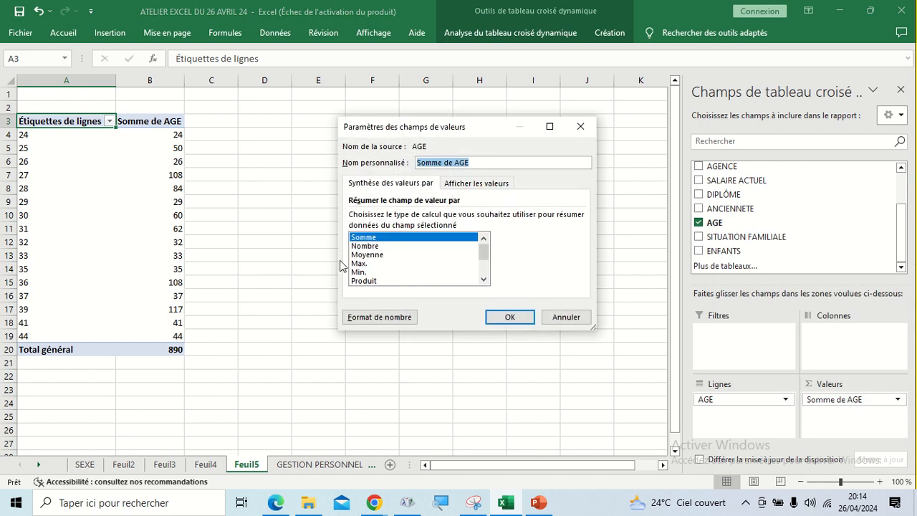
{"action": "left_click", "coordinate": [365, 245]}
{"action": "left_click", "coordinate": [509, 317]}
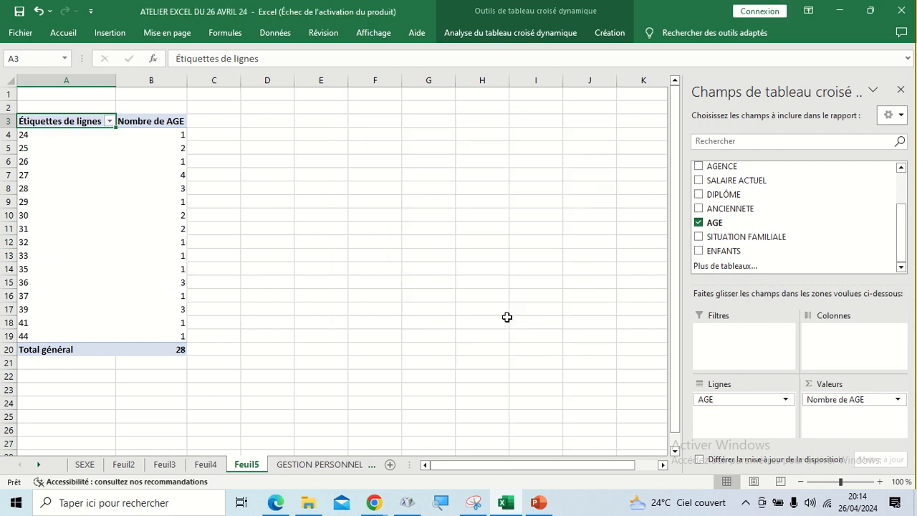
Group the pivot table's age row labels from 24 to 44 in intervals of 5.
{"action": "left_click", "coordinate": [71, 190]}
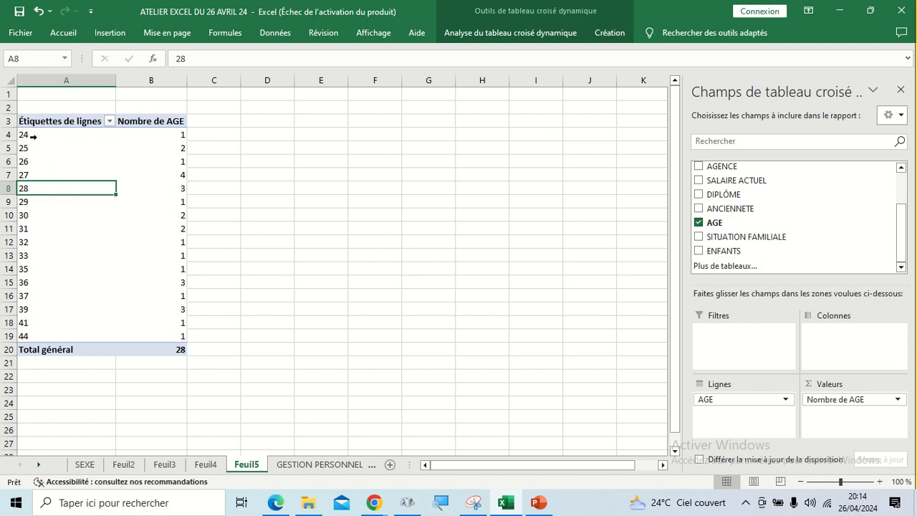
{"action": "left_click", "coordinate": [62, 164]}
{"action": "right_click", "coordinate": [62, 162]}
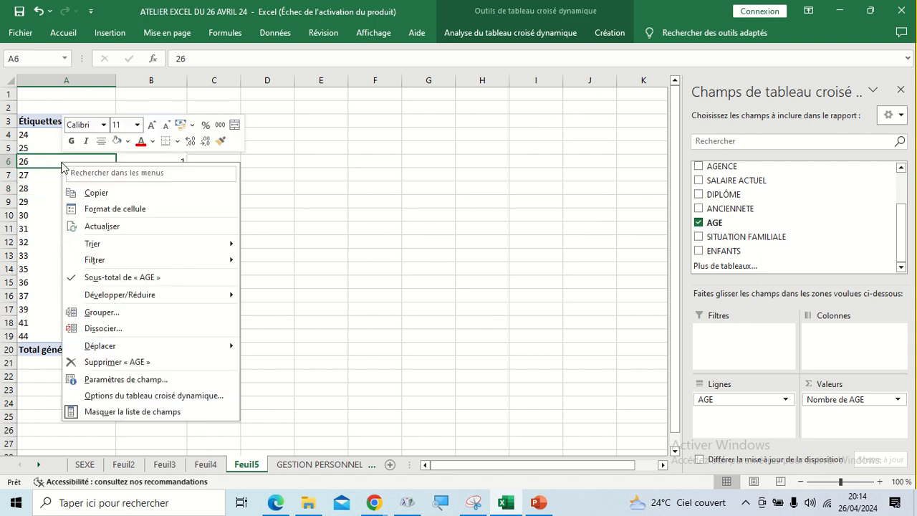
{"action": "left_click", "coordinate": [123, 318]}
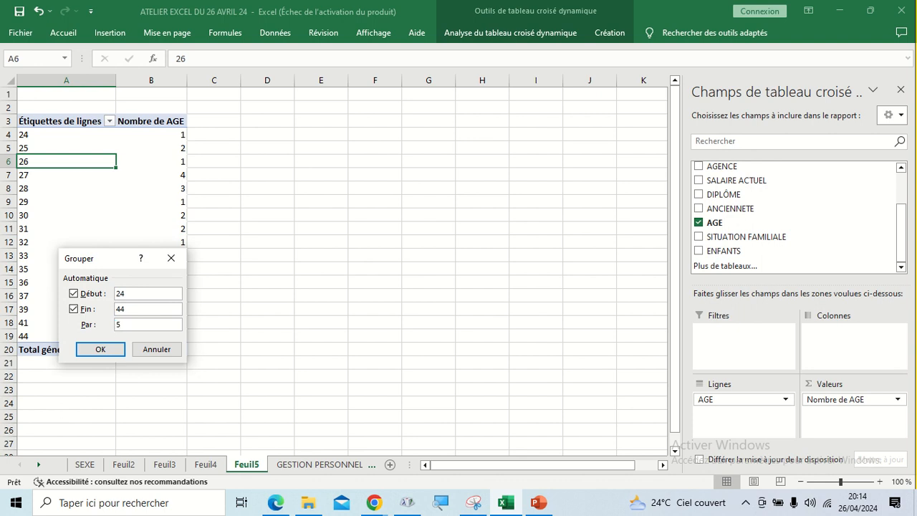
{"action": "left_click", "coordinate": [104, 349]}
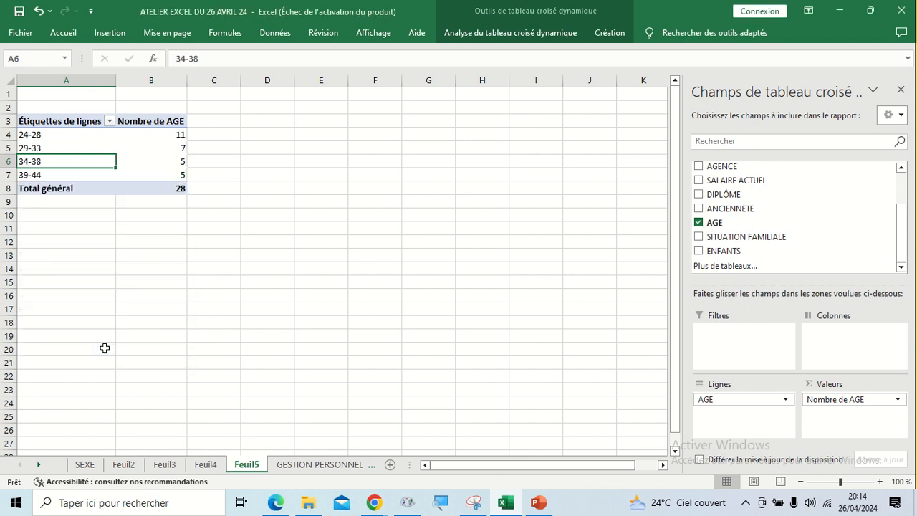
Insert a 2D line pivot chart with markers based on the age-group pivot table.
{"action": "left_click", "coordinate": [273, 214]}
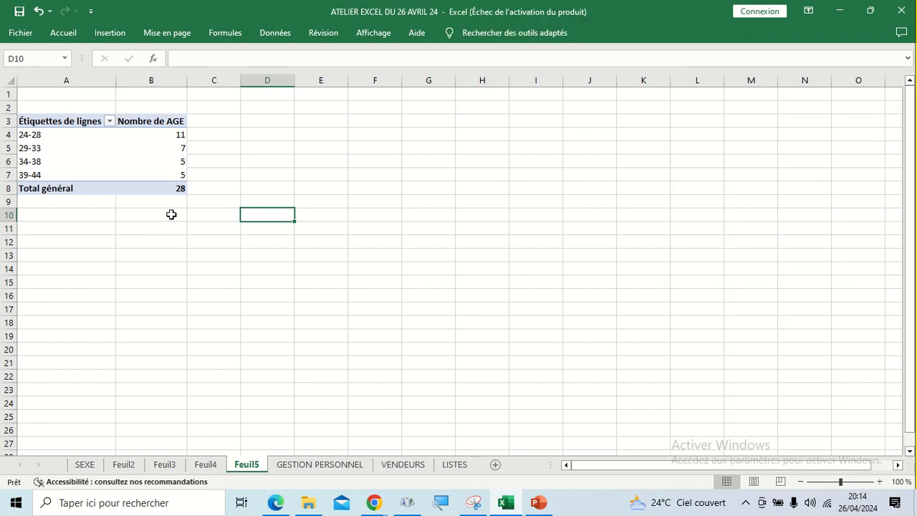
{"action": "left_click", "coordinate": [48, 139]}
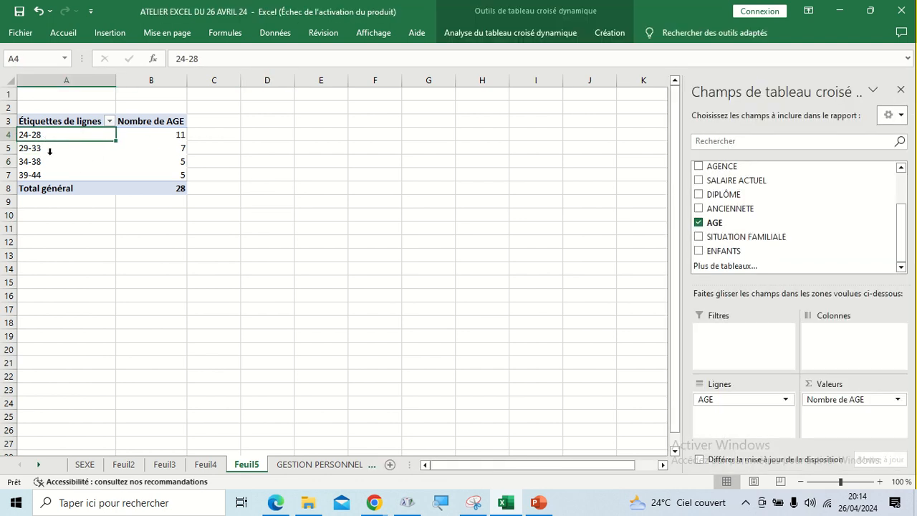
{"action": "left_click", "coordinate": [129, 149]}
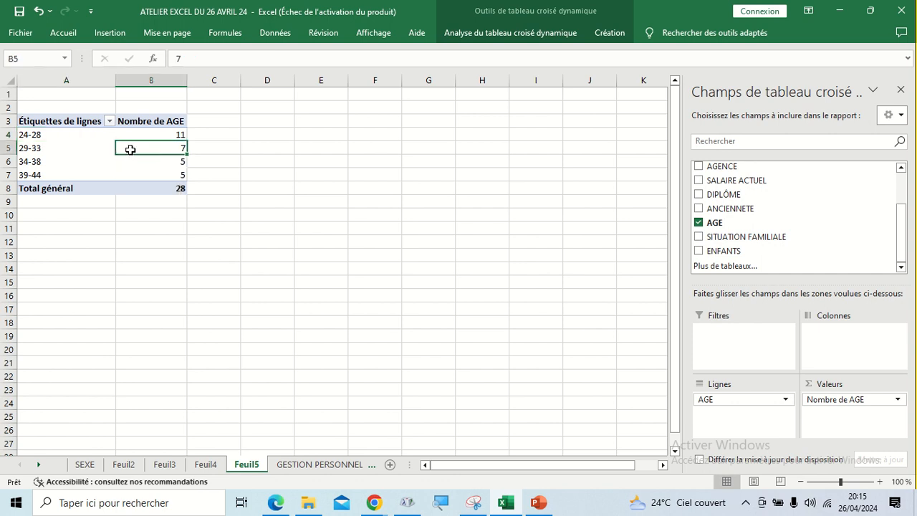
{"action": "left_click", "coordinate": [121, 35]}
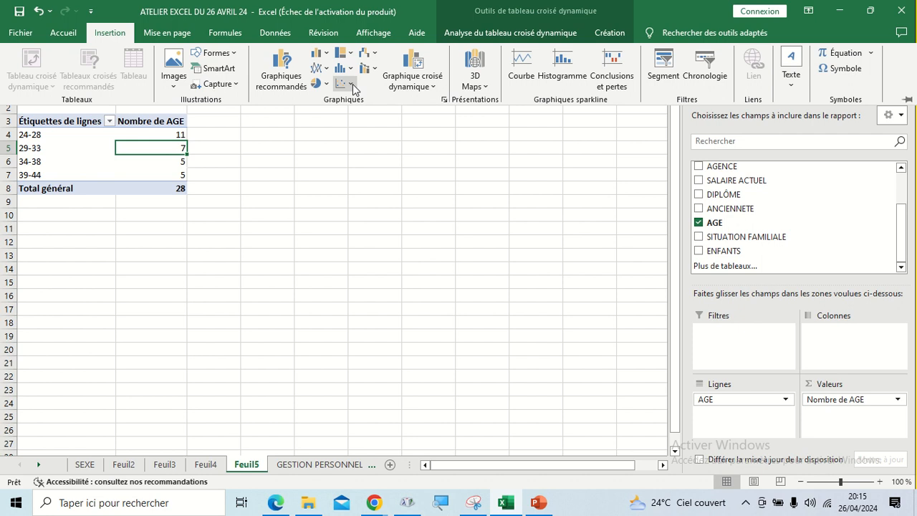
{"action": "left_click", "coordinate": [352, 84]}
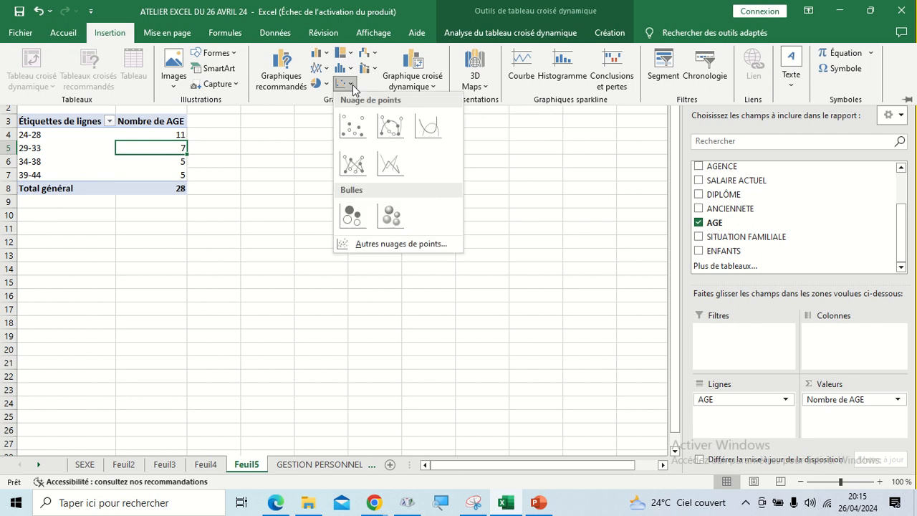
{"action": "left_click", "coordinate": [352, 85]}
{"action": "left_click", "coordinate": [324, 69]}
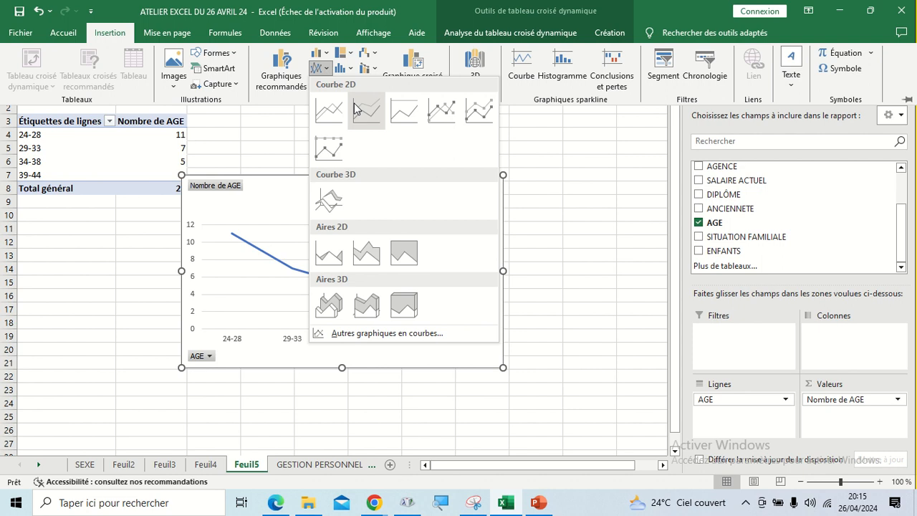
{"action": "left_click", "coordinate": [451, 109]}
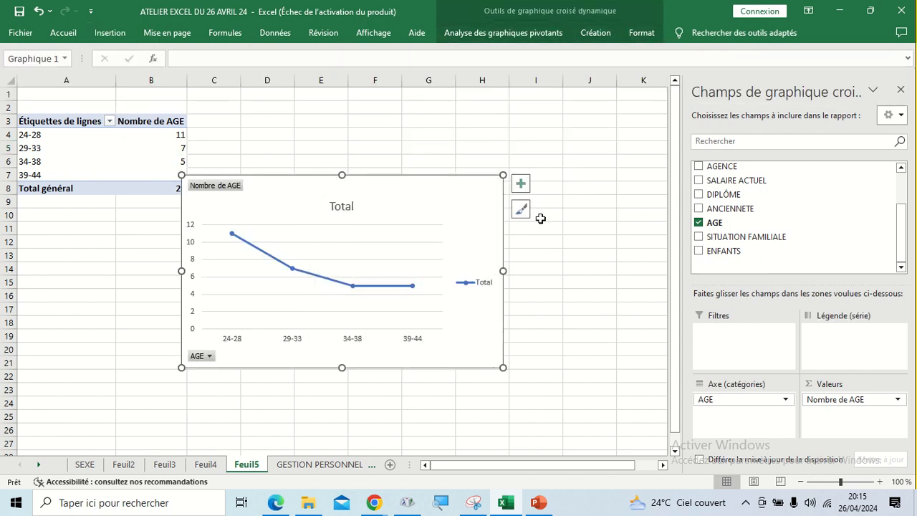
Delete the pivot chart's legend and place the chart beside the pivot table, starting around column D near row 2.
{"action": "left_click", "coordinate": [477, 279]}
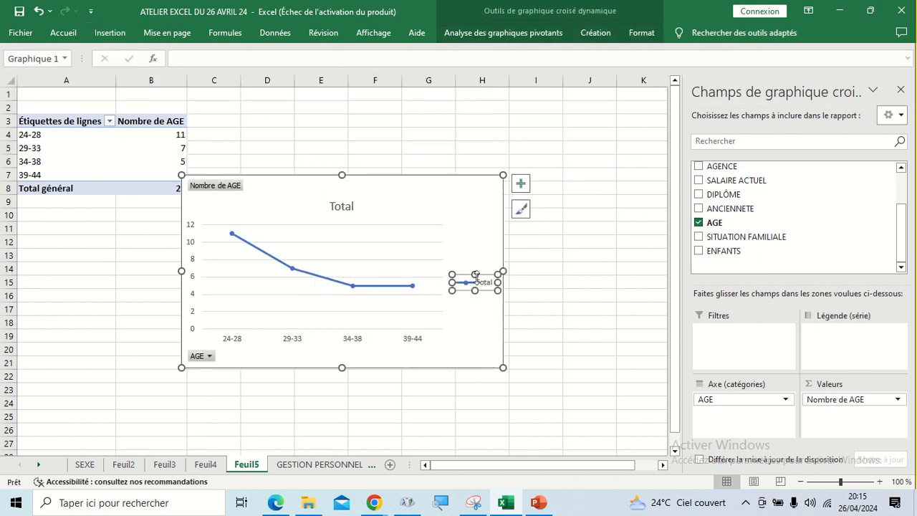
{"action": "key", "text": "Delete"}
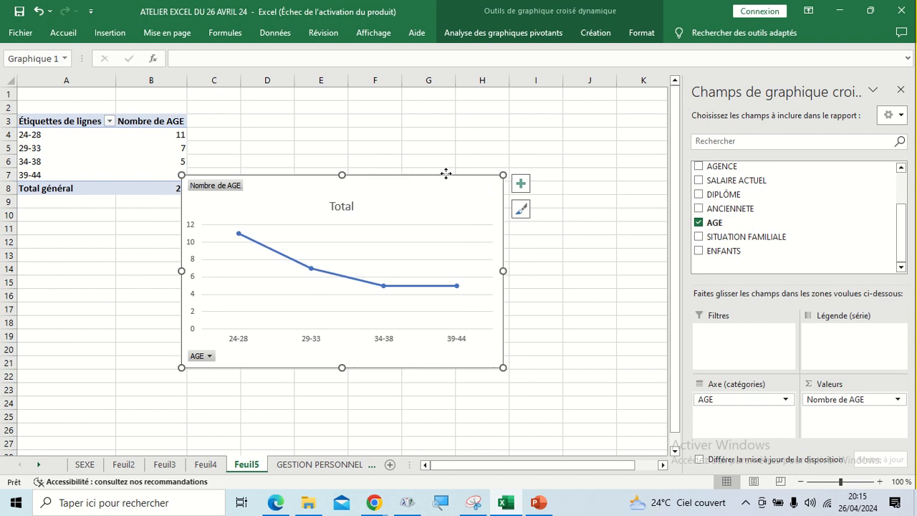
{"action": "left_click_drag", "start_coordinate": [445, 173], "coordinate": [509, 121]}
{"action": "left_click", "coordinate": [510, 115]}
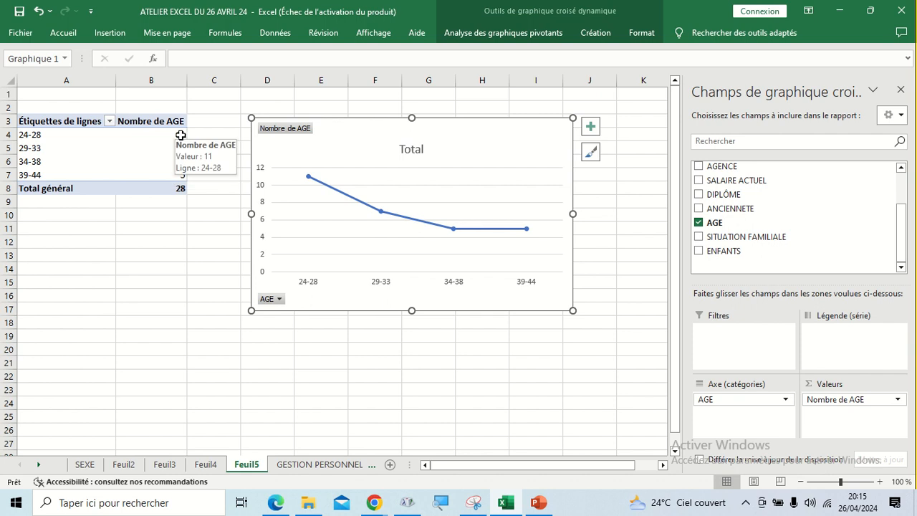
{"action": "left_click", "coordinate": [159, 269]}
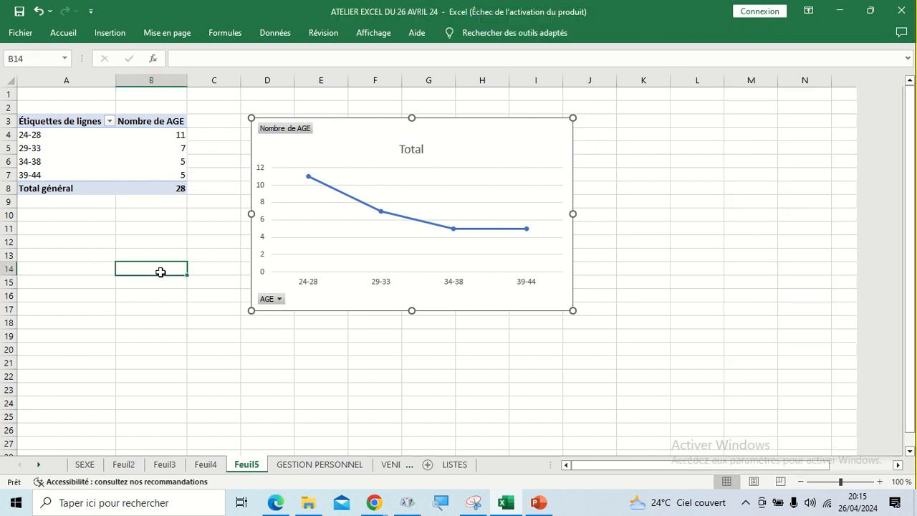
{"action": "left_click", "coordinate": [327, 119]}
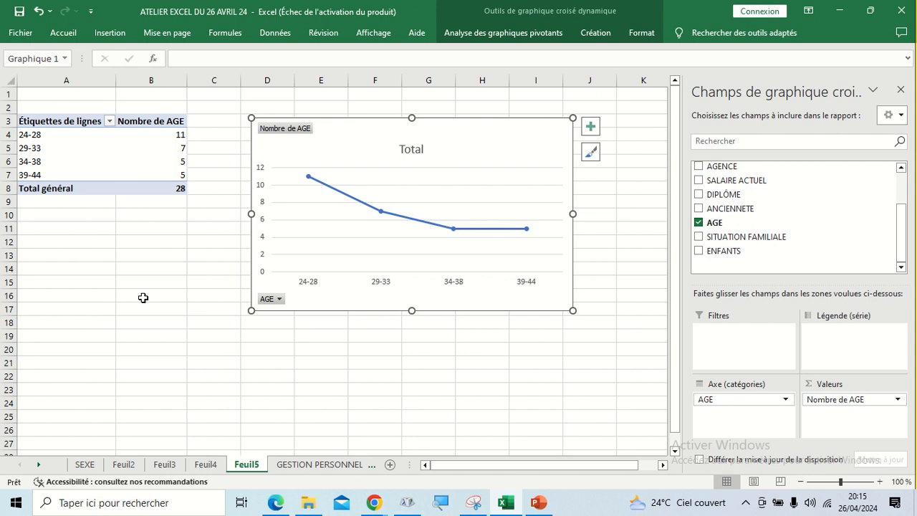
{"action": "left_click", "coordinate": [78, 151]}
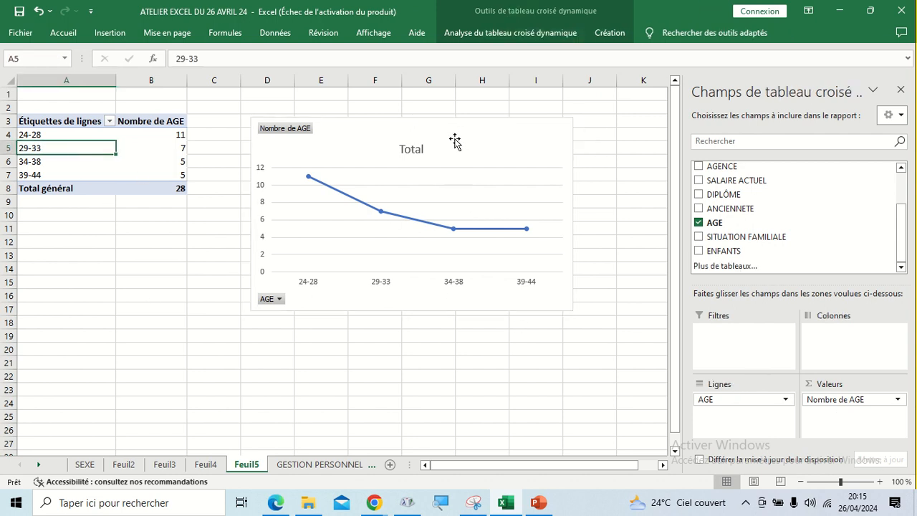
{"action": "left_click_drag", "start_coordinate": [454, 129], "coordinate": [454, 110]}
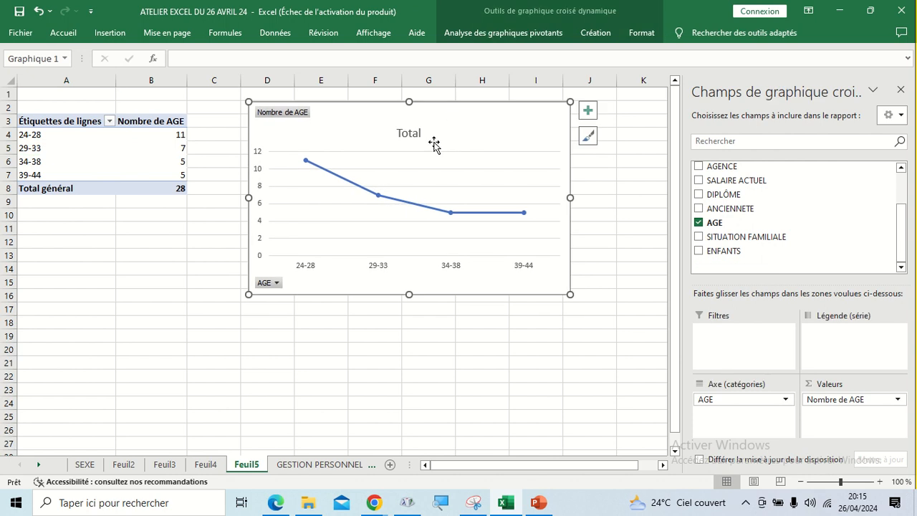
Ungroup the age row labels in the pivot table and move the chart farther away, to about column E.
{"action": "left_click", "coordinate": [41, 148]}
{"action": "left_click_drag", "start_coordinate": [41, 147], "coordinate": [45, 148]}
{"action": "right_click", "coordinate": [45, 148]}
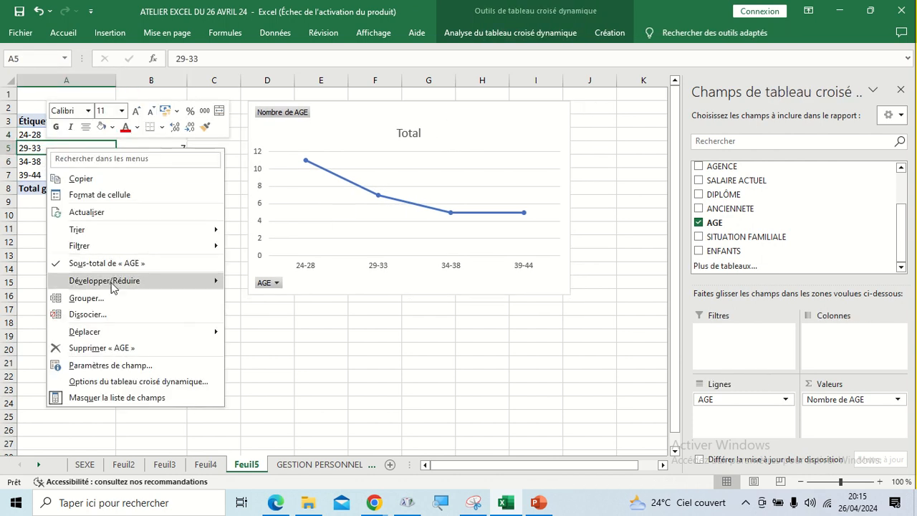
{"action": "left_click", "coordinate": [101, 315]}
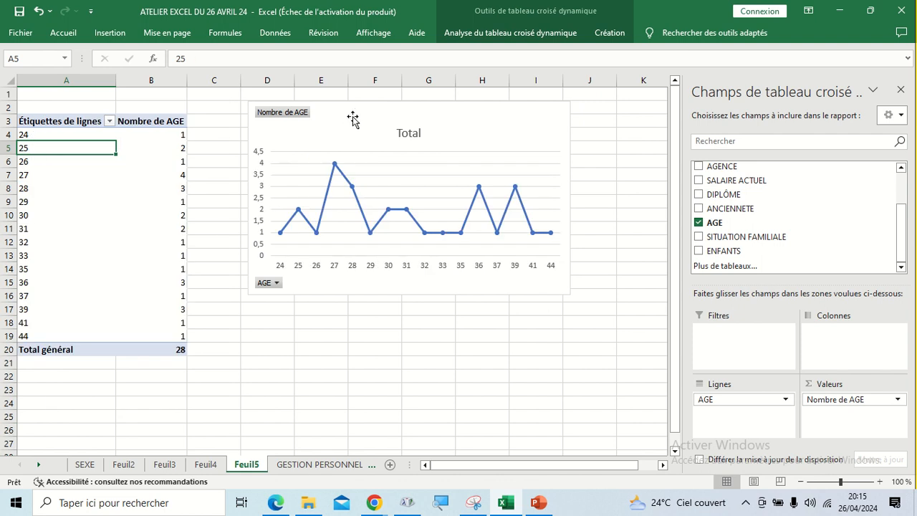
{"action": "left_click_drag", "start_coordinate": [358, 107], "coordinate": [425, 102]}
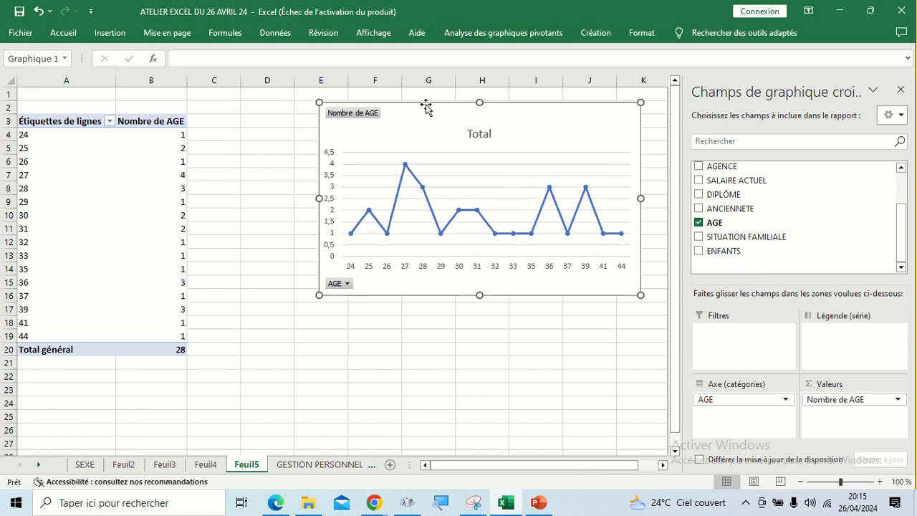
Group the individual age row labels from 24 to 44 in intervals of 2.
{"action": "left_click", "coordinate": [73, 177]}
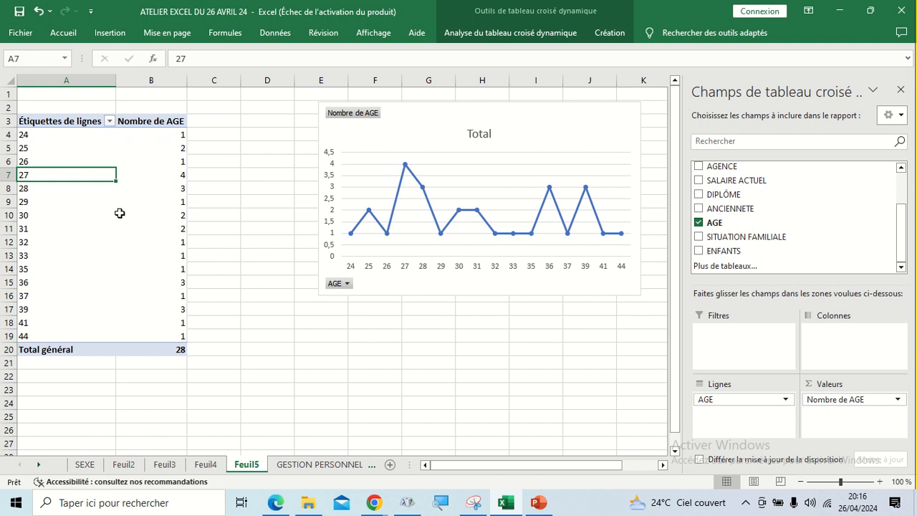
{"action": "right_click", "coordinate": [66, 175]}
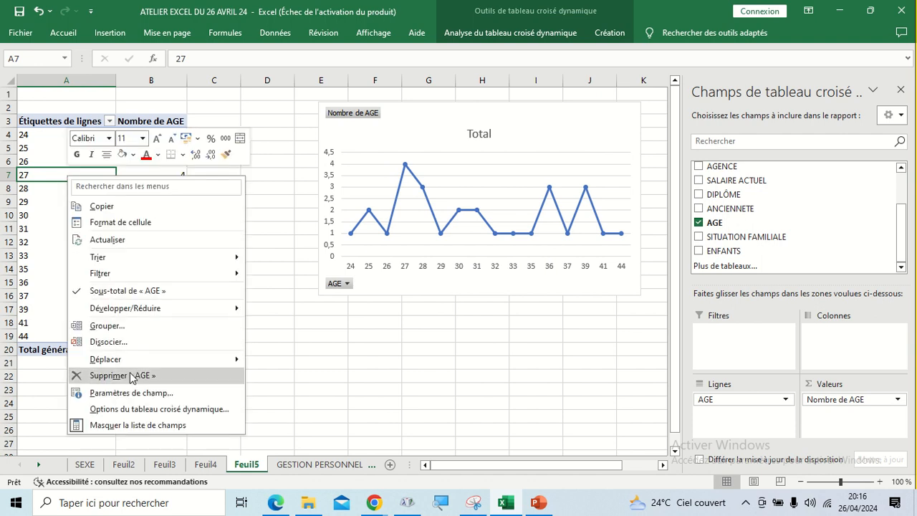
{"action": "left_click", "coordinate": [108, 326]}
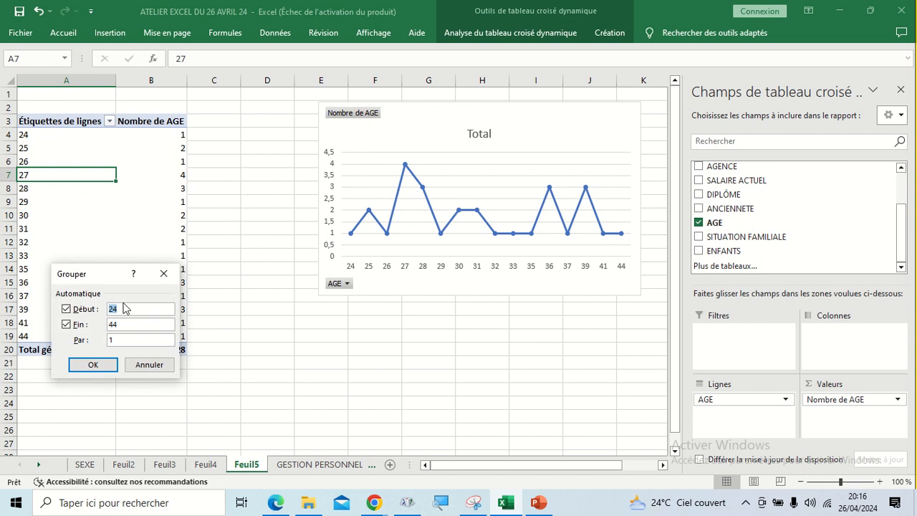
{"action": "left_click_drag", "start_coordinate": [113, 275], "coordinate": [300, 126]}
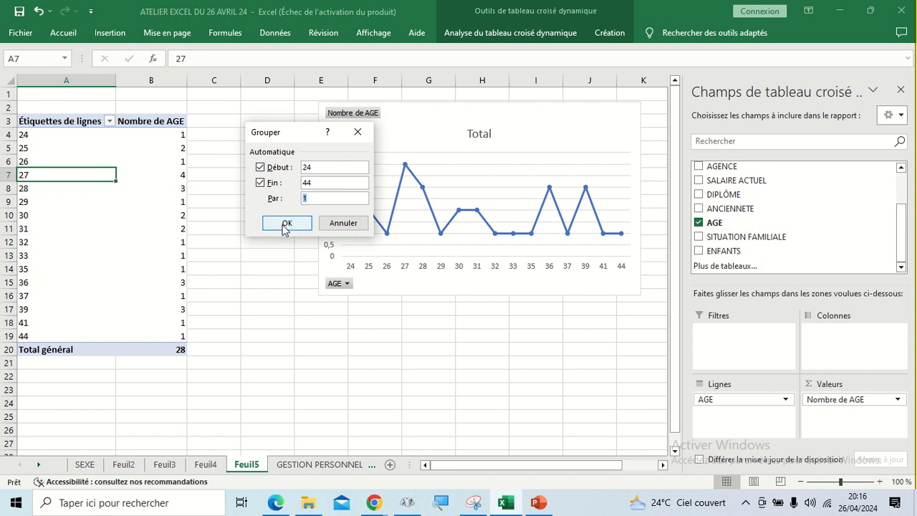
{"action": "left_click", "coordinate": [292, 224]}
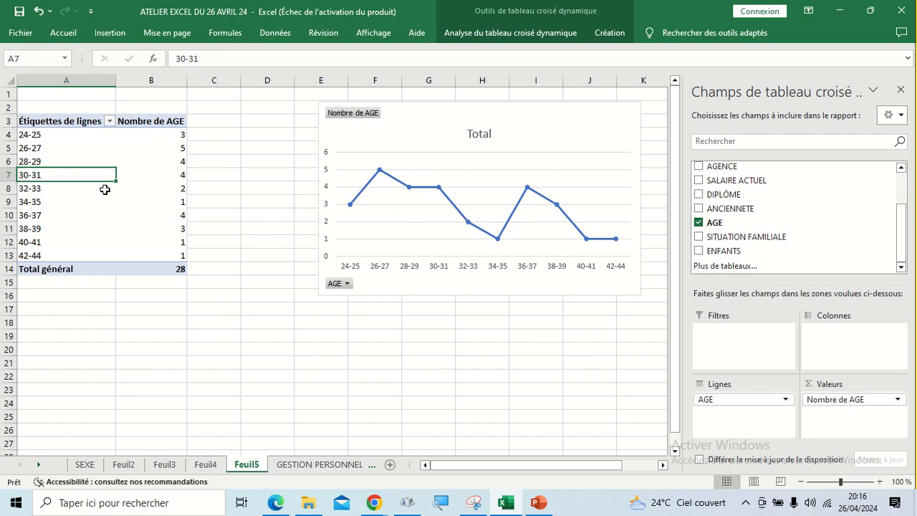
Change the age grouping interval of the pivot table to 5.
{"action": "right_click", "coordinate": [68, 161]}
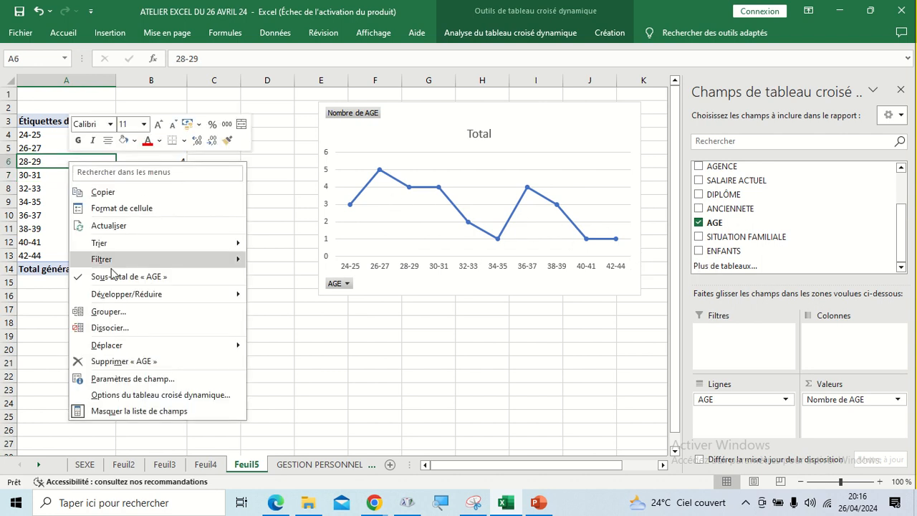
{"action": "left_click", "coordinate": [115, 311]}
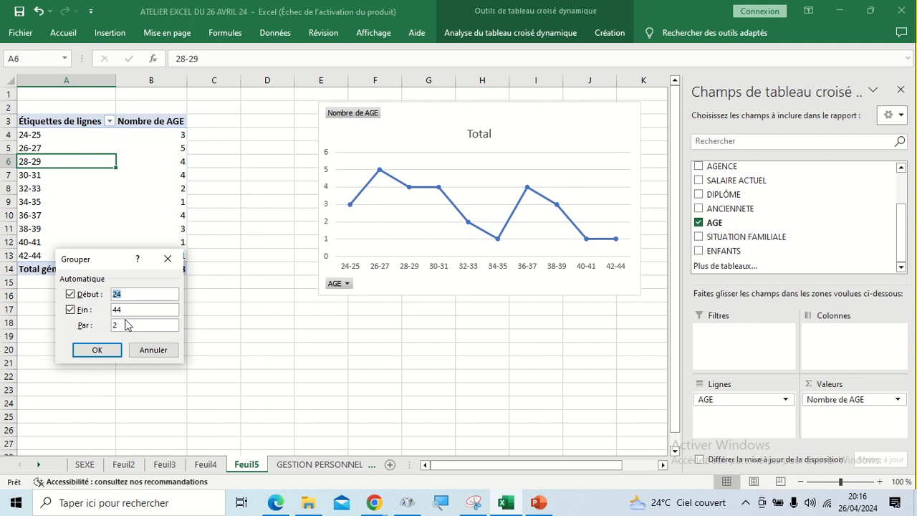
{"action": "left_click_drag", "start_coordinate": [127, 325], "coordinate": [101, 325]}
{"action": "left_click", "coordinate": [119, 349]}
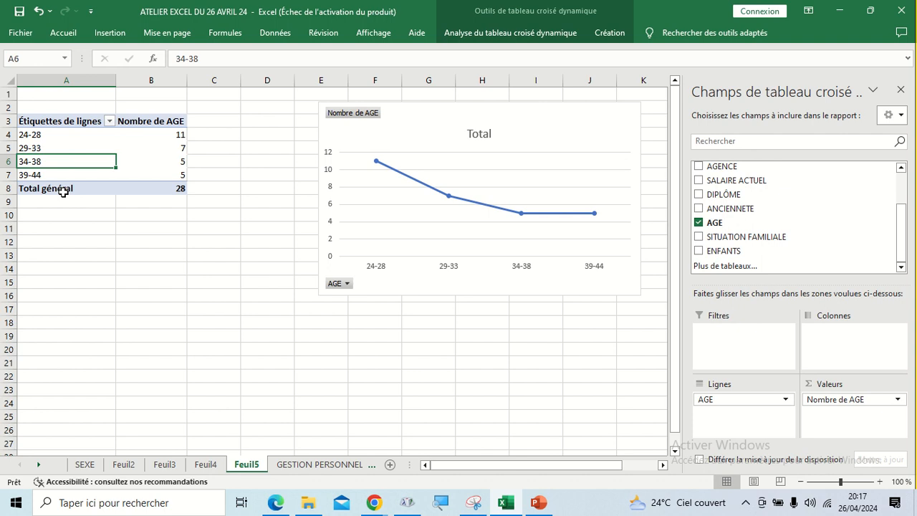
Set the age grouping interval of the pivot table to 2, keeping the range 24 to 44.
{"action": "right_click", "coordinate": [73, 156]}
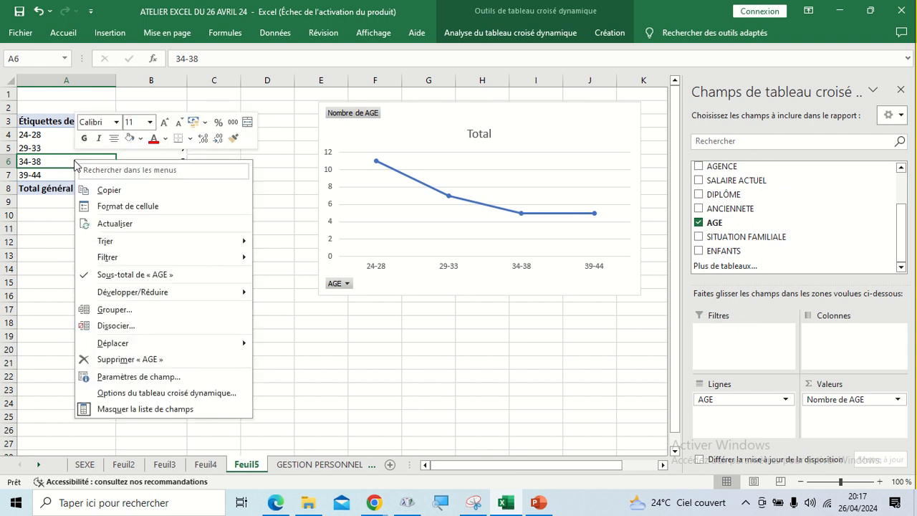
{"action": "left_click", "coordinate": [119, 314]}
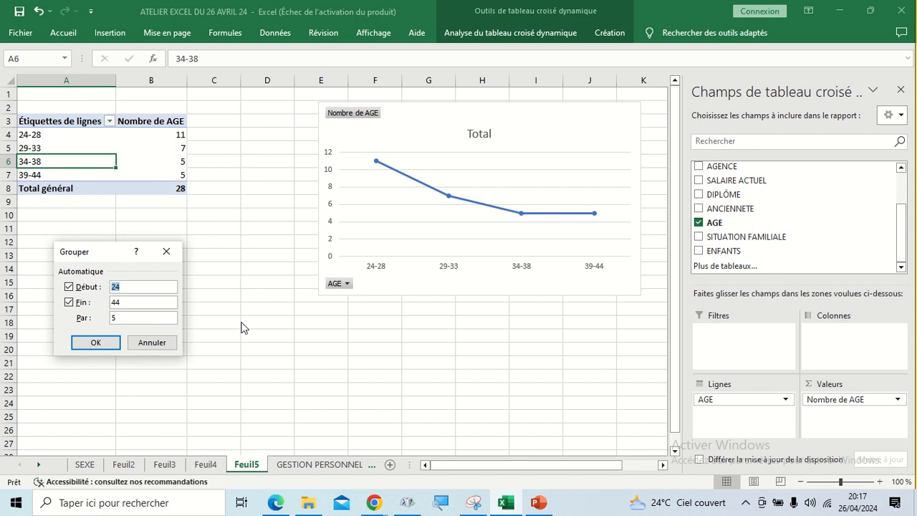
{"action": "double_click", "coordinate": [122, 320]}
{"action": "type", "text": "2"}
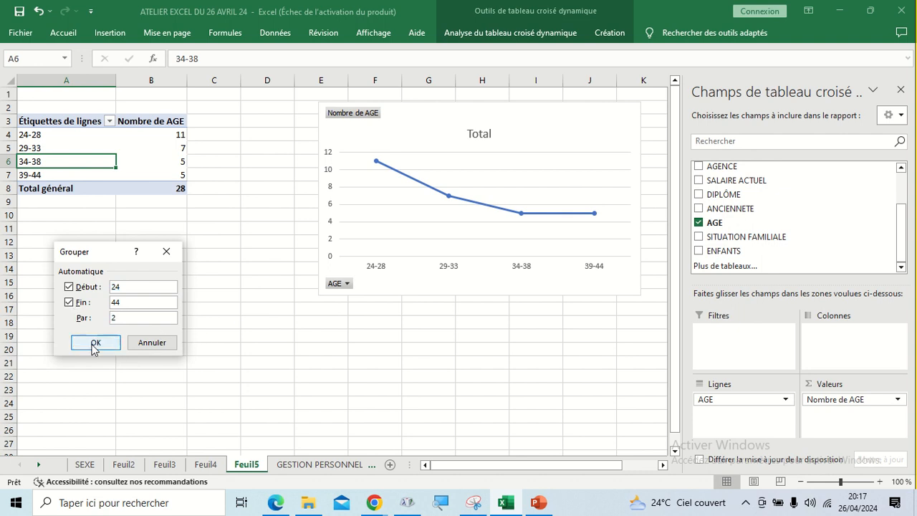
{"action": "left_click", "coordinate": [94, 344]}
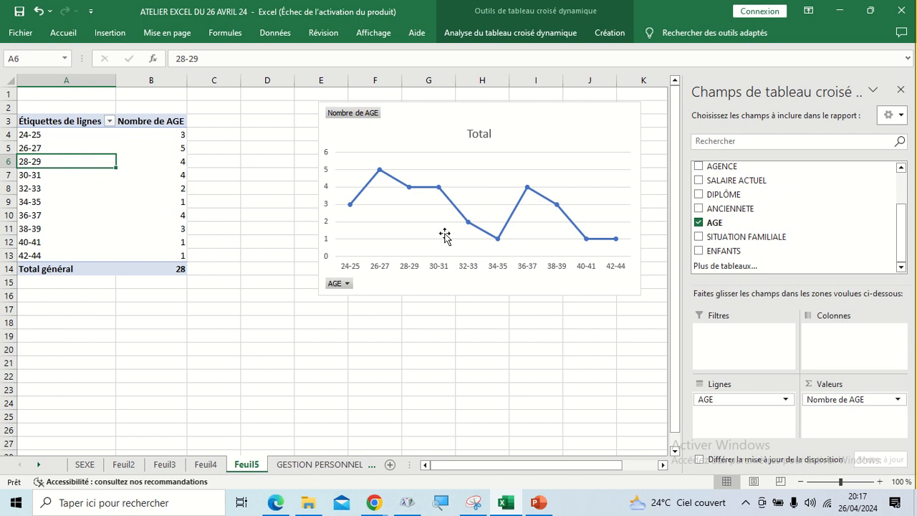
Delete the pivot chart's title and move the chart closer to the pivot table, to about column D.
{"action": "left_click", "coordinate": [474, 136]}
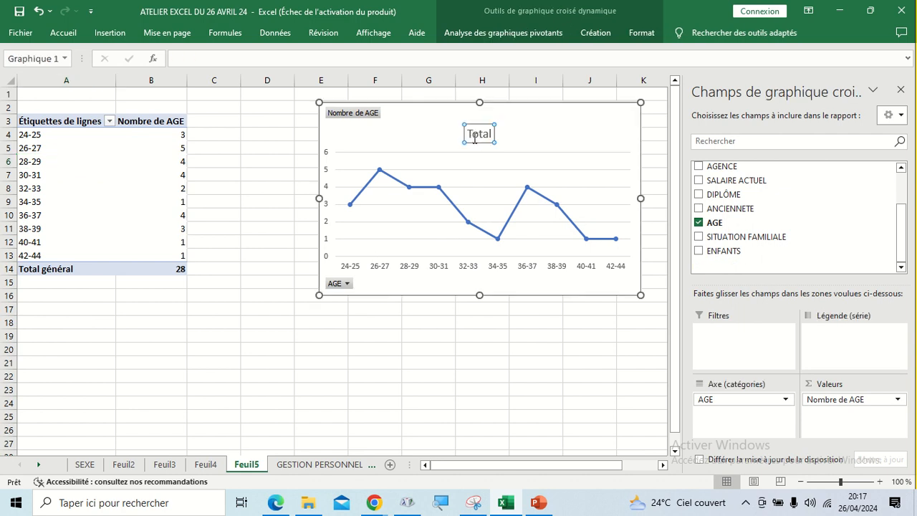
{"action": "key", "text": "Delete"}
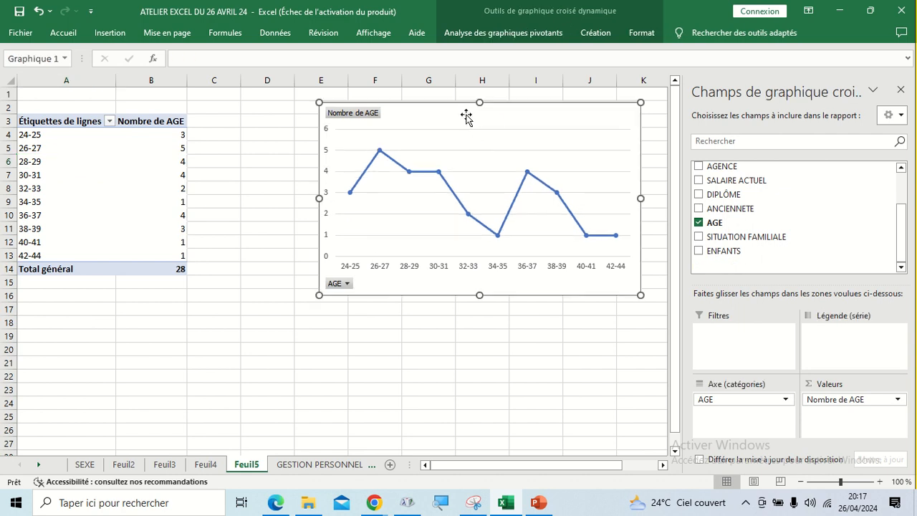
{"action": "left_click_drag", "start_coordinate": [466, 117], "coordinate": [414, 114]}
{"action": "left_click", "coordinate": [354, 349]}
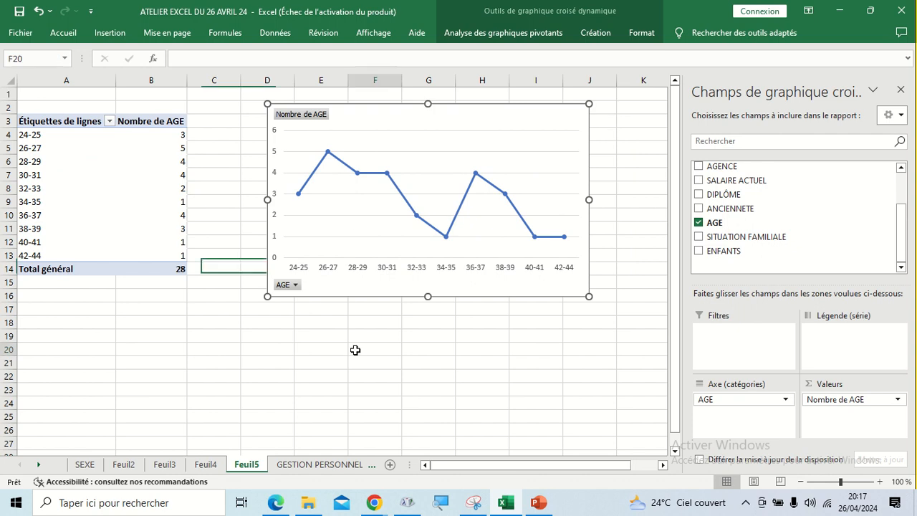
{"action": "left_click", "coordinate": [446, 119]}
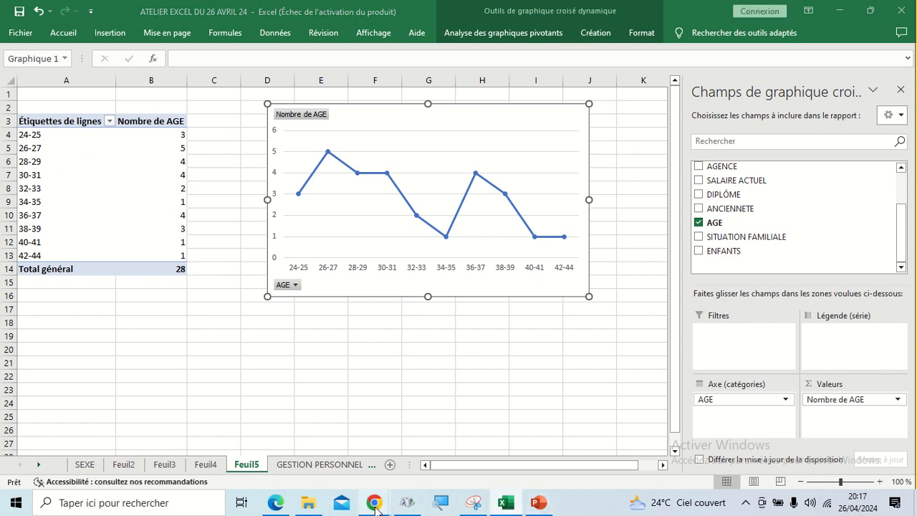
Switch to the Livre.xlsx workbook open in Excel for the web in Chrome.
{"action": "mouse_move", "coordinate": [378, 505]}
{"action": "left_click", "coordinate": [239, 413]}
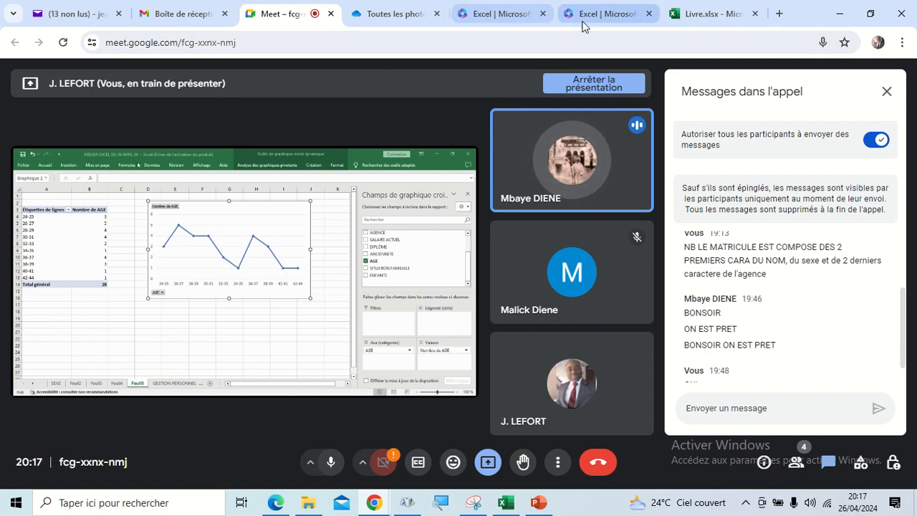
{"action": "left_click", "coordinate": [698, 15]}
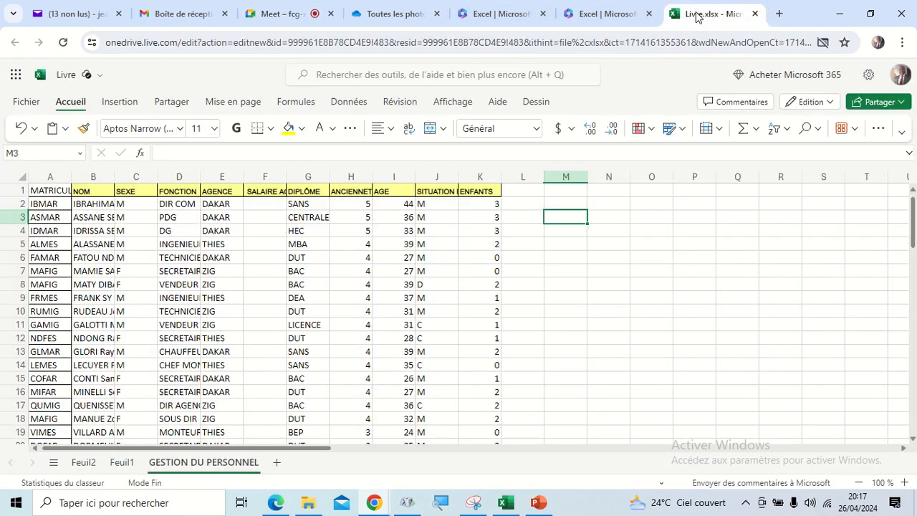
Create a pivot table on a new worksheet from the employee list in A1:K29 of GESTION DU PERSONNEL.
{"action": "left_click", "coordinate": [95, 244]}
{"action": "left_click", "coordinate": [46, 193]}
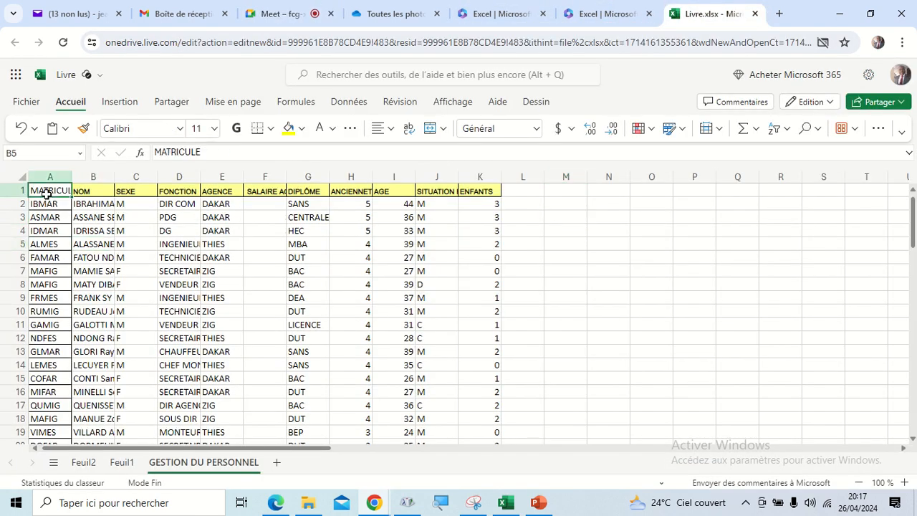
{"action": "left_click_drag", "start_coordinate": [46, 194], "coordinate": [495, 317]}
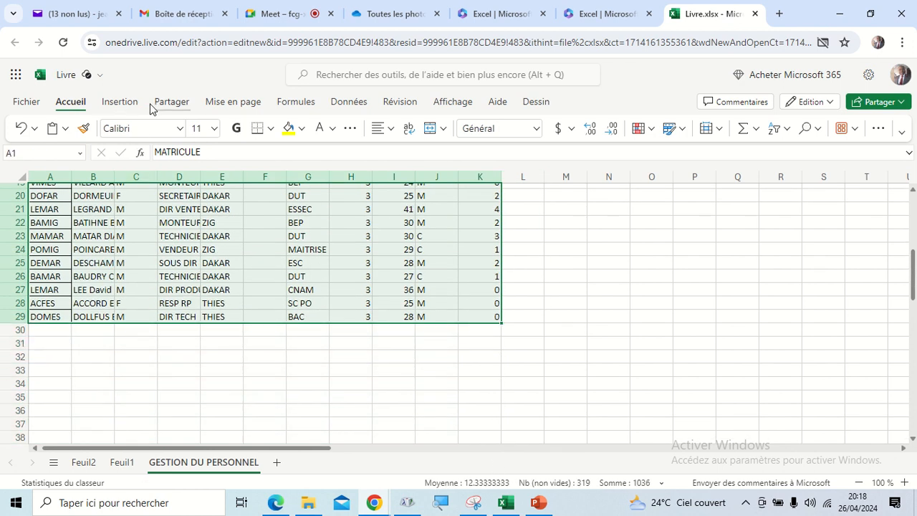
{"action": "left_click", "coordinate": [111, 104]}
{"action": "left_click", "coordinate": [77, 134]}
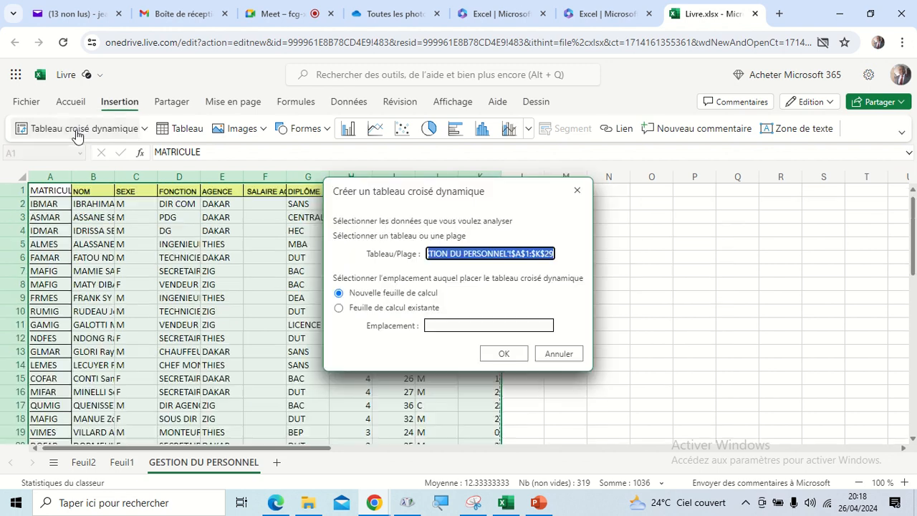
{"action": "left_click", "coordinate": [493, 350]}
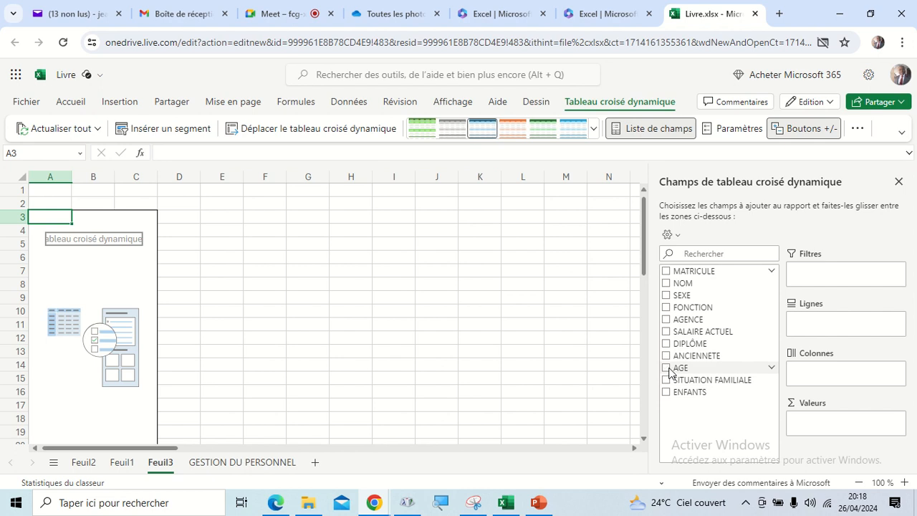
Add AGE to both the rows and the values of the pivot table, summarizing the values by Nbval.
{"action": "left_click_drag", "start_coordinate": [670, 371], "coordinate": [802, 334]}
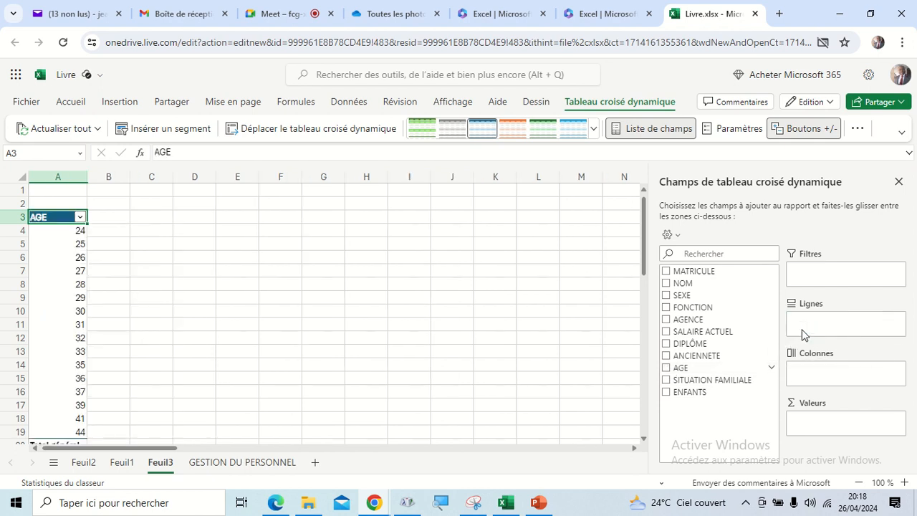
{"action": "left_click_drag", "start_coordinate": [693, 366], "coordinate": [819, 434]}
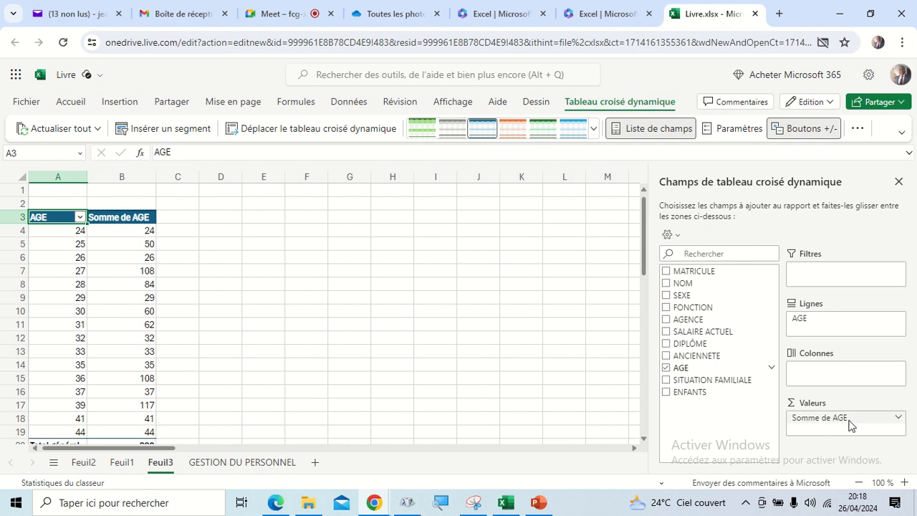
{"action": "left_click", "coordinate": [898, 417]}
{"action": "left_click", "coordinate": [801, 411]}
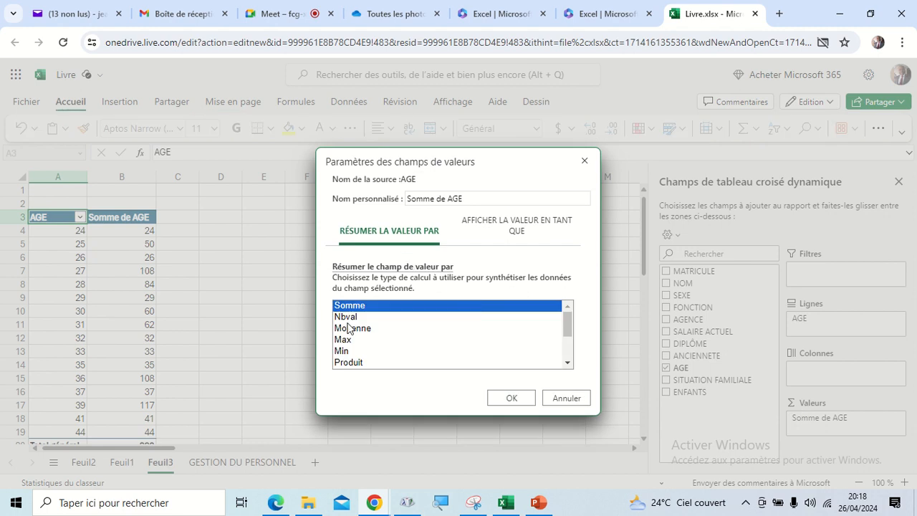
{"action": "left_click", "coordinate": [349, 317]}
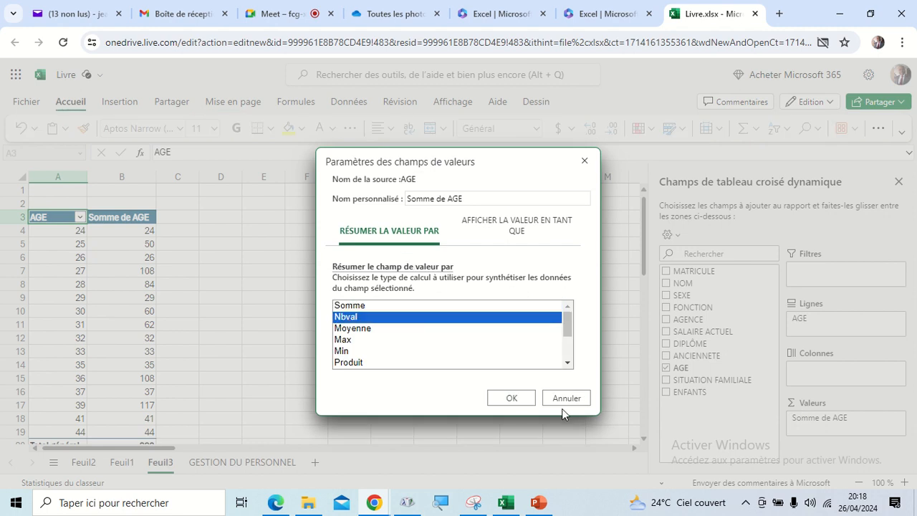
{"action": "left_click", "coordinate": [507, 400]}
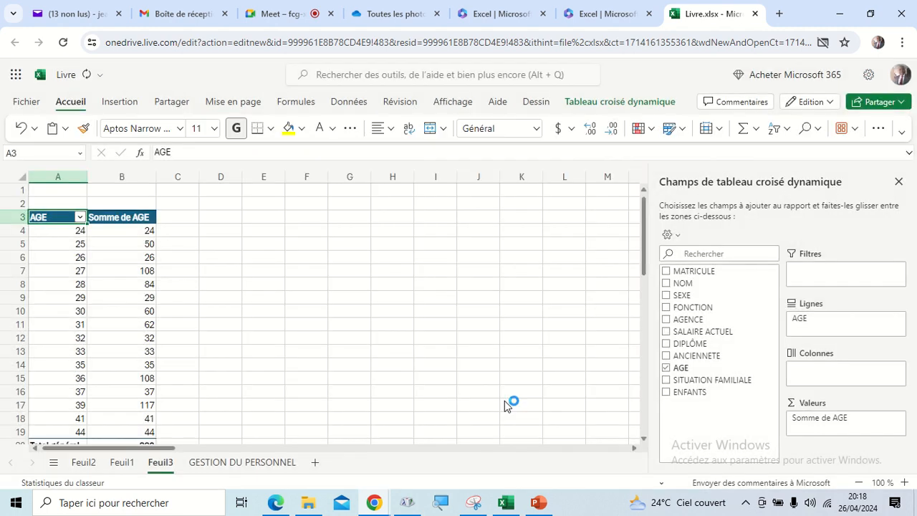
Examine the commands offered for the AGE row items, including the subtotal options, for a way to group ages.
{"action": "left_click", "coordinate": [83, 290]}
{"action": "right_click", "coordinate": [79, 290]}
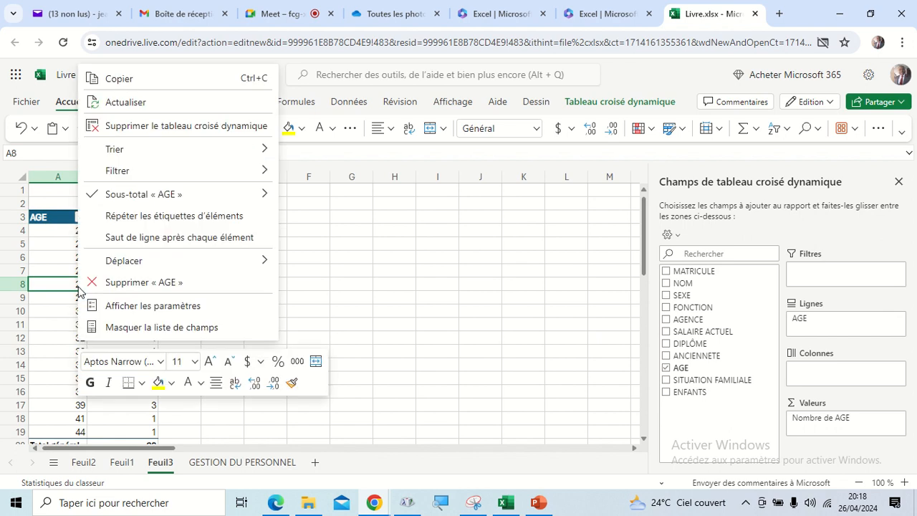
{"action": "mouse_move", "coordinate": [149, 176]}
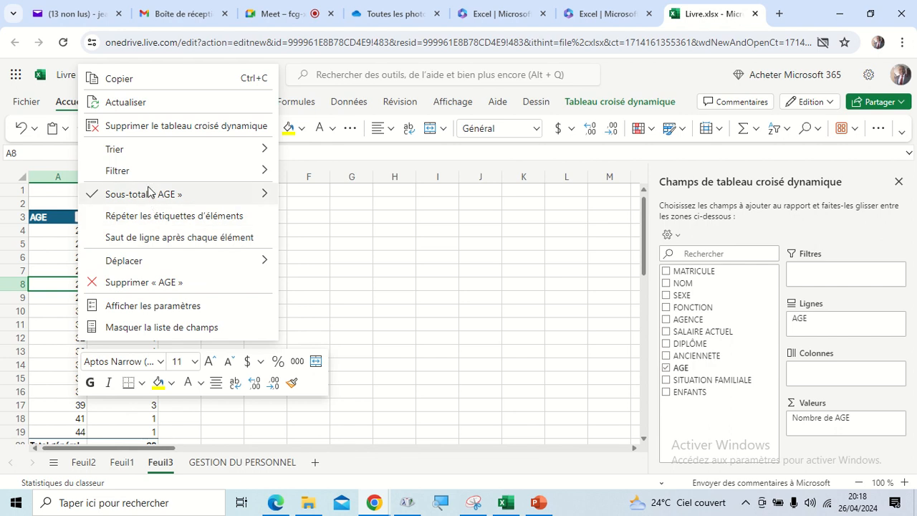
{"action": "mouse_move", "coordinate": [142, 203]}
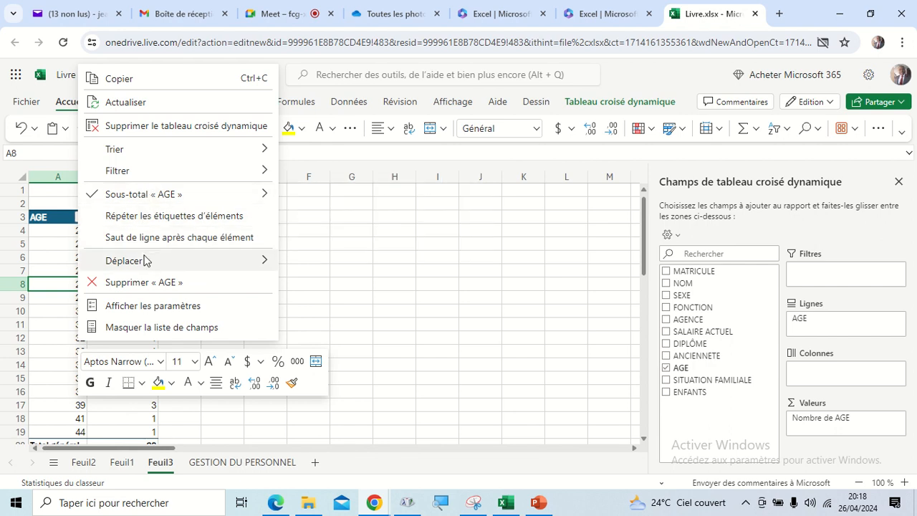
{"action": "mouse_move", "coordinate": [146, 260]}
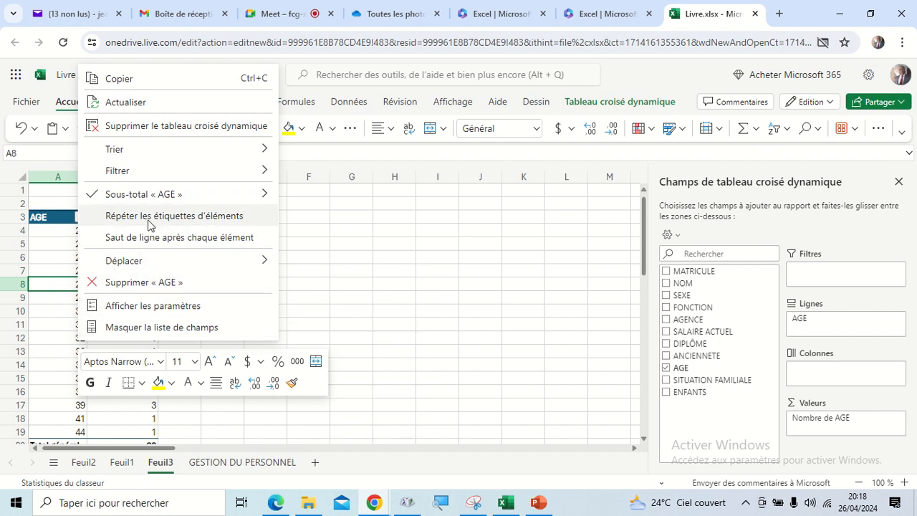
{"action": "left_click", "coordinate": [414, 298]}
{"action": "left_click", "coordinate": [412, 296]}
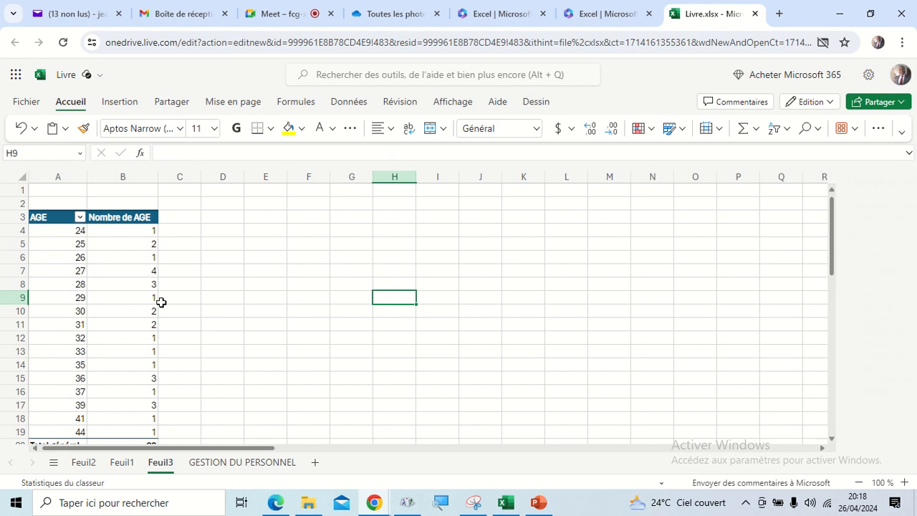
{"action": "left_click", "coordinate": [66, 313]}
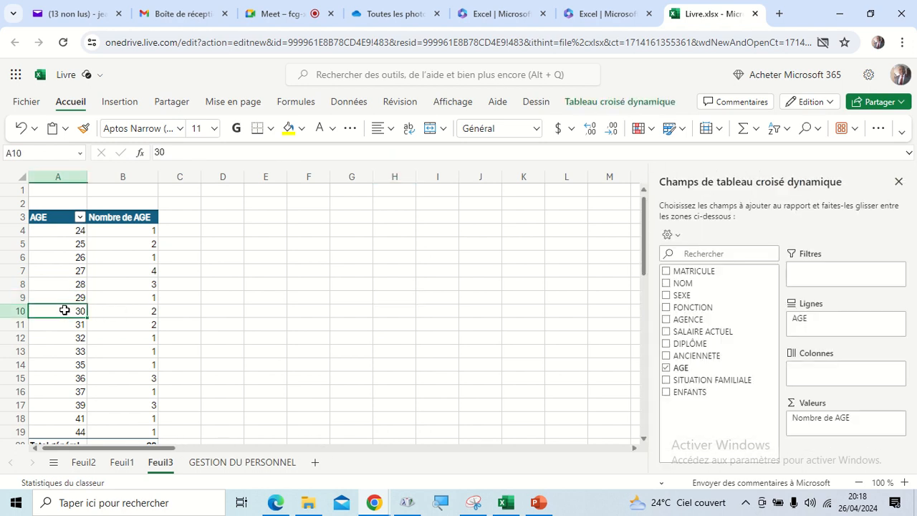
{"action": "right_click", "coordinate": [65, 315]}
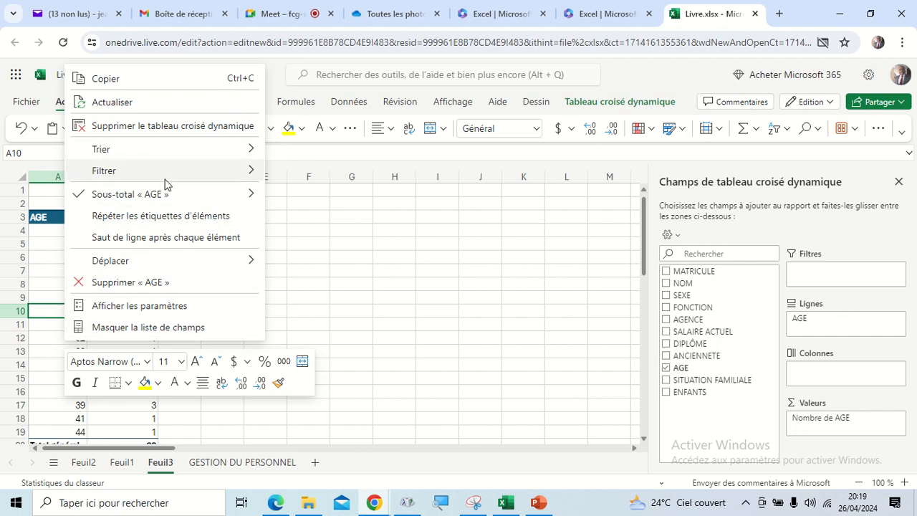
{"action": "mouse_move", "coordinate": [162, 180]}
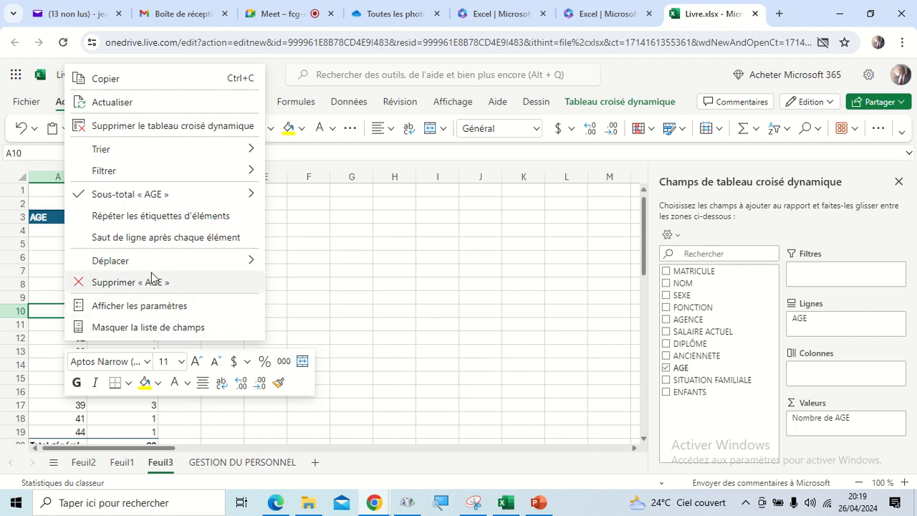
{"action": "left_click", "coordinate": [341, 274]}
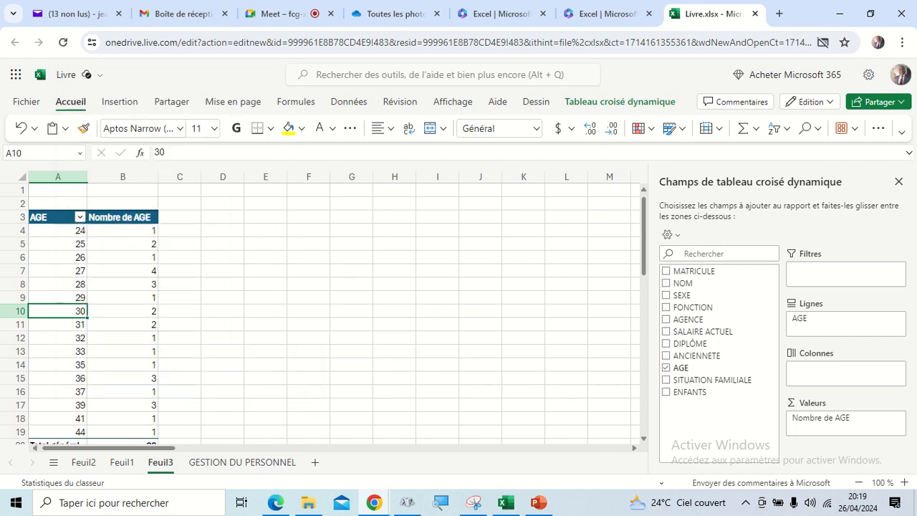
{"action": "left_click", "coordinate": [76, 259]}
{"action": "right_click", "coordinate": [74, 264]}
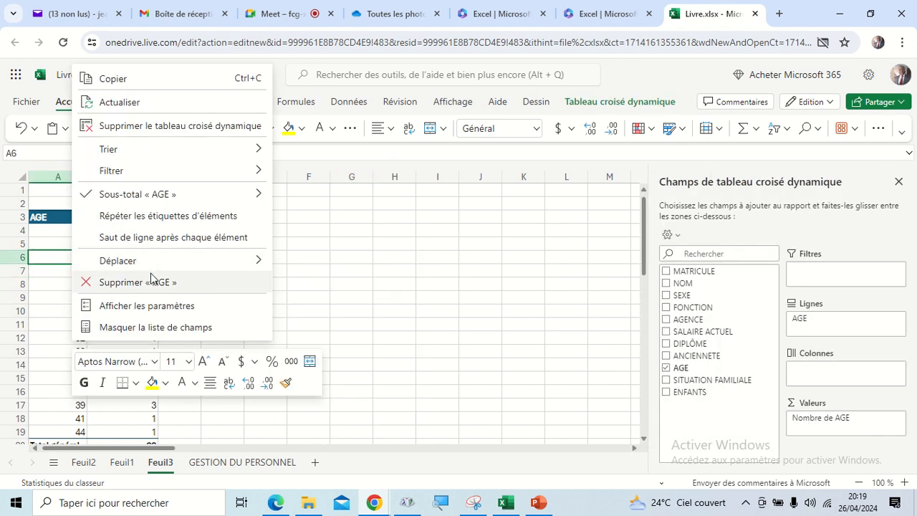
{"action": "mouse_move", "coordinate": [179, 197]}
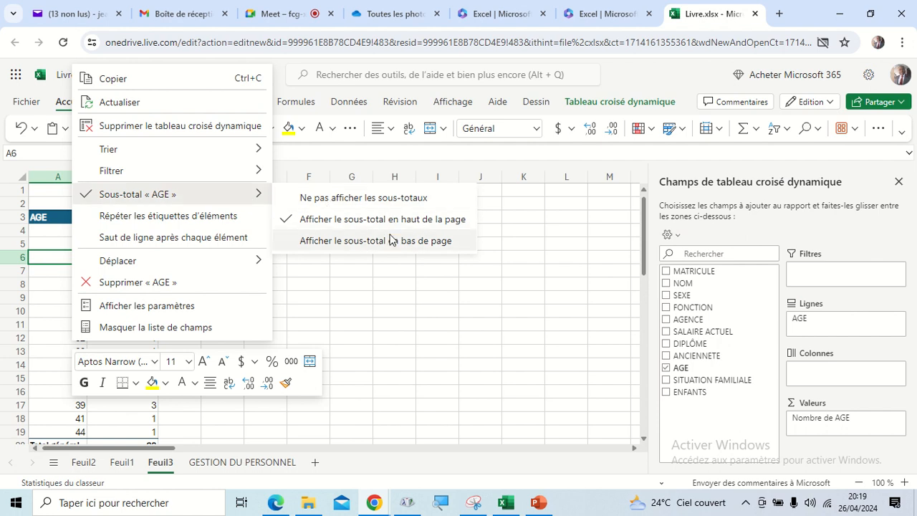
{"action": "mouse_move", "coordinate": [238, 266]}
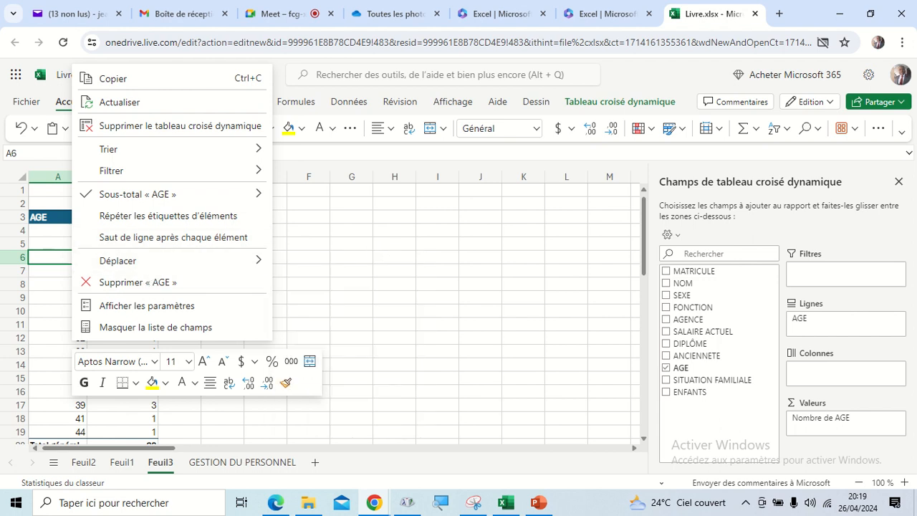
{"action": "key", "text": "Escape"}
Open the pivot table's settings and review the display options for a grouping setting.
{"action": "right_click", "coordinate": [65, 244]}
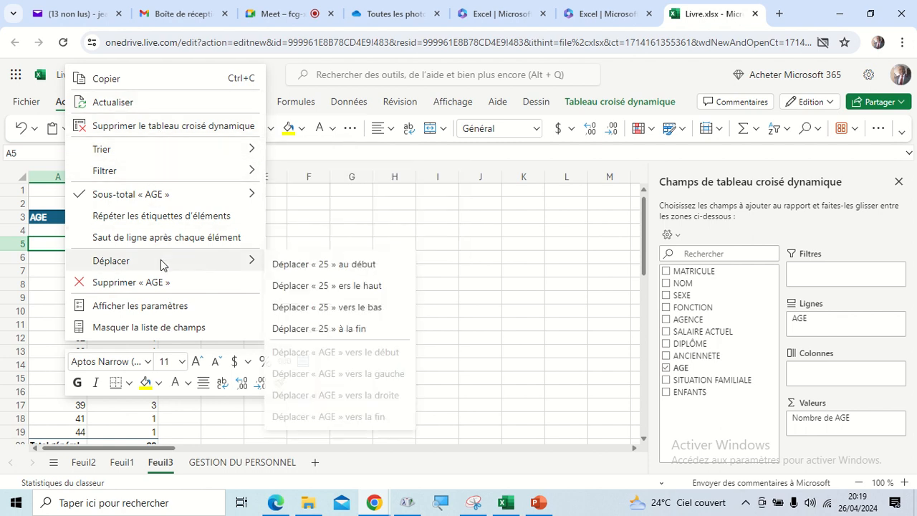
{"action": "left_click", "coordinate": [144, 306]}
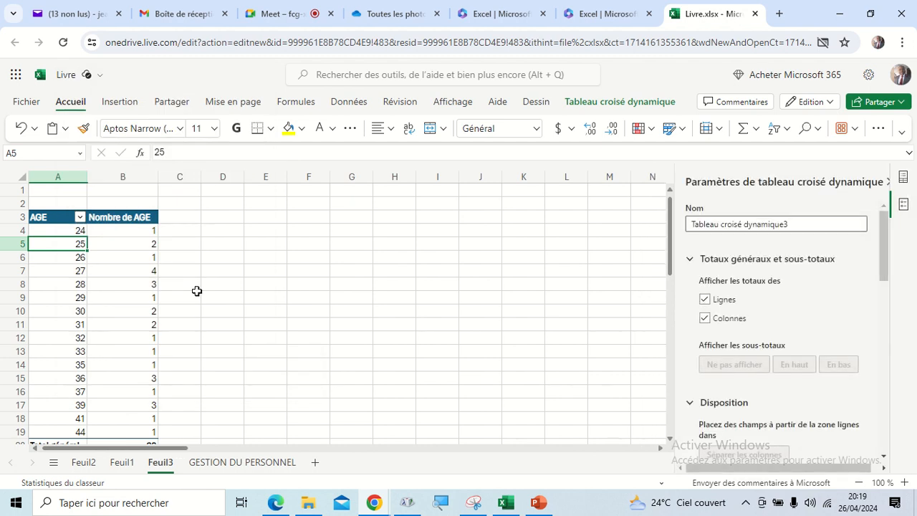
{"action": "scroll", "coordinate": [795, 300], "scroll_direction": "down", "scroll_amount": 10}
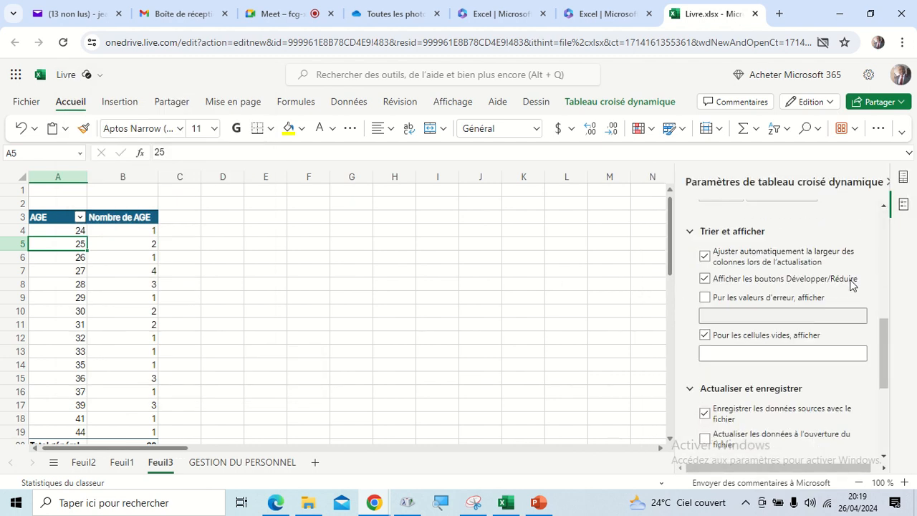
{"action": "left_click", "coordinate": [445, 331]}
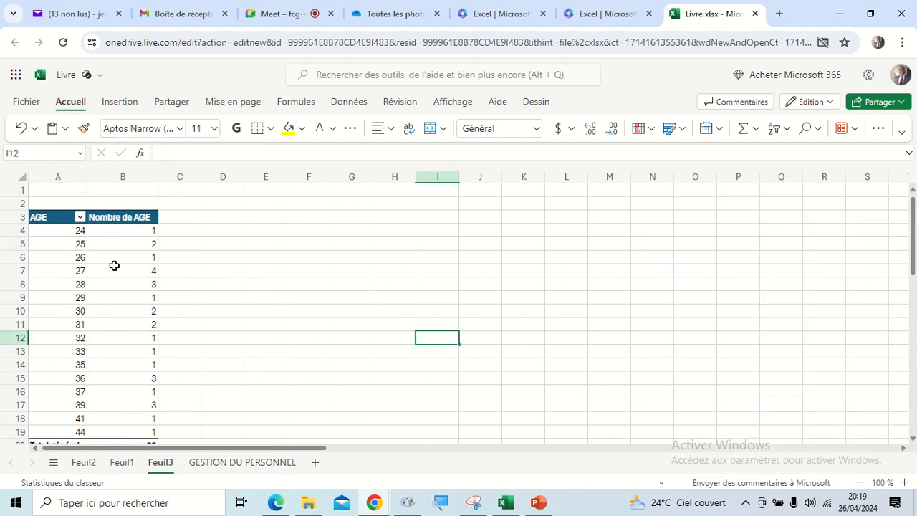
Compare the commands offered for the Nombre de AGE values with those for the AGE items, checking again for grouping.
{"action": "left_click", "coordinate": [72, 258]}
{"action": "left_click", "coordinate": [117, 233]}
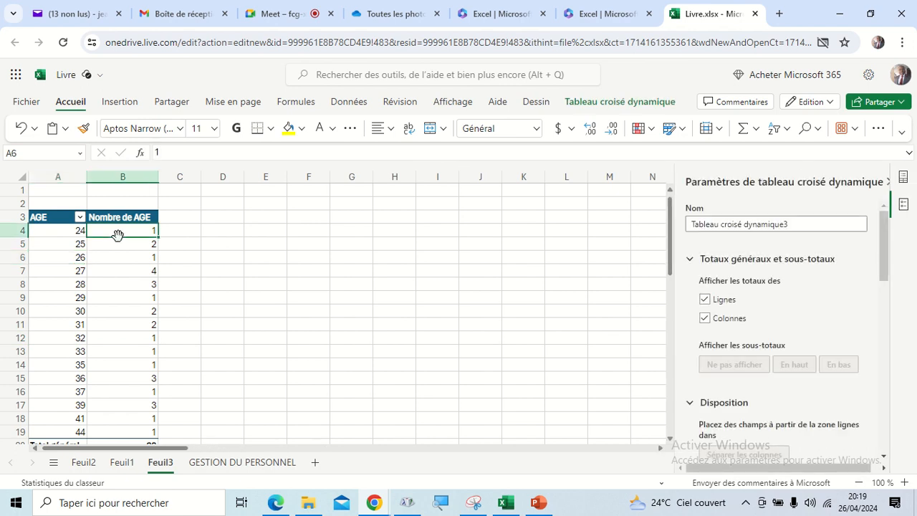
{"action": "left_click", "coordinate": [120, 265]}
{"action": "right_click", "coordinate": [121, 270]}
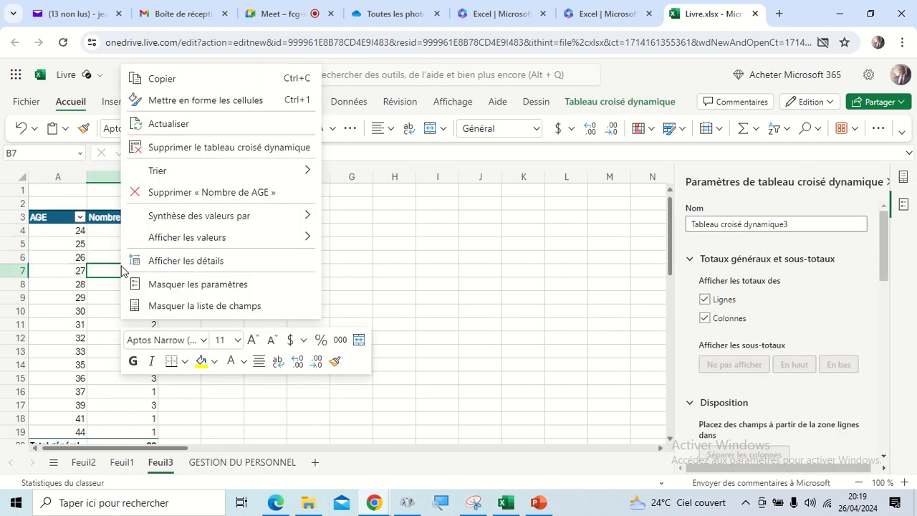
{"action": "key", "text": "Escape"}
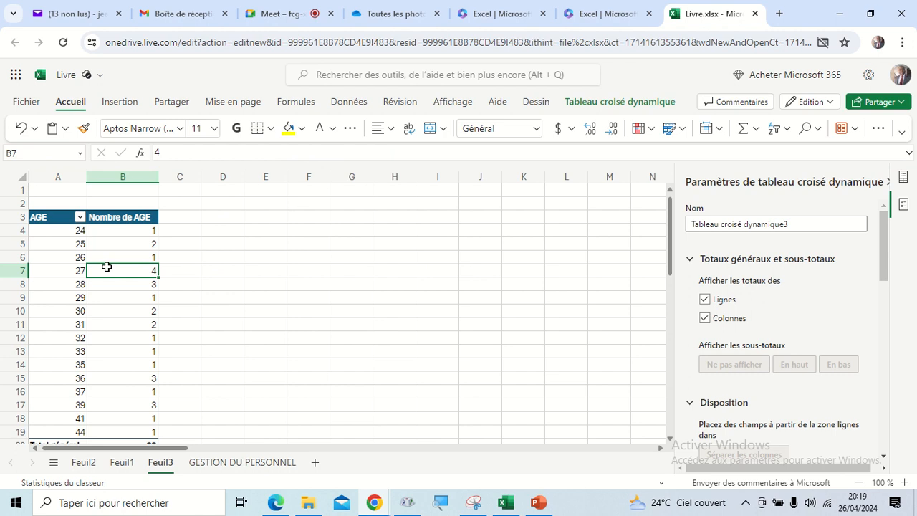
{"action": "left_click", "coordinate": [38, 272]}
{"action": "scroll", "coordinate": [41, 272], "scroll_direction": "down", "scroll_amount": 6}
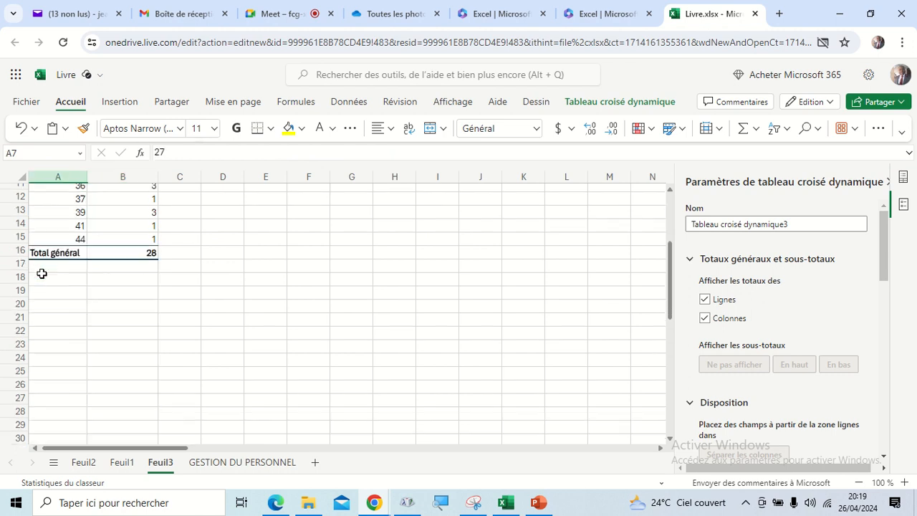
{"action": "scroll", "coordinate": [42, 272], "scroll_direction": "up", "scroll_amount": 5}
{"action": "left_click", "coordinate": [41, 272]}
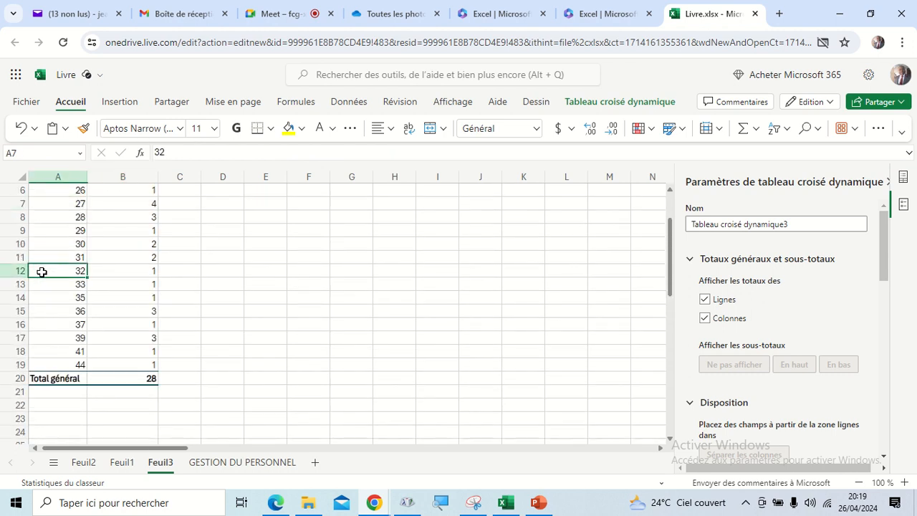
{"action": "right_click", "coordinate": [42, 278]}
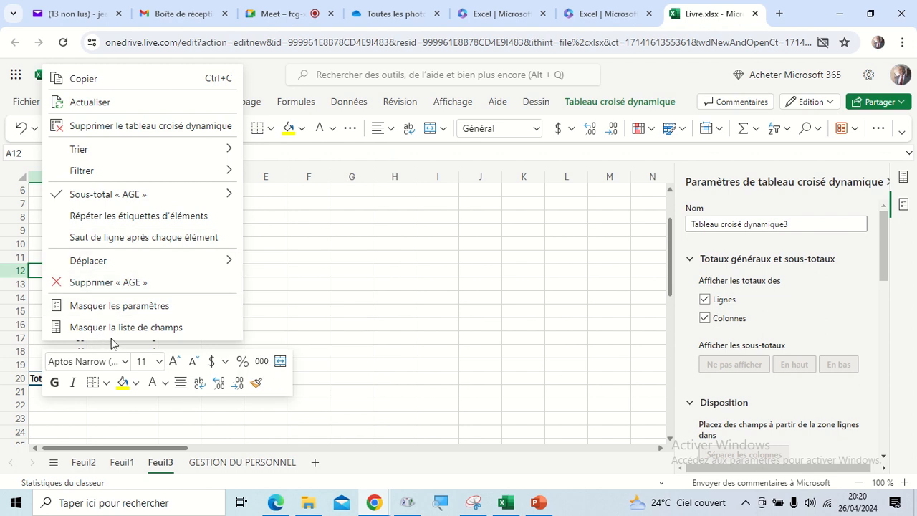
{"action": "key", "text": "Escape"}
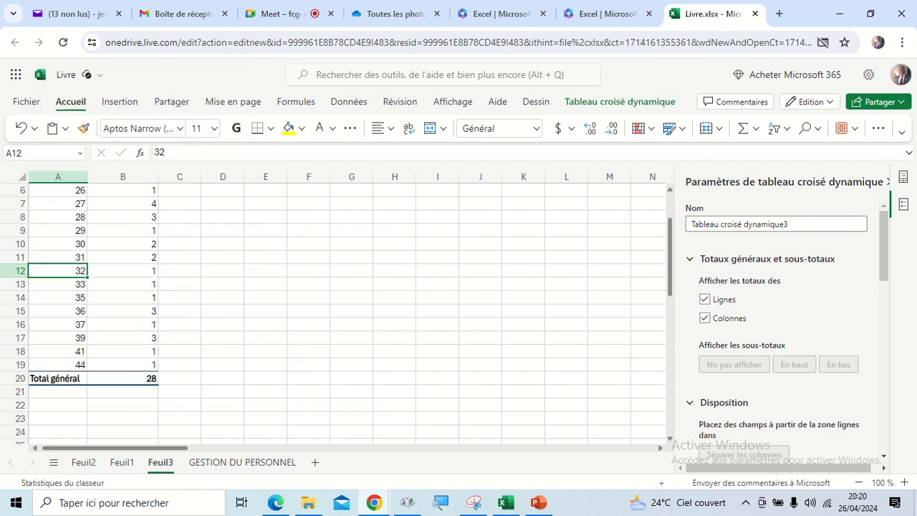
{"action": "left_click", "coordinate": [334, 296]}
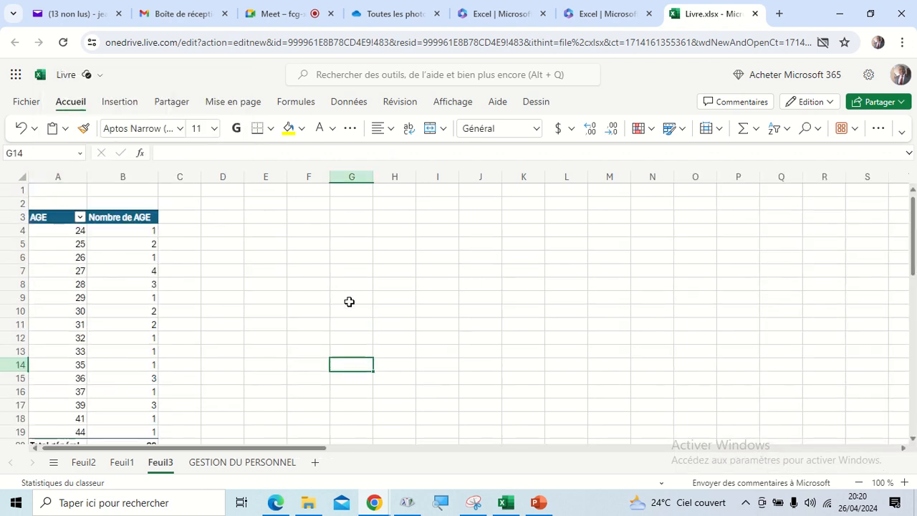
Return to the GESTION DU PERSONNEL sheet and select cell C11 in the employee list.
{"action": "scroll", "coordinate": [349, 302], "scroll_direction": "down", "scroll_amount": 2}
{"action": "left_click", "coordinate": [224, 465]}
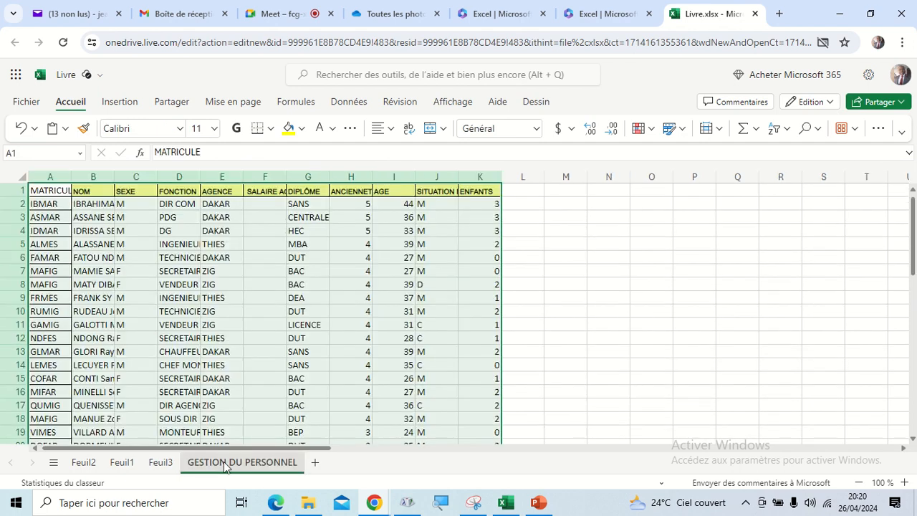
{"action": "left_click", "coordinate": [143, 322]}
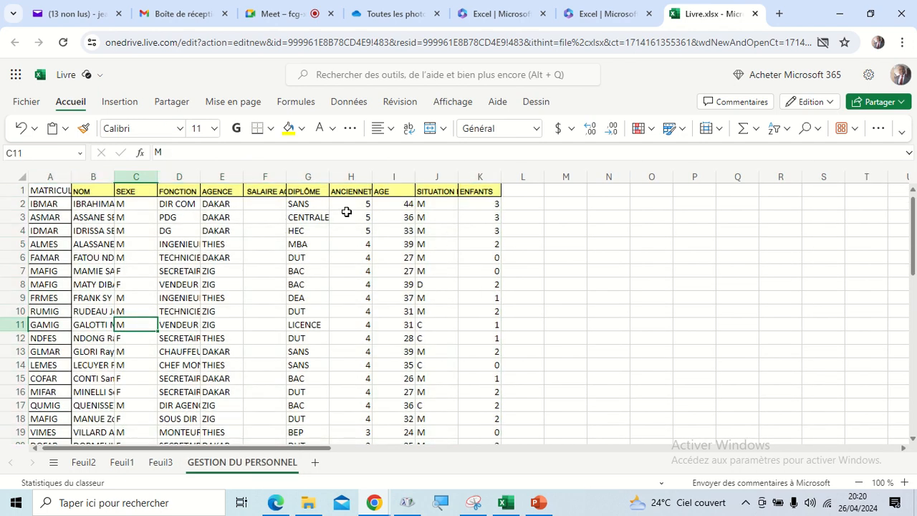
Create another pivot table on a new sheet from the employee list range A1:K29 of GESTION DU PERSONNEL.
{"action": "left_click", "coordinate": [395, 205]}
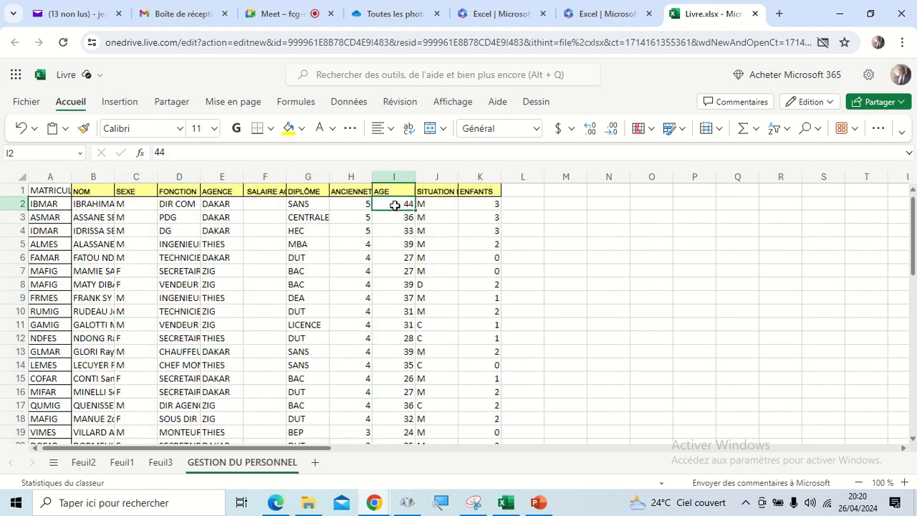
{"action": "left_click", "coordinate": [35, 188]}
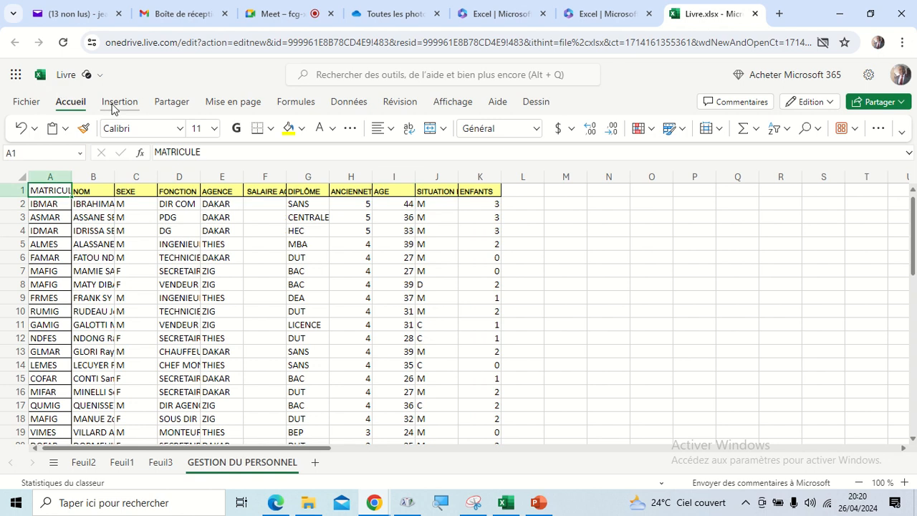
{"action": "left_click", "coordinate": [112, 104]}
{"action": "left_click", "coordinate": [62, 129]}
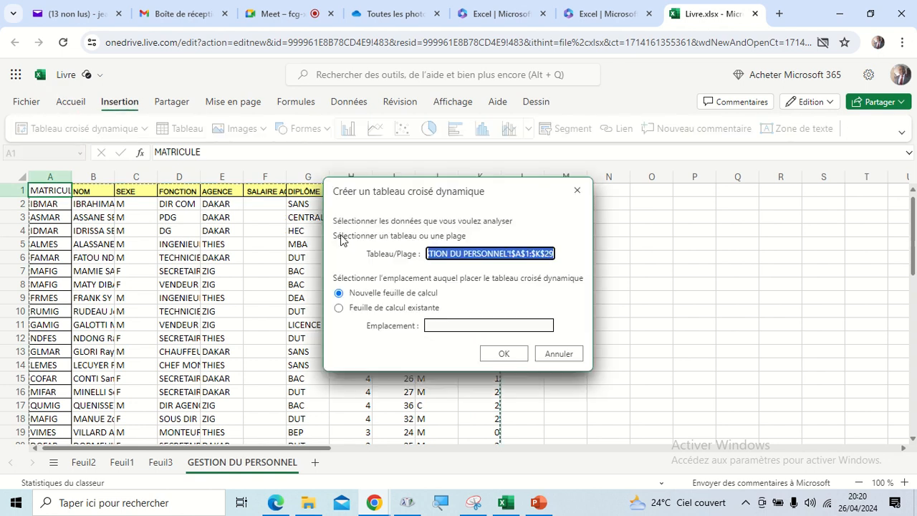
{"action": "left_click_drag", "start_coordinate": [426, 206], "coordinate": [491, 218]}
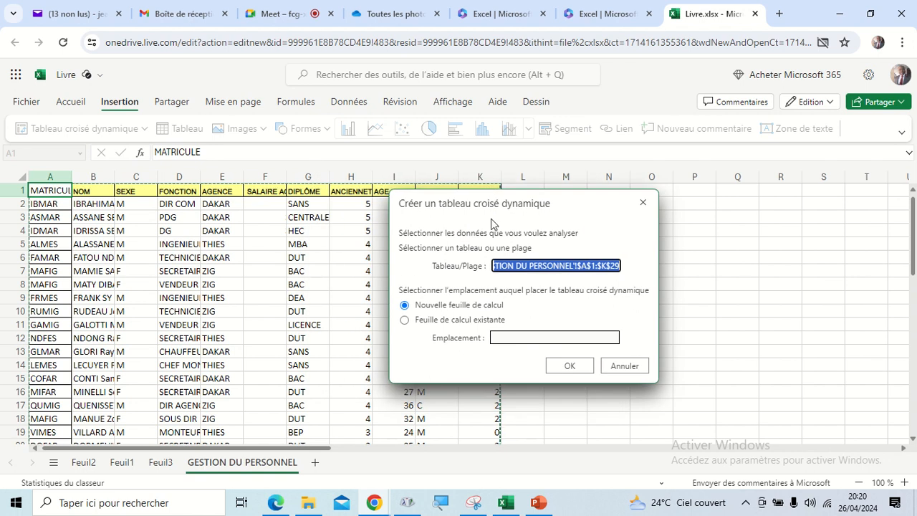
{"action": "left_click", "coordinate": [568, 366]}
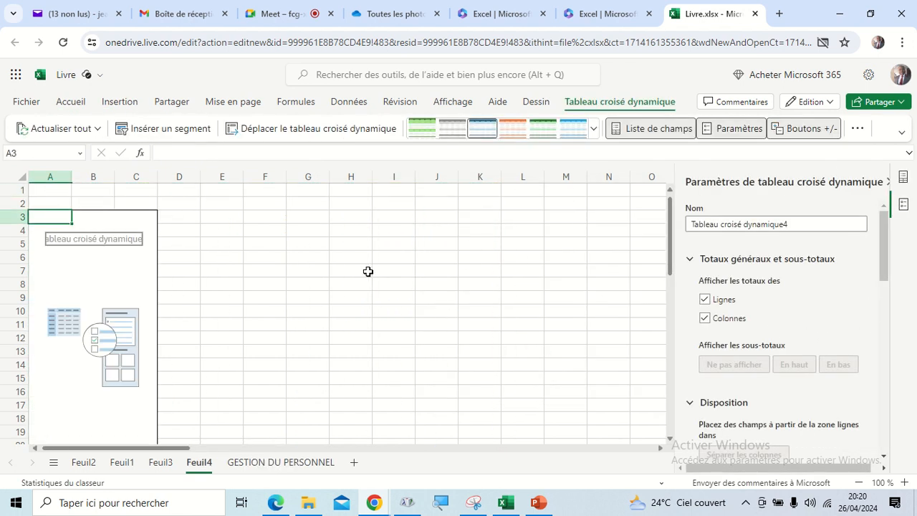
Show the new pivot table's field list instead of its settings, and add AGE to both the rows and the values.
{"action": "scroll", "coordinate": [644, 291], "scroll_direction": "down", "scroll_amount": 3}
{"action": "scroll", "coordinate": [644, 291], "scroll_direction": "up", "scroll_amount": 3}
{"action": "left_click", "coordinate": [118, 275]}
{"action": "scroll", "coordinate": [811, 302], "scroll_direction": "down", "scroll_amount": 10}
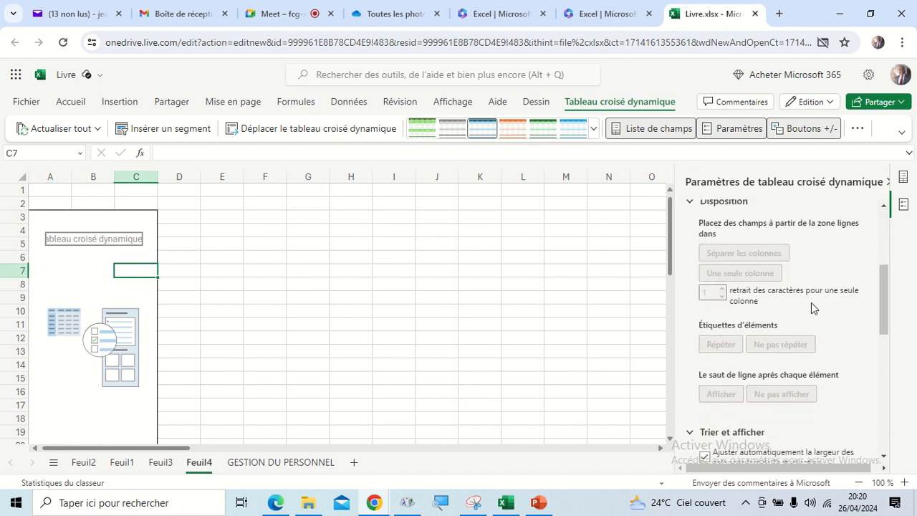
{"action": "scroll", "coordinate": [811, 302], "scroll_direction": "up", "scroll_amount": 10}
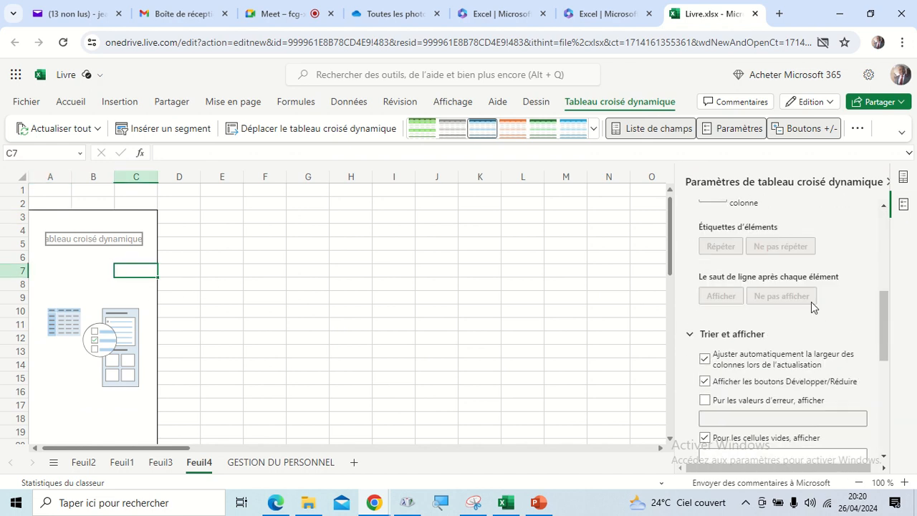
{"action": "left_click", "coordinate": [658, 132]}
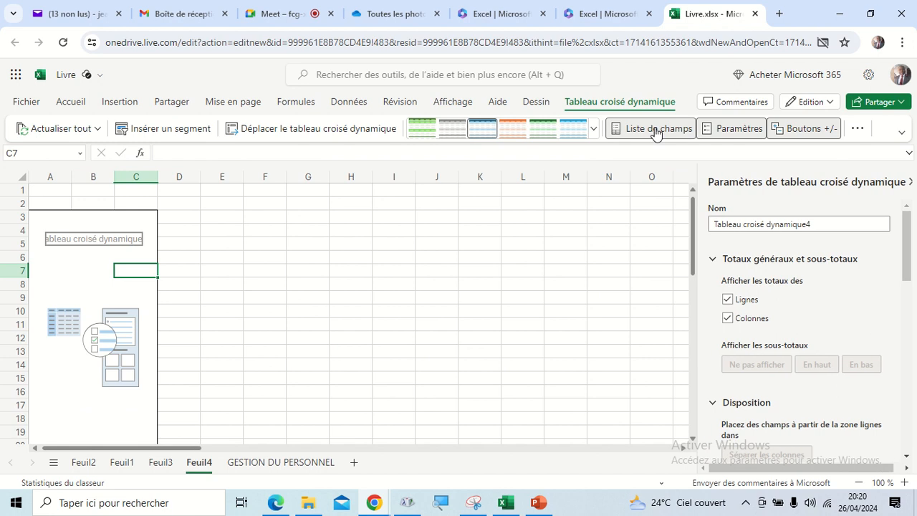
{"action": "left_click", "coordinate": [914, 182]}
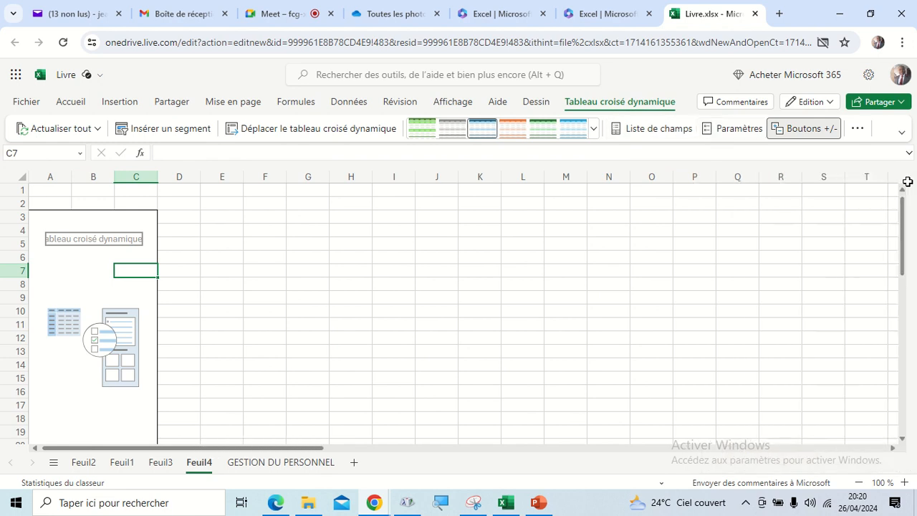
{"action": "left_click", "coordinate": [660, 132]}
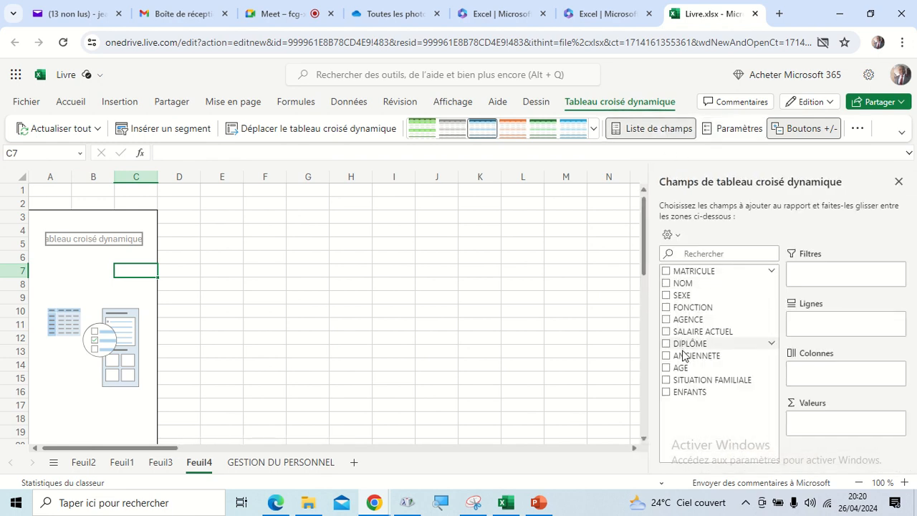
{"action": "left_click_drag", "start_coordinate": [683, 370], "coordinate": [814, 332]}
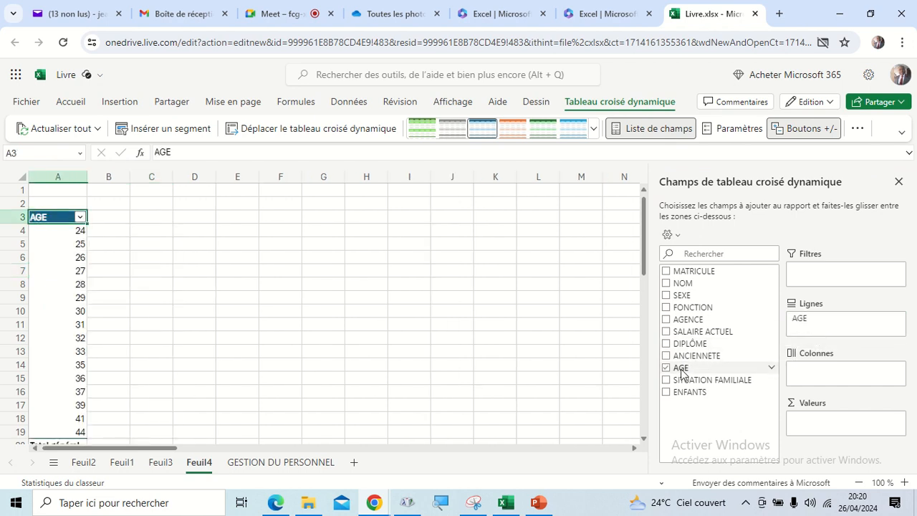
{"action": "left_click_drag", "start_coordinate": [681, 368], "coordinate": [808, 428]}
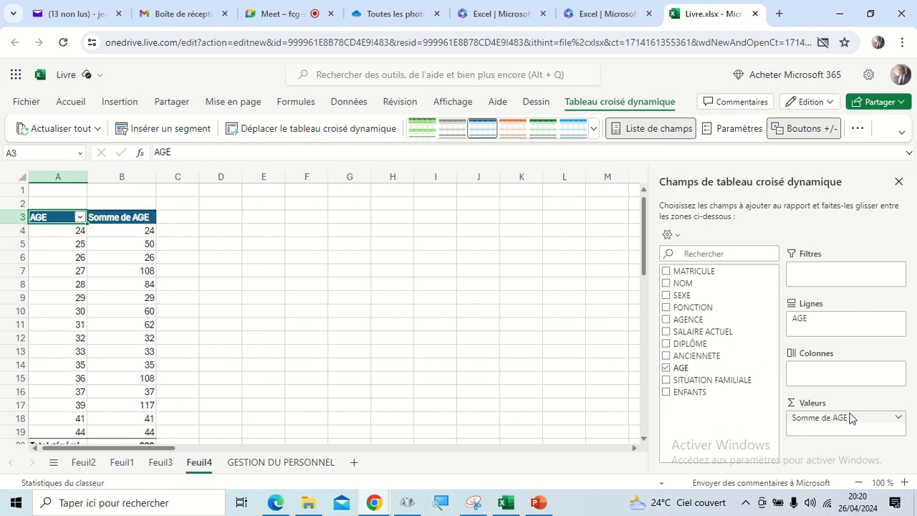
In the value field settings of Somme de AGE, choose Nbval as the calculation type.
{"action": "left_click", "coordinate": [898, 417]}
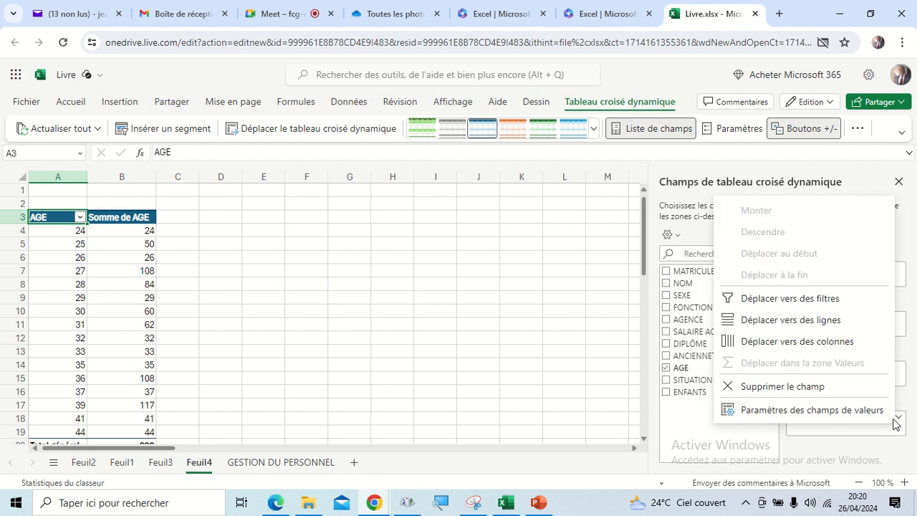
{"action": "left_click", "coordinate": [793, 410]}
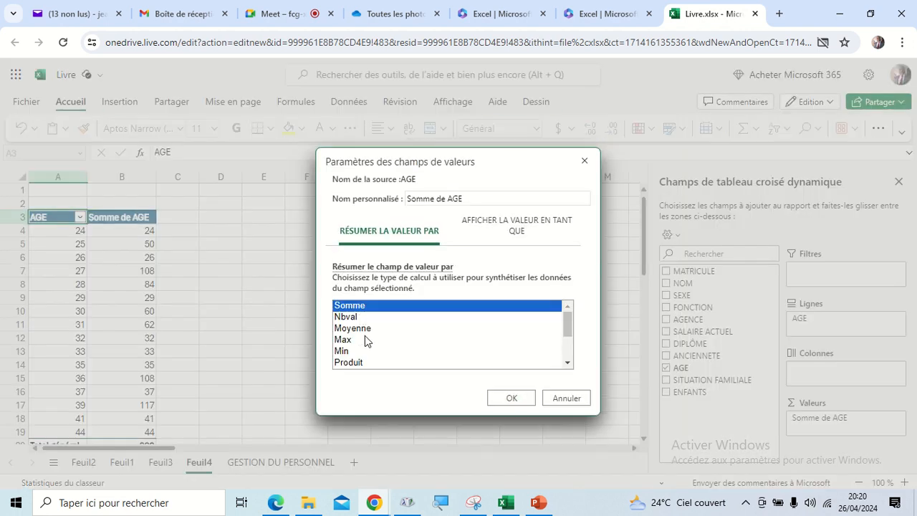
{"action": "scroll", "coordinate": [365, 336], "scroll_direction": "down", "scroll_amount": 2}
{"action": "scroll", "coordinate": [364, 337], "scroll_direction": "up", "scroll_amount": 2}
{"action": "left_click", "coordinate": [353, 318]}
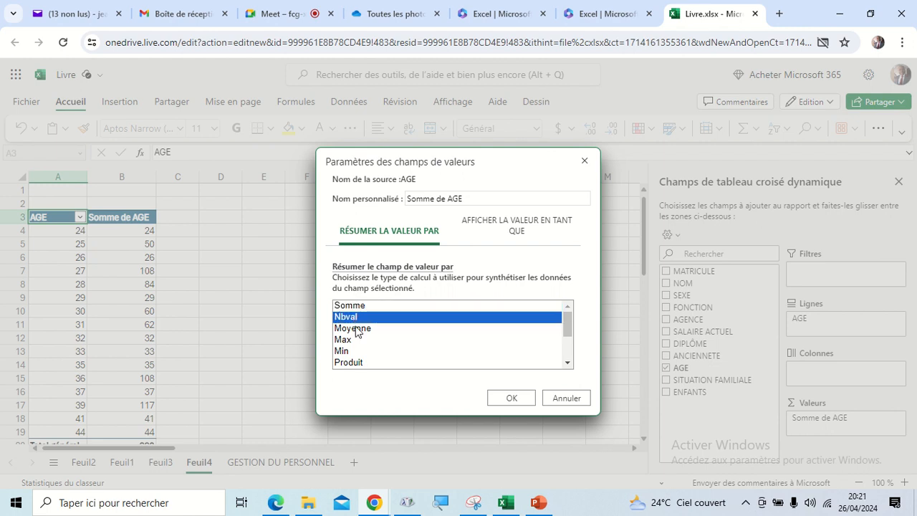
Review the full list of calculation types for the AGE values, and apply the Nbval choice.
{"action": "left_click", "coordinate": [566, 363]}
{"action": "left_click", "coordinate": [567, 363]}
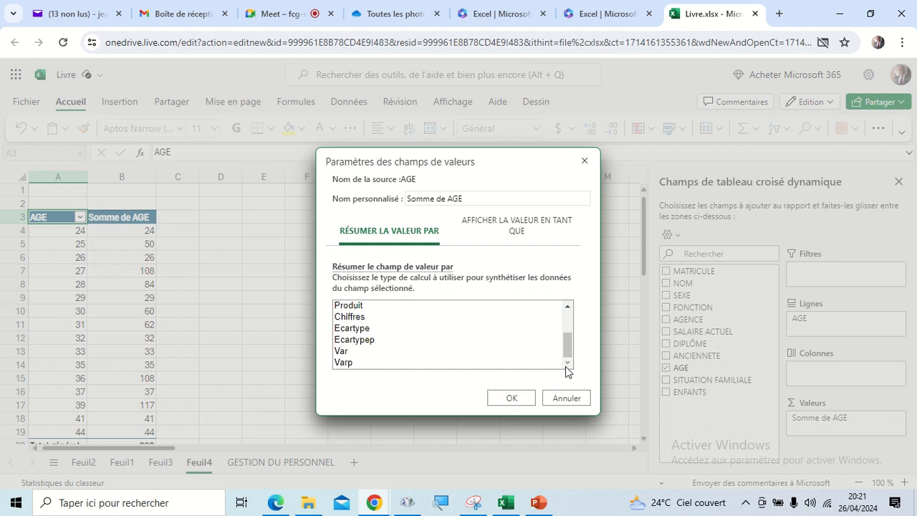
{"action": "left_click", "coordinate": [567, 304]}
{"action": "left_click", "coordinate": [568, 304]}
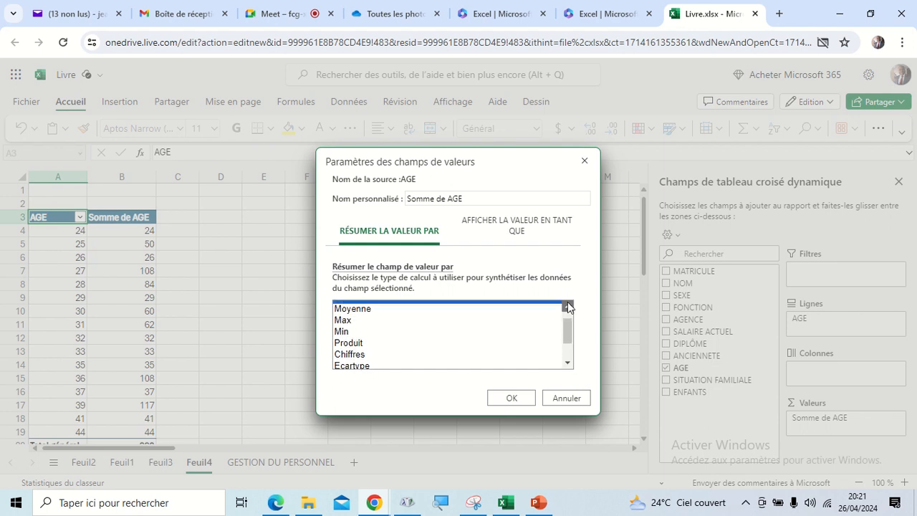
{"action": "left_click", "coordinate": [567, 304]}
{"action": "left_click", "coordinate": [567, 304]}
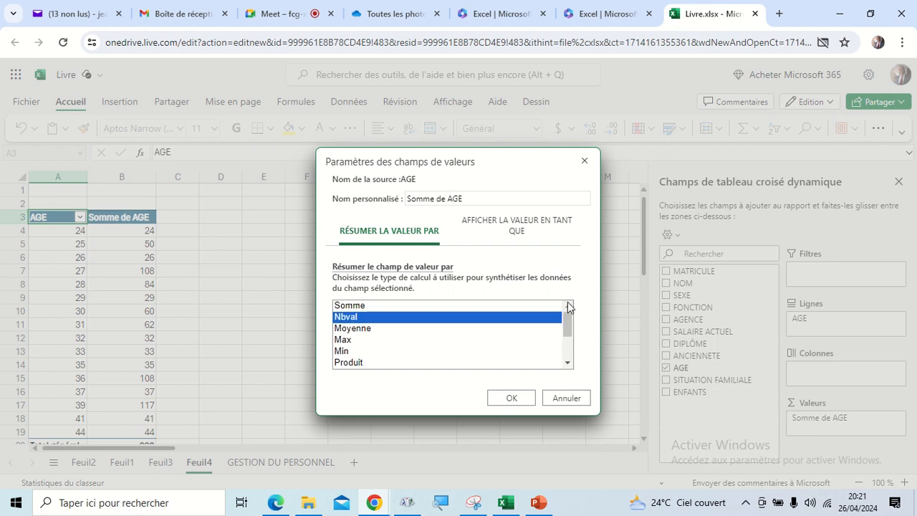
{"action": "left_click", "coordinate": [567, 363]}
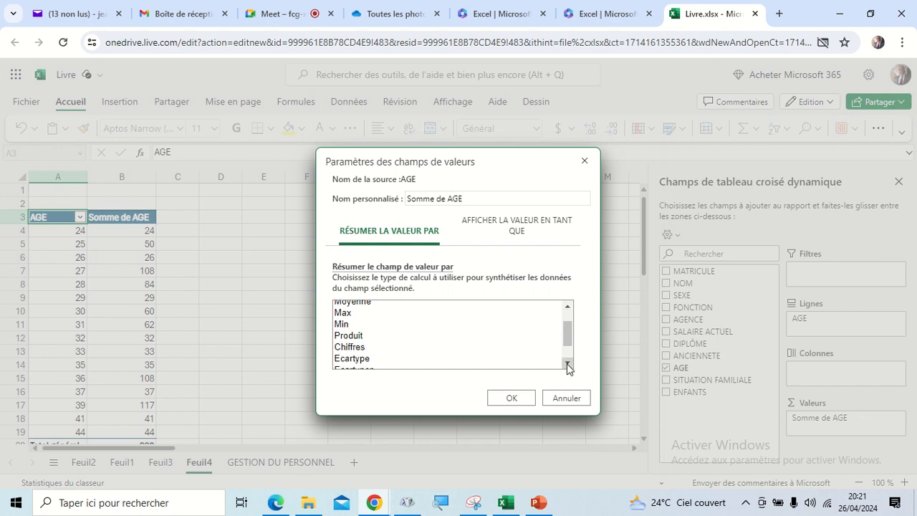
{"action": "left_click", "coordinate": [566, 364]}
{"action": "left_click", "coordinate": [566, 364]}
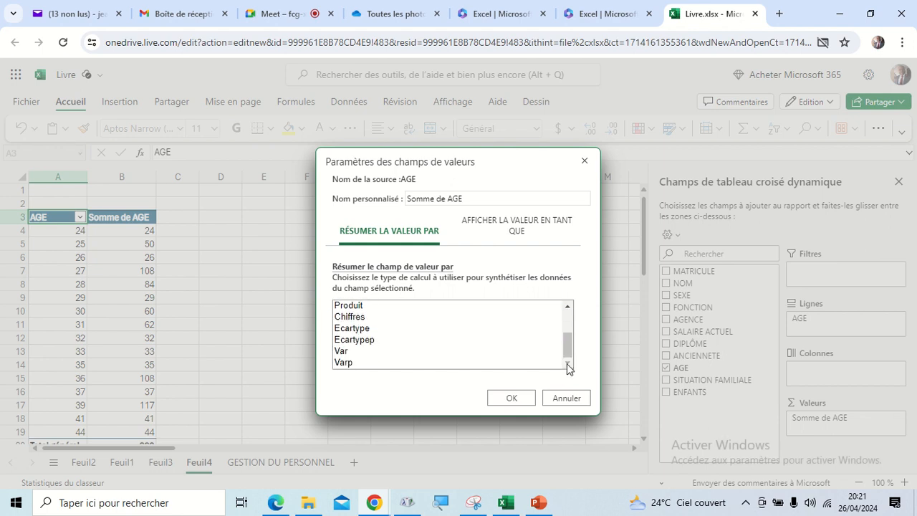
{"action": "left_click", "coordinate": [567, 325]}
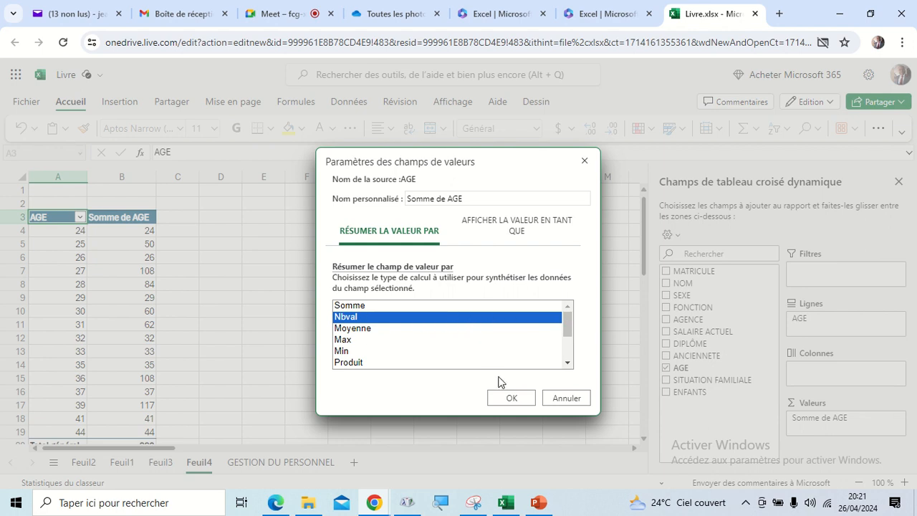
{"action": "left_click", "coordinate": [510, 398]}
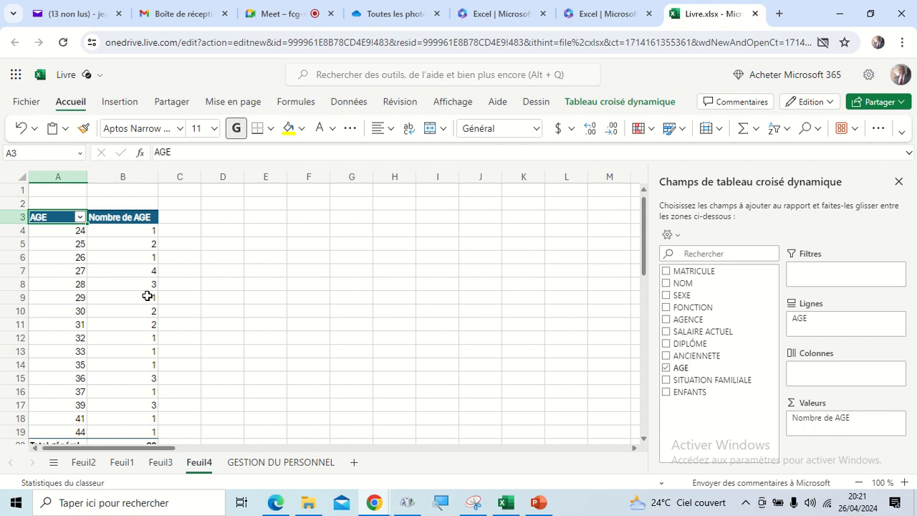
Examine the commands offered for the age 26 row item, including the sorting options, for a way to group ages.
{"action": "scroll", "coordinate": [122, 346], "scroll_direction": "down", "scroll_amount": 3}
{"action": "scroll", "coordinate": [123, 346], "scroll_direction": "up", "scroll_amount": 3}
{"action": "left_click", "coordinate": [70, 263]}
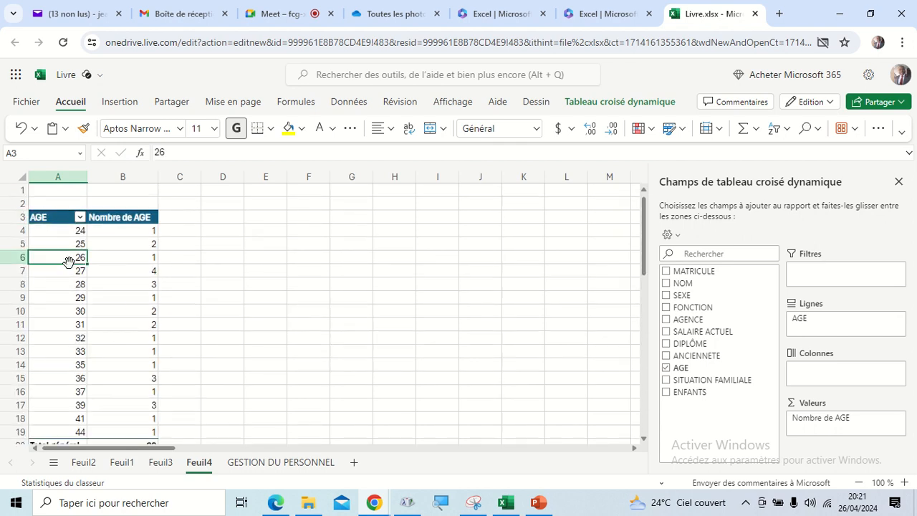
{"action": "right_click", "coordinate": [70, 265]}
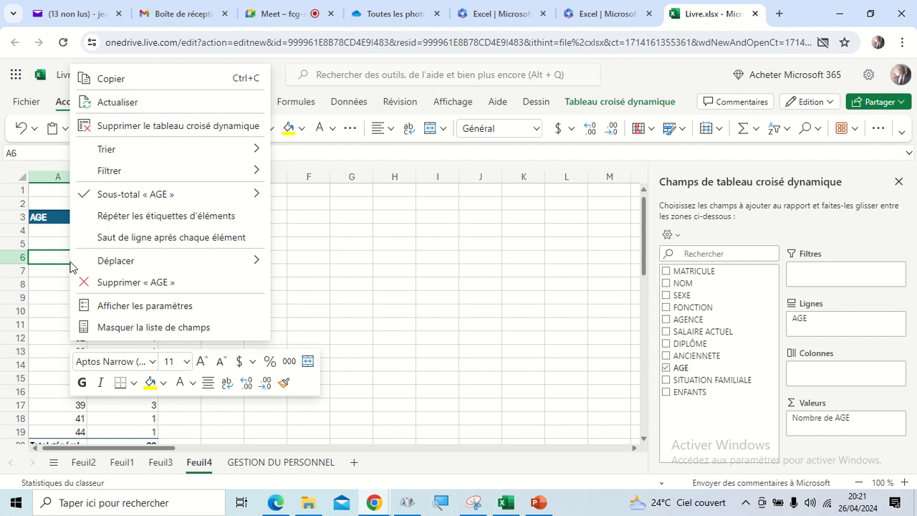
{"action": "mouse_move", "coordinate": [71, 269]}
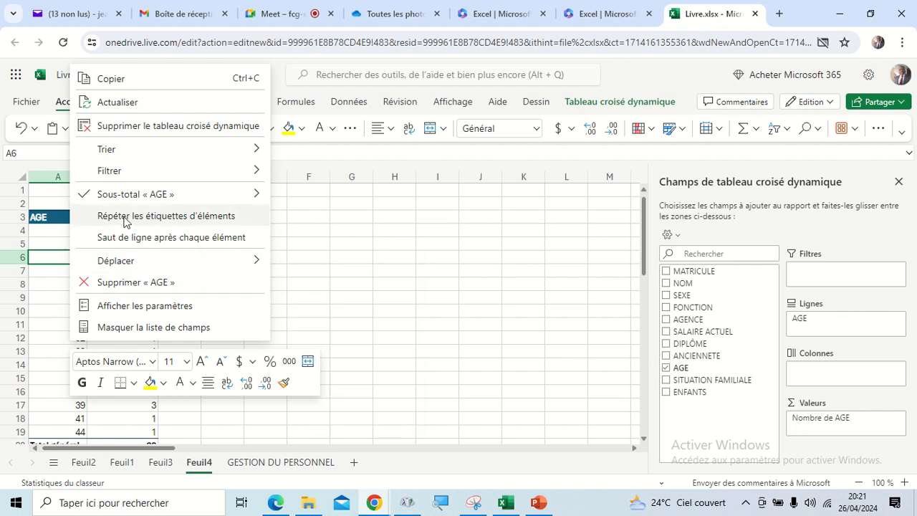
{"action": "mouse_move", "coordinate": [134, 204]}
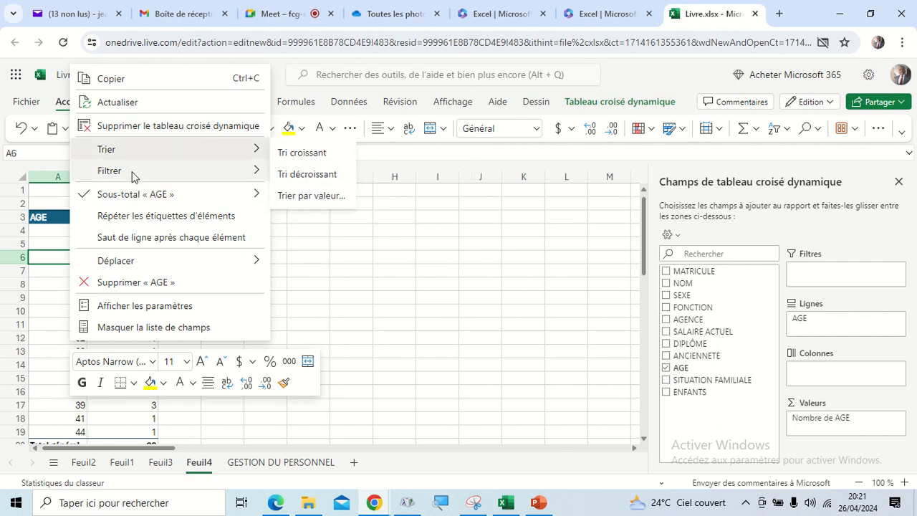
{"action": "key", "text": "Escape"}
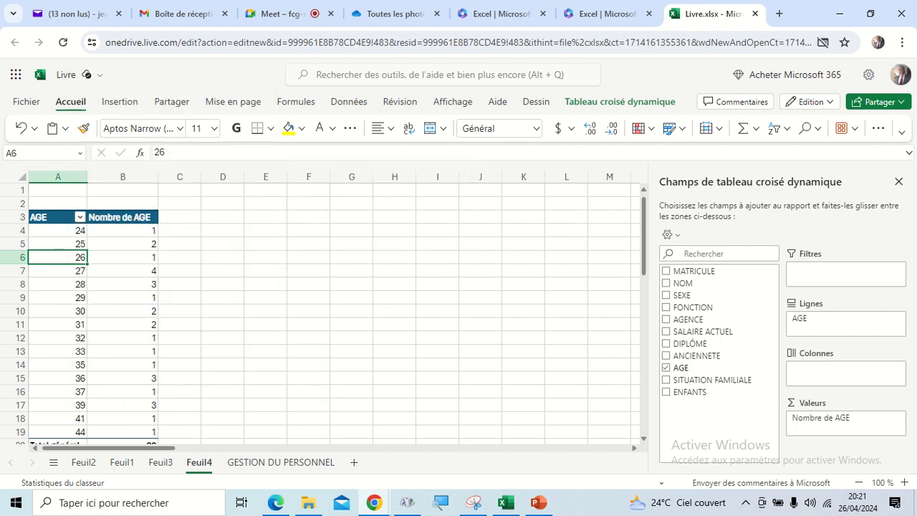
Check the commands for the Nombre de AGE value of age 27, including the value display options, for a grouping command.
{"action": "left_click", "coordinate": [376, 295]}
{"action": "left_click", "coordinate": [82, 270]}
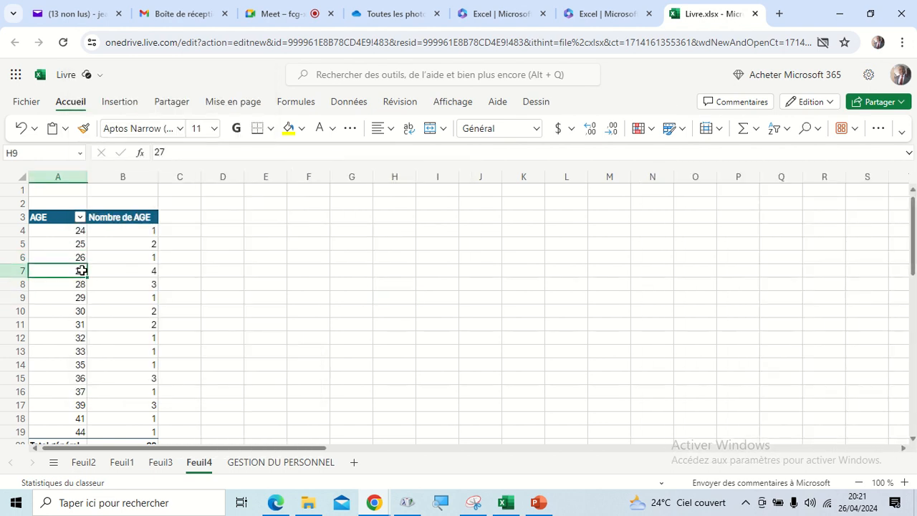
{"action": "left_click", "coordinate": [143, 269]}
{"action": "right_click", "coordinate": [143, 274]}
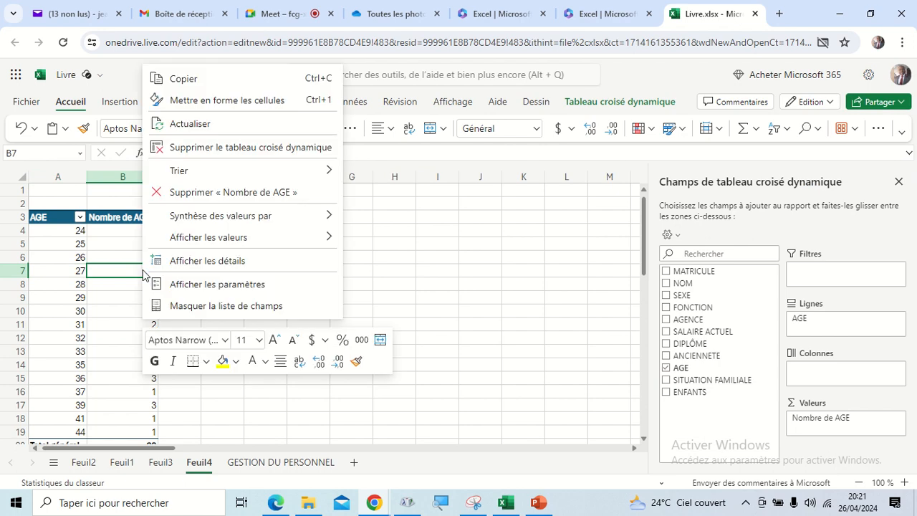
{"action": "mouse_move", "coordinate": [198, 247]}
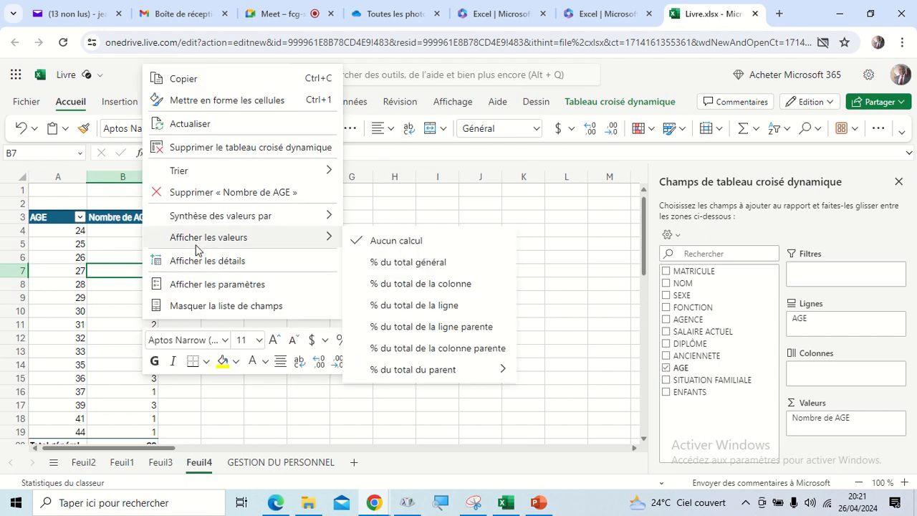
{"action": "mouse_move", "coordinate": [198, 224]}
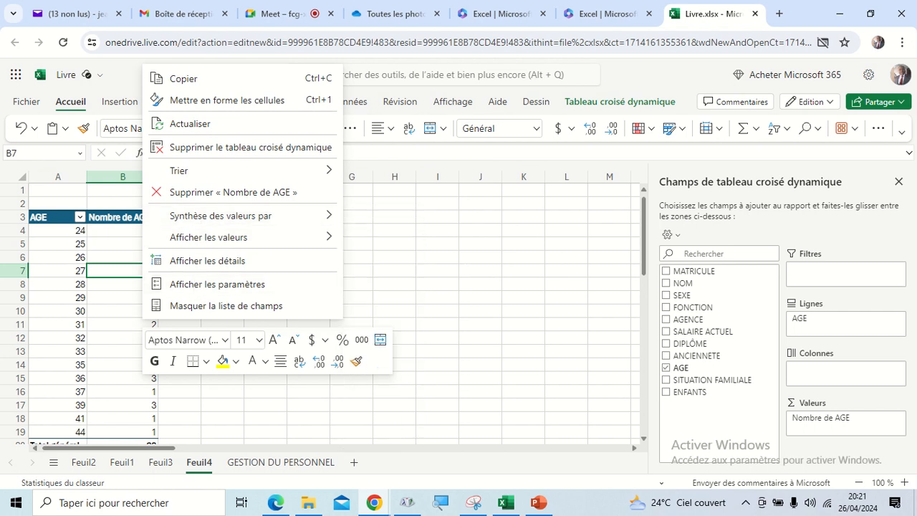
{"action": "left_click", "coordinate": [402, 394]}
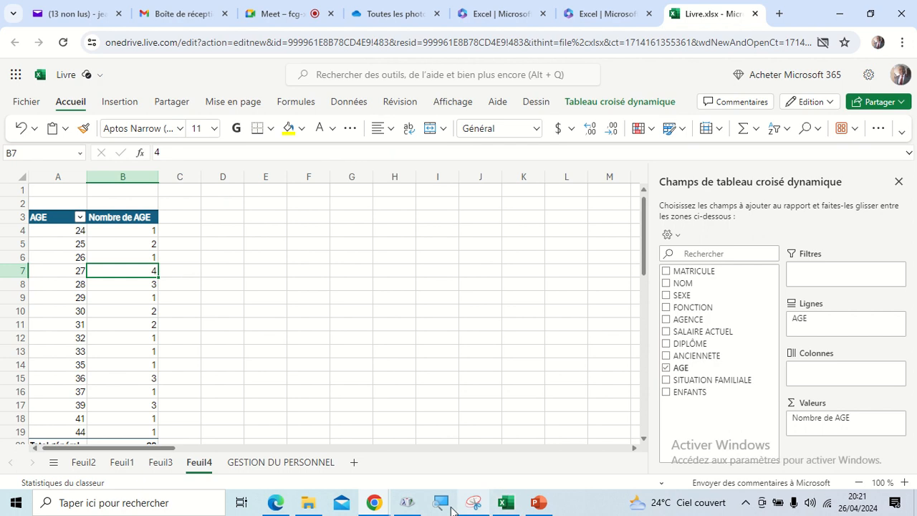
Switch to the desktop ATELIER EXCEL workbook and check the commands for the 34-35 age group for grouping options.
{"action": "left_click", "coordinate": [500, 505]}
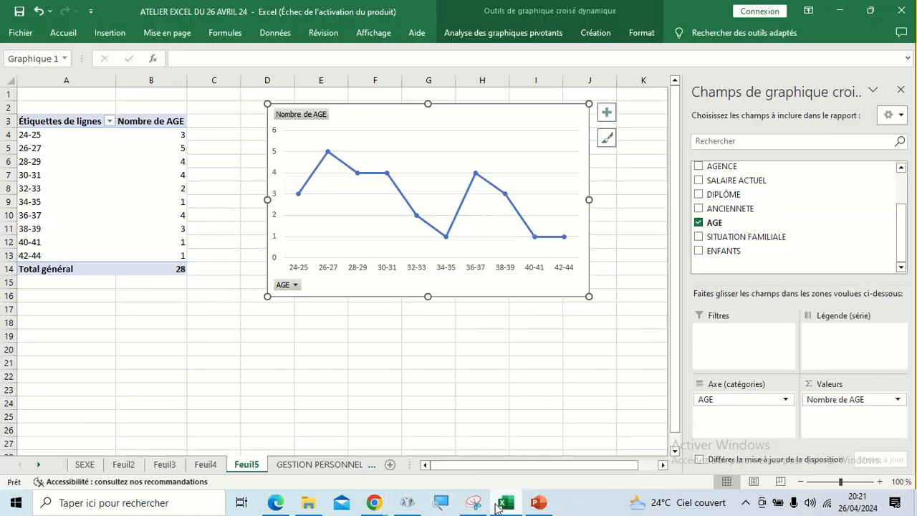
{"action": "left_click", "coordinate": [262, 377]}
{"action": "left_click", "coordinate": [61, 202]}
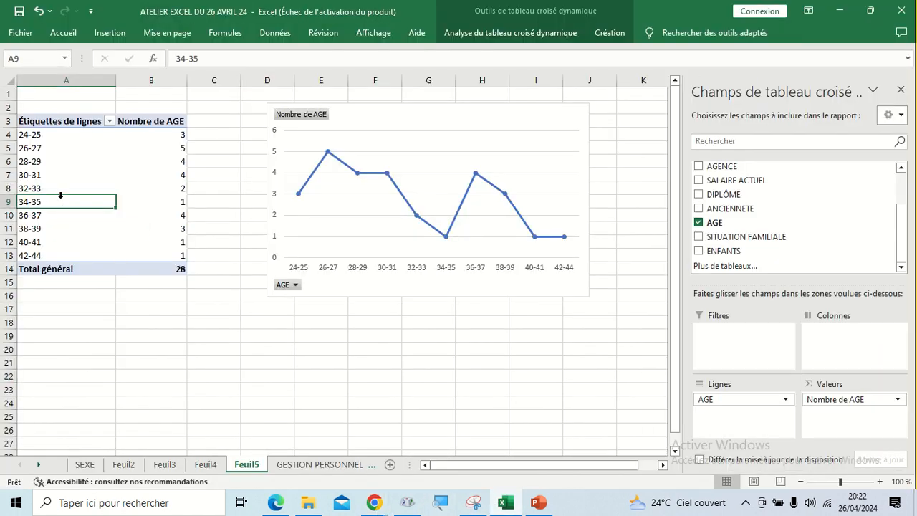
{"action": "right_click", "coordinate": [61, 202]}
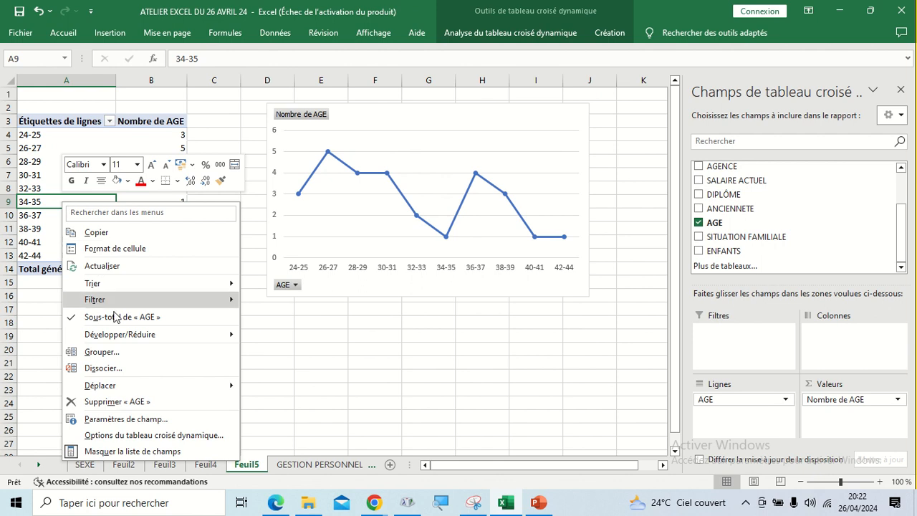
{"action": "left_click", "coordinate": [424, 355]}
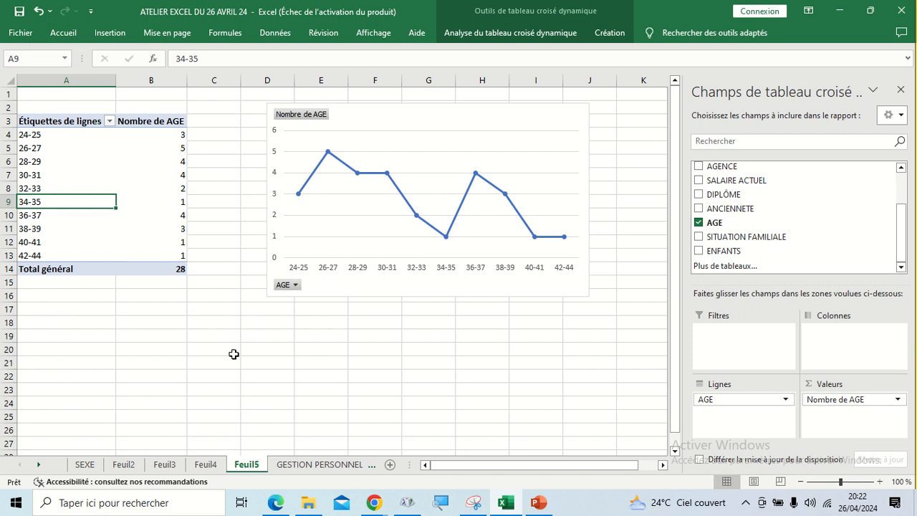
Review the employee list and the TRAVAIL A REALISER task list on the GESTION PERSONNEL sheet.
{"action": "left_click", "coordinate": [303, 465]}
{"action": "scroll", "coordinate": [166, 307], "scroll_direction": "down", "scroll_amount": 9}
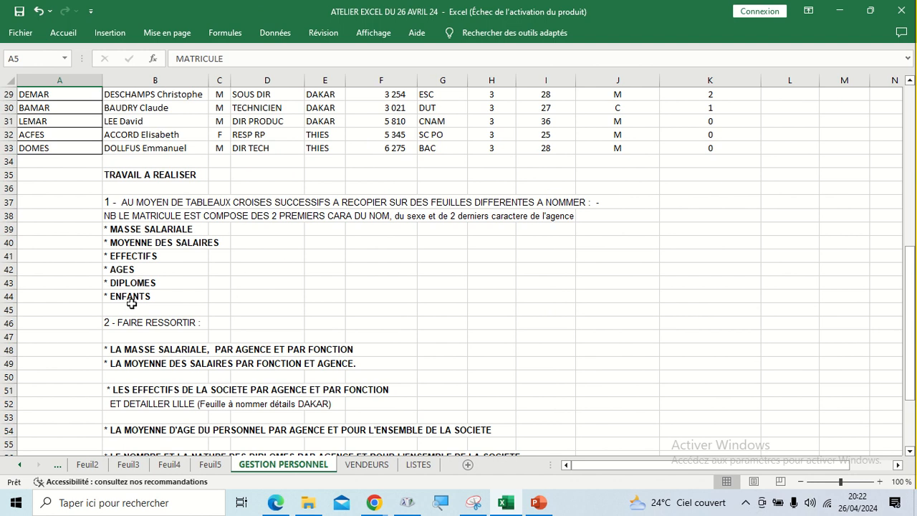
{"action": "scroll", "coordinate": [132, 303], "scroll_direction": "up", "scroll_amount": 8}
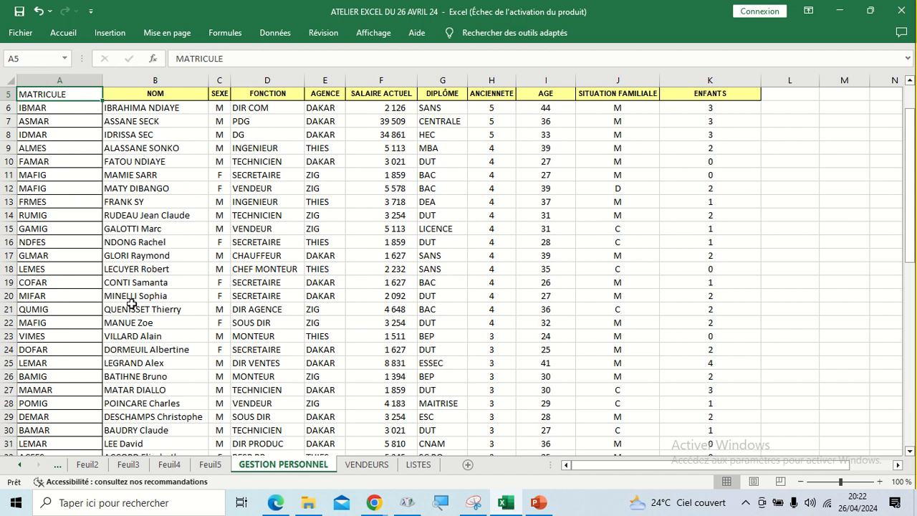
{"action": "scroll", "coordinate": [132, 304], "scroll_direction": "down", "scroll_amount": 8}
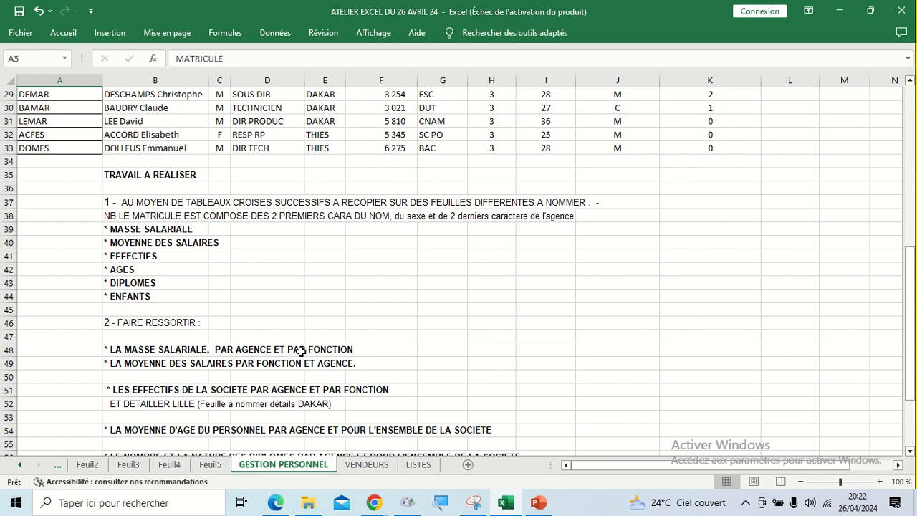
{"action": "scroll", "coordinate": [291, 350], "scroll_direction": "down", "scroll_amount": 3}
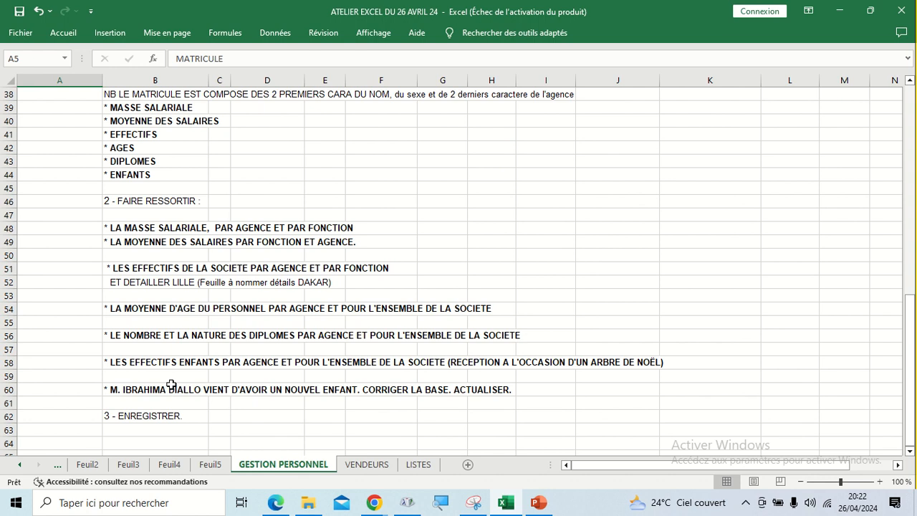
{"action": "scroll", "coordinate": [171, 384], "scroll_direction": "up", "scroll_amount": 1}
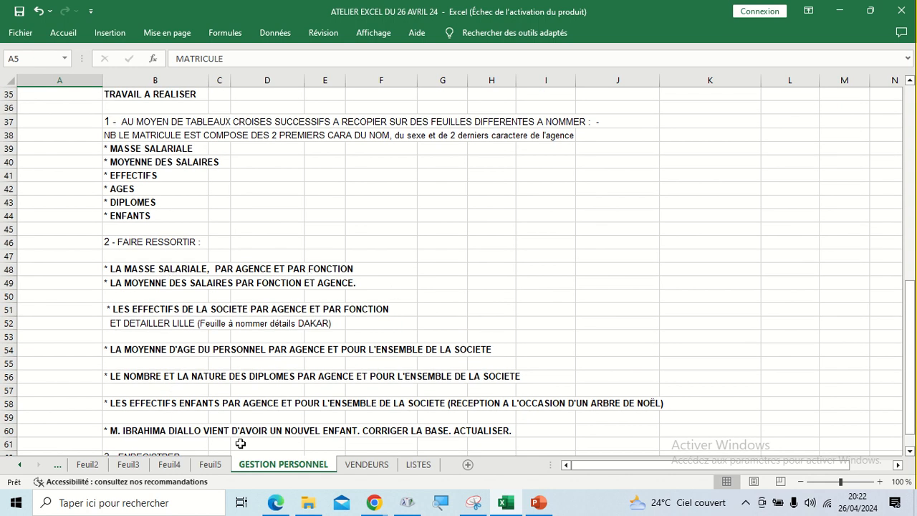
Create a pivot table on a new worksheet from the GESTION PERSONNEL range A5:K33.
{"action": "left_click", "coordinate": [362, 464]}
{"action": "left_click", "coordinate": [295, 464]}
{"action": "scroll", "coordinate": [287, 349], "scroll_direction": "up", "scroll_amount": 5}
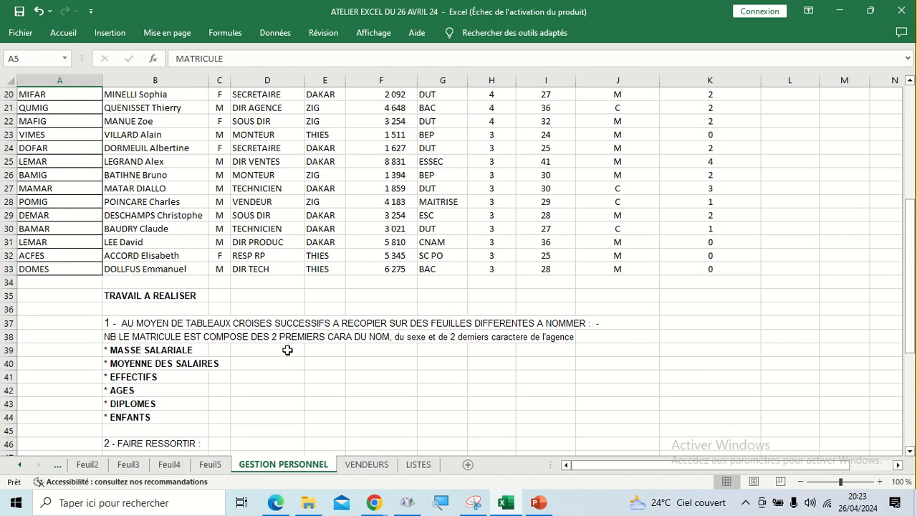
{"action": "scroll", "coordinate": [287, 349], "scroll_direction": "up", "scroll_amount": 6}
{"action": "left_click", "coordinate": [63, 185]}
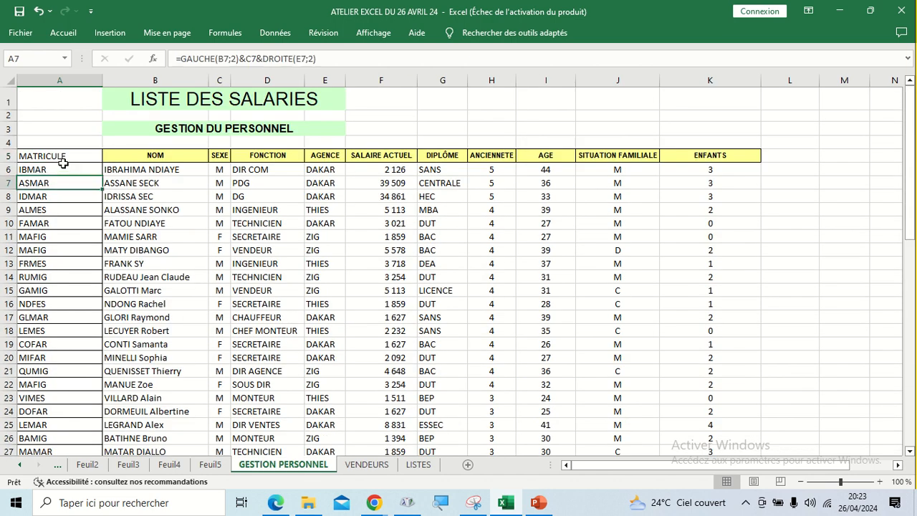
{"action": "left_click", "coordinate": [64, 157]}
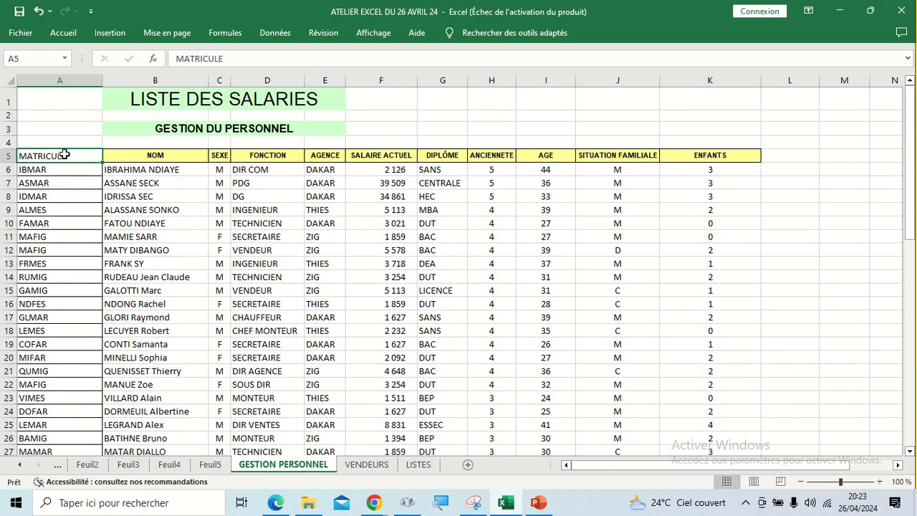
{"action": "left_click", "coordinate": [109, 32]}
{"action": "left_click", "coordinate": [32, 59]}
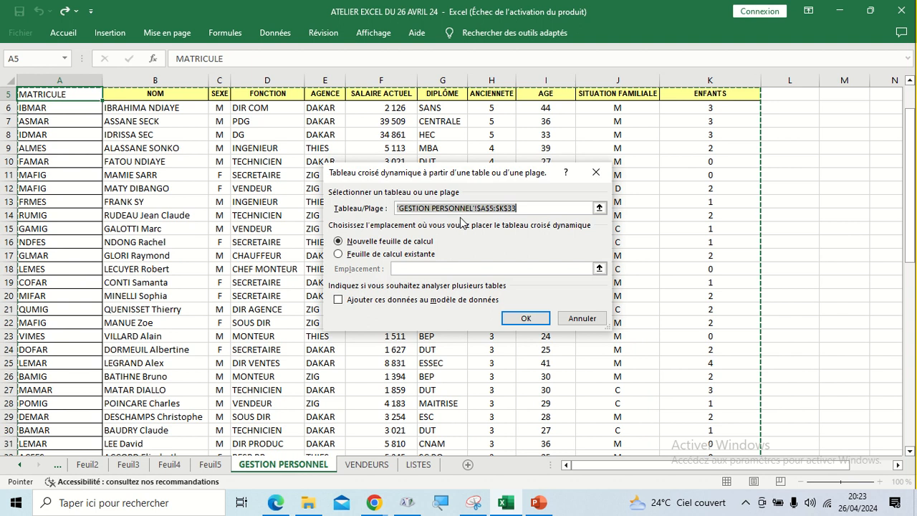
{"action": "left_click", "coordinate": [501, 318]}
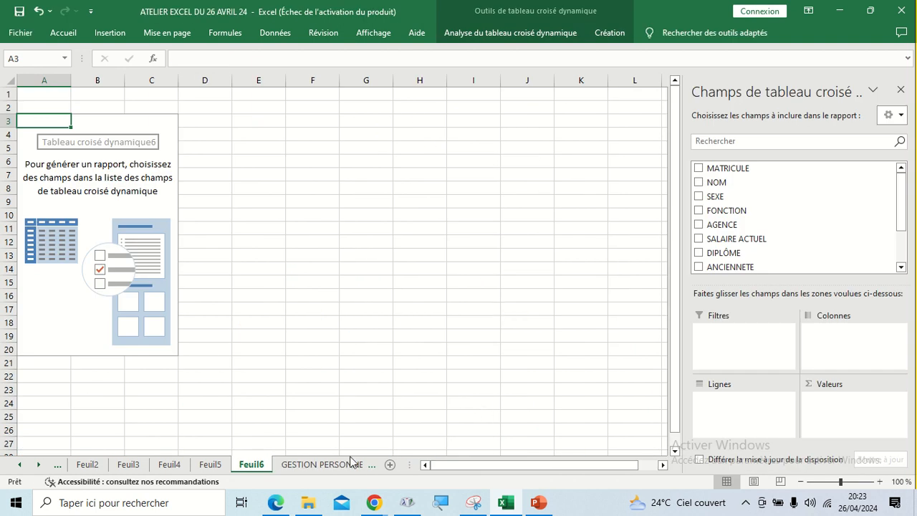
Recheck the GESTION PERSONNEL task list and look through the pivot sheets Feuil3 to Feuil6.
{"action": "left_click", "coordinate": [296, 465]}
{"action": "scroll", "coordinate": [265, 401], "scroll_direction": "down", "scroll_amount": 6}
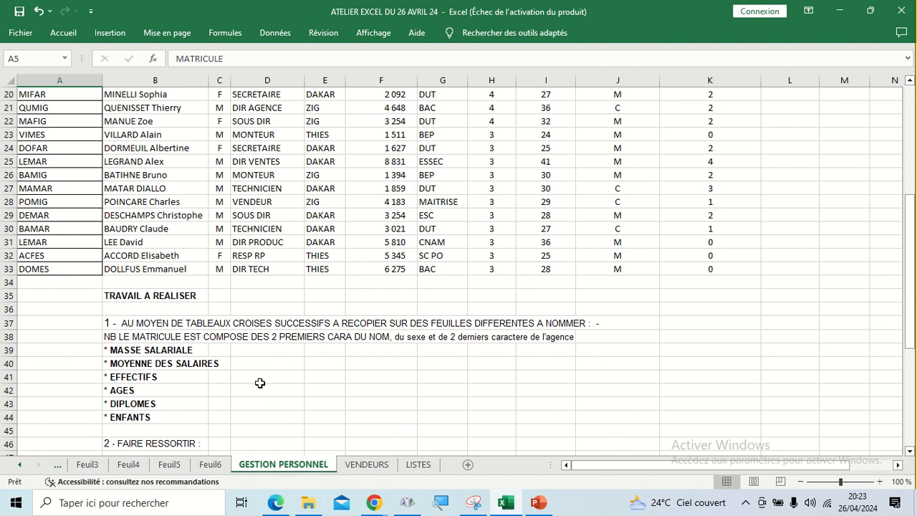
{"action": "scroll", "coordinate": [260, 383], "scroll_direction": "down", "scroll_amount": 4}
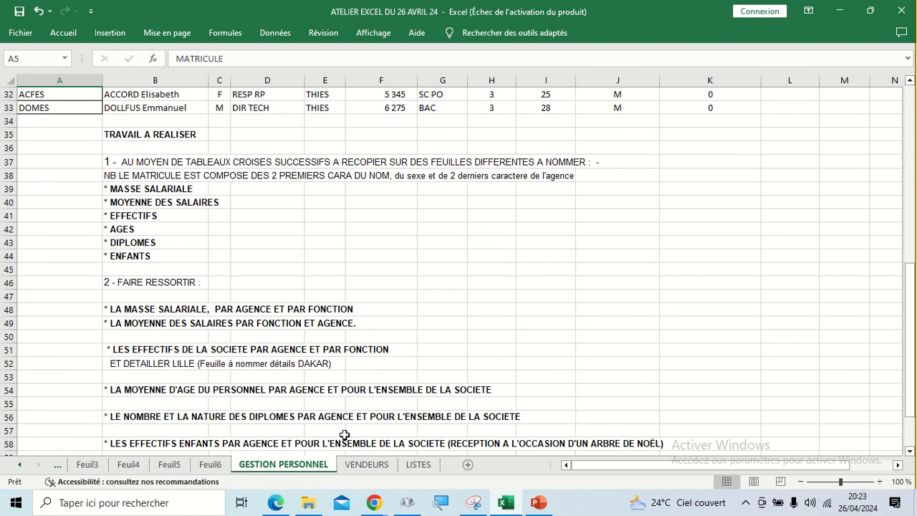
{"action": "left_click", "coordinate": [91, 466]}
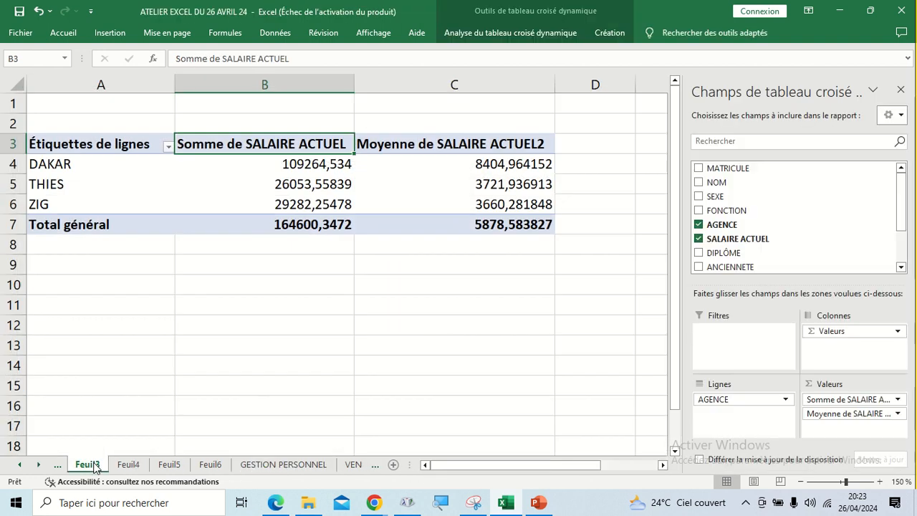
{"action": "left_click", "coordinate": [128, 465]}
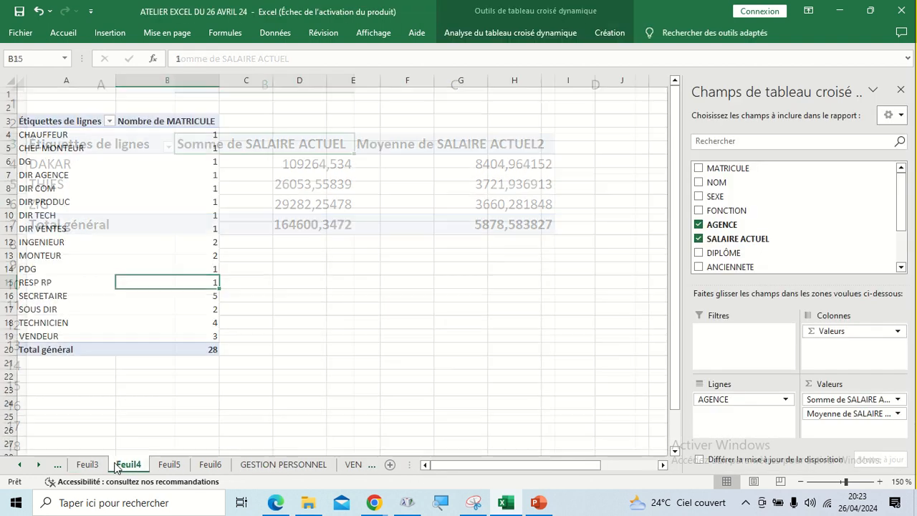
{"action": "left_click", "coordinate": [169, 465]}
{"action": "left_click", "coordinate": [211, 464]}
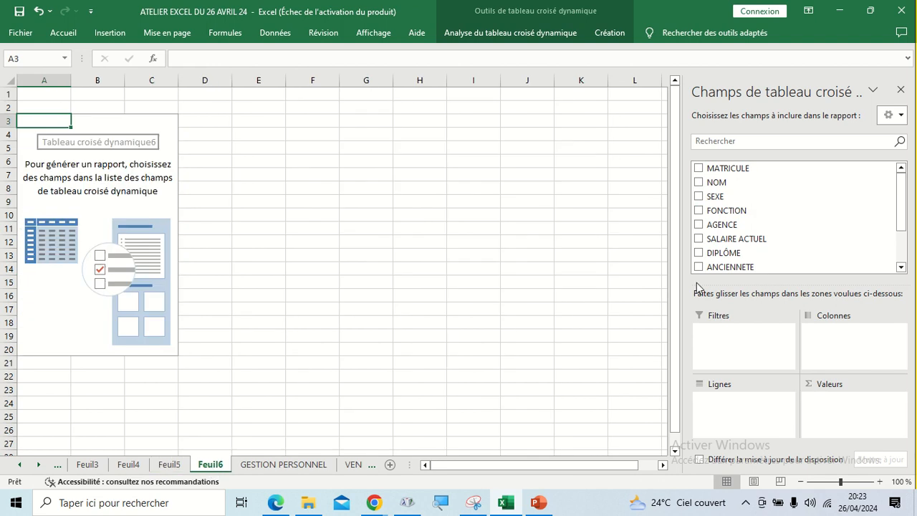
Lay out the Feuil6 pivot table with FONCTION as rows and AGENCE as columns.
{"action": "left_click_drag", "start_coordinate": [712, 224], "coordinate": [723, 426]}
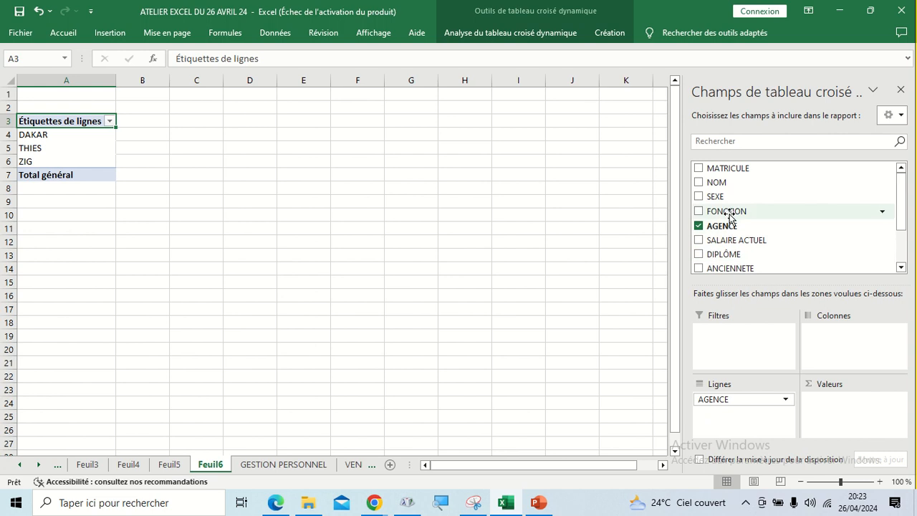
{"action": "left_click_drag", "start_coordinate": [729, 216], "coordinate": [762, 428]}
{"action": "left_click_drag", "start_coordinate": [719, 399], "coordinate": [829, 337]}
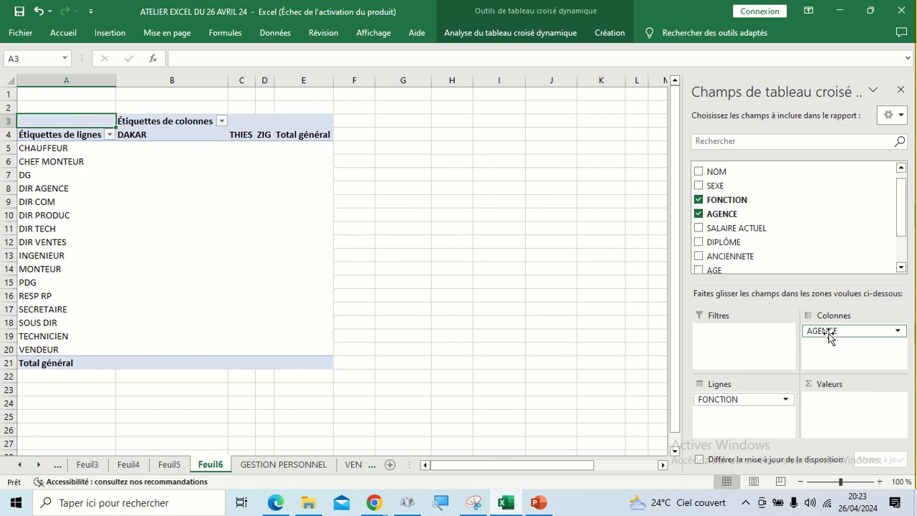
Switch to the Google Meet call in Chrome and check the shared screen and the call messages.
{"action": "mouse_move", "coordinate": [379, 507]}
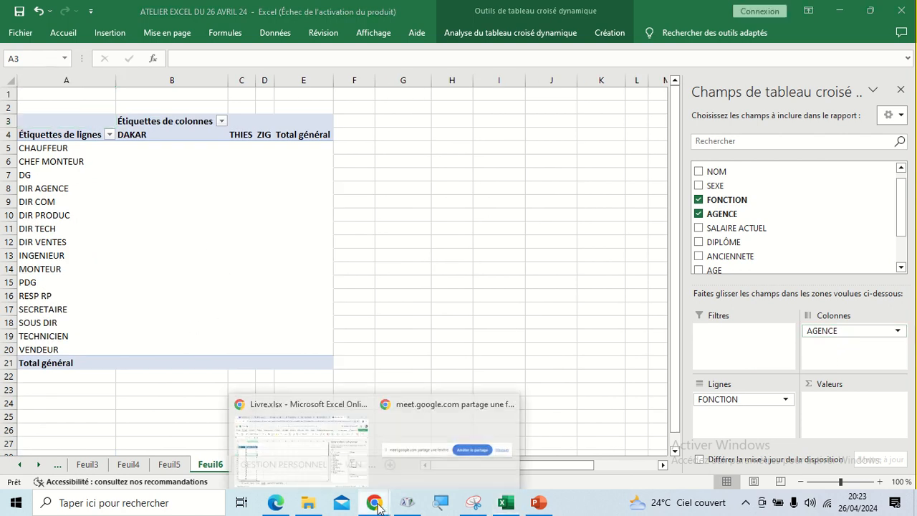
{"action": "left_click", "coordinate": [305, 457]}
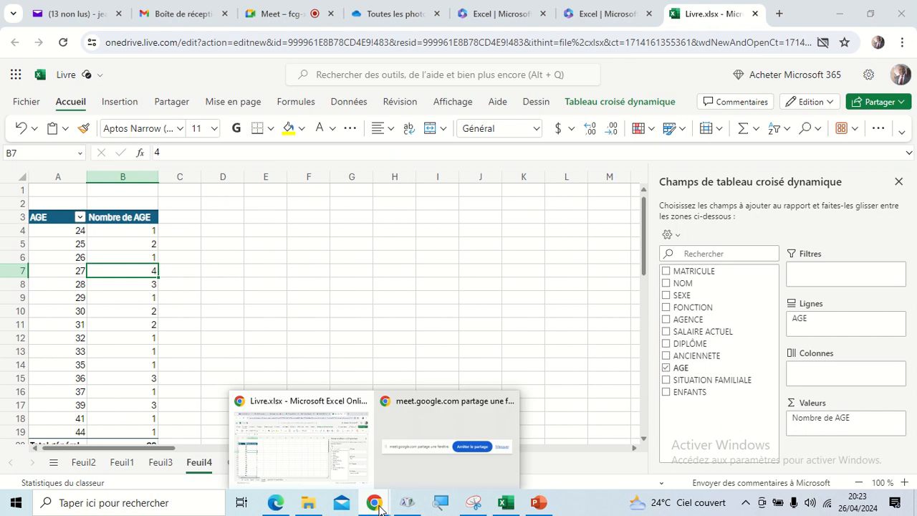
{"action": "left_click", "coordinate": [421, 454]}
{"action": "left_click", "coordinate": [579, 465]}
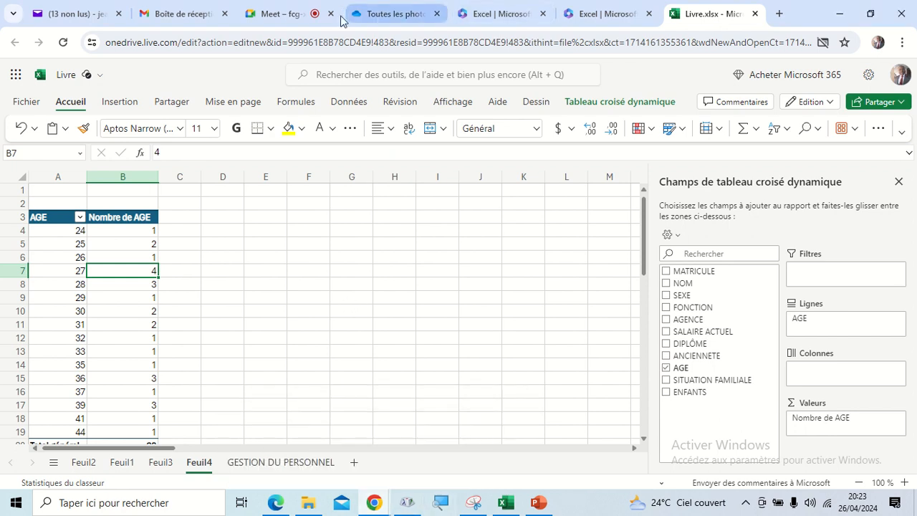
{"action": "left_click", "coordinate": [291, 20]}
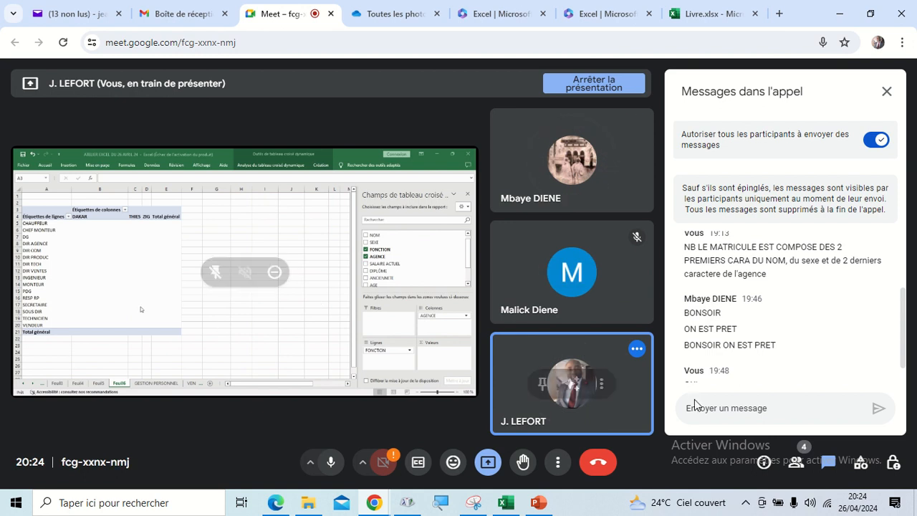
Return to the desktop Excel workbook and centre the agency and total column headings in B4:E4.
{"action": "left_click", "coordinate": [509, 505]}
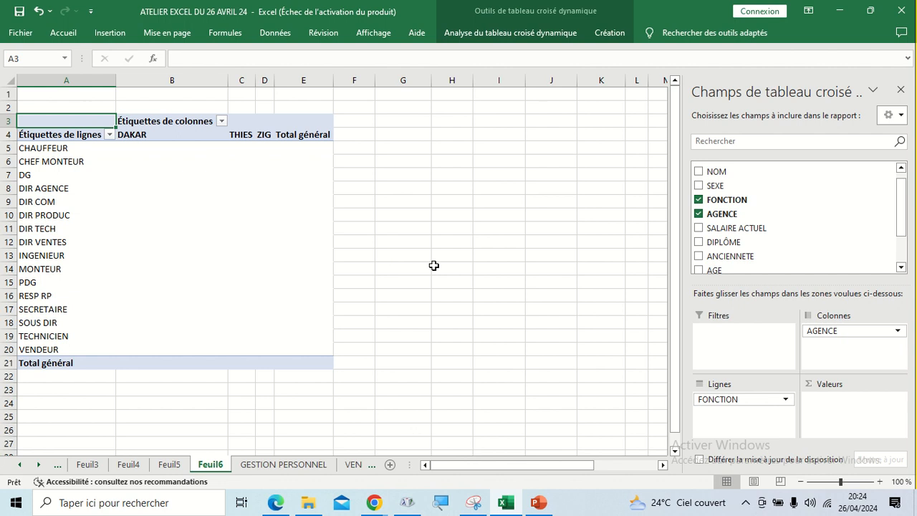
{"action": "left_click_drag", "start_coordinate": [155, 137], "coordinate": [304, 136]}
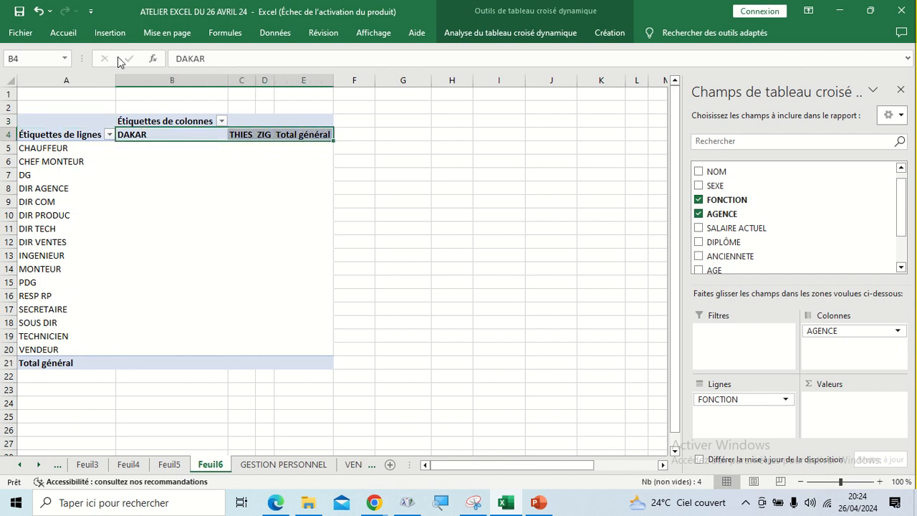
{"action": "left_click", "coordinate": [68, 37]}
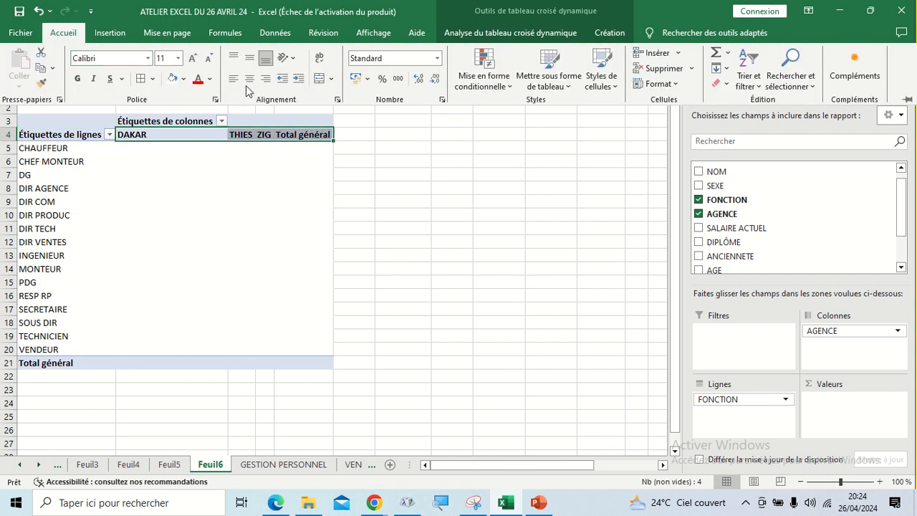
{"action": "left_click", "coordinate": [247, 82]}
{"action": "left_click", "coordinate": [193, 163]}
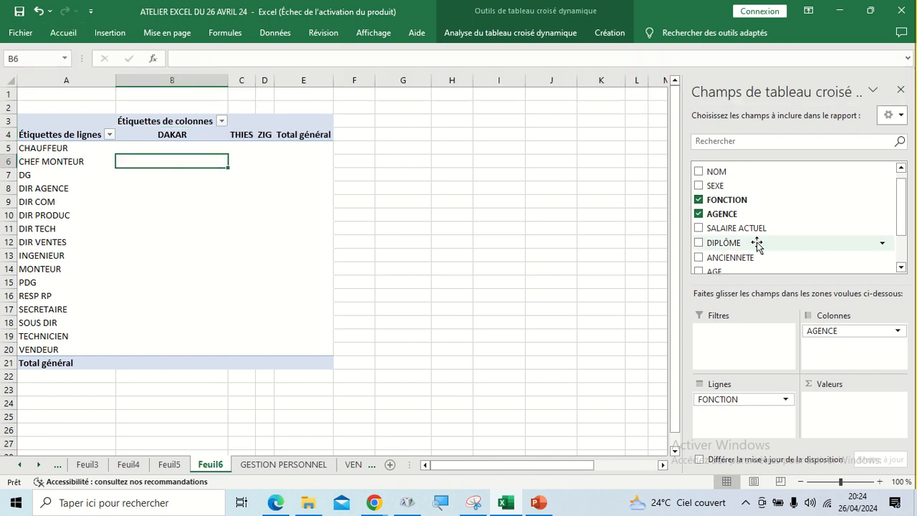
Add SALAIRE ACTUEL to the pivot table's values as a sum.
{"action": "scroll", "coordinate": [755, 239], "scroll_direction": "down", "scroll_amount": 1}
{"action": "scroll", "coordinate": [755, 239], "scroll_direction": "up", "scroll_amount": 1}
{"action": "left_click_drag", "start_coordinate": [755, 236], "coordinate": [861, 422]}
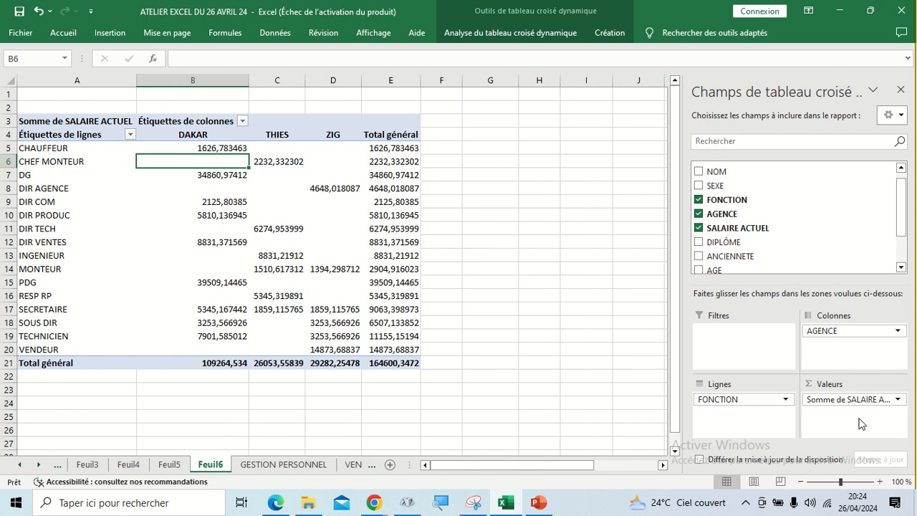
Set the pivot table range A4:E21 to font size 12 and apply the thousands separator format.
{"action": "left_click_drag", "start_coordinate": [403, 364], "coordinate": [72, 138]}
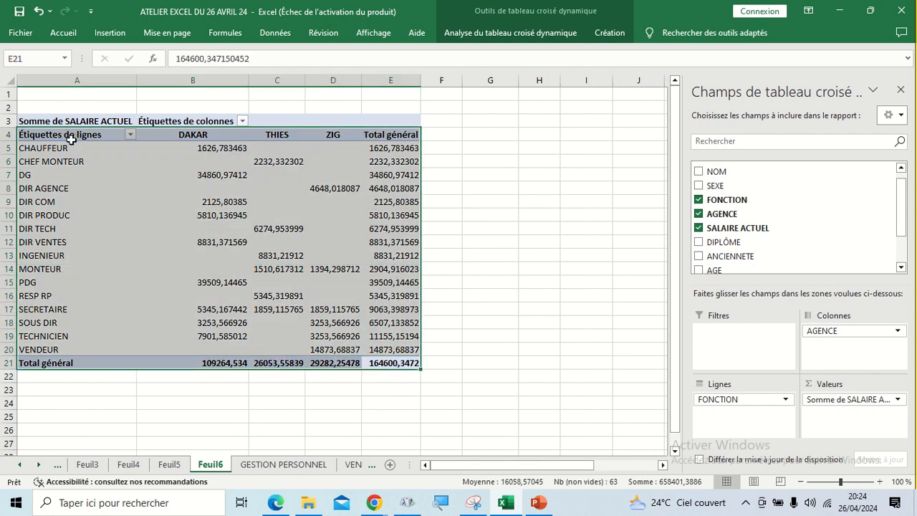
{"action": "left_click", "coordinate": [63, 33]}
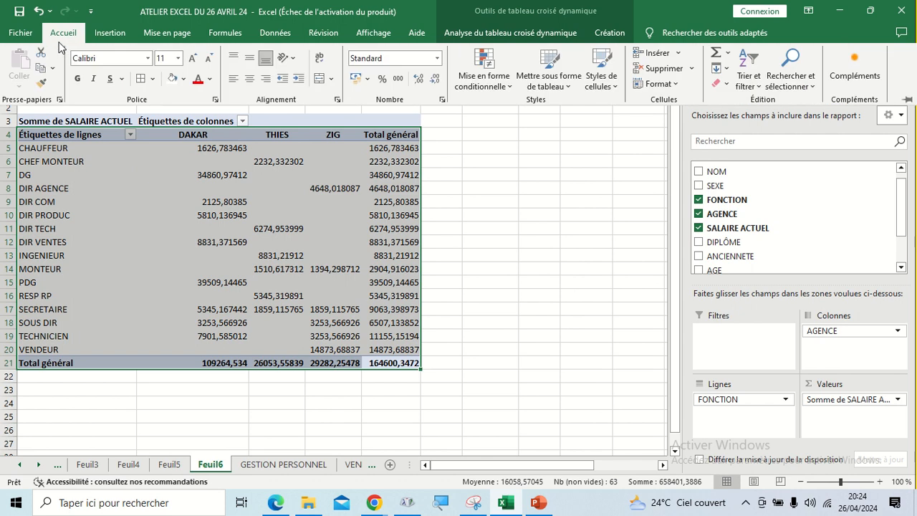
{"action": "left_click", "coordinate": [178, 61]}
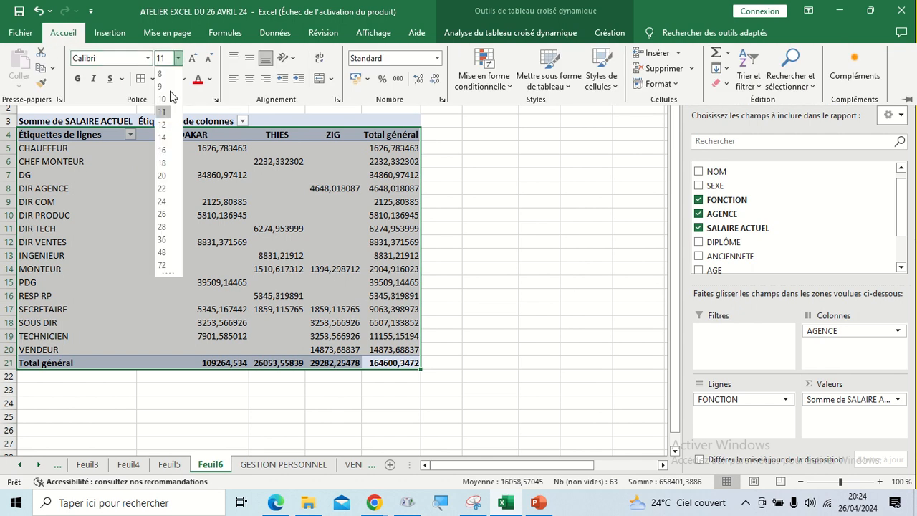
{"action": "left_click", "coordinate": [163, 134]}
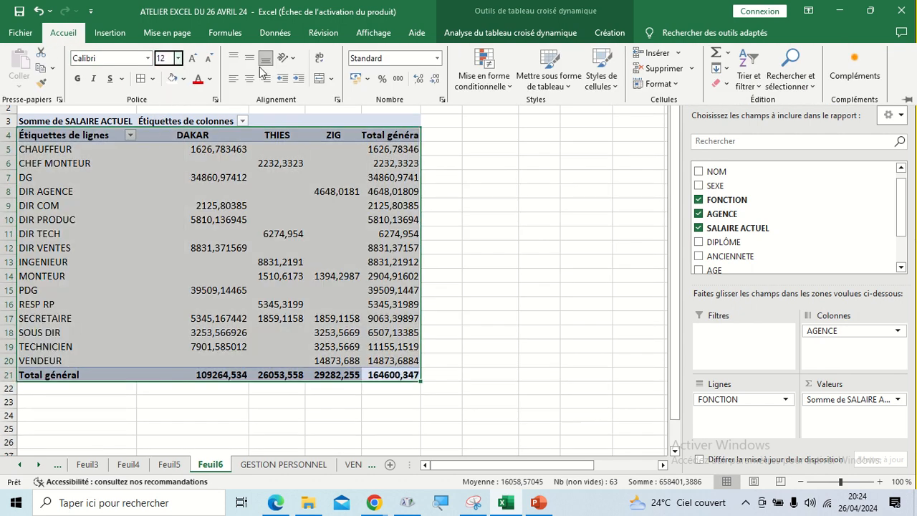
{"action": "left_click", "coordinate": [398, 79]}
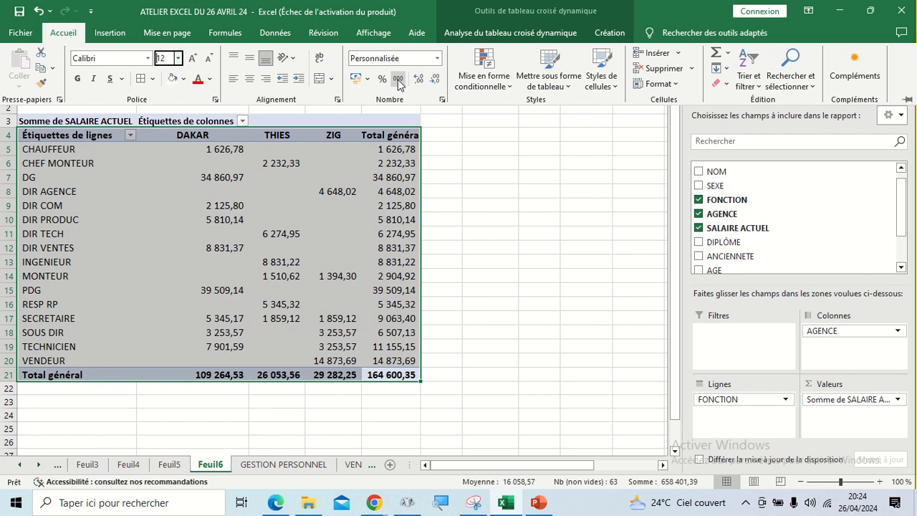
Centre the contents of the pivot table range A4:E21 horizontally, including the function labels in column A.
{"action": "left_click", "coordinate": [233, 80]}
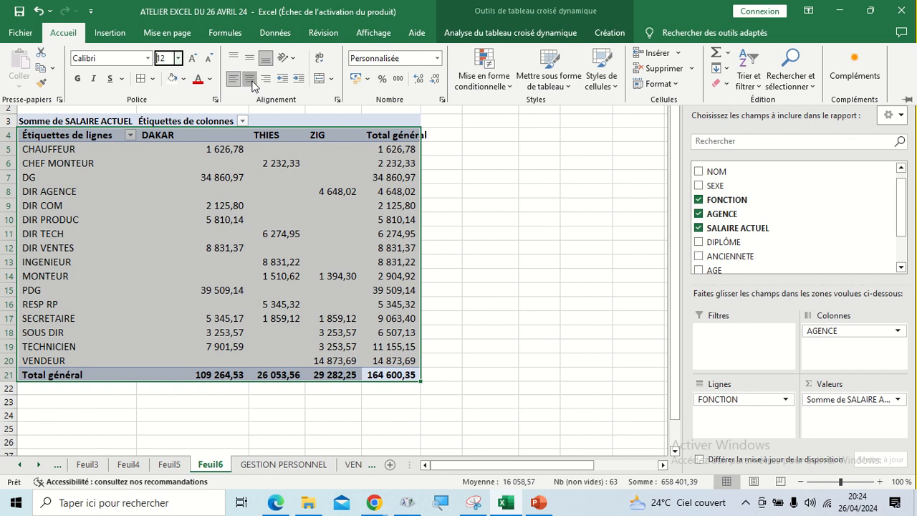
{"action": "left_click", "coordinate": [249, 79]}
{"action": "left_click", "coordinate": [170, 195]}
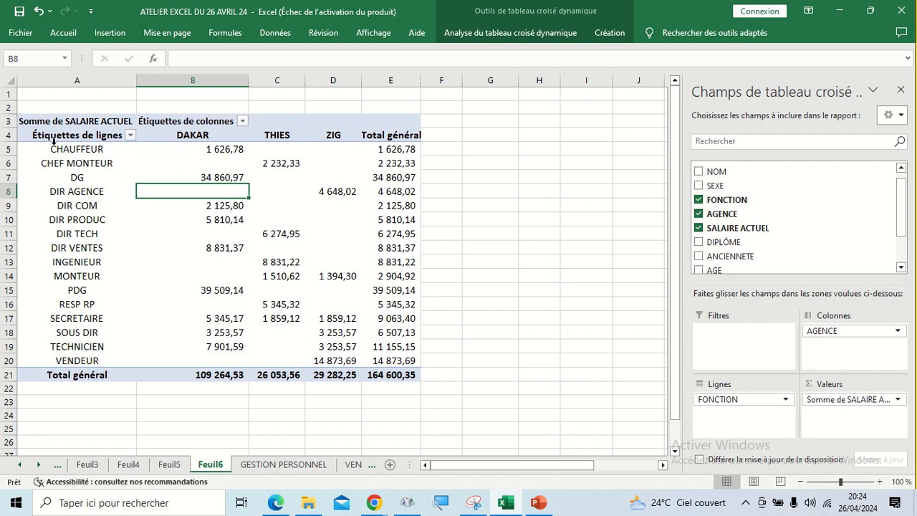
Apply all borders to the pivot table body A5:E20, from CHAUFFEUR through VENDEUR, and deselect the table.
{"action": "mouse_move", "coordinate": [179, 236]}
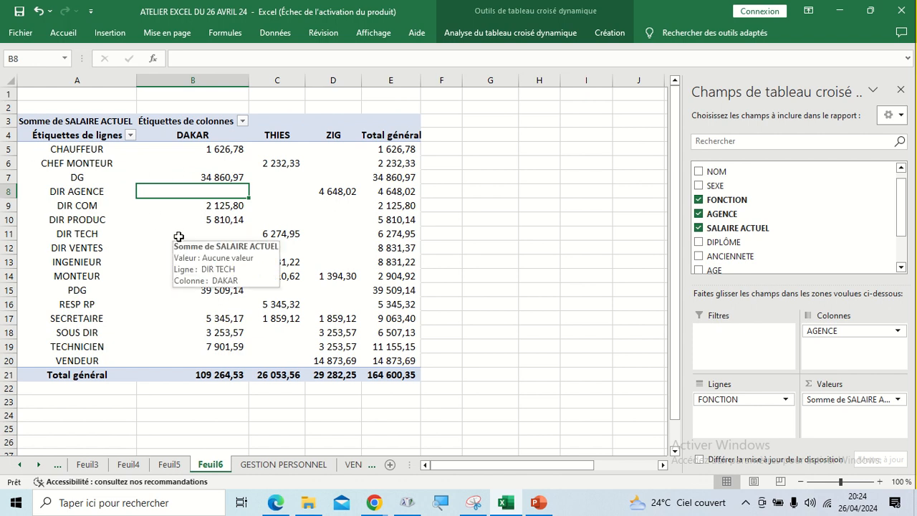
{"action": "left_click_drag", "start_coordinate": [89, 147], "coordinate": [396, 367]}
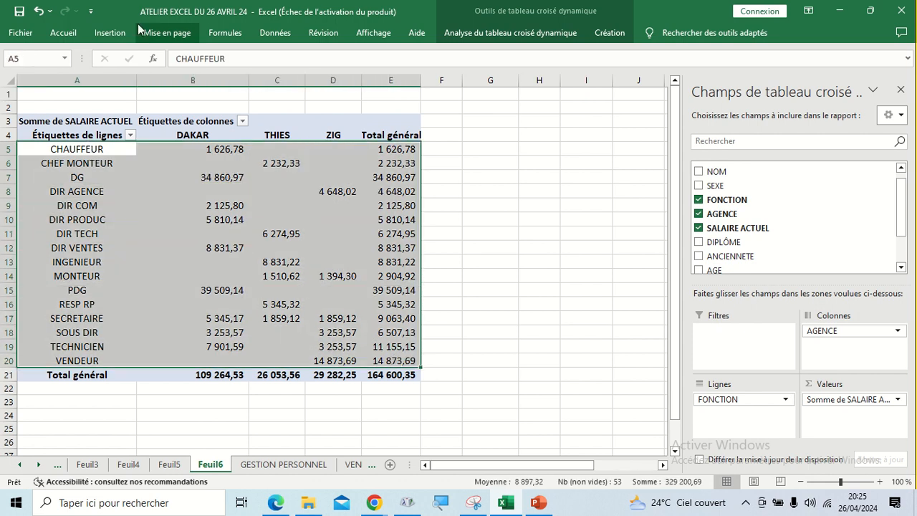
{"action": "left_click", "coordinate": [65, 32]}
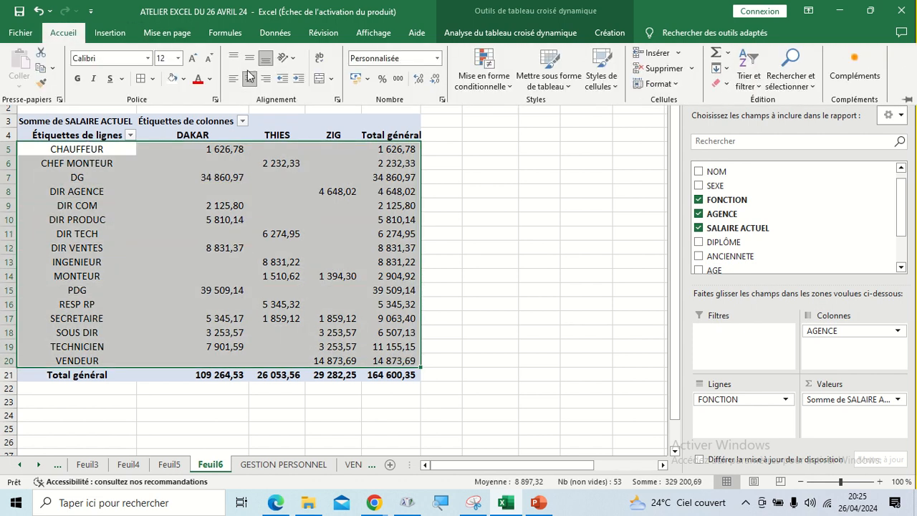
{"action": "left_click", "coordinate": [140, 78]}
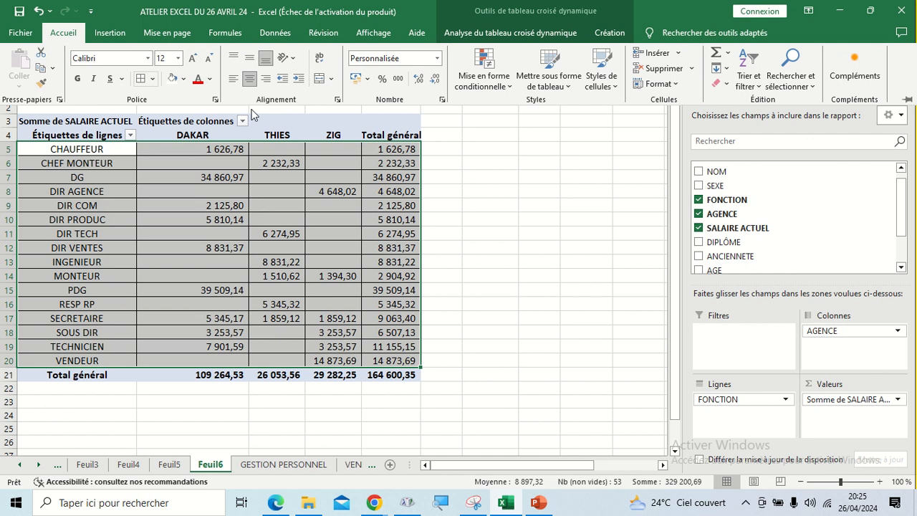
{"action": "left_click", "coordinate": [531, 194]}
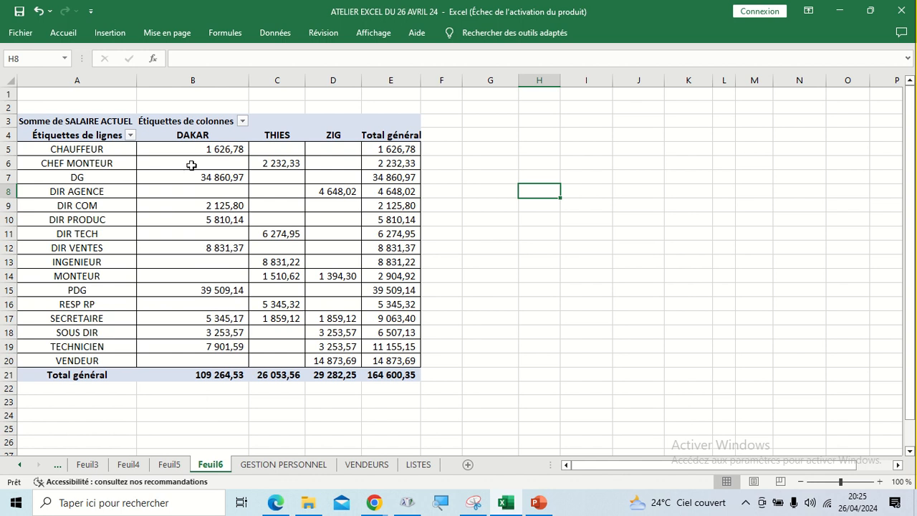
{"action": "left_click_drag", "start_coordinate": [198, 145], "coordinate": [422, 364]}
{"action": "left_click", "coordinate": [502, 331]}
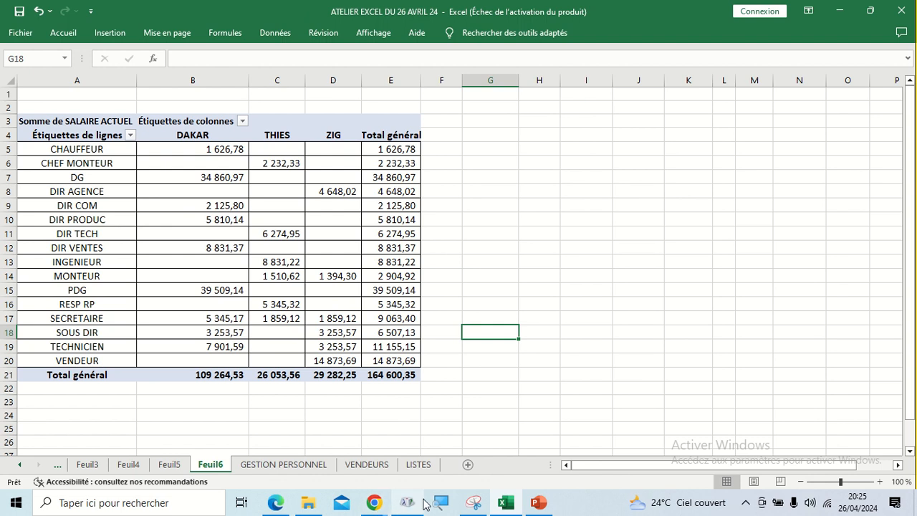
Switch to the Google Meet call in Chrome and check how the bordered pivot table appears in the presentation.
{"action": "left_click", "coordinate": [513, 503]}
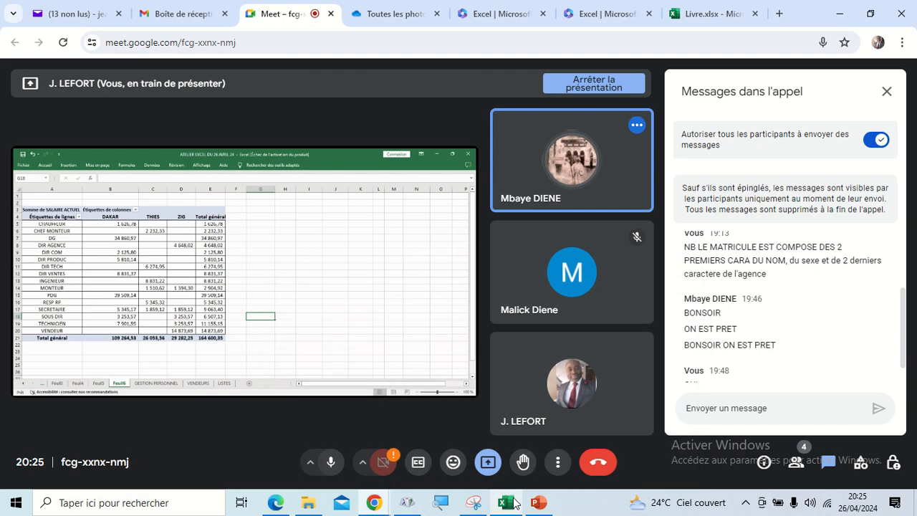
{"action": "mouse_move", "coordinate": [397, 4]}
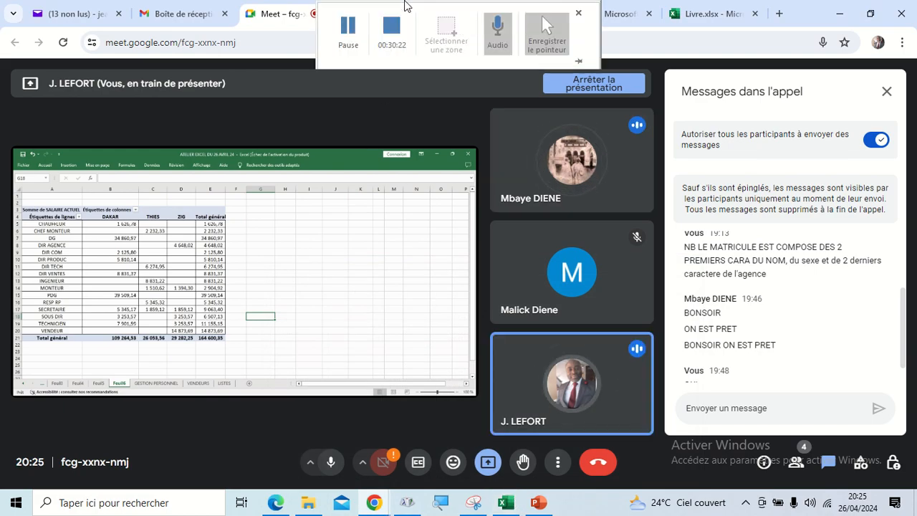